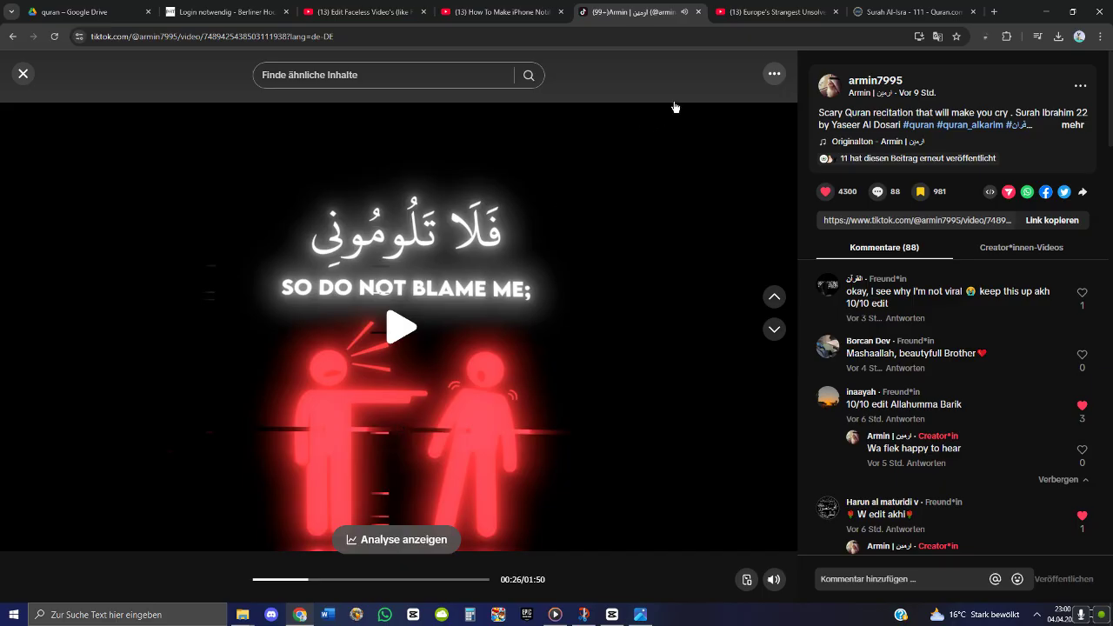
Search Google Images for "iphone messages app dark mode" in a new browser tab
key(ctrl+t)
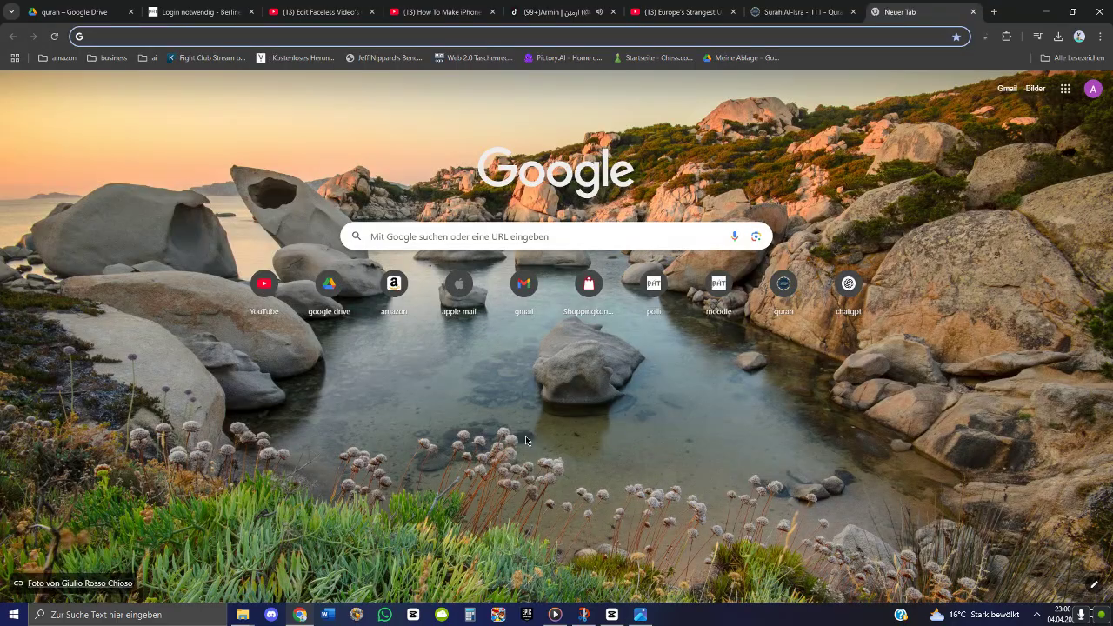
text(i)
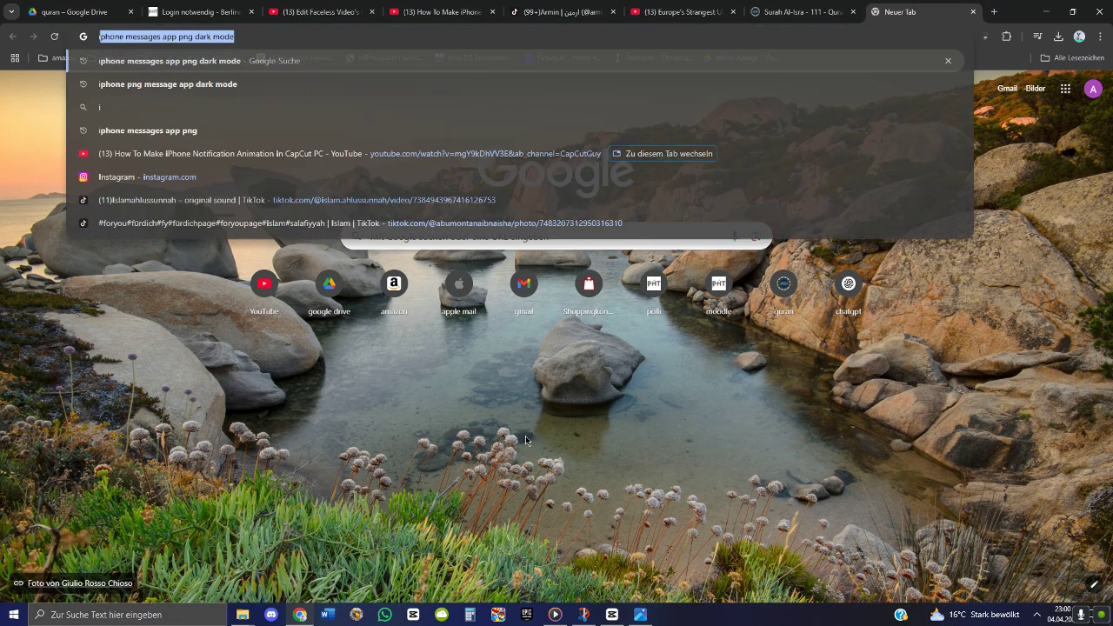
text(phone messag)
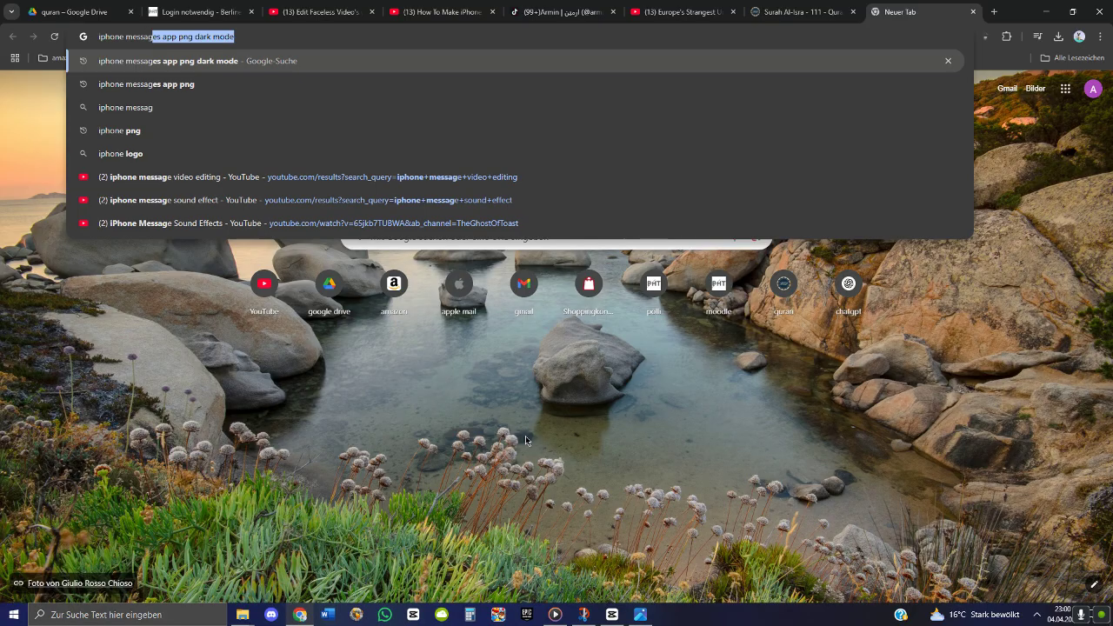
text(es app dark mode)
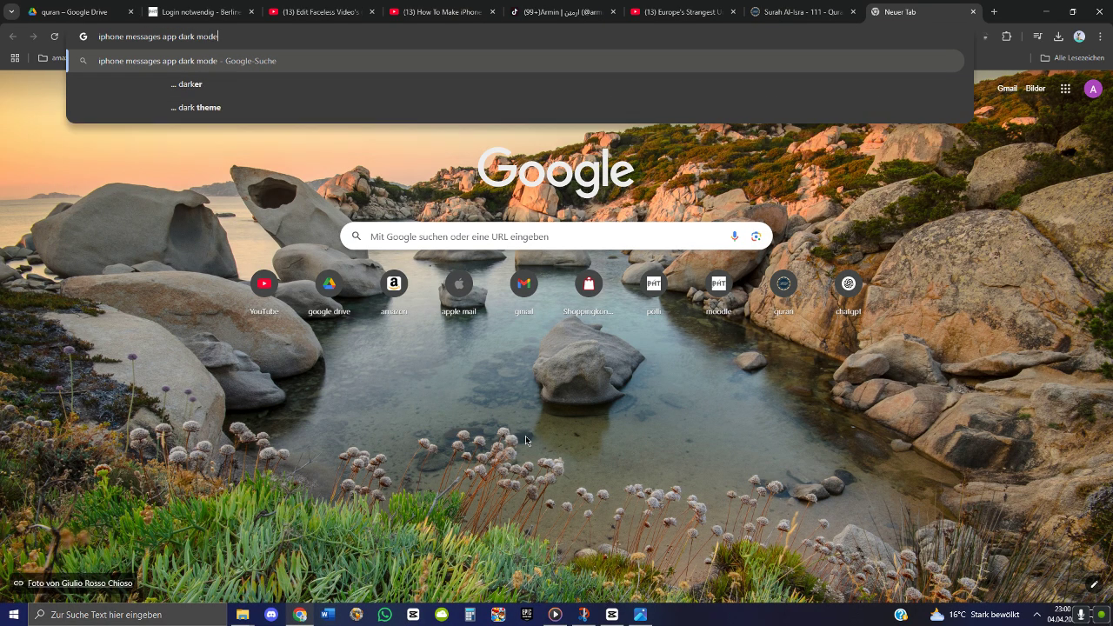
key(Return)
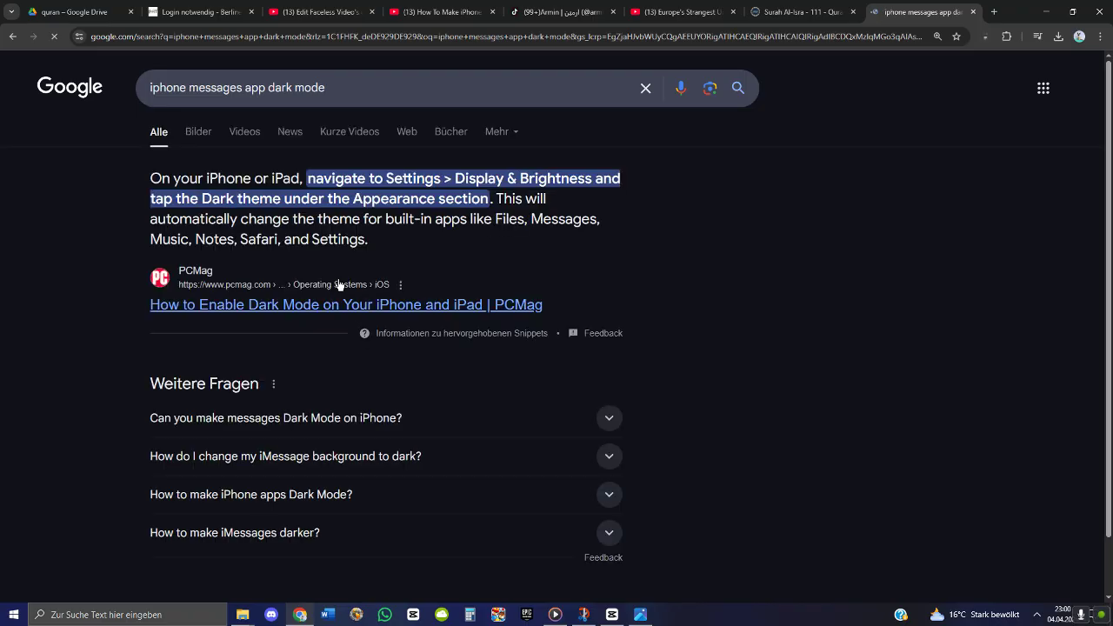
click(199, 135)
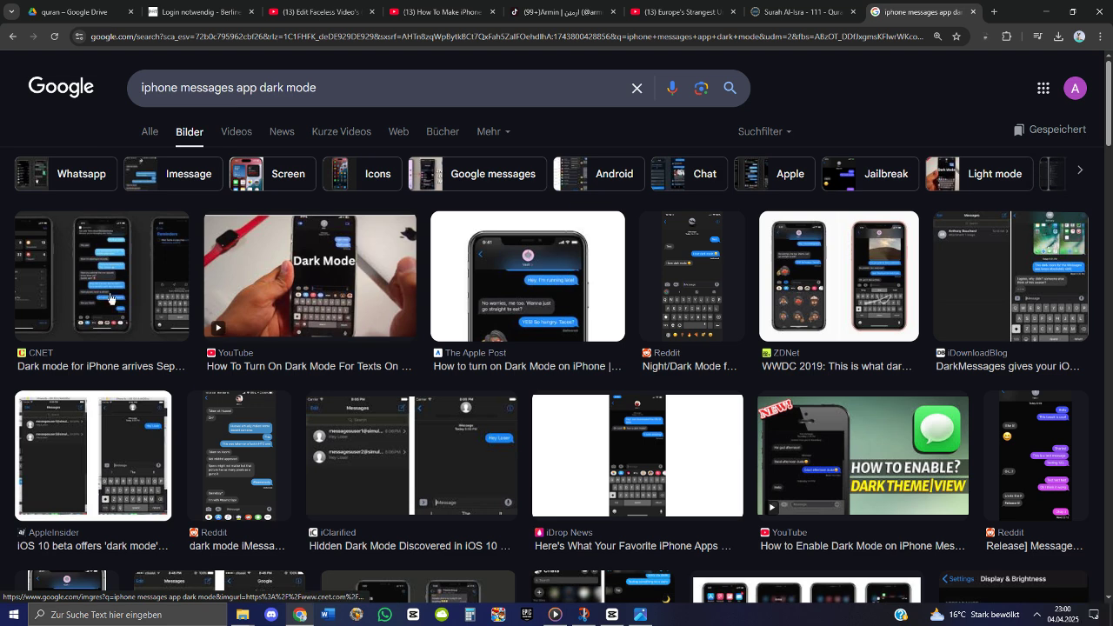
Save The Apple Post's dark-mode iPhone messages picture as a PNG in the a_islam\test folder on drive D
click(494, 277)
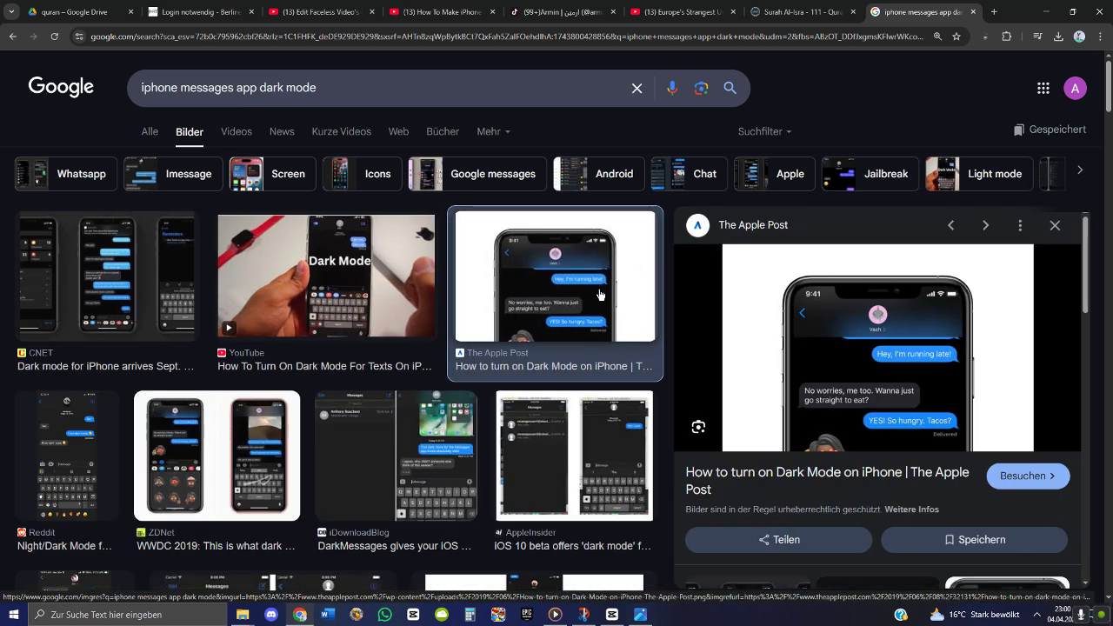
right_click(814, 359)
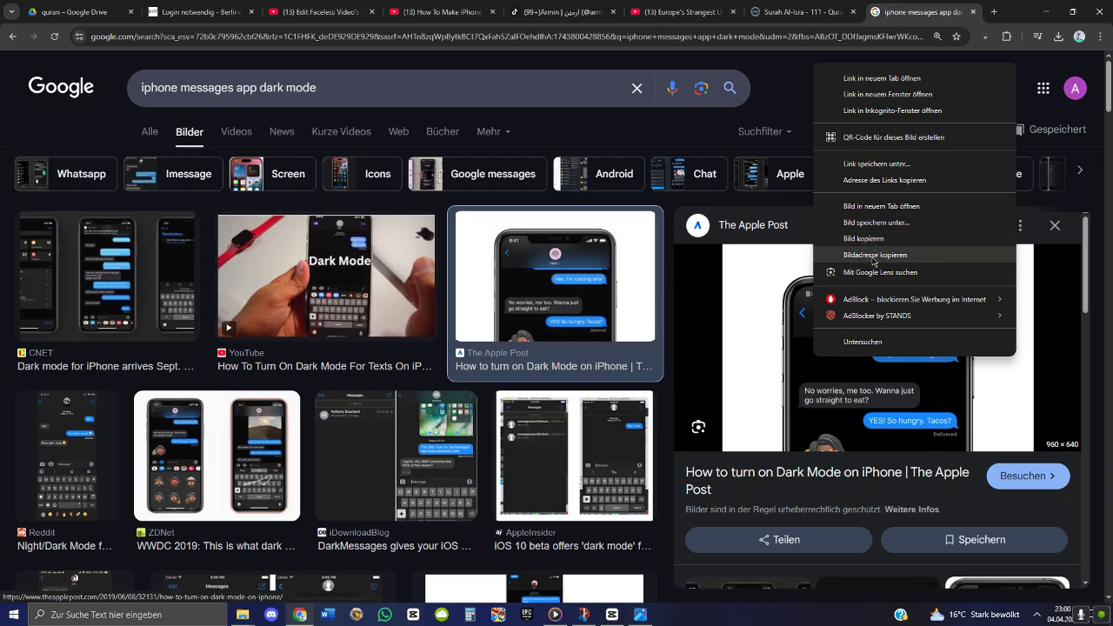
click(874, 223)
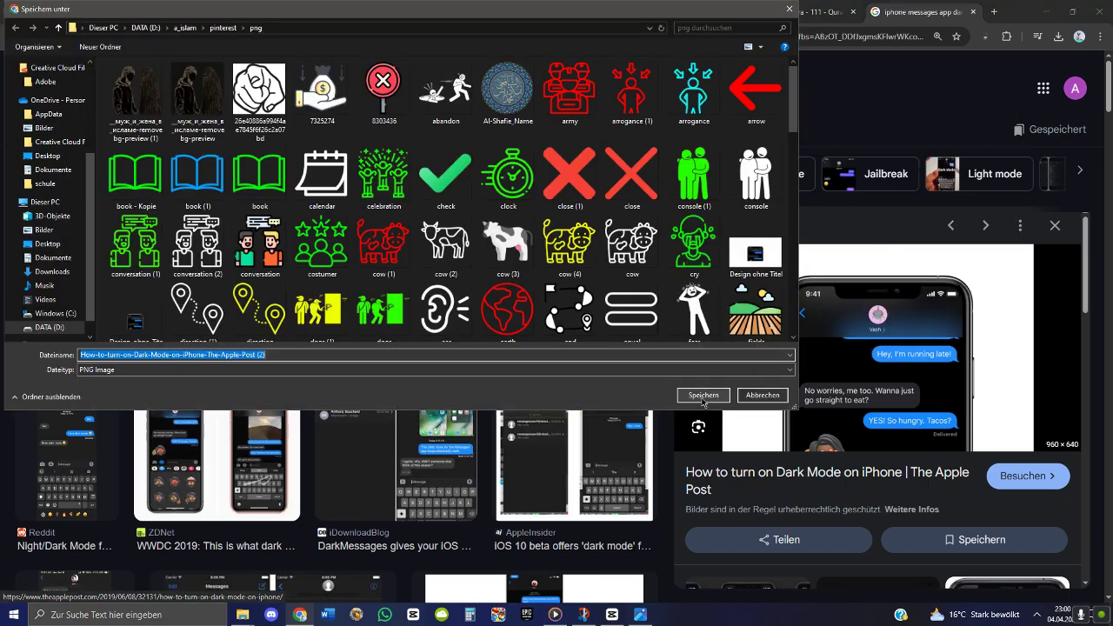
click(193, 30)
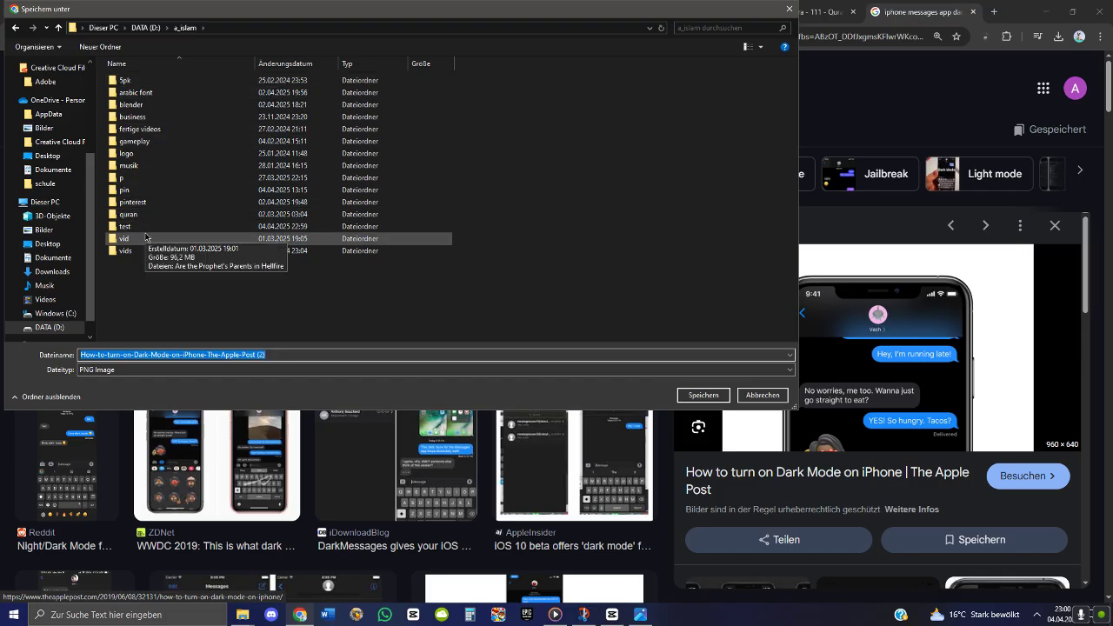
double_click(146, 226)
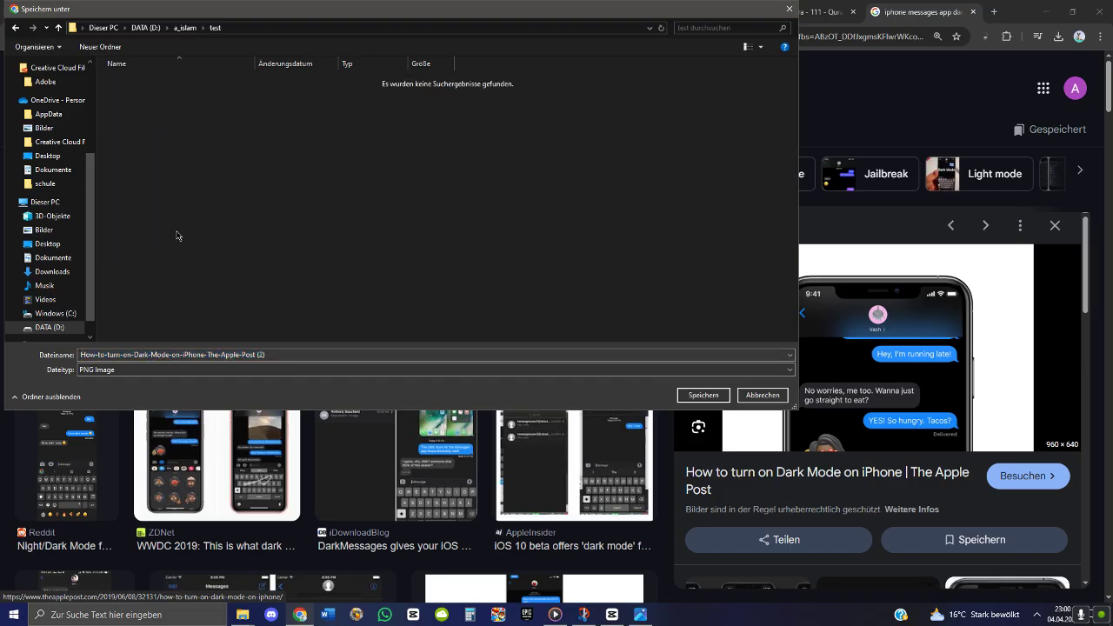
click(710, 393)
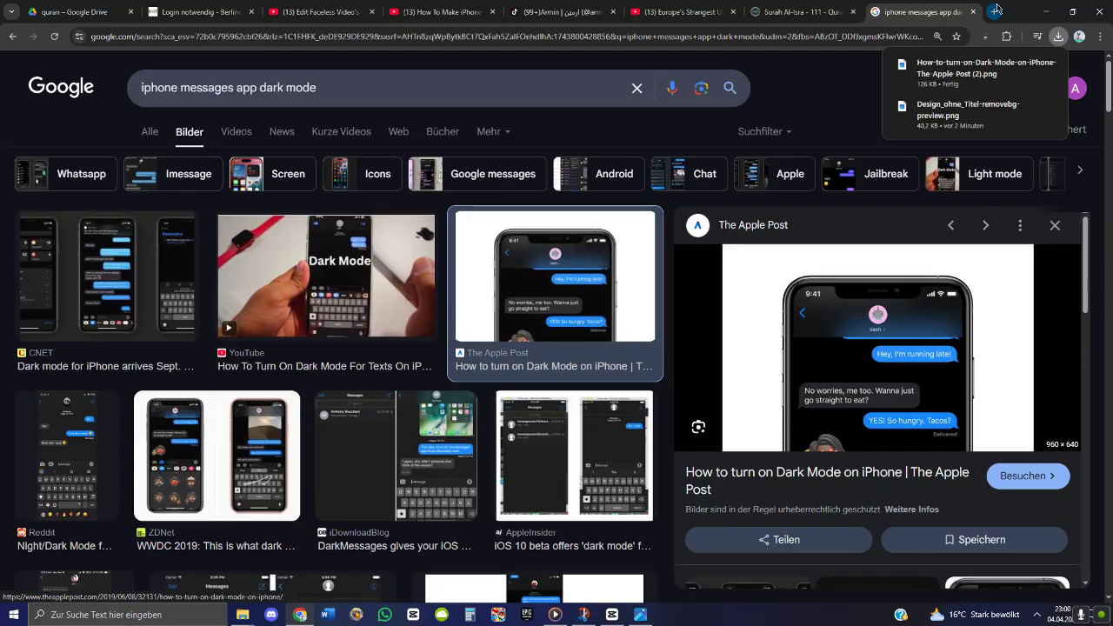
Open Canva in a new browser tab and create a blank 16:9 presentation
click(994, 11)
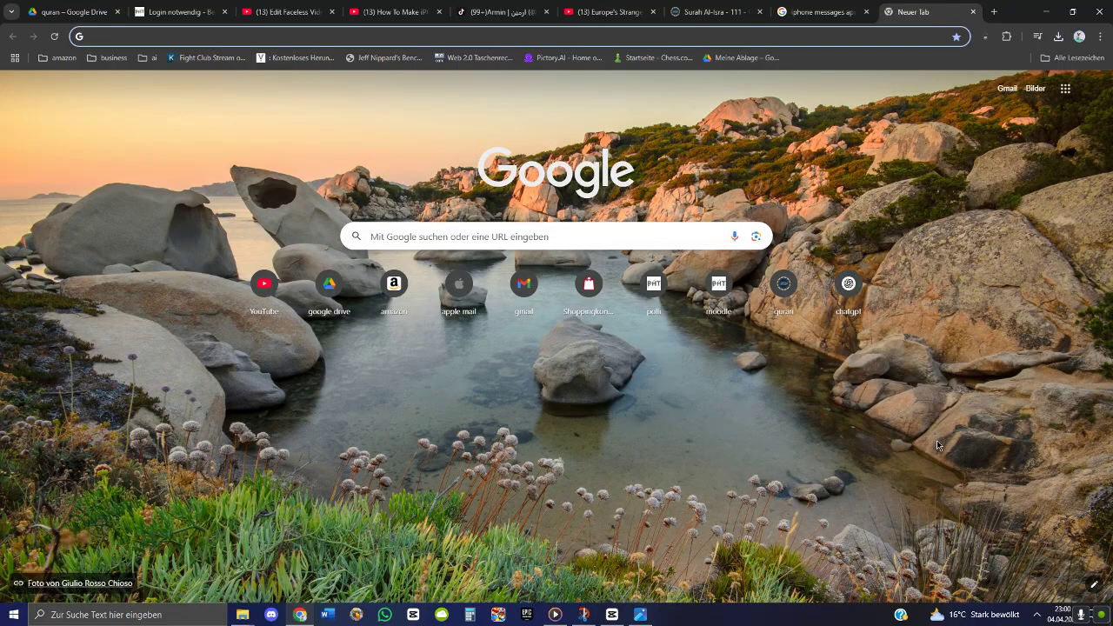
text(canva)
key(Return)
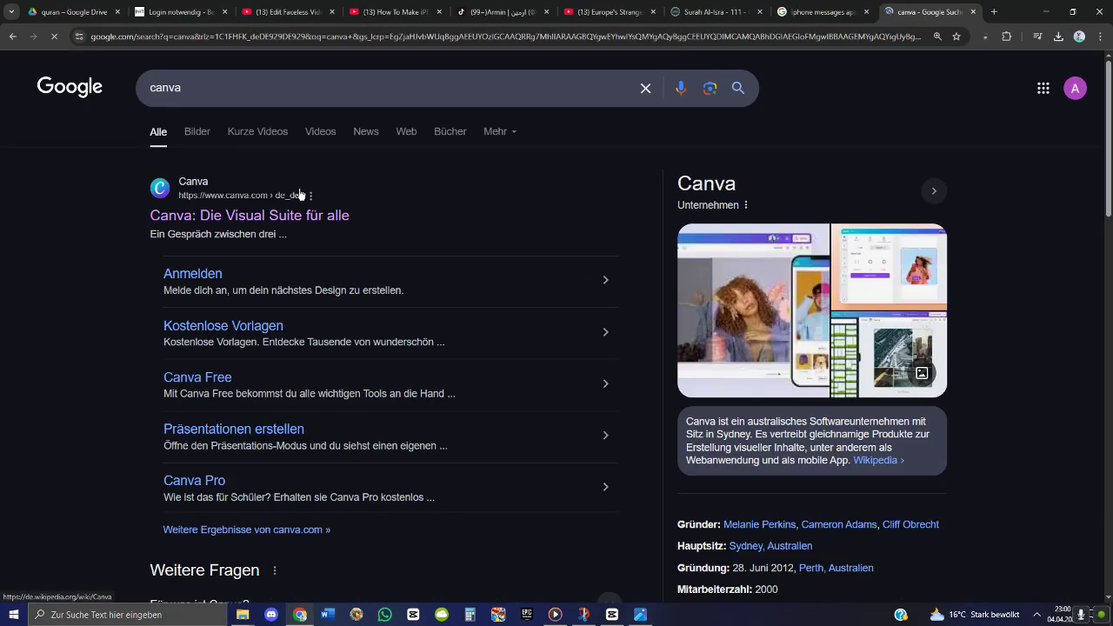
click(253, 215)
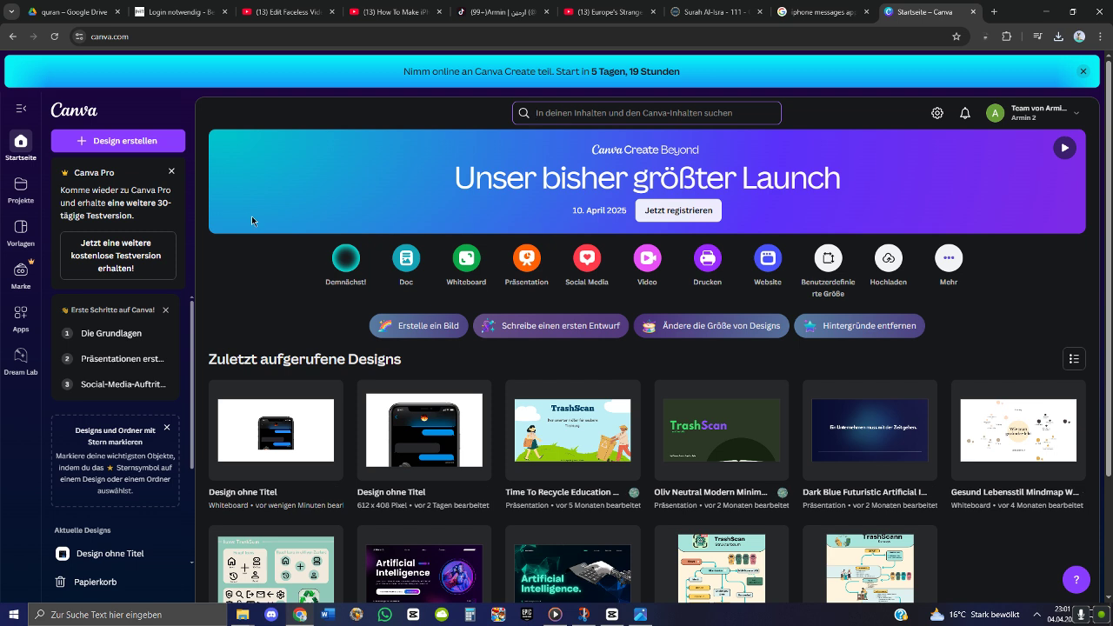
click(158, 145)
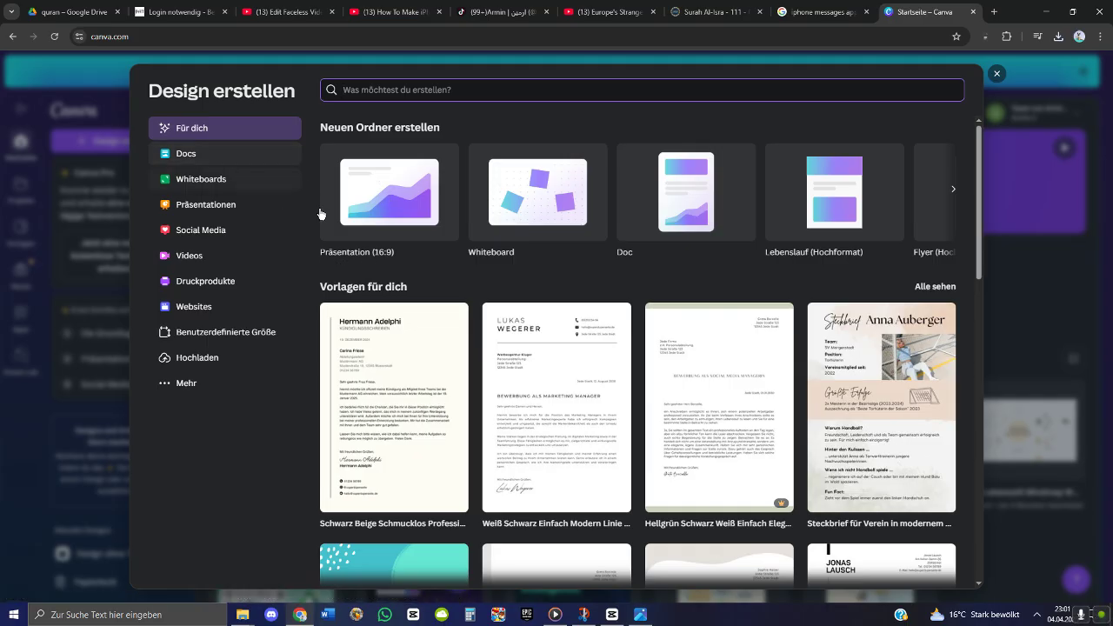
click(399, 211)
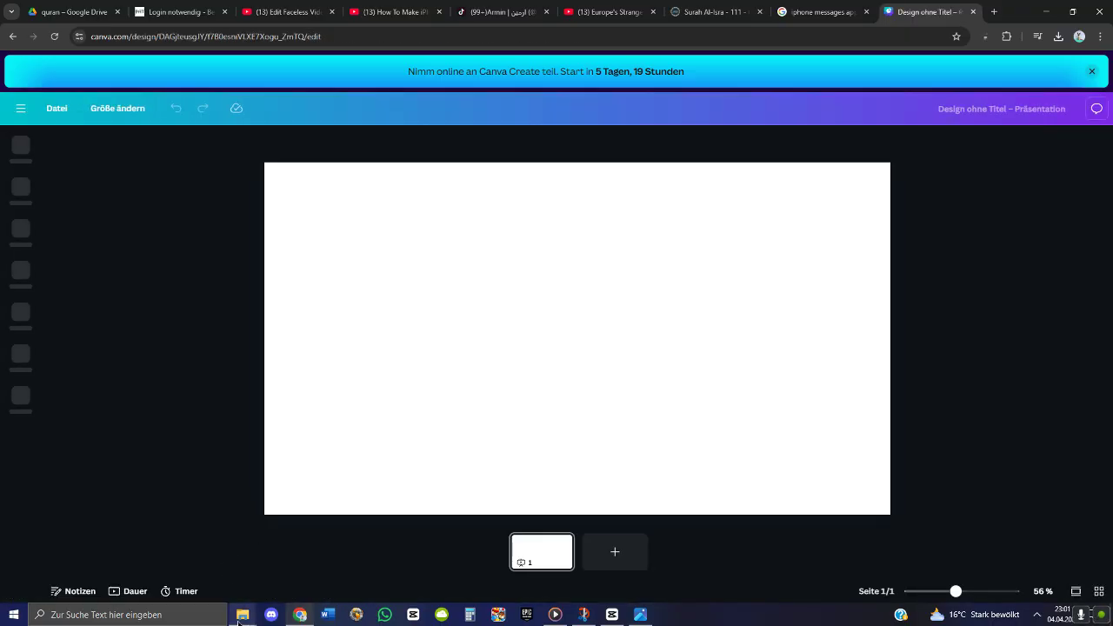
Insert the saved iPhone messages picture from the test folder in File Explorer onto the blank Canva page
mouse_move(242, 614)
click(296, 574)
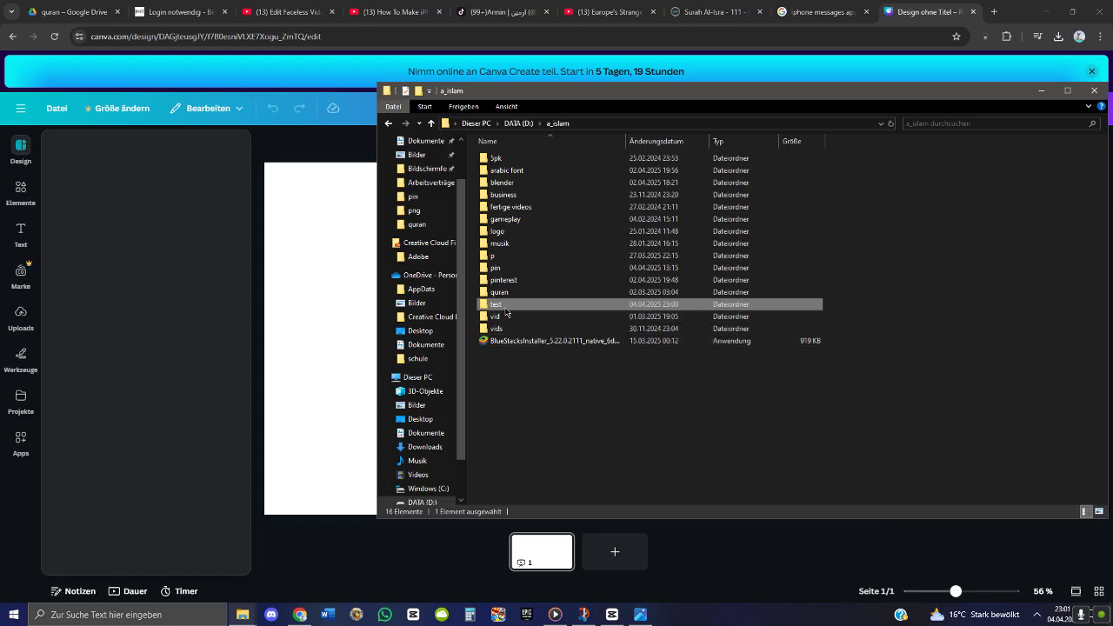
double_click(507, 306)
drag(729, 98, 886, 98)
drag(663, 178, 439, 328)
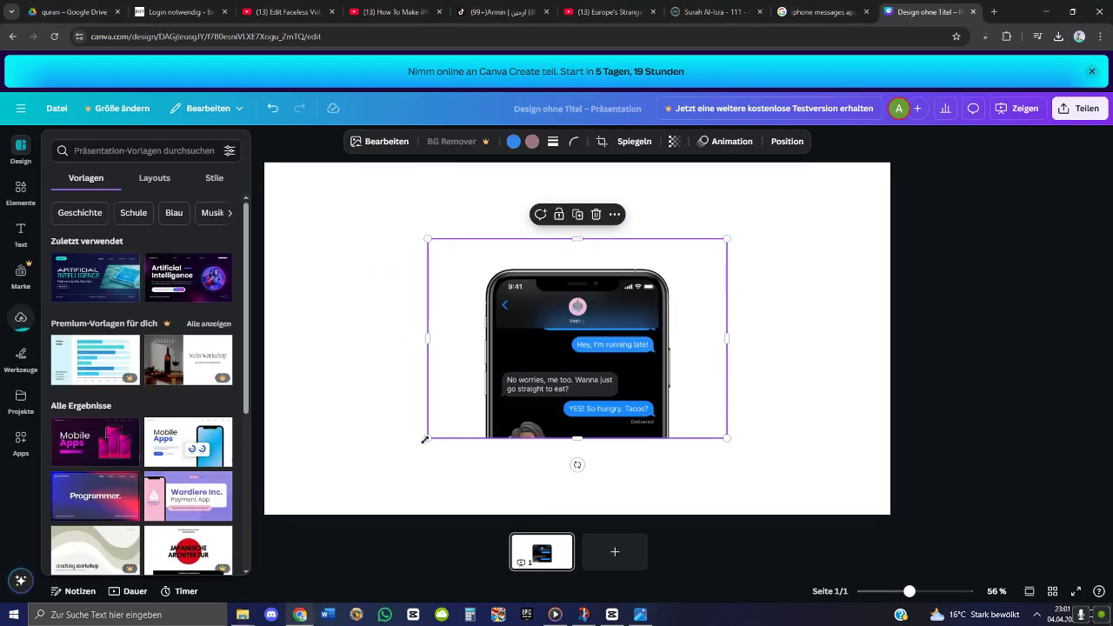
Enlarge the iPhone picture to the full page height and position it near the page centre
drag(427, 437, 308, 517)
drag(416, 459, 518, 444)
drag(788, 236, 904, 159)
drag(657, 407, 632, 408)
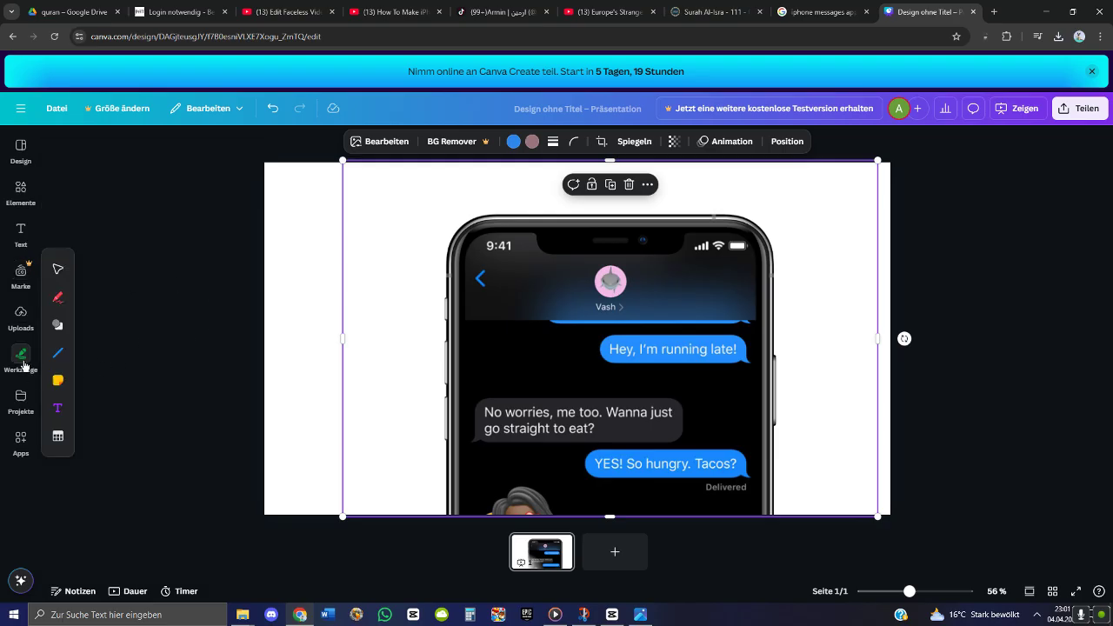
Paint over the grey bubble's text with the marker, using the bubble's sampled colour #26252A and a thickness of 42
click(25, 365)
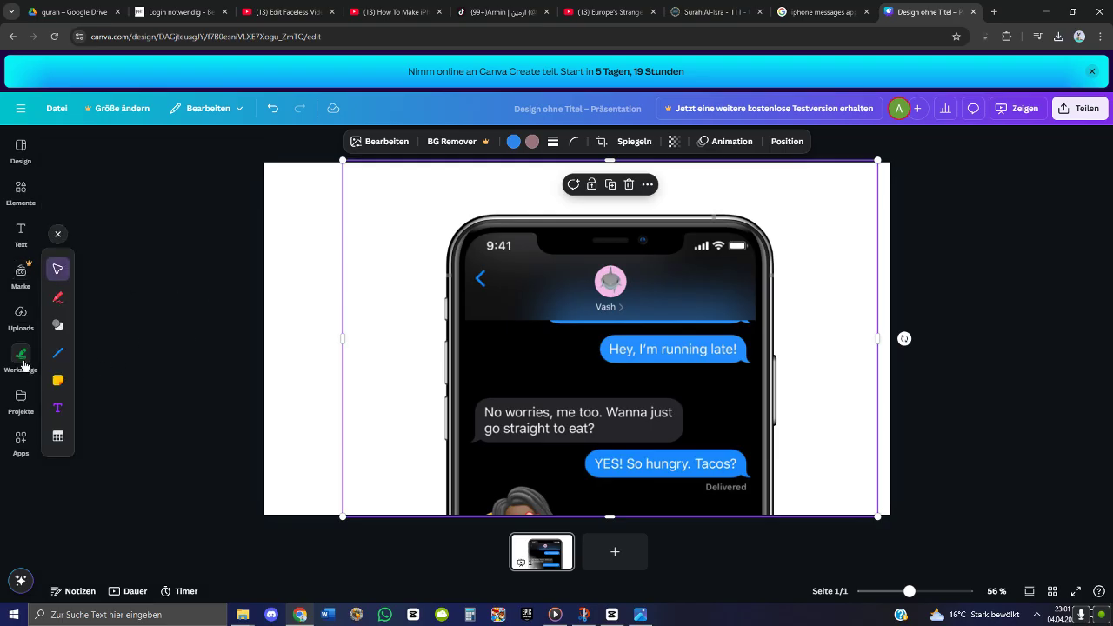
click(58, 298)
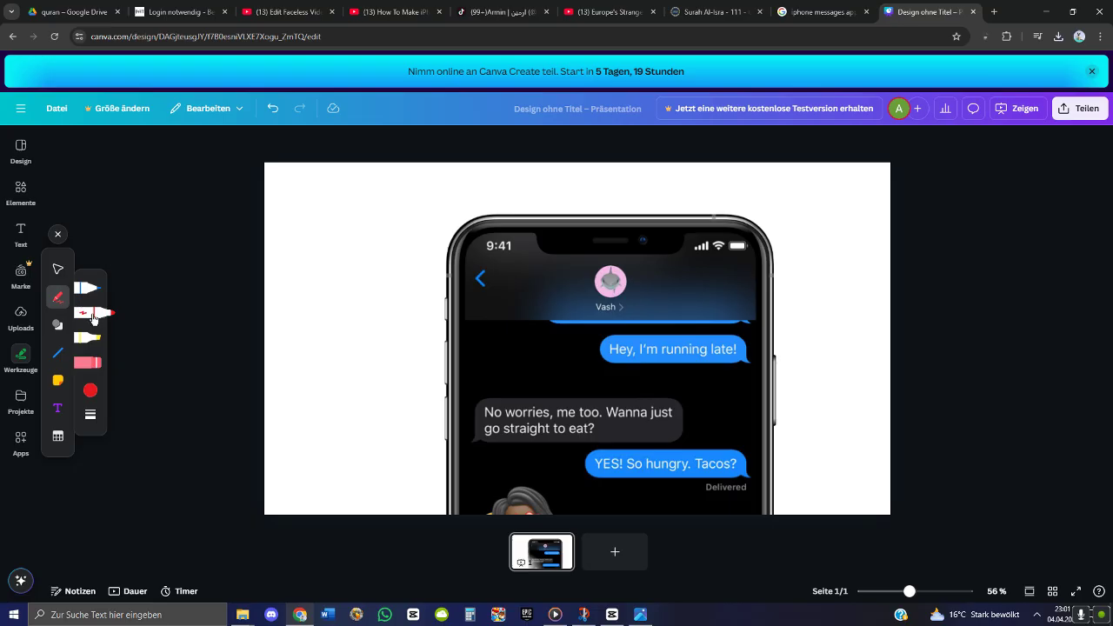
click(91, 392)
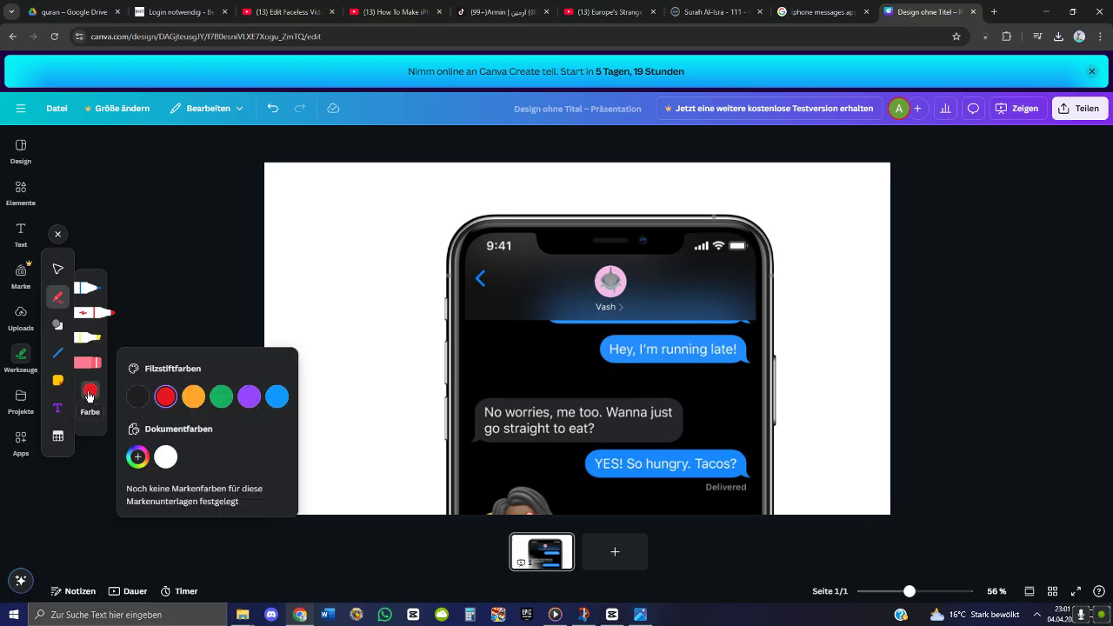
click(138, 457)
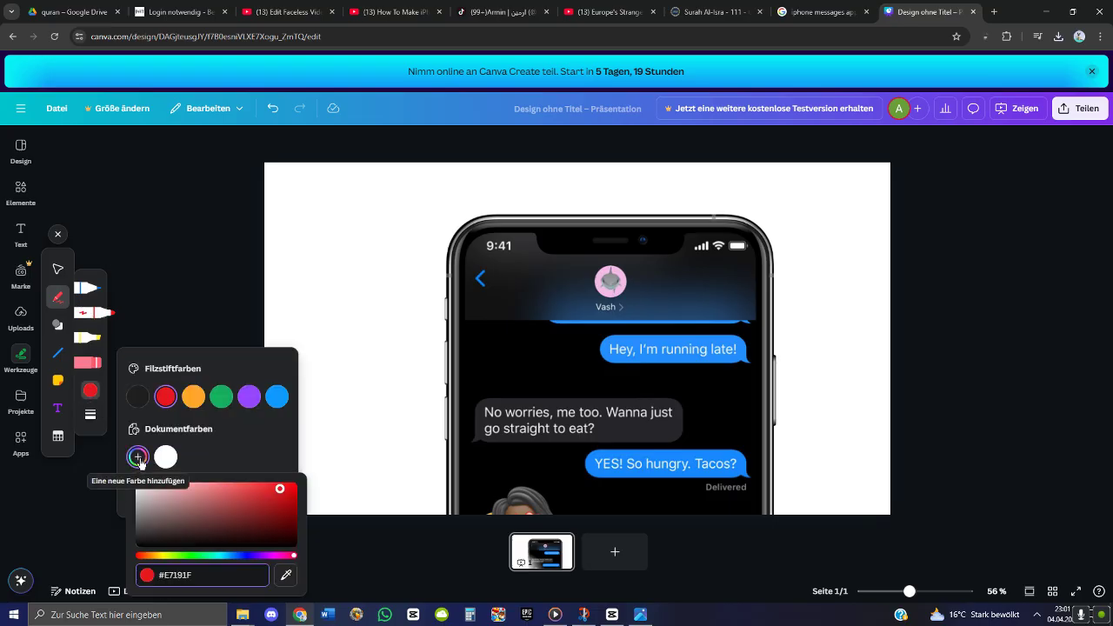
click(287, 579)
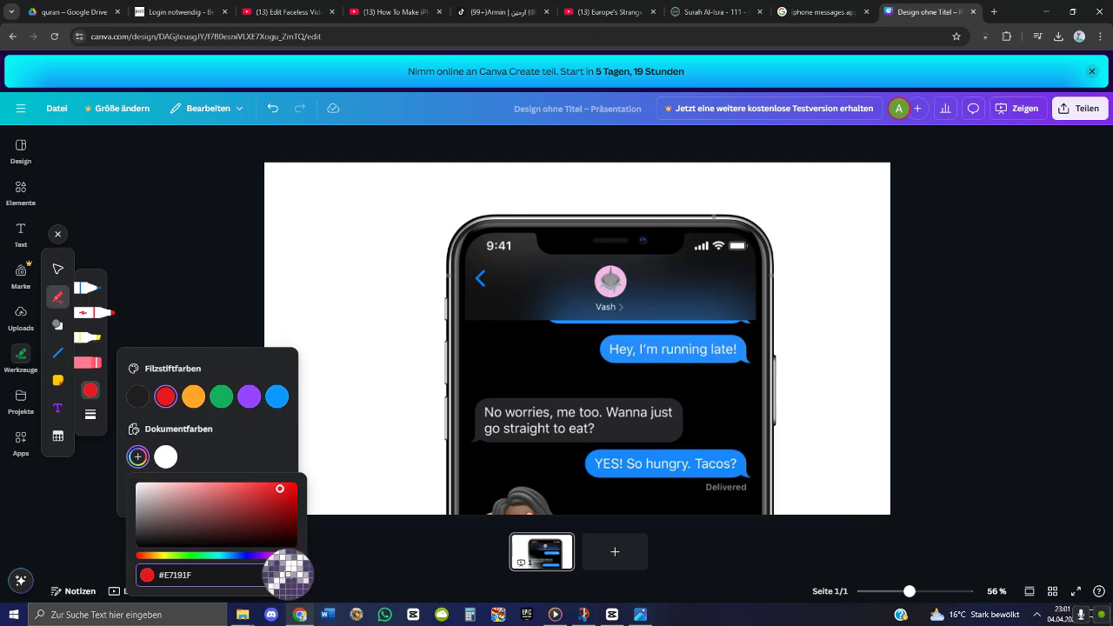
click(612, 426)
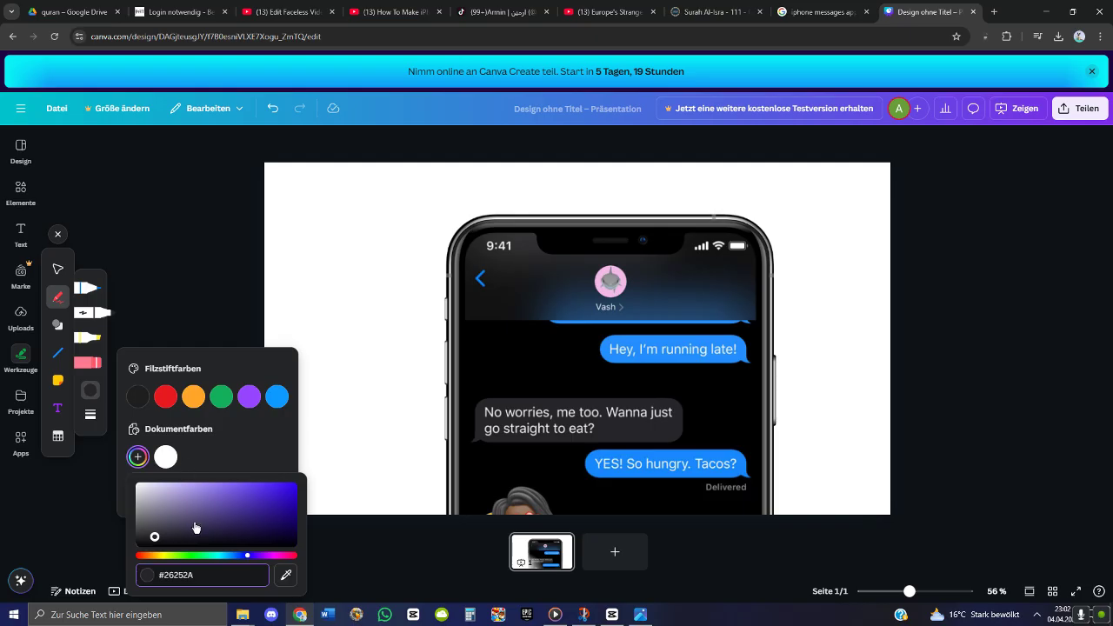
click(88, 417)
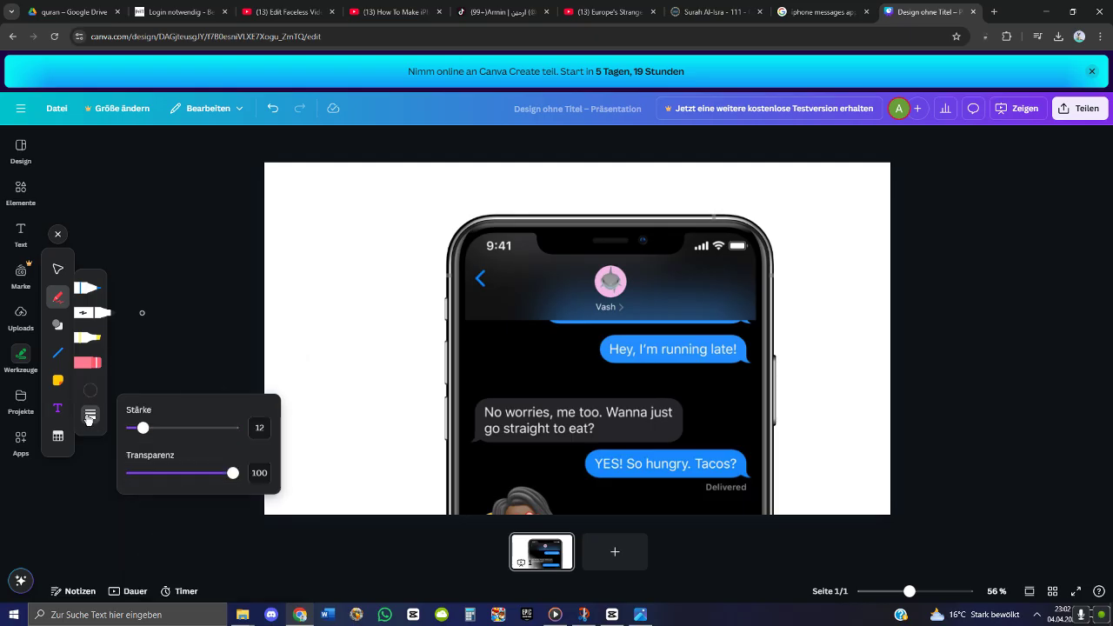
drag(158, 430, 174, 430)
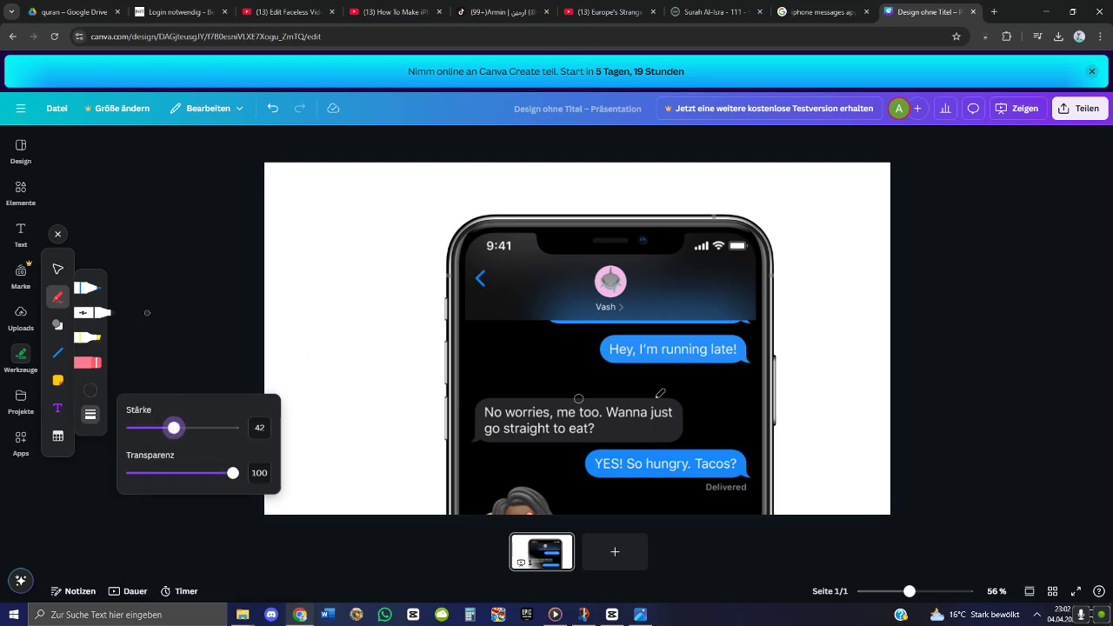
mouse_move(617, 416)
mouse_down()
mouse_move(491, 411)
mouse_move(490, 431)
mouse_move(592, 432)
mouse_move(596, 416)
mouse_move(627, 413)
mouse_move(597, 413)
mouse_move(664, 414)
mouse_up()
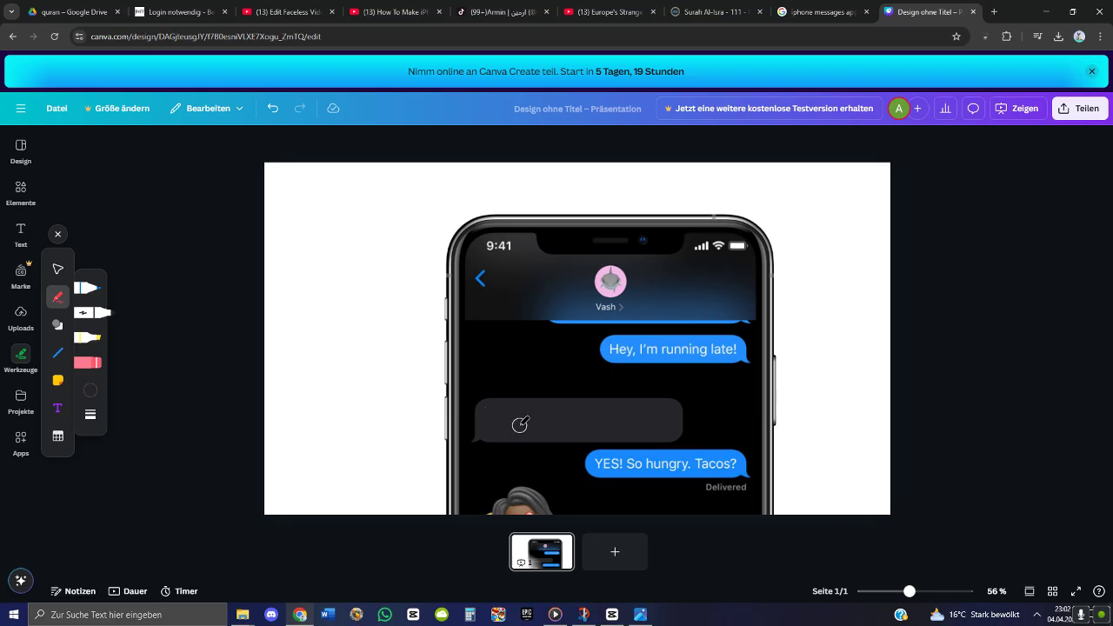
Cover the "YES! So hungry. Tacos?" text with the marker, using the blue #1687FE sampled from its bubble
click(90, 390)
click(137, 459)
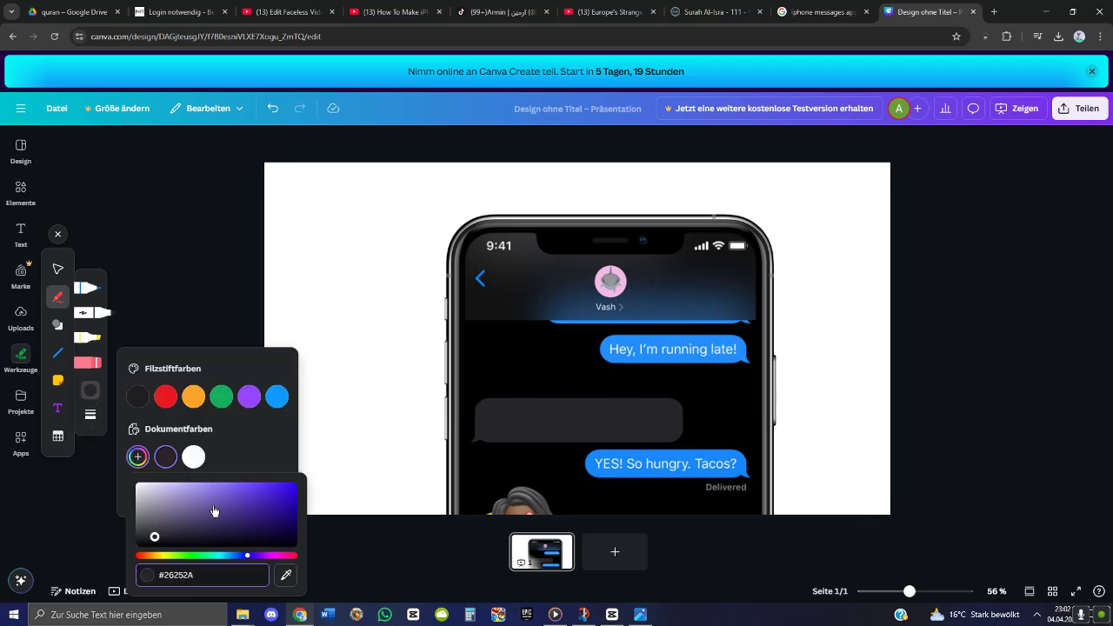
click(286, 575)
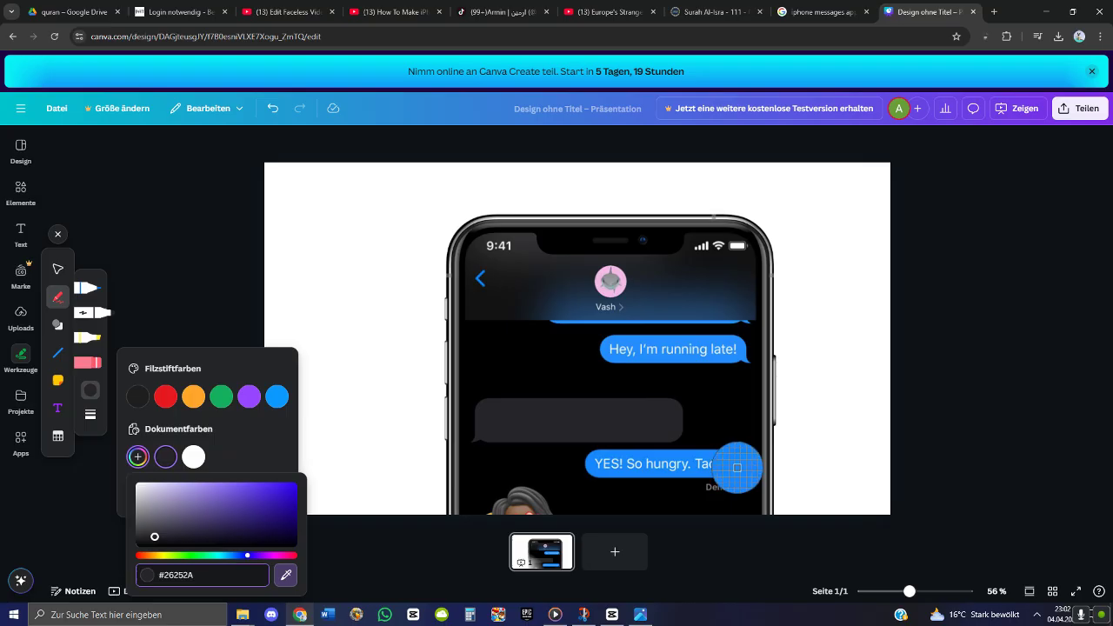
click(737, 467)
drag(733, 463, 657, 464)
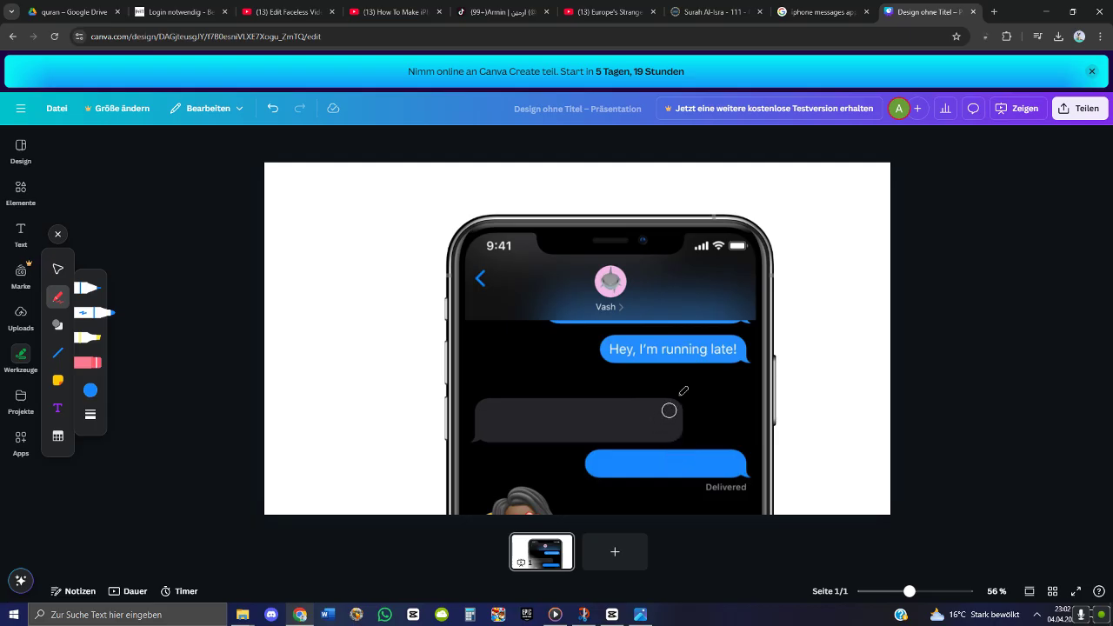
Cover the "Hey, I'm running late!" text with the marker, using the blue #248EFE sampled from its bubble
click(90, 392)
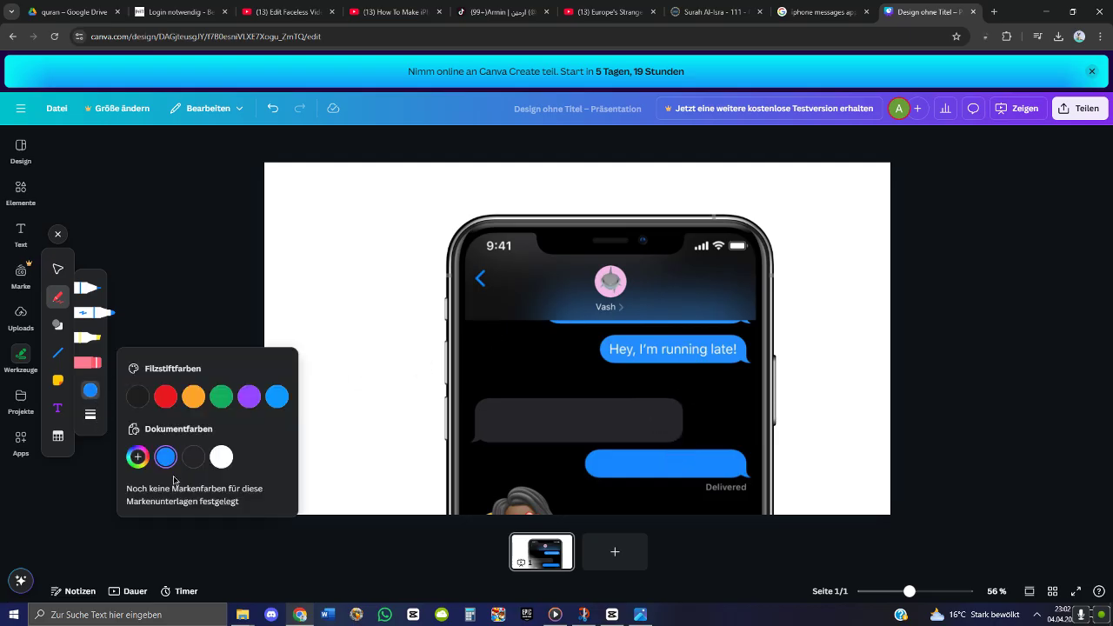
click(138, 456)
click(286, 575)
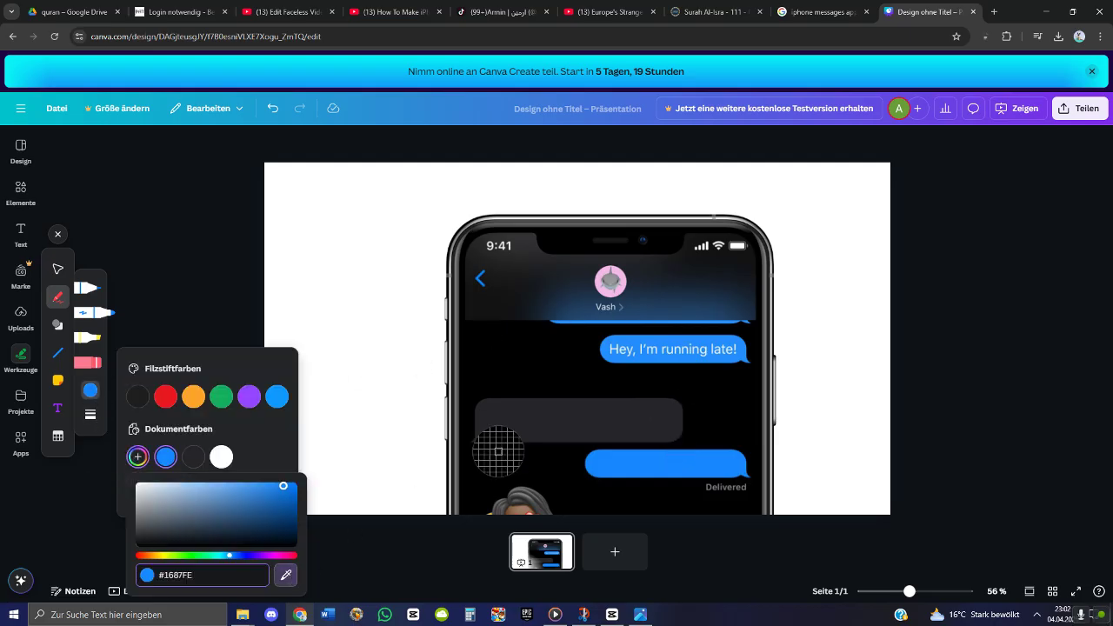
click(615, 355)
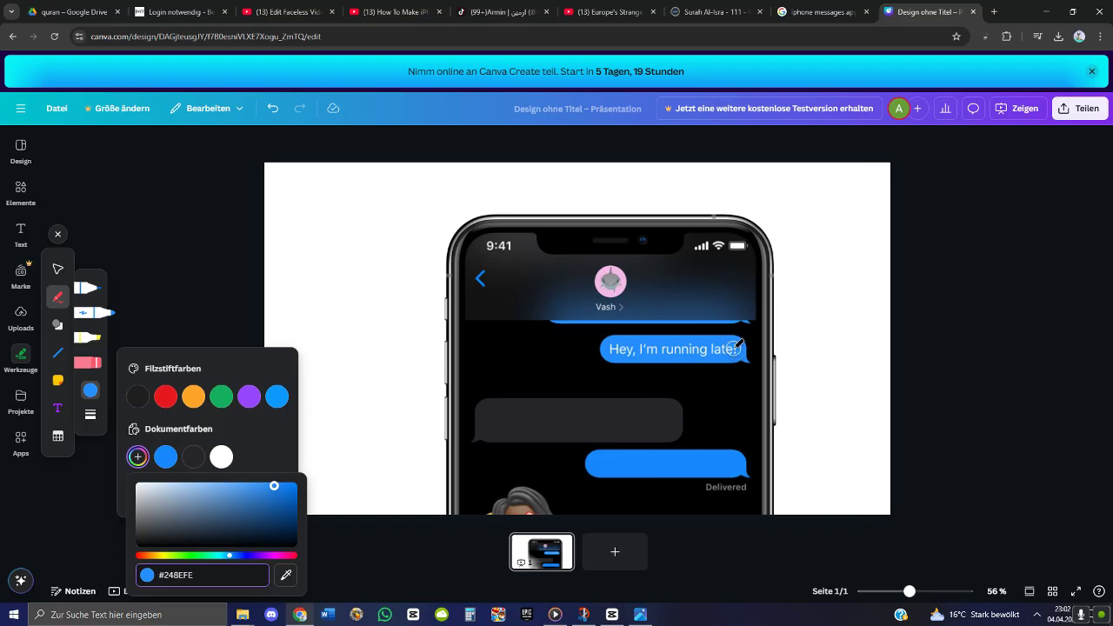
drag(735, 347, 628, 349)
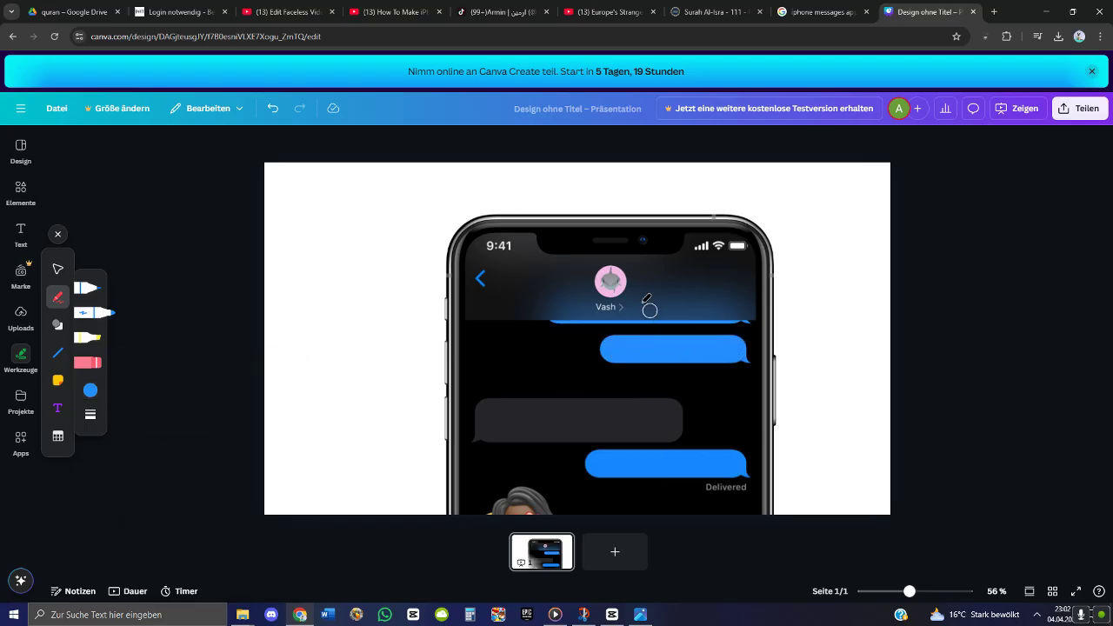
Try to paint over the contact name below the profile picture with the marker, using the dark blue sampled beside it
scroll(633, 302, up, 8)
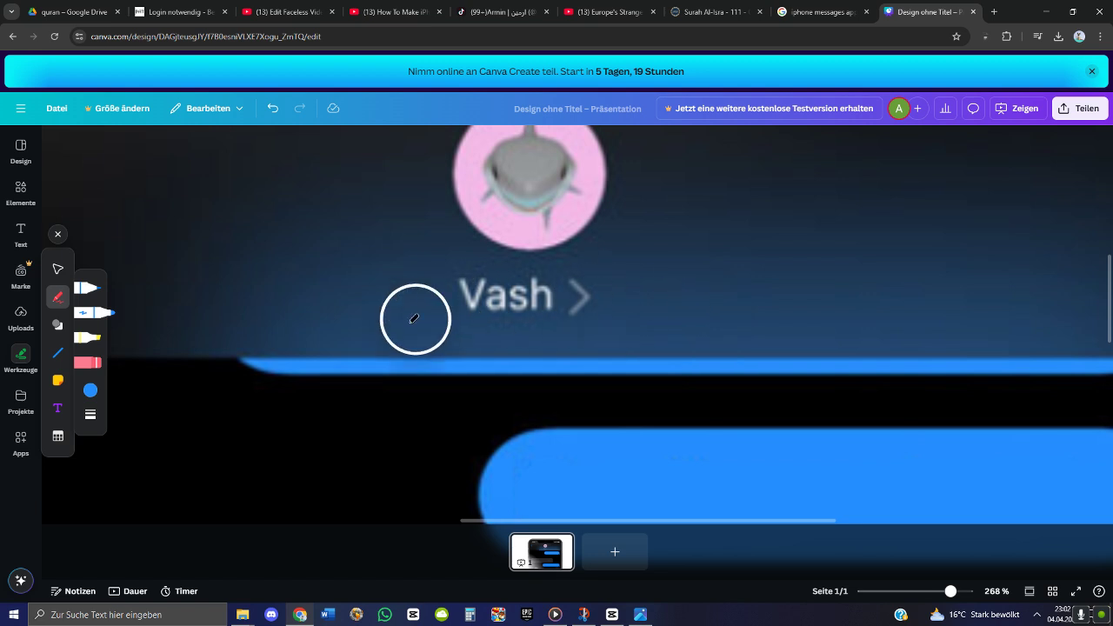
click(91, 390)
click(138, 457)
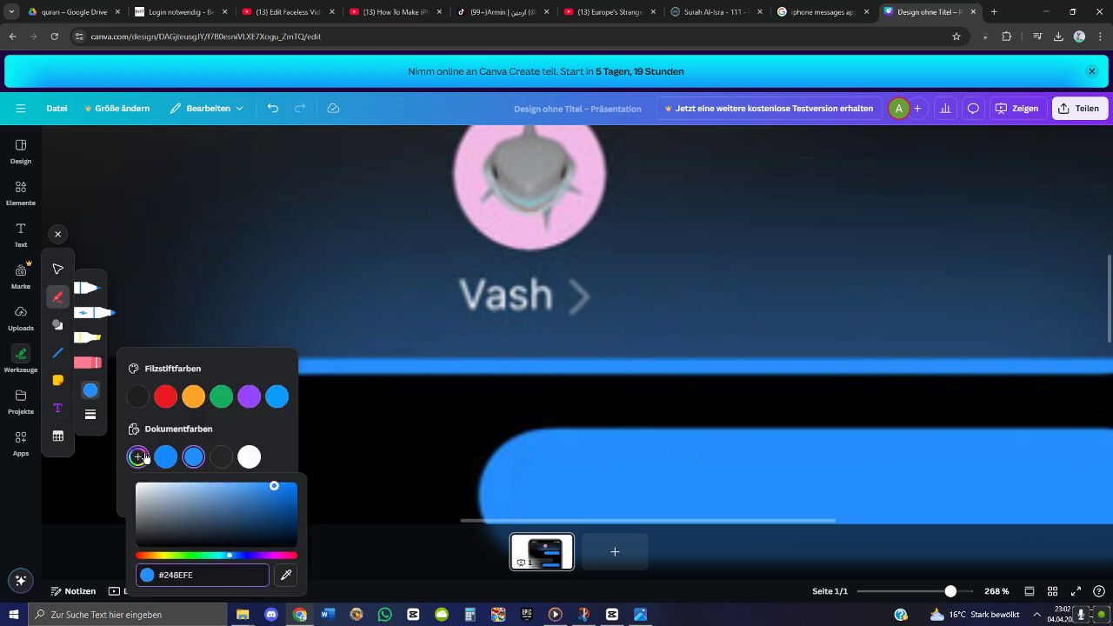
click(286, 575)
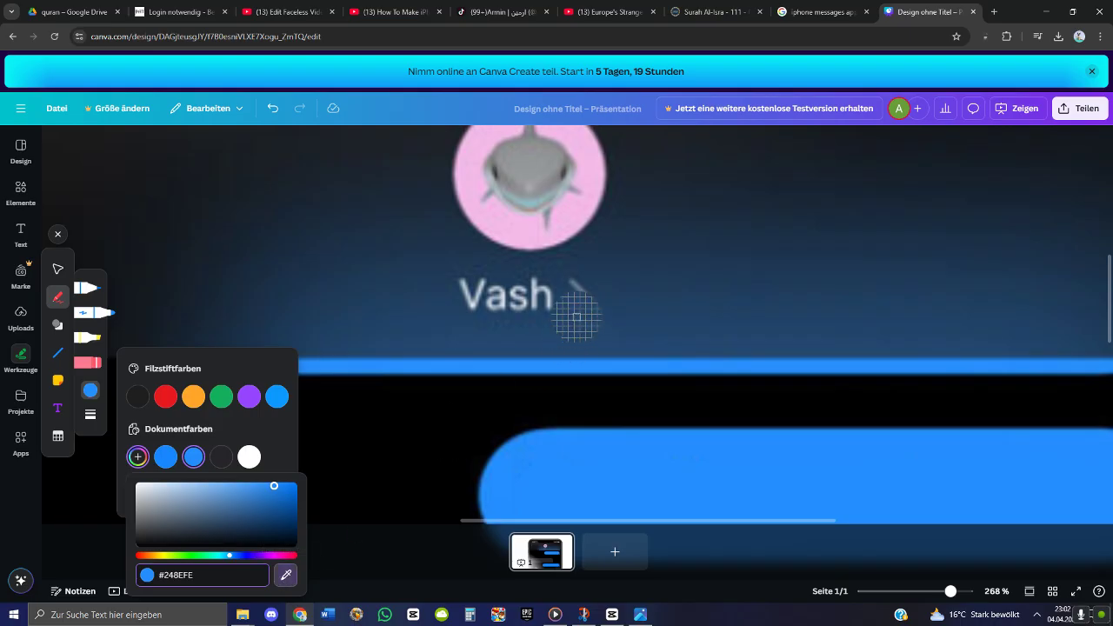
click(610, 301)
drag(611, 303, 439, 304)
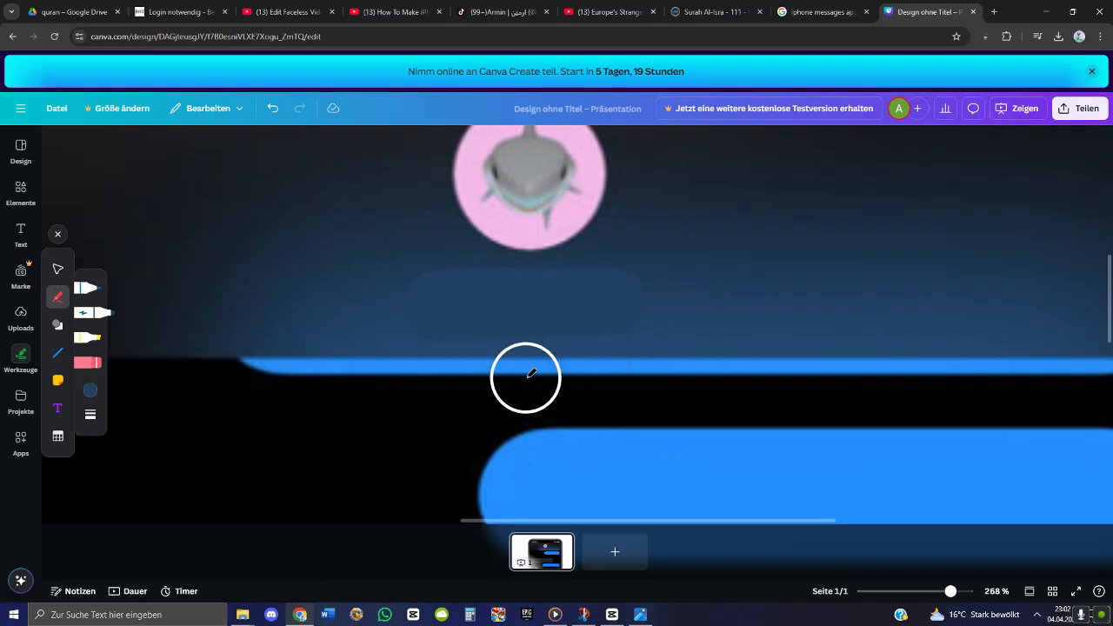
key(ctrl+z)
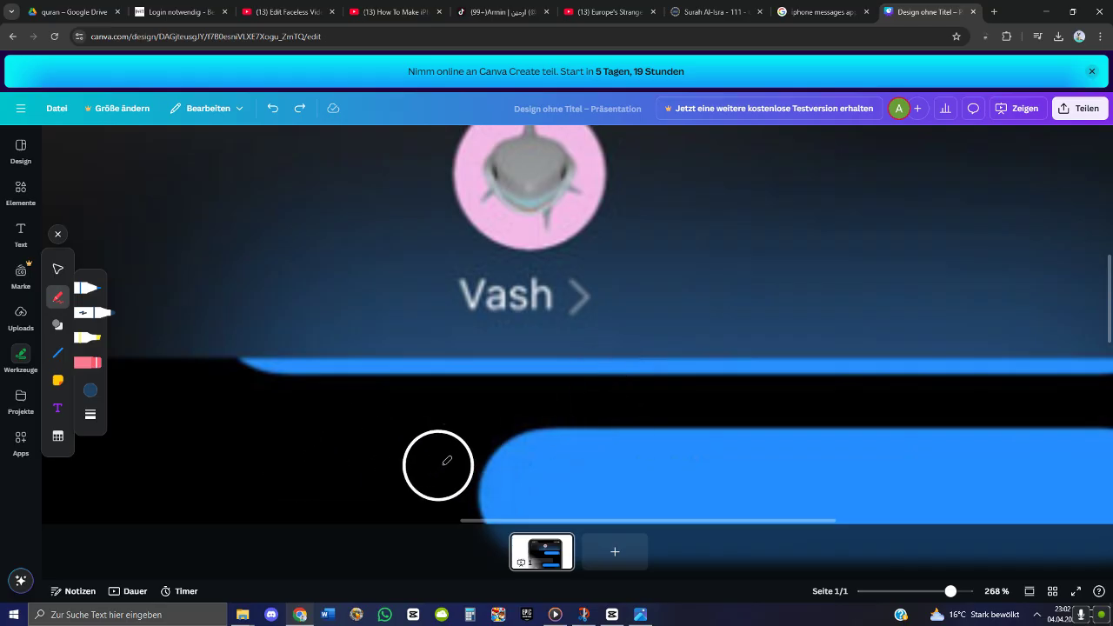
Take a screenshot of the empty header background beside the contact name and paste it onto the page
key(super+shift+s)
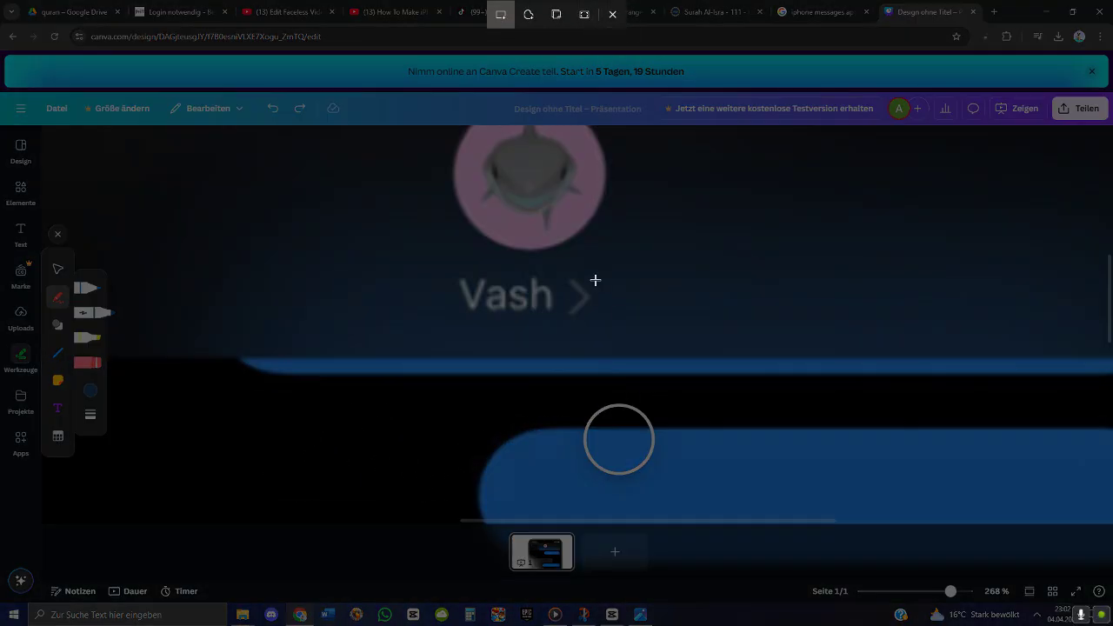
key(Escape)
scroll(636, 293, up, 5)
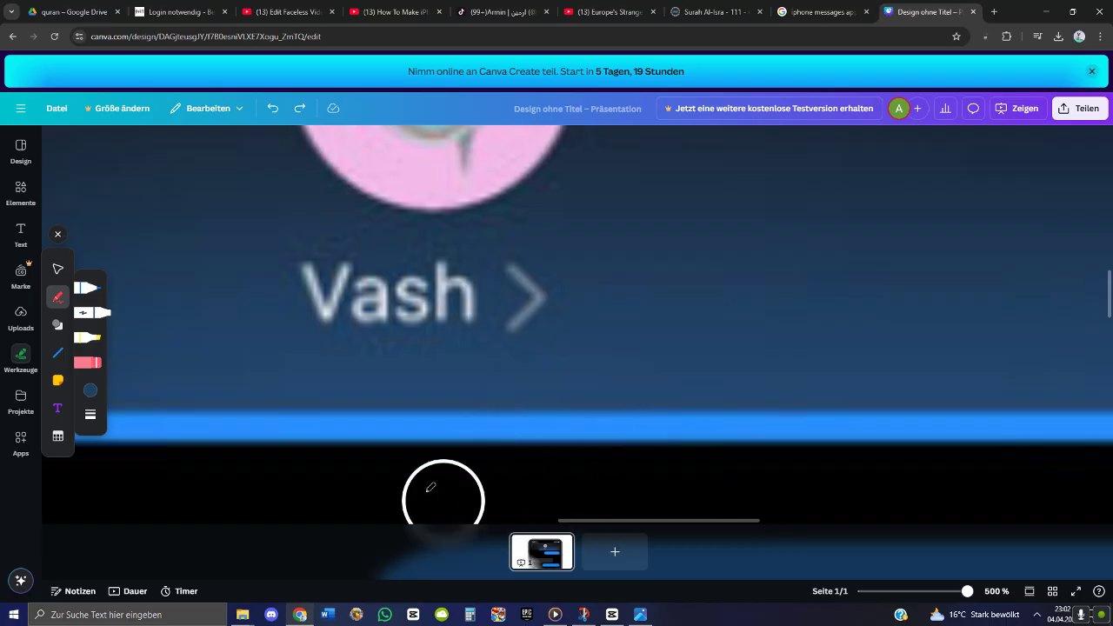
key(super+shift+s)
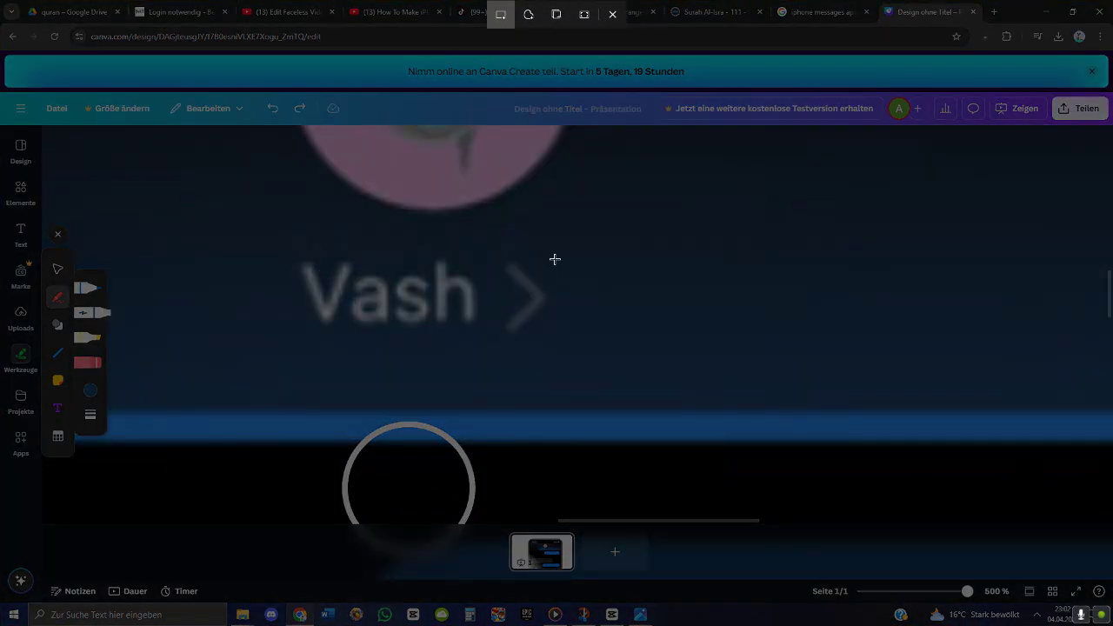
drag(555, 257, 809, 340)
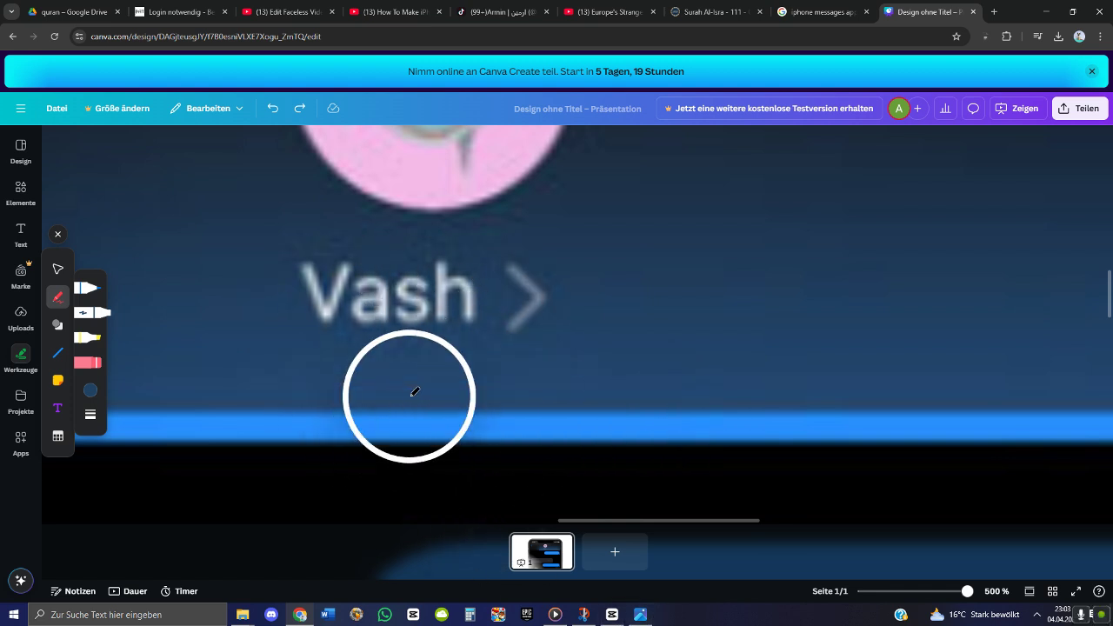
key(ctrl+v)
Shrink the pasted background patch and place it over the contact name and arrow below the profile picture
scroll(469, 396, down, 5)
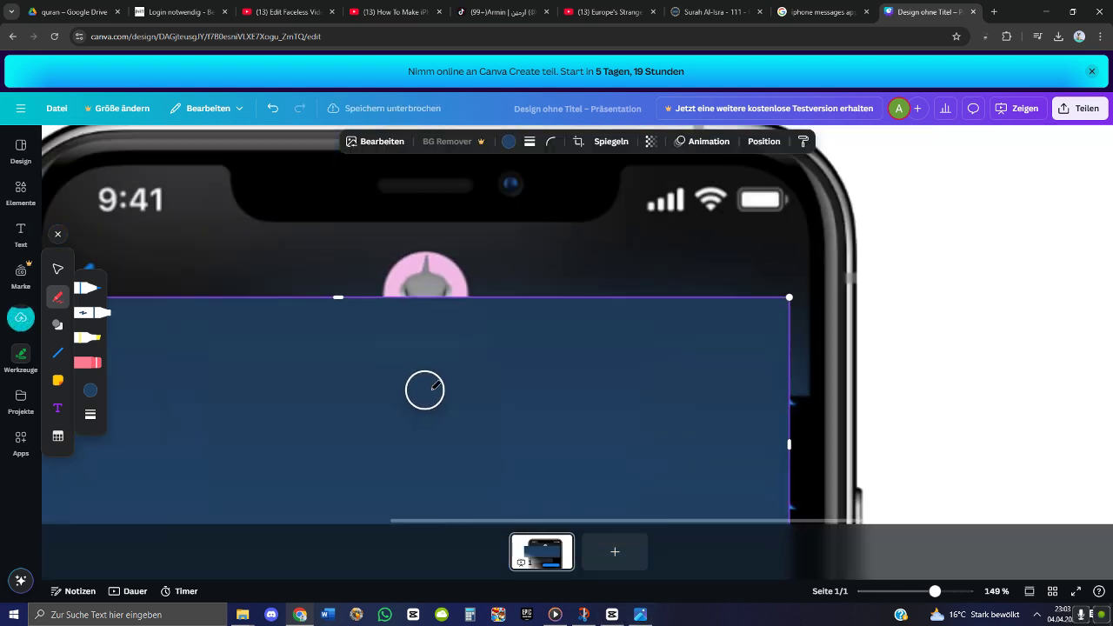
drag(772, 312, 657, 336)
click(61, 270)
scroll(716, 331, up, 5)
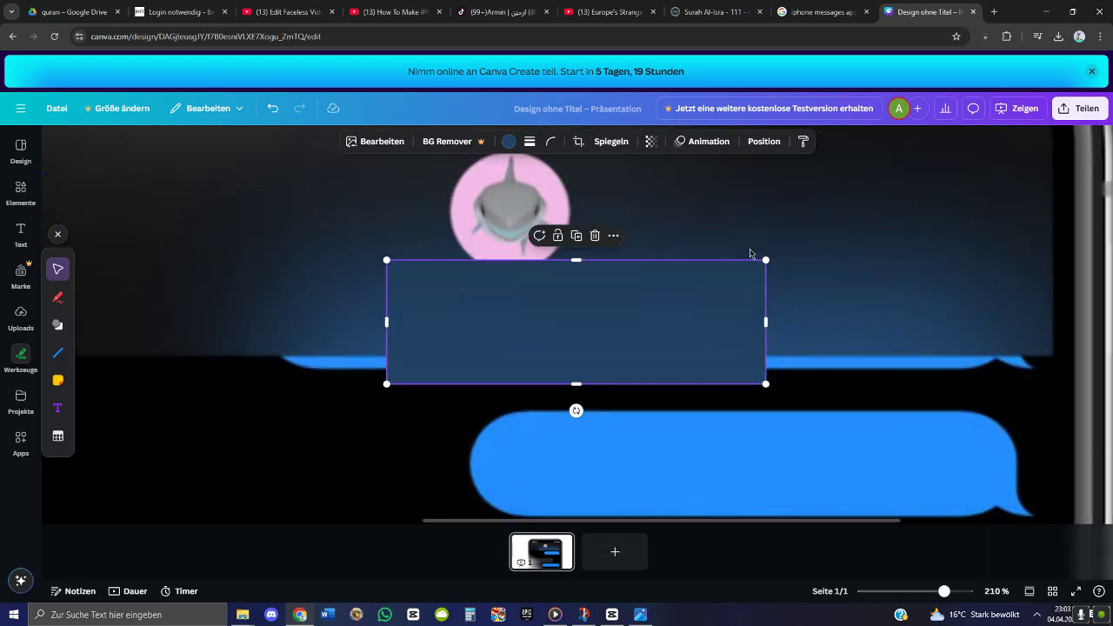
drag(764, 262, 510, 342)
drag(452, 366, 488, 321)
click(603, 313)
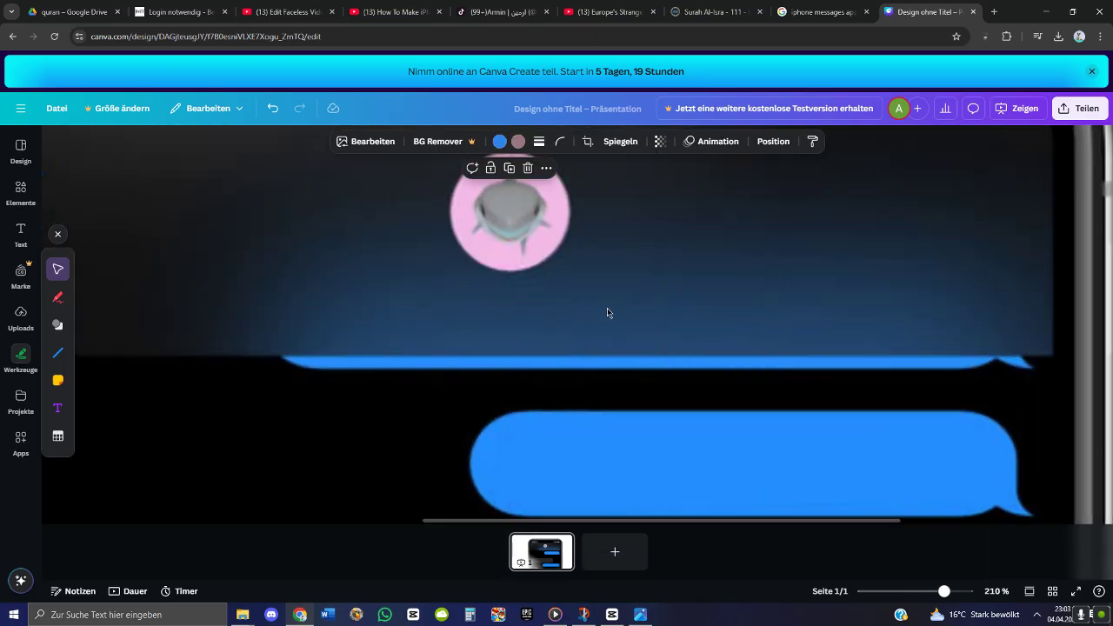
scroll(492, 395, down, 4)
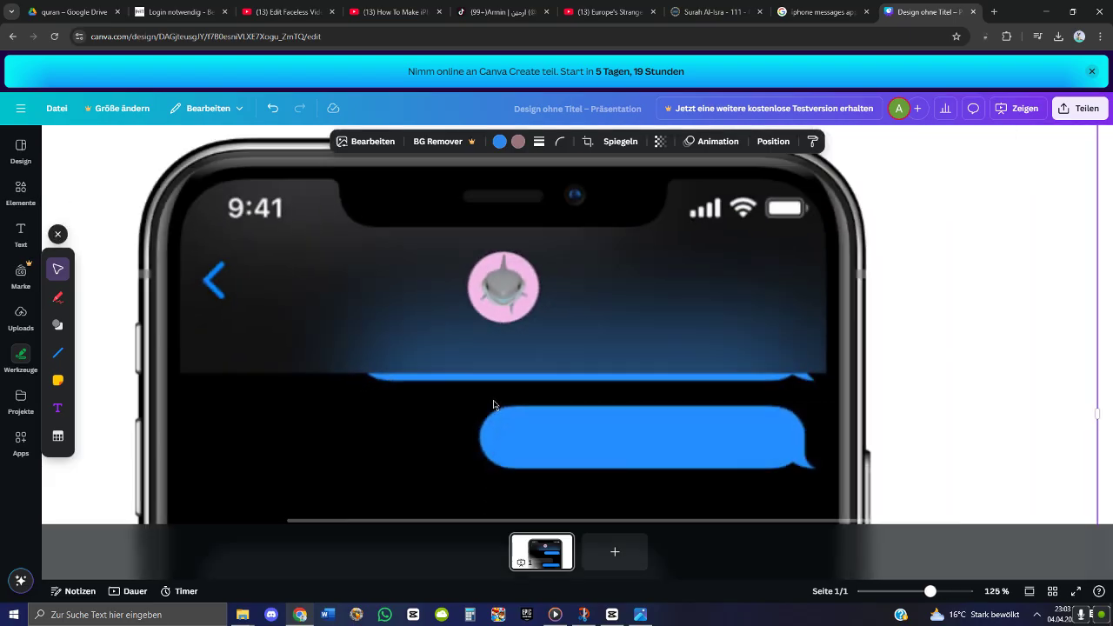
scroll(510, 406, down, 3)
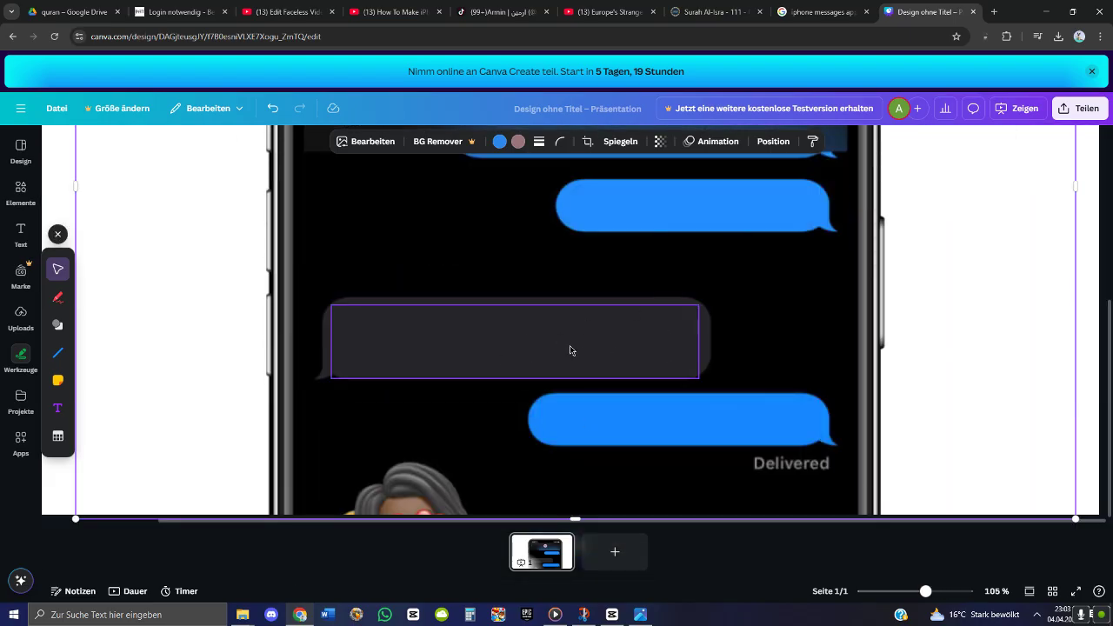
scroll(577, 405, down, 3)
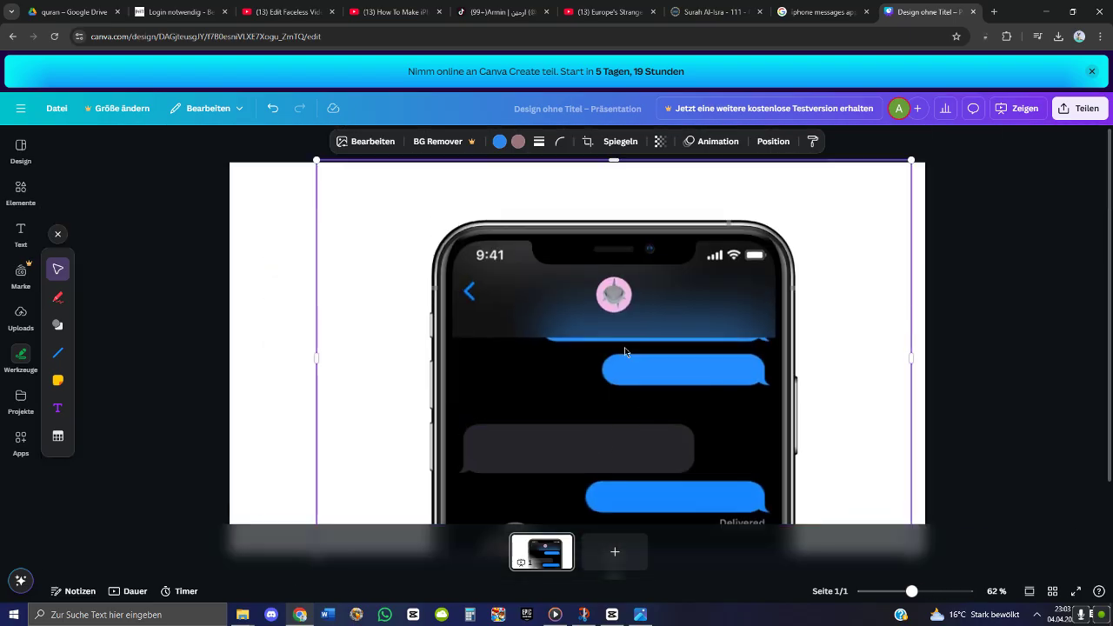
Search Google Images for "fire" in a new browser tab and copy the iStock flames picture on black
click(994, 11)
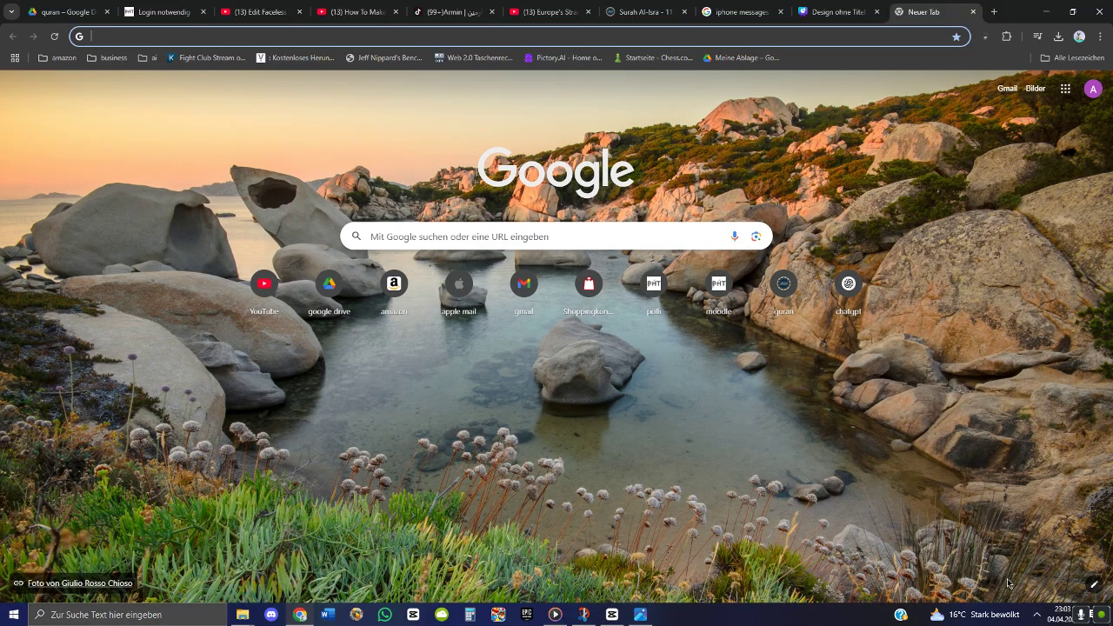
text(fire)
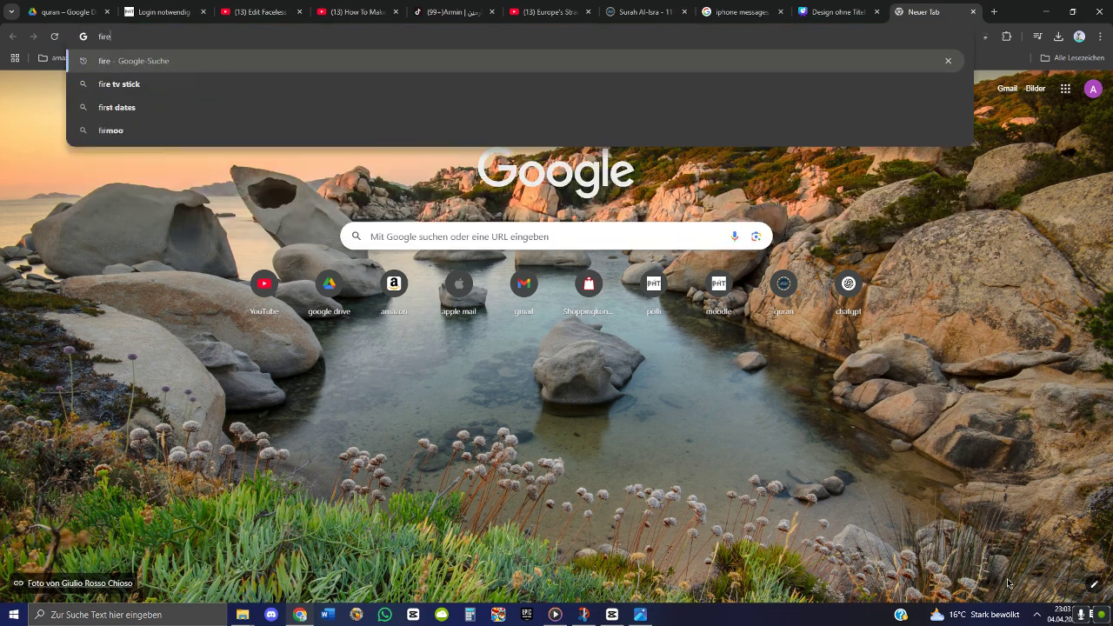
key(Return)
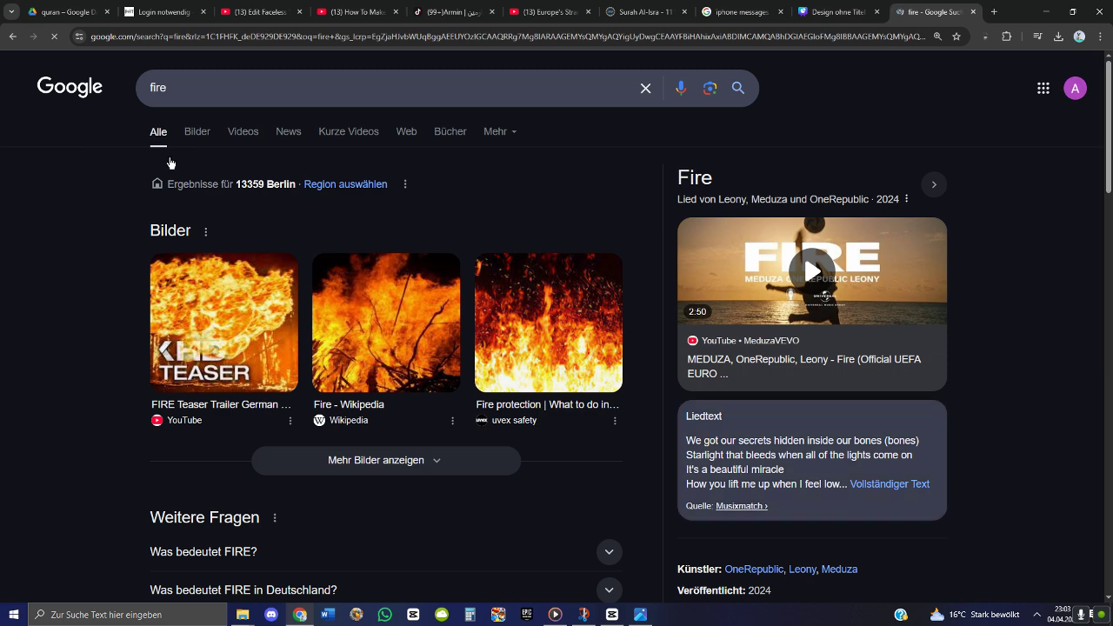
click(193, 135)
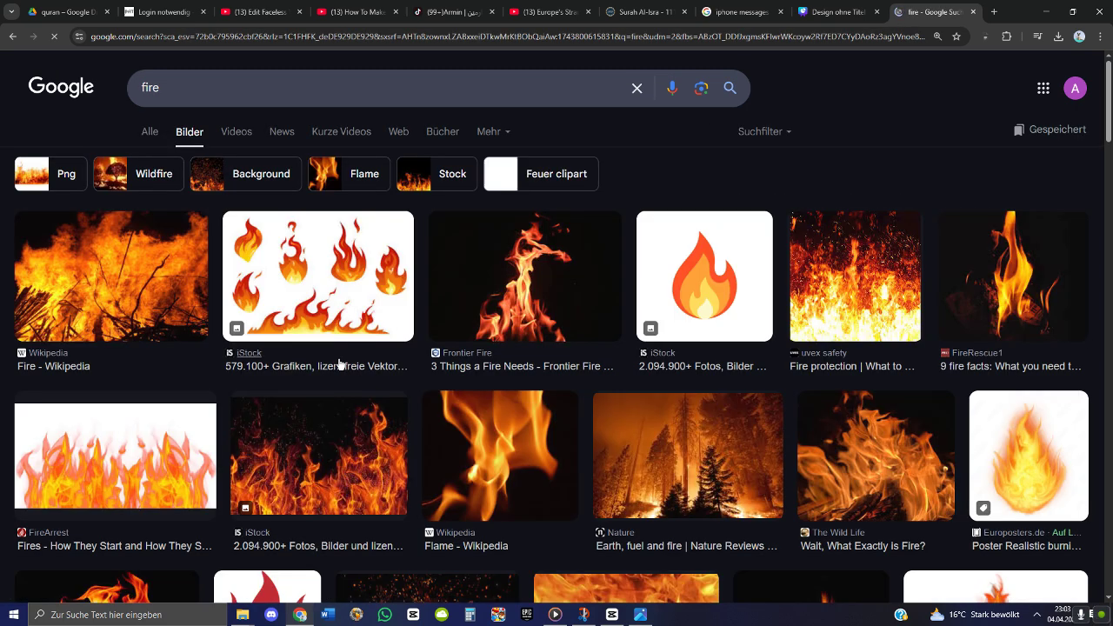
click(323, 437)
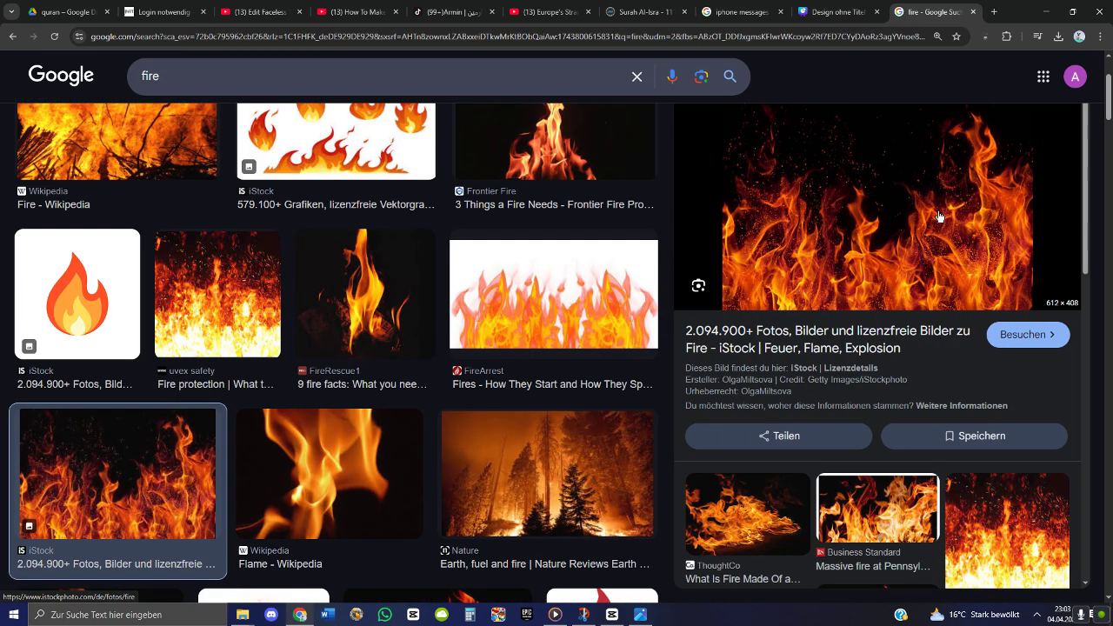
right_click(940, 216)
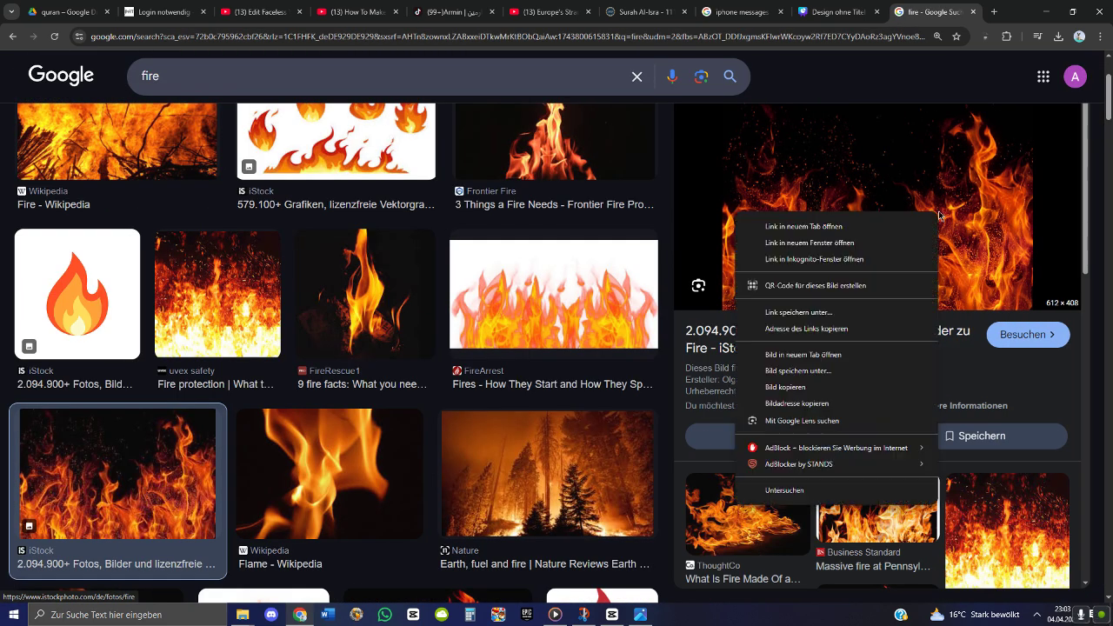
click(785, 387)
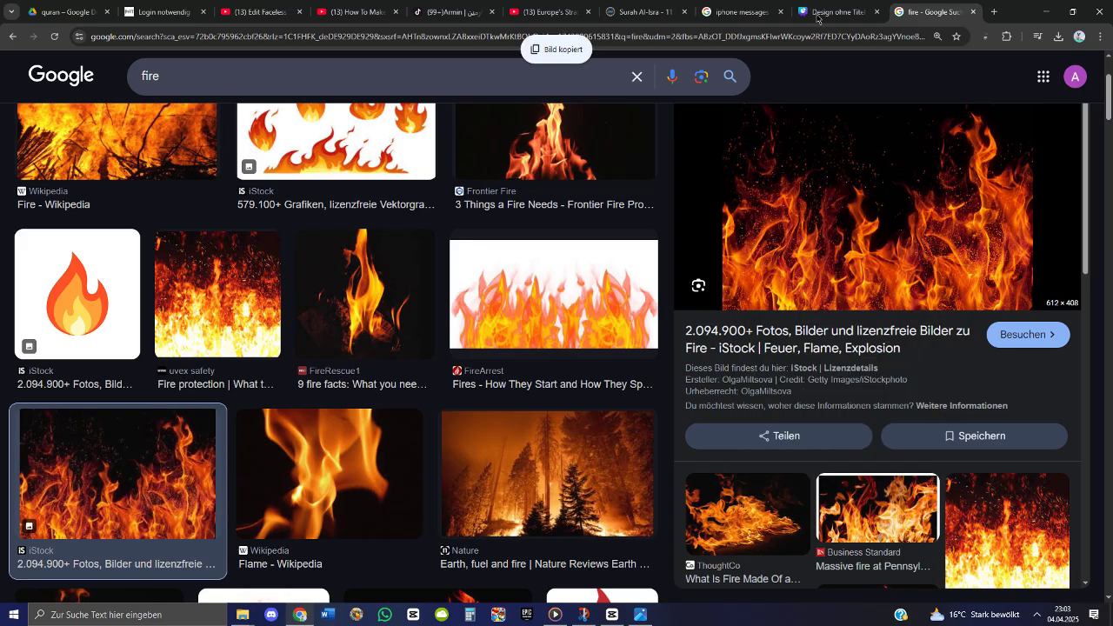
Paste the flames picture onto the Canva page and set its corner rounding to 100
click(809, 12)
key(ctrl+v)
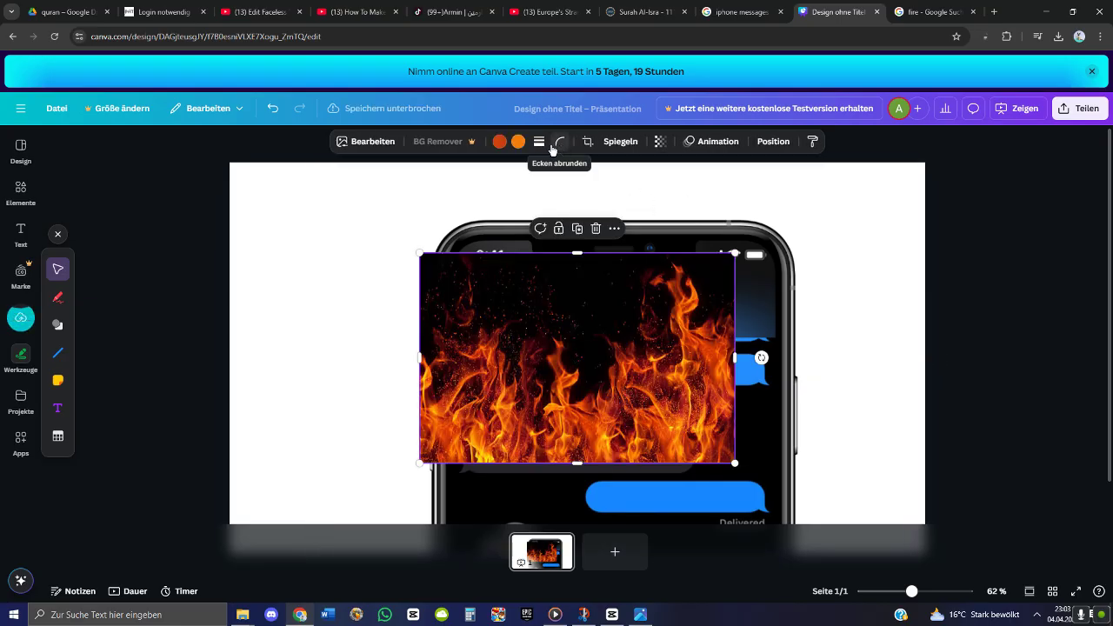
click(559, 141)
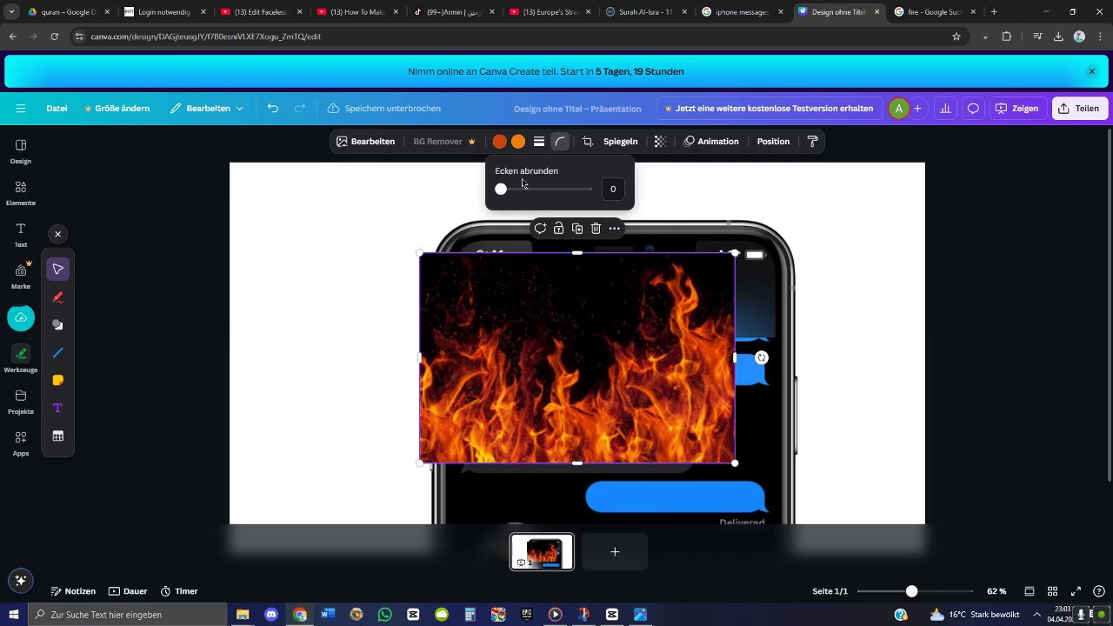
drag(498, 189, 649, 188)
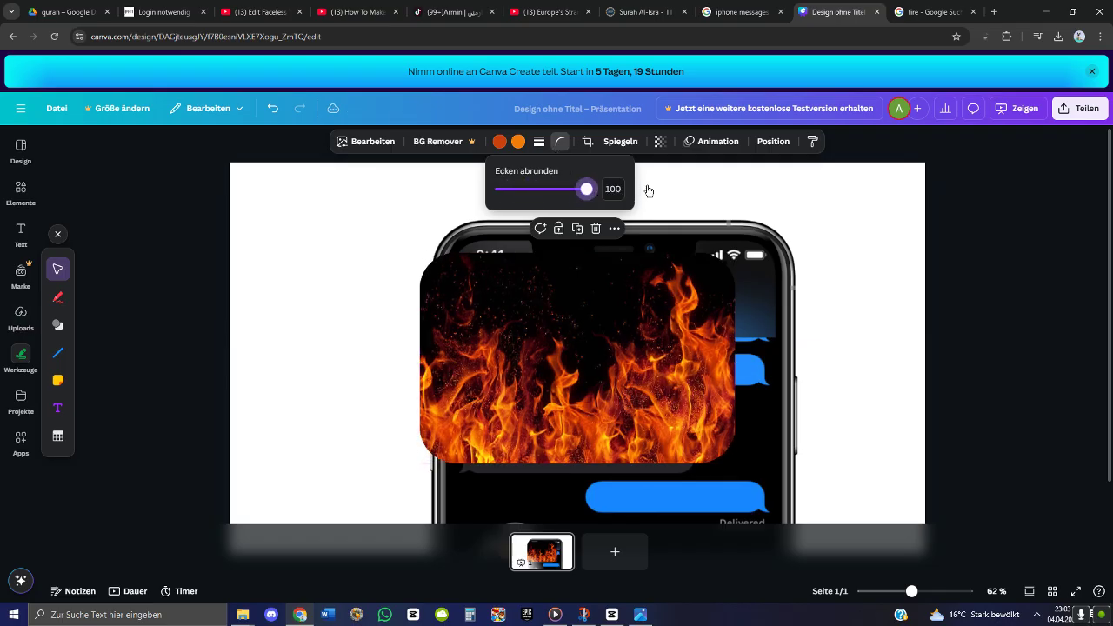
Crop the flames picture to a near-square, scale it down and move it over the contact's profile picture
drag(734, 372, 599, 373)
drag(599, 253, 559, 302)
mouse_move(560, 372)
mouse_down()
mouse_move(591, 373)
mouse_move(582, 372)
mouse_up()
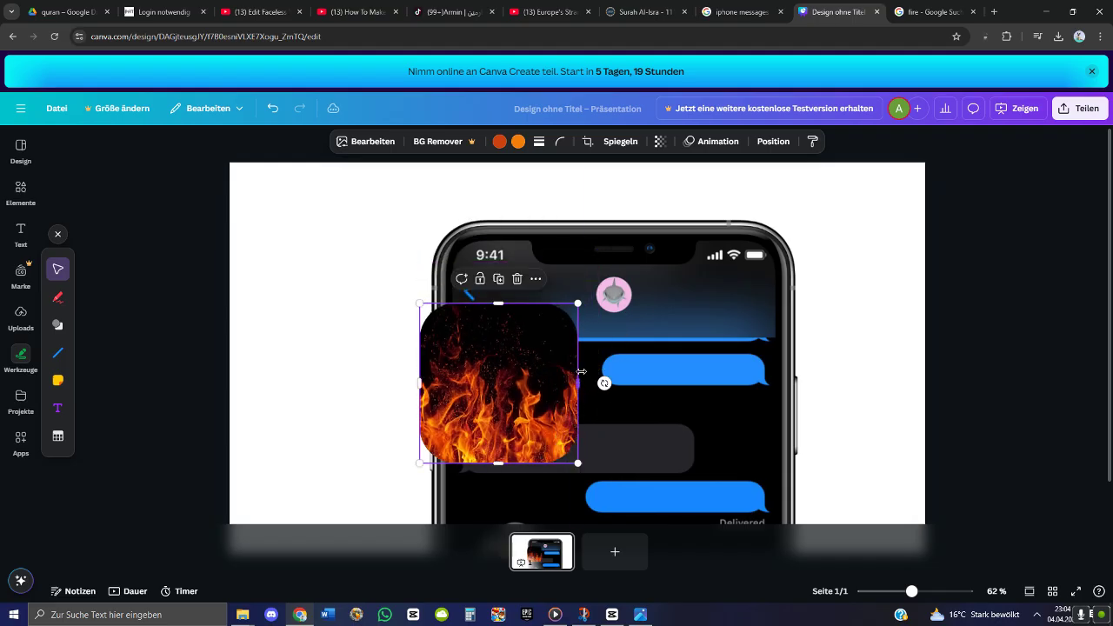
click(561, 144)
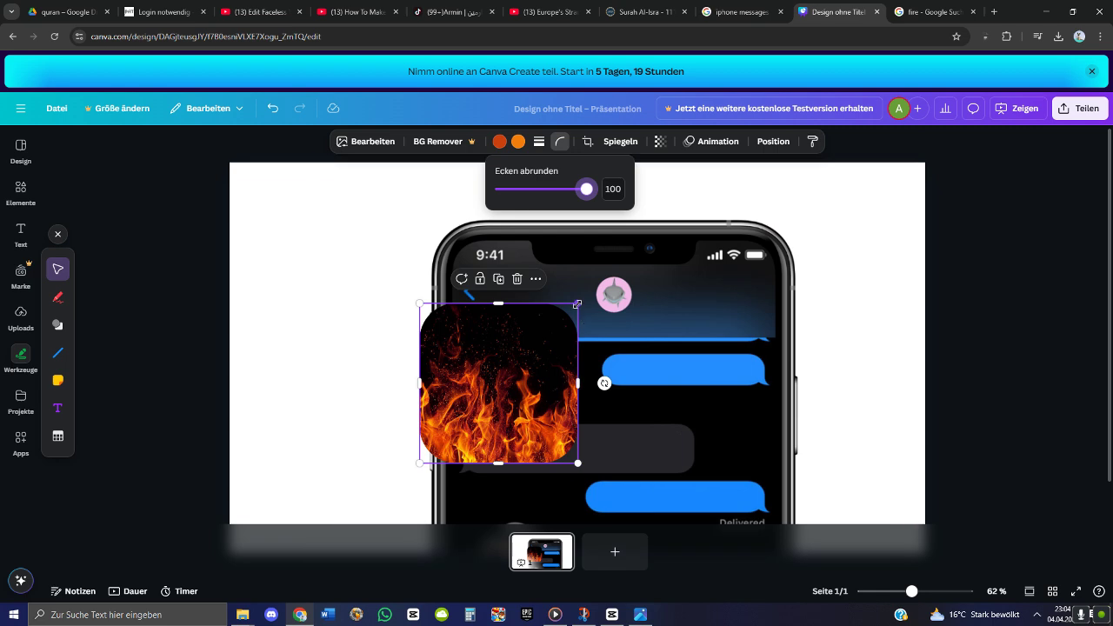
drag(577, 305, 522, 356)
drag(470, 417, 609, 302)
Crop the rounded flames picture further into a circle and position it so it covers the profile picture
scroll(628, 315, up, 5)
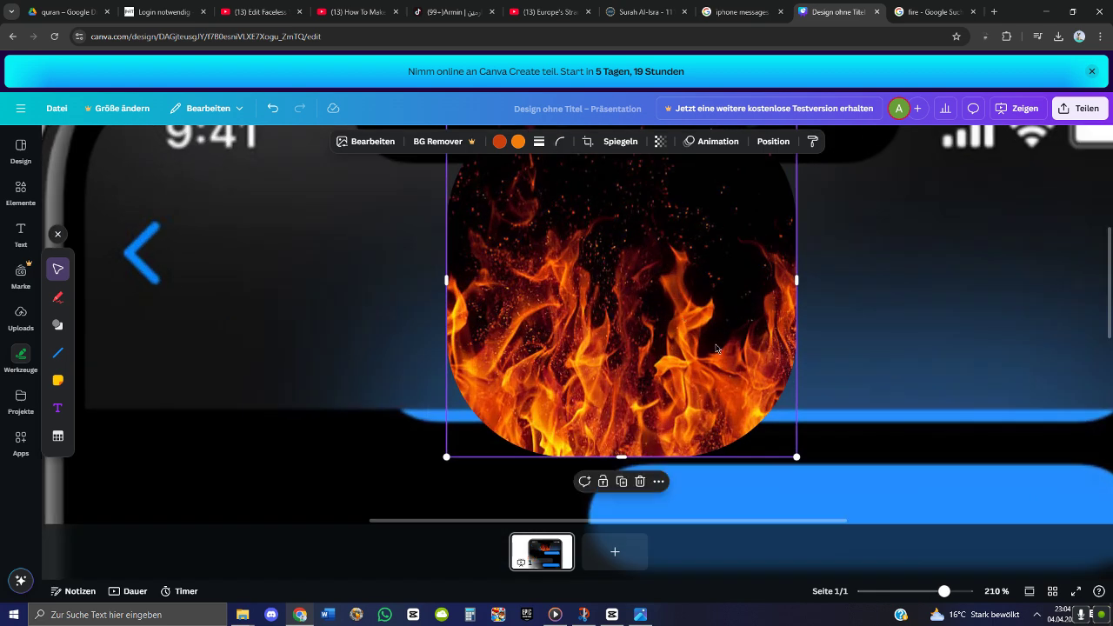
scroll(739, 352, up, 2)
drag(795, 391, 737, 410)
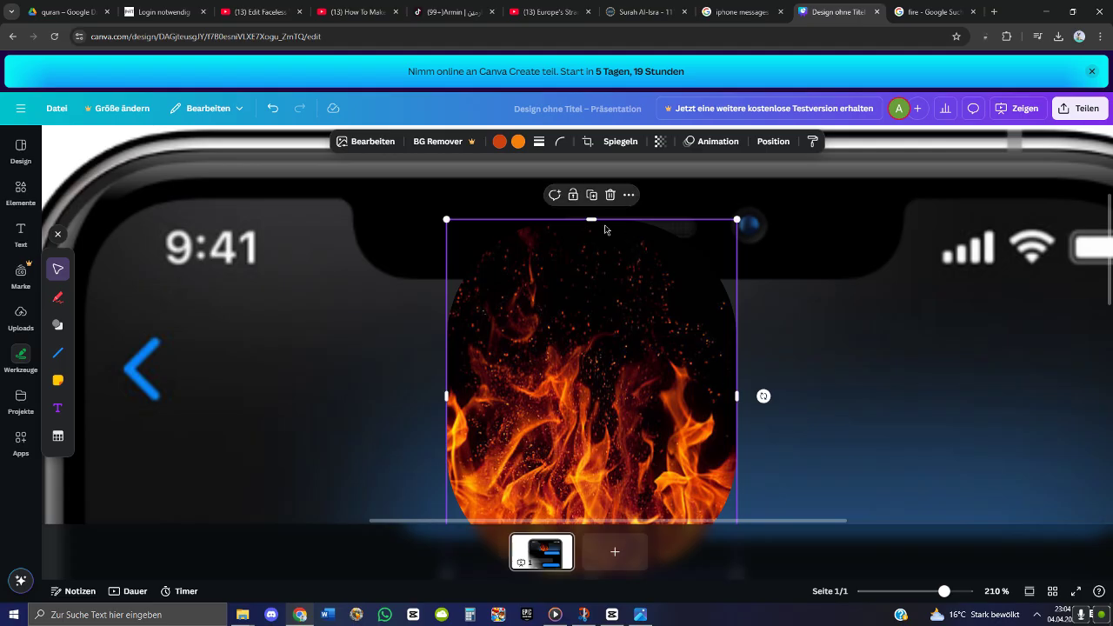
drag(591, 219, 597, 343)
scroll(609, 365, down, 3)
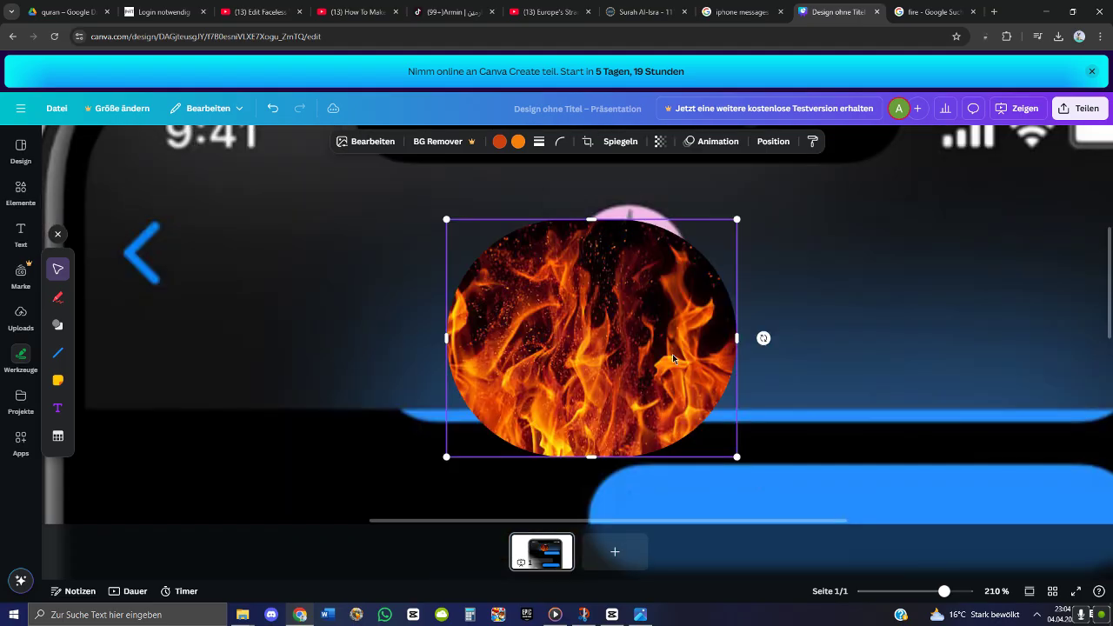
drag(738, 339, 683, 343)
drag(574, 317, 651, 265)
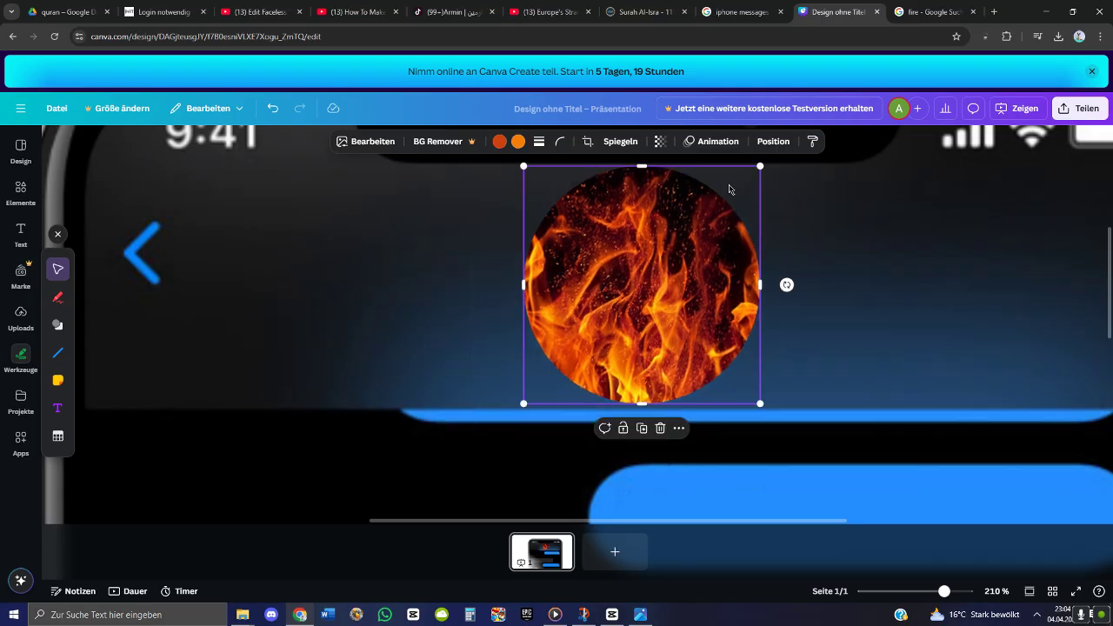
Scale the round flames picture down to the profile picture's size and position it exactly over the contact's picture
drag(759, 164, 651, 281)
drag(584, 351, 623, 277)
drag(686, 216, 691, 203)
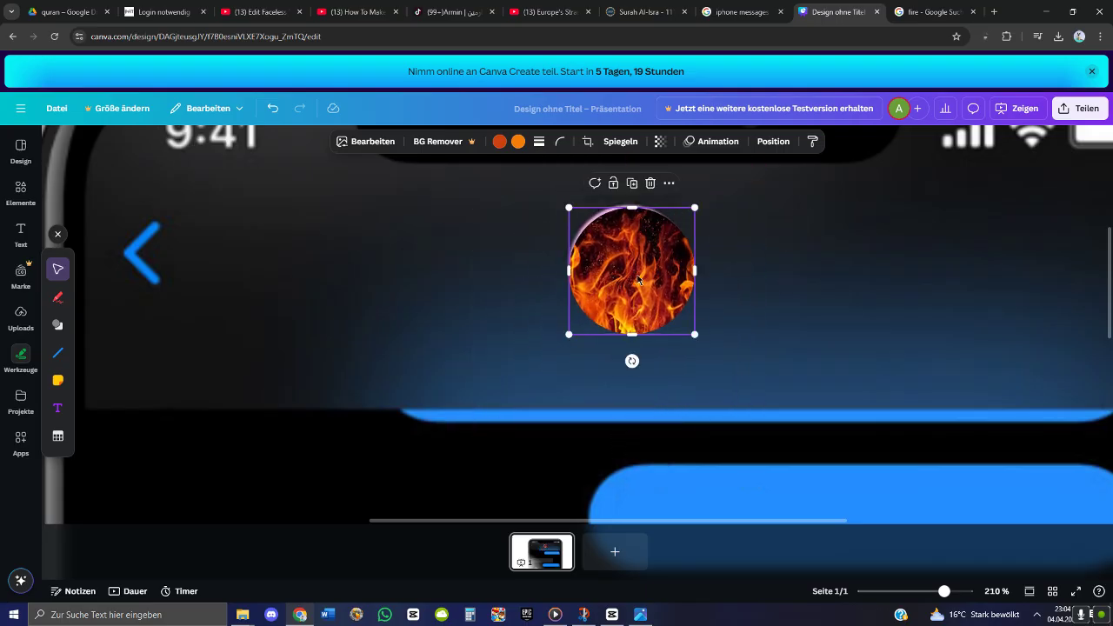
drag(639, 278, 637, 274)
click(743, 274)
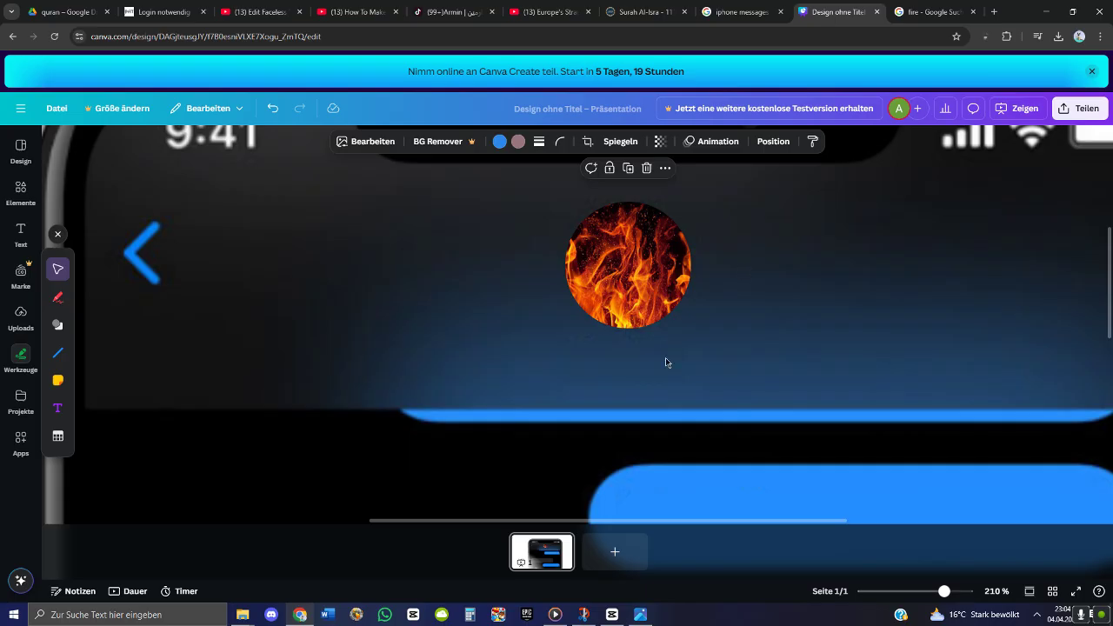
scroll(666, 363, down, 5)
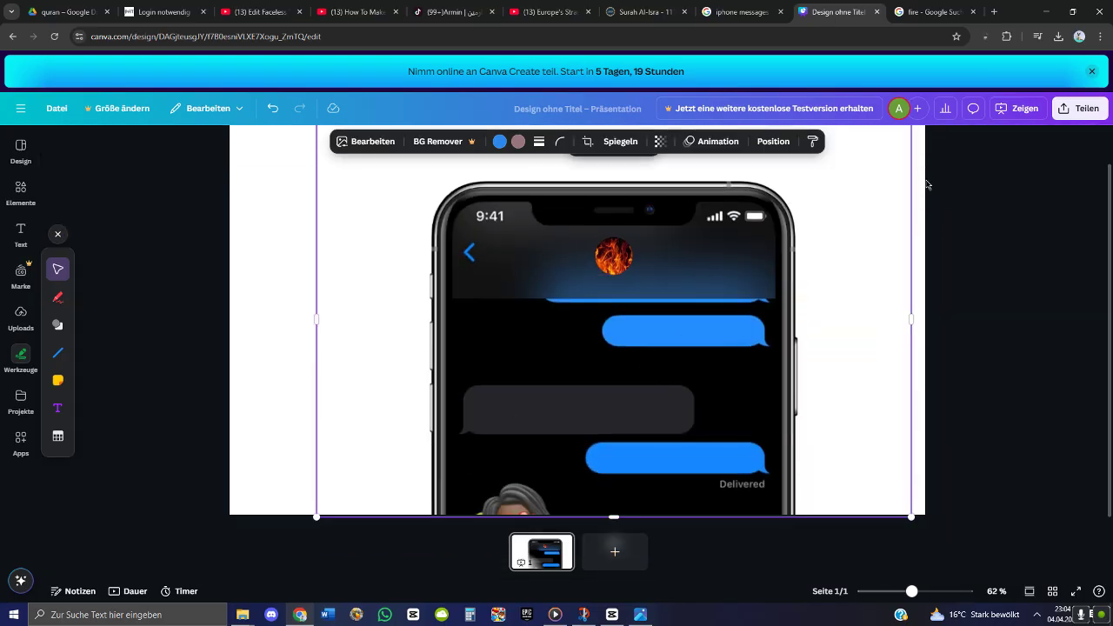
Download the design as a standard PDF named Design ohne Titel into the test folder
click(1077, 109)
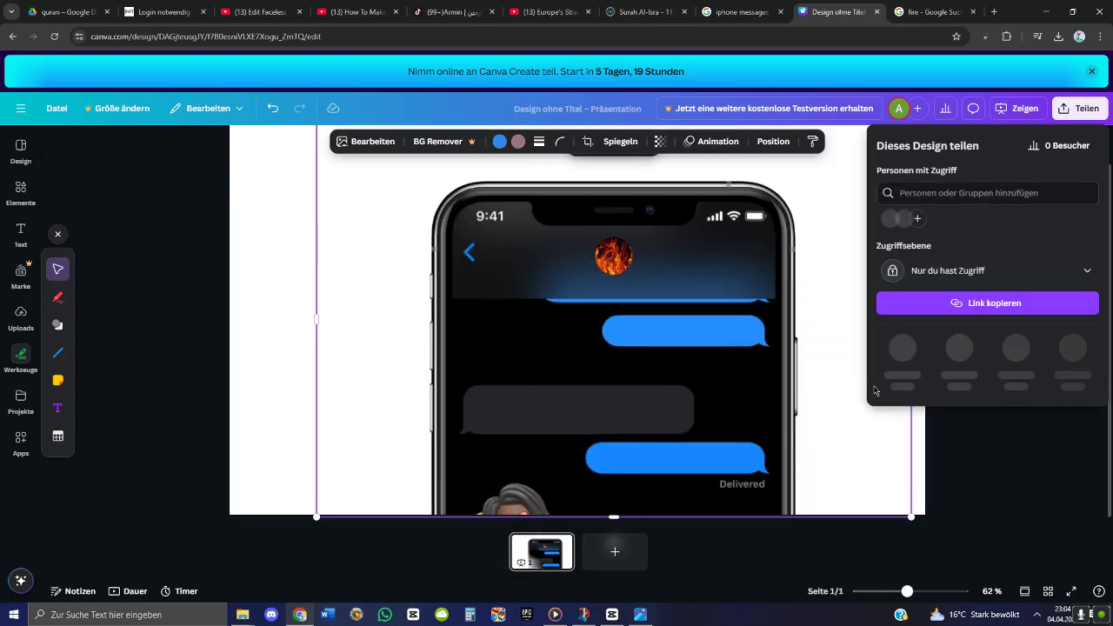
click(902, 350)
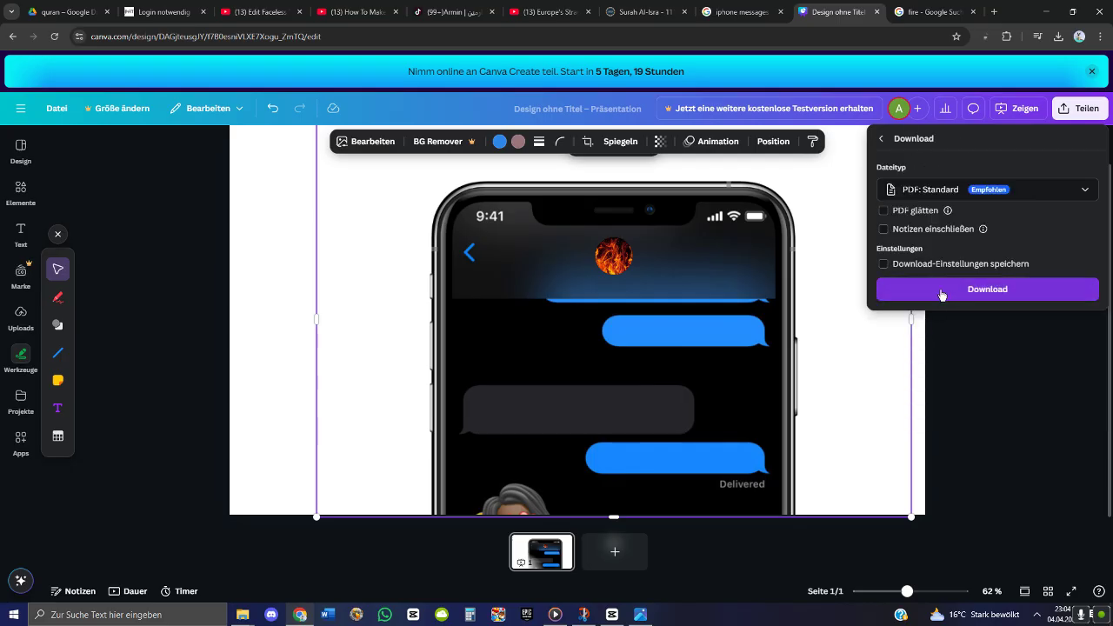
click(942, 290)
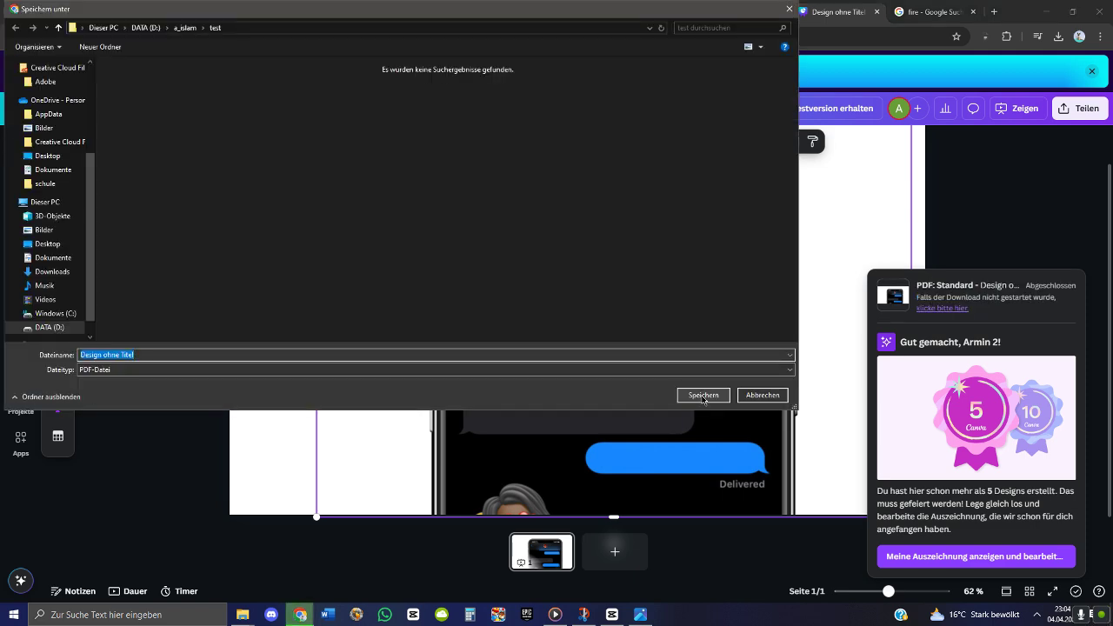
click(704, 396)
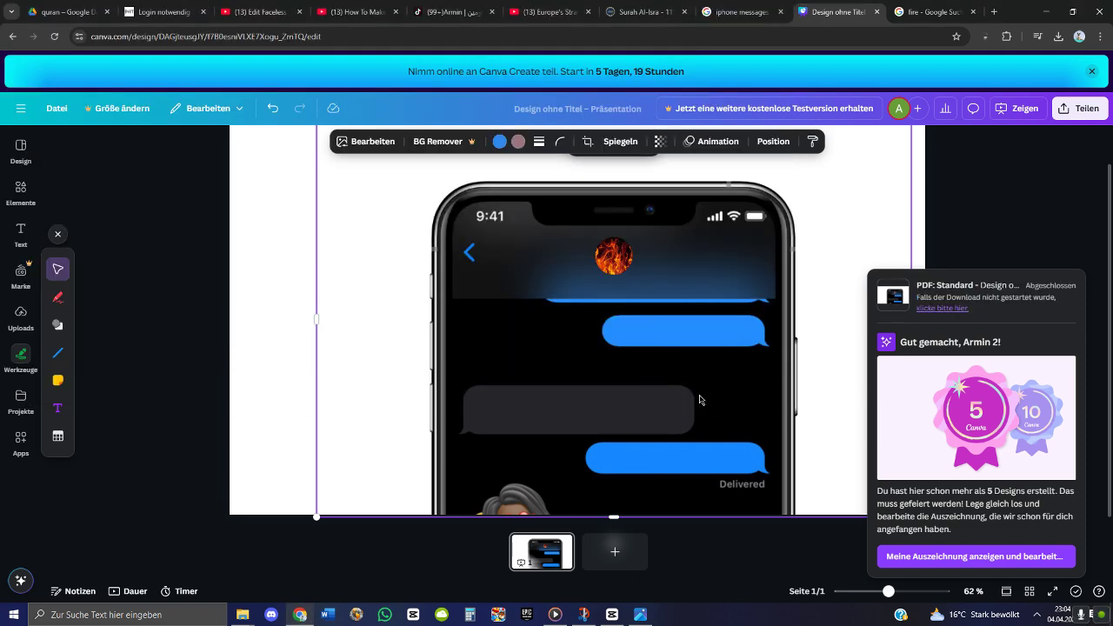
Search Google for "background remover" in a new browser tab and open the remove.bg website
click(994, 11)
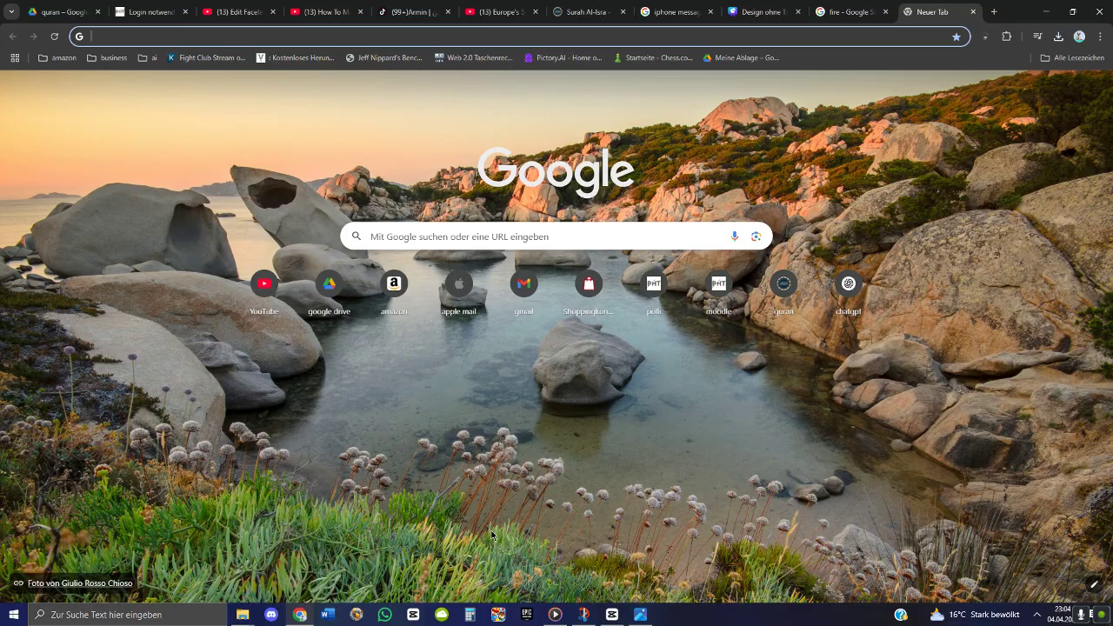
text(ba)
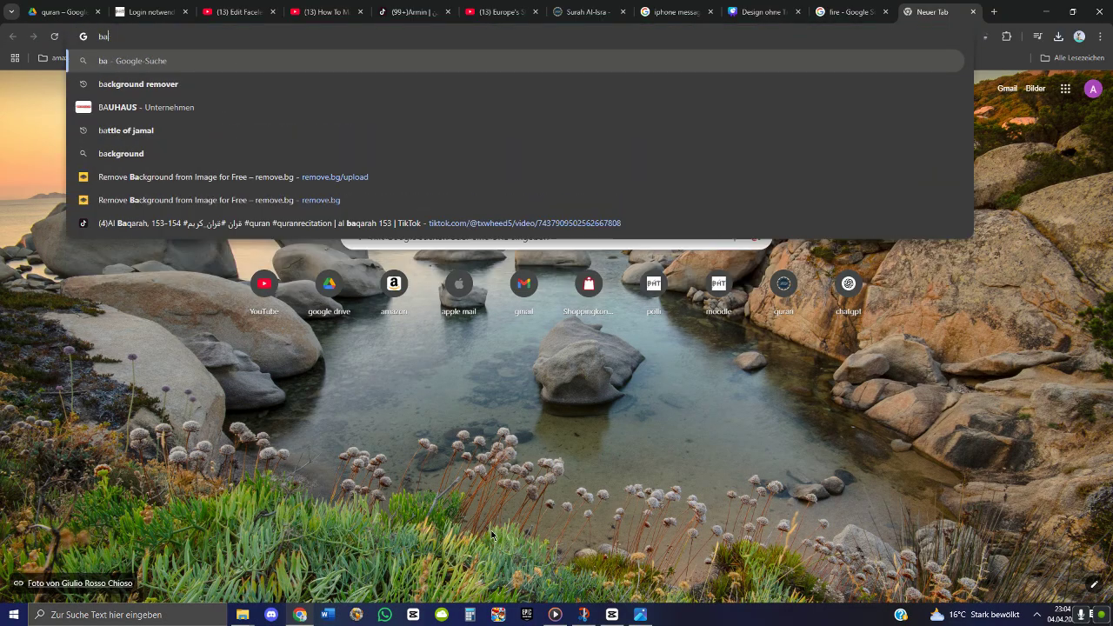
text(ck)
key(Return)
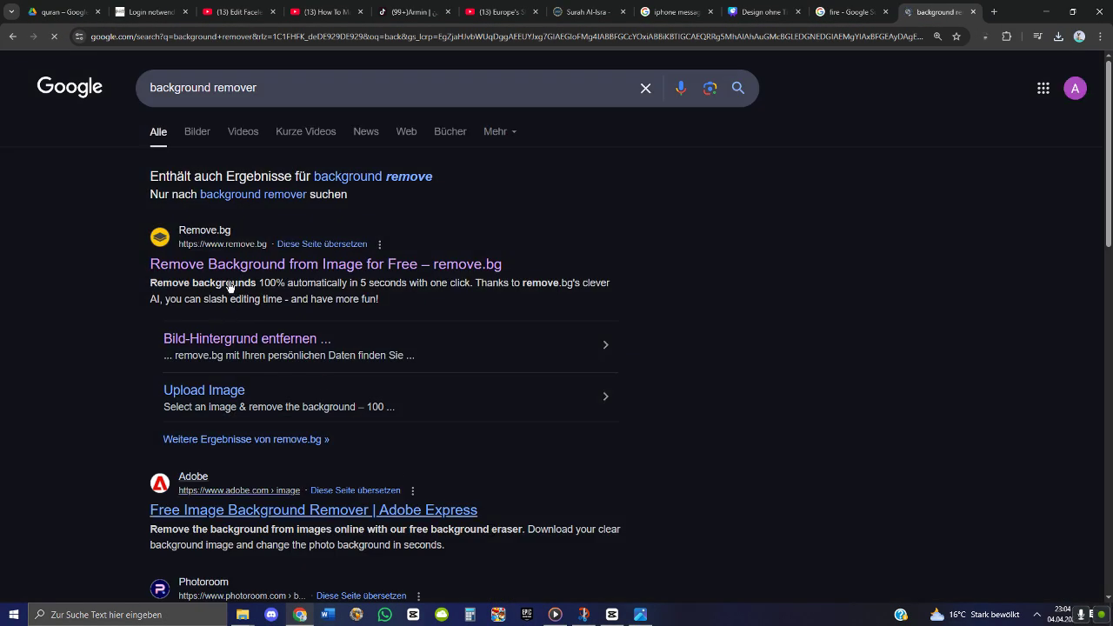
click(230, 265)
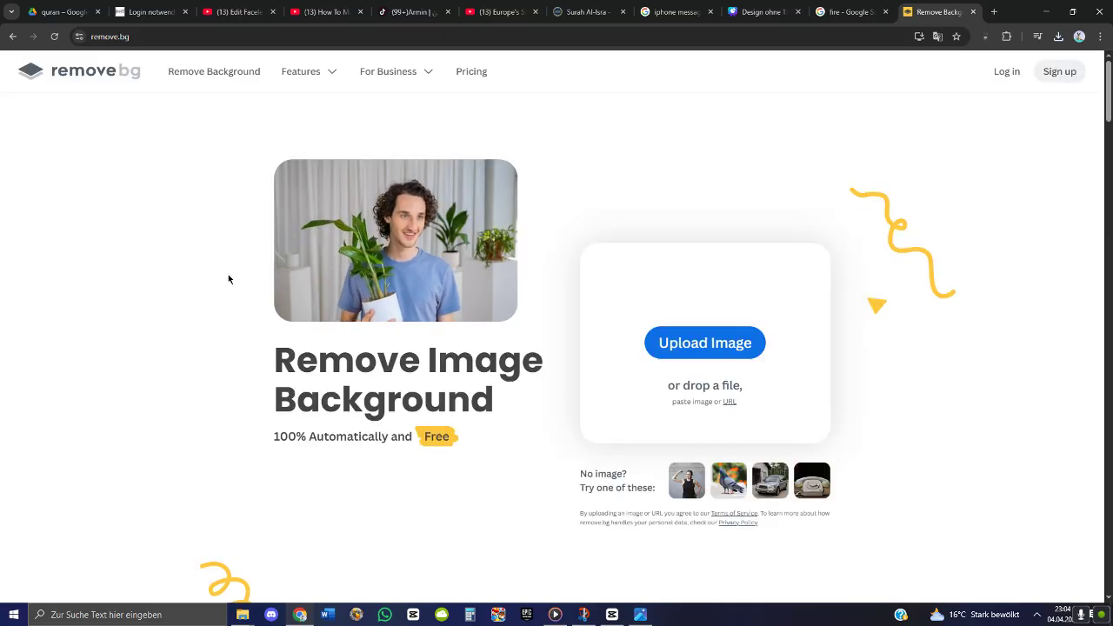
Try to upload the PDF of the design from the test folder to remove.bg
mouse_move(242, 615)
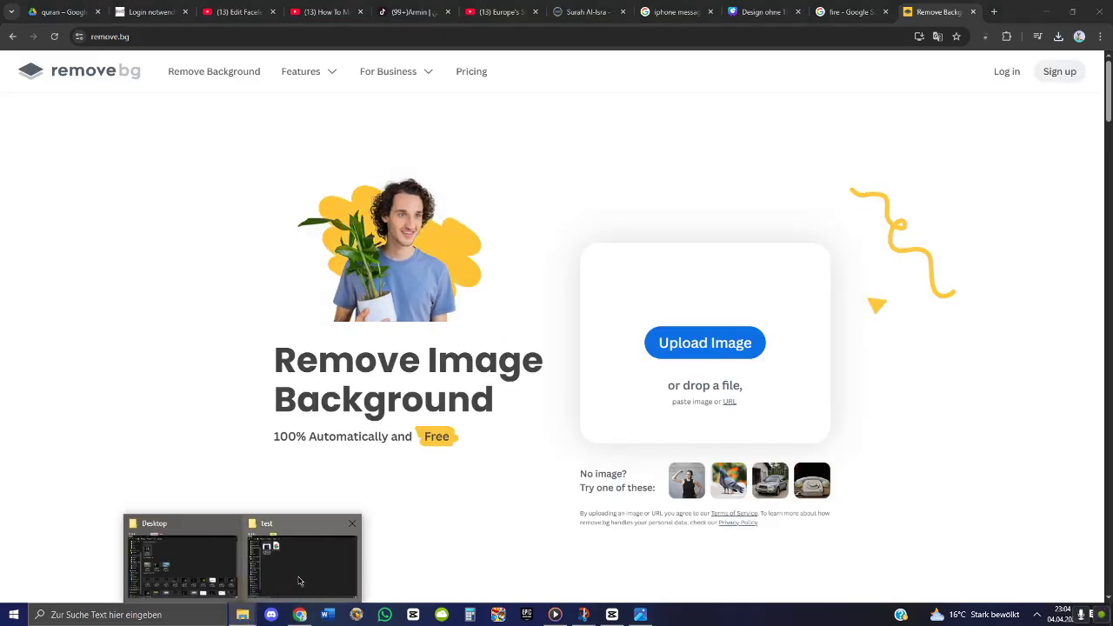
click(296, 580)
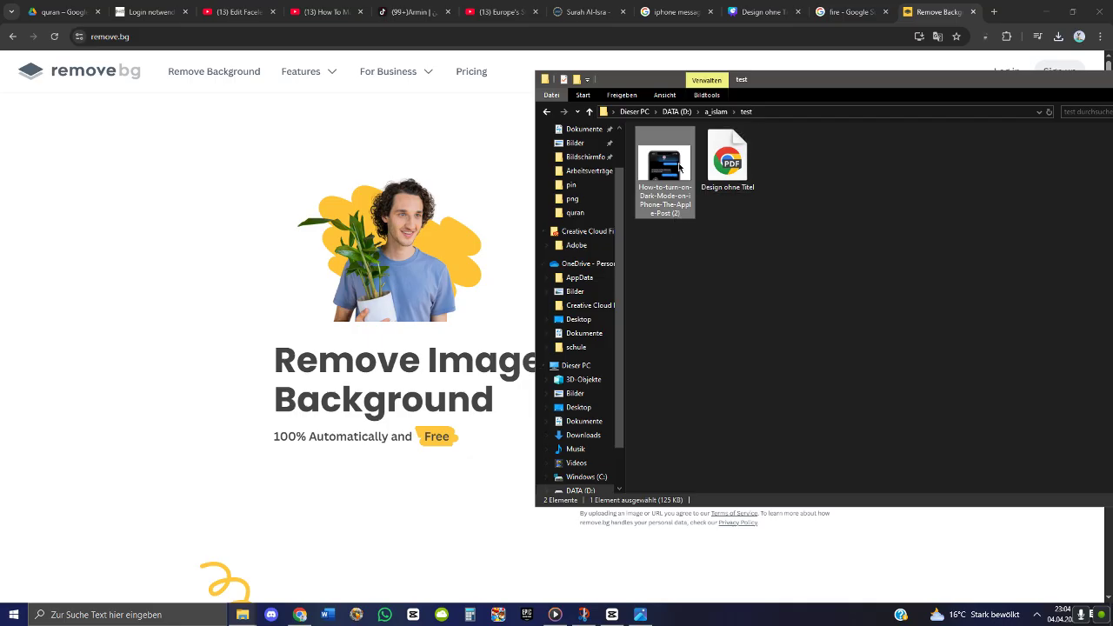
drag(663, 173, 304, 280)
click(737, 177)
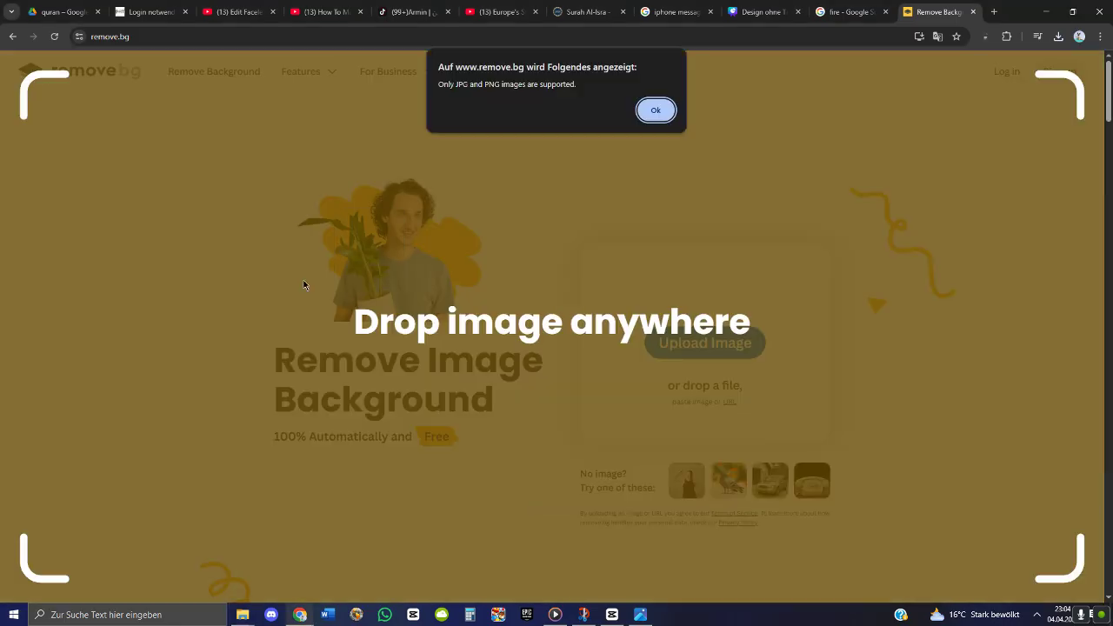
click(666, 113)
Return to the Canva design and download it as a PNG named Design ohne Titel into the test folder
click(848, 12)
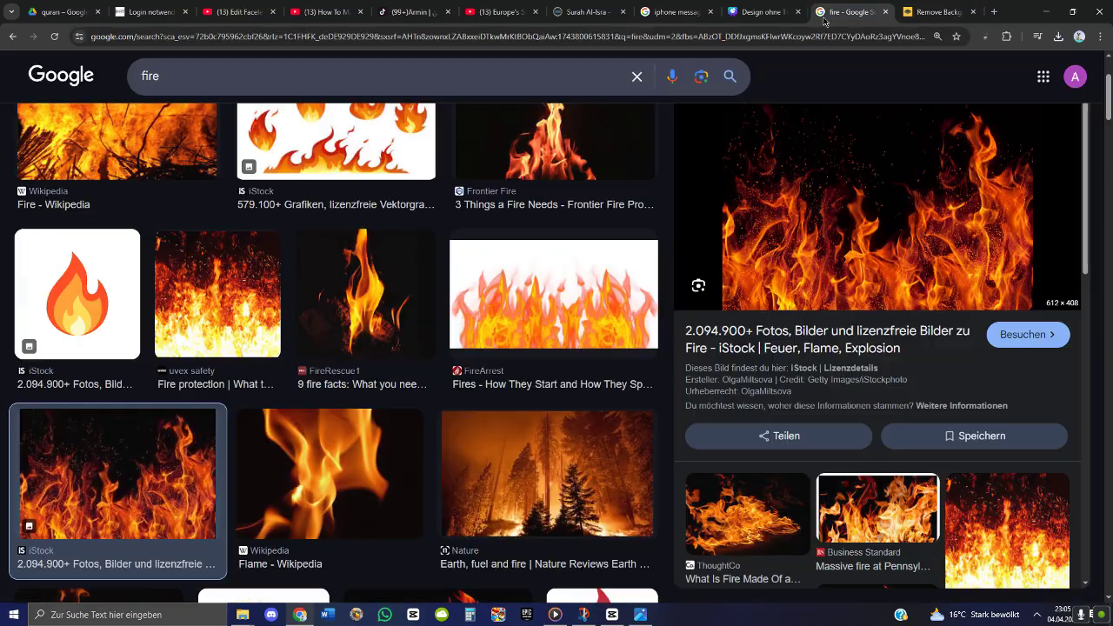
click(763, 12)
click(1075, 111)
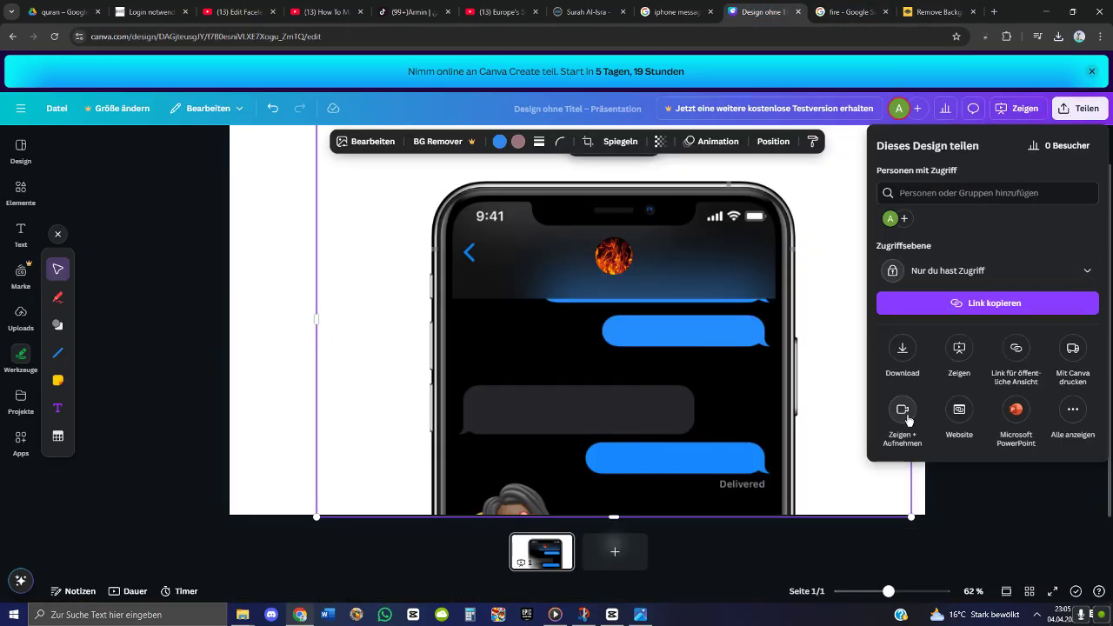
click(901, 350)
click(933, 195)
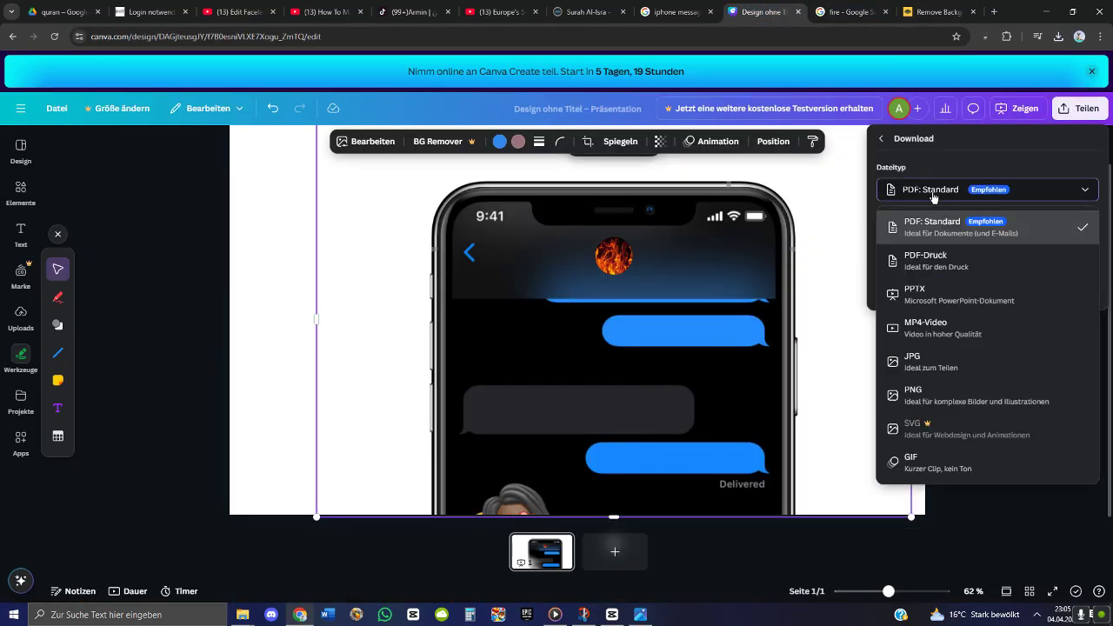
click(926, 394)
click(927, 372)
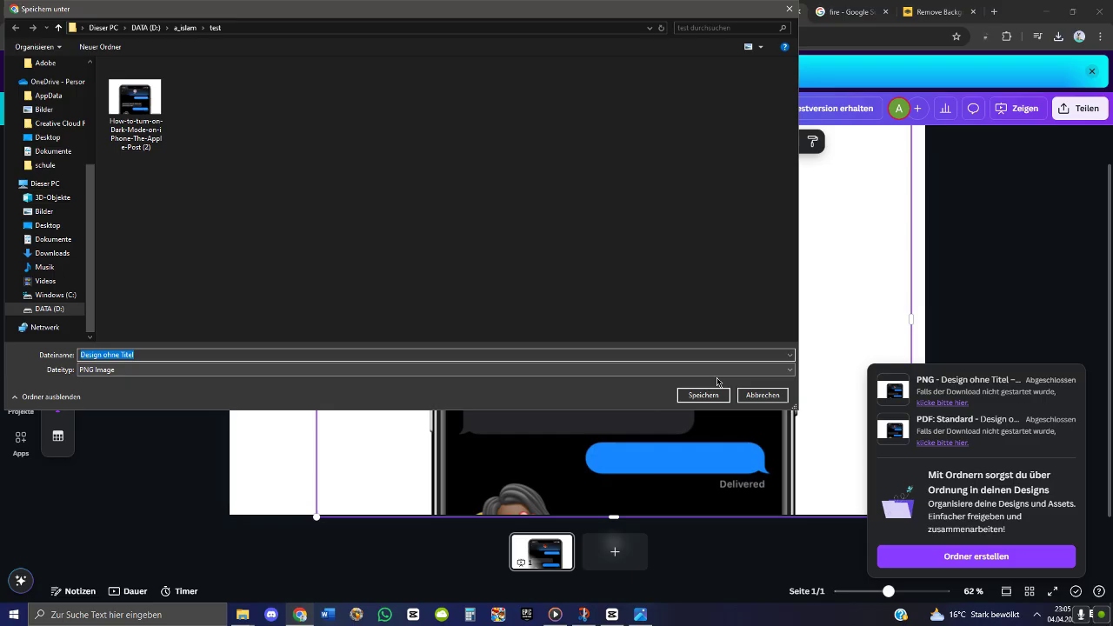
click(711, 394)
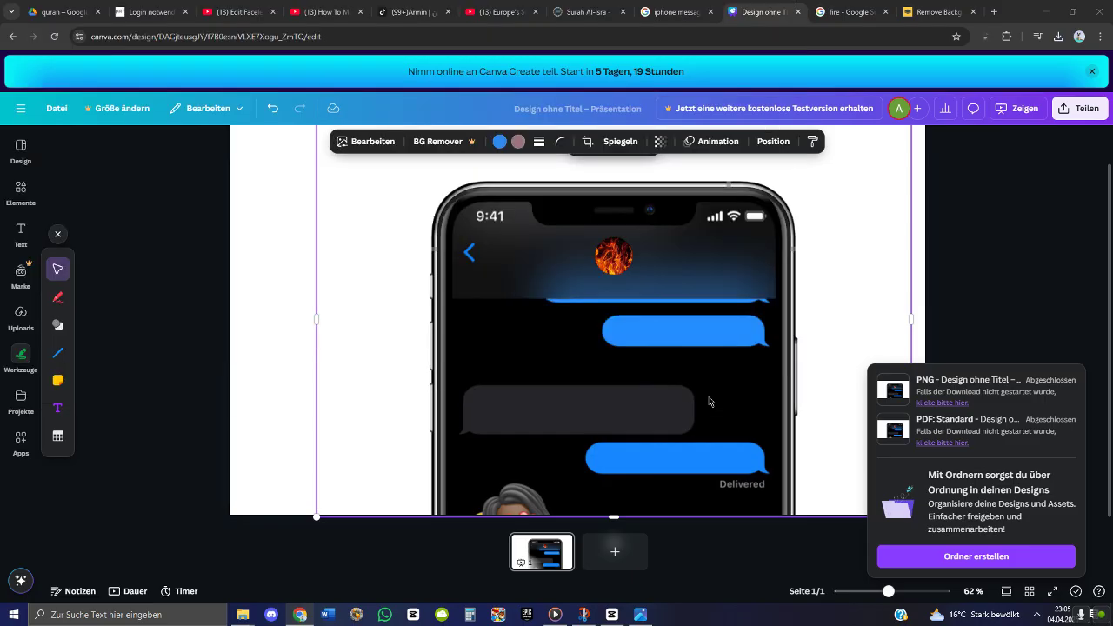
Upload the Design ohne Titel PNG from the test folder to remove.bg to remove its background
click(955, 11)
mouse_move(242, 615)
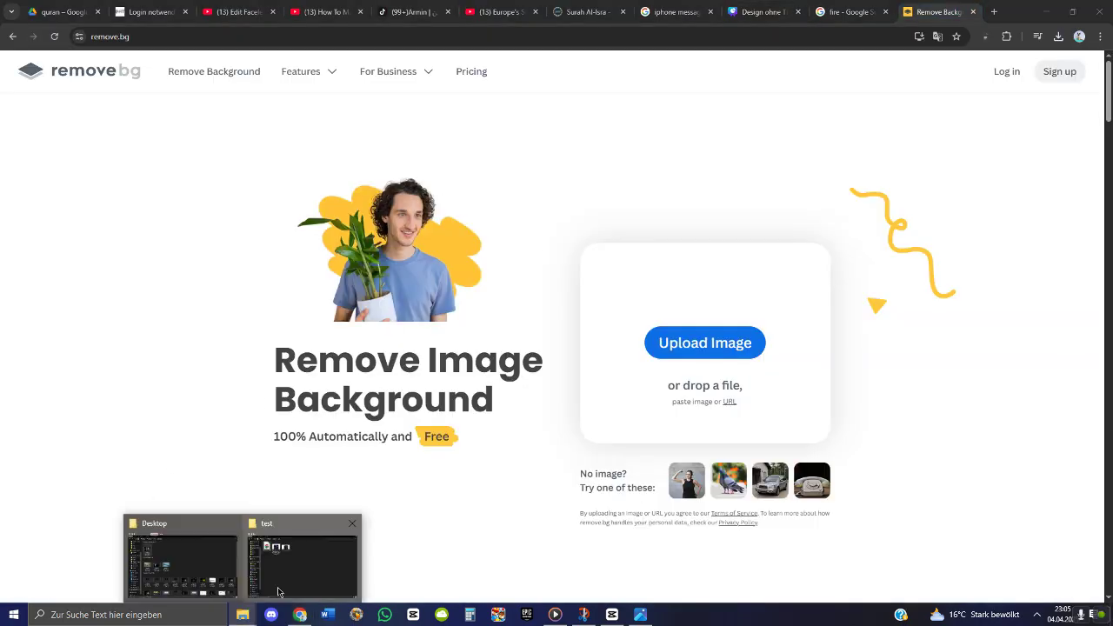
click(305, 565)
drag(723, 174, 208, 408)
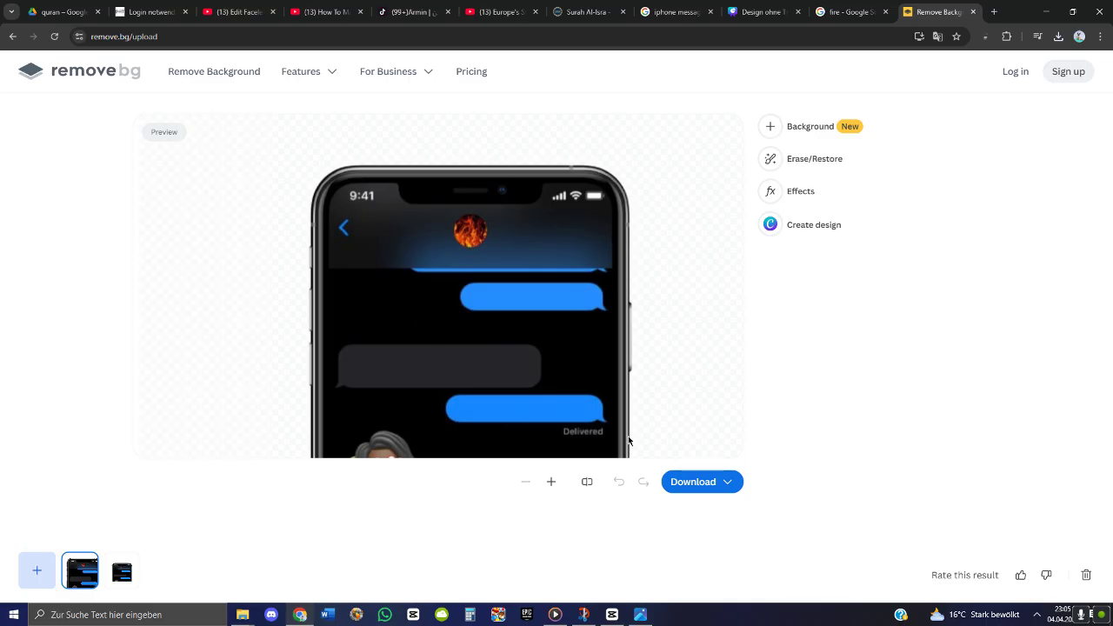
Download the free preview version of the cut-out phone image as Design_ohne_Titel-removebg-preview into the test folder
click(682, 485)
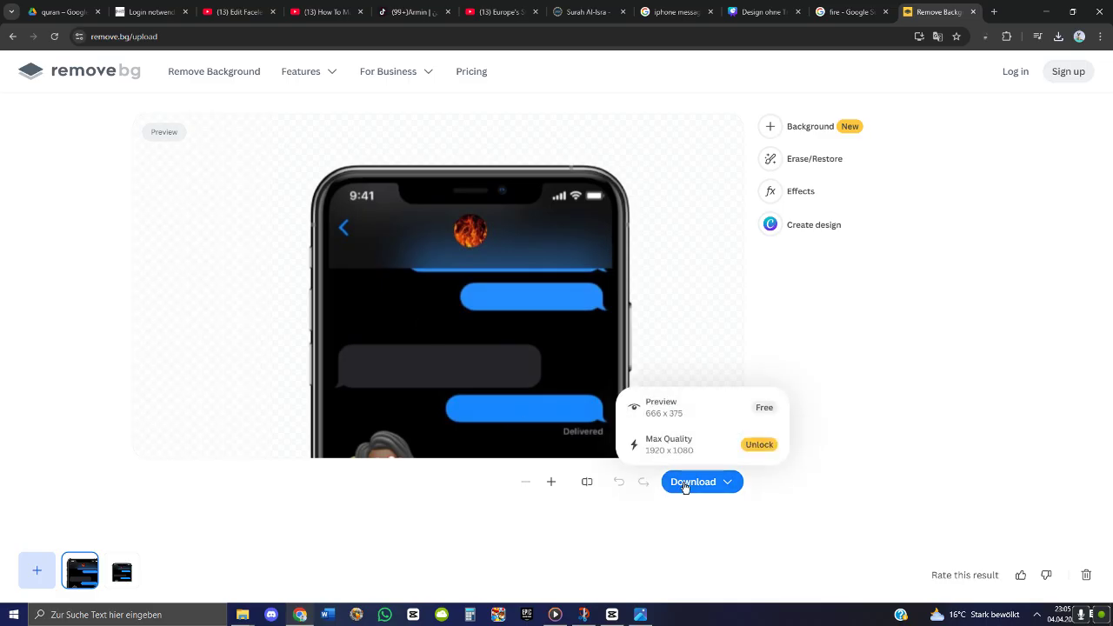
click(704, 402)
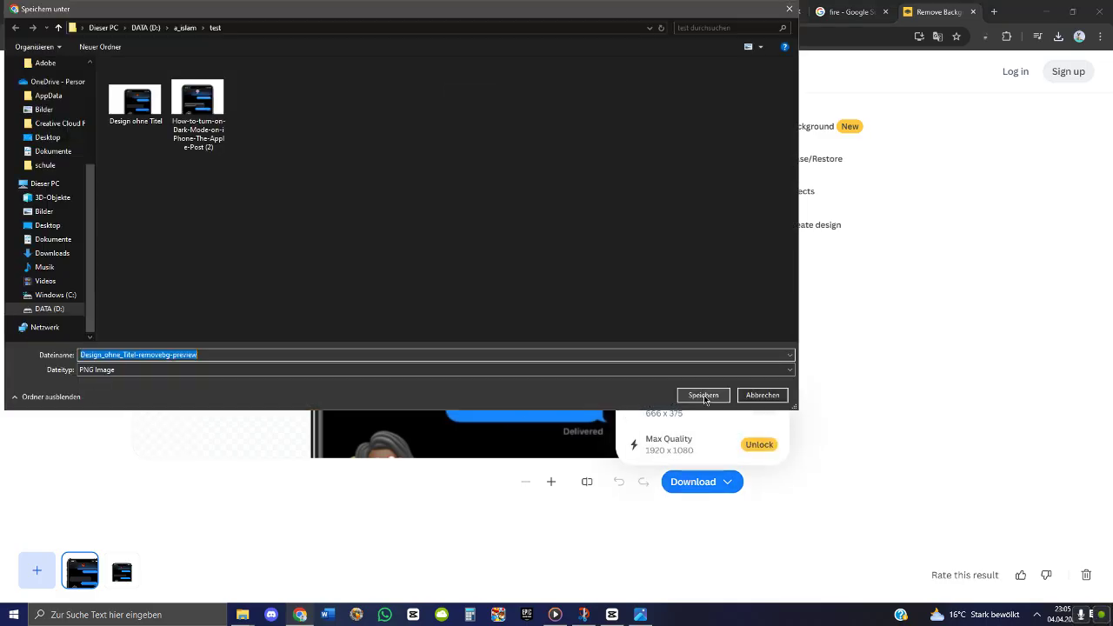
click(704, 397)
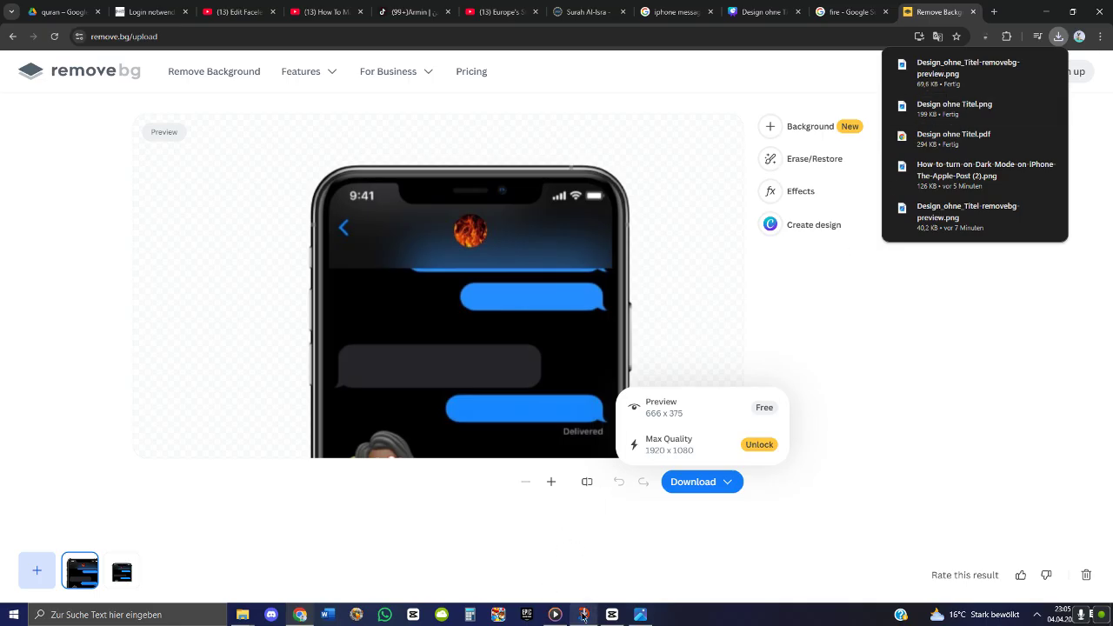
In a new CapCut project, import Design_ohne_Titel-removebg-preview from the test folder and add it to the timeline
click(611, 615)
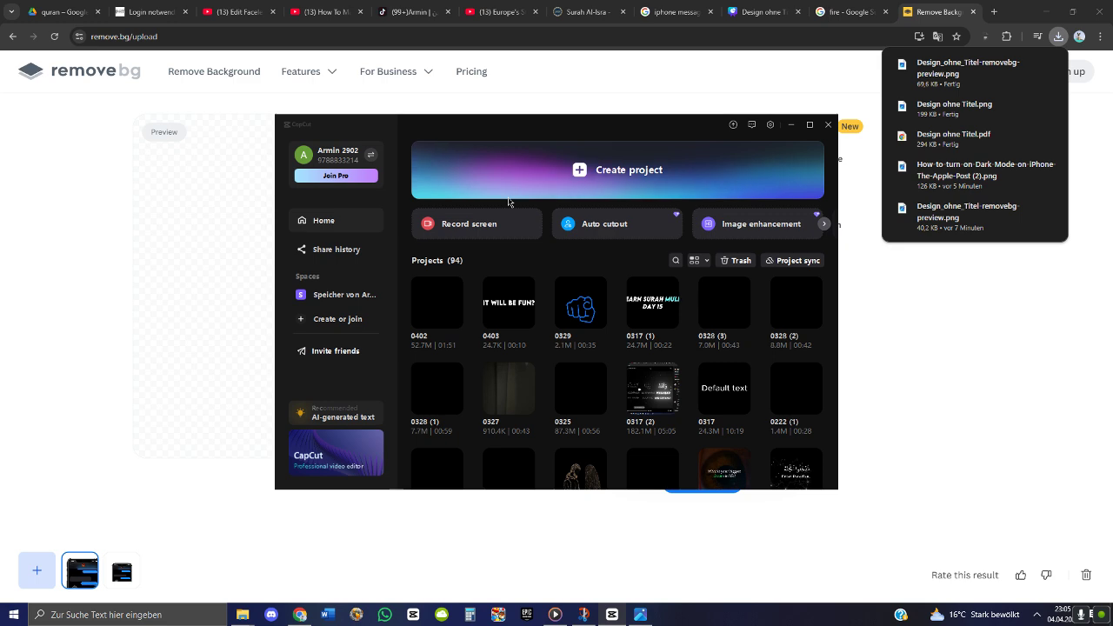
click(581, 171)
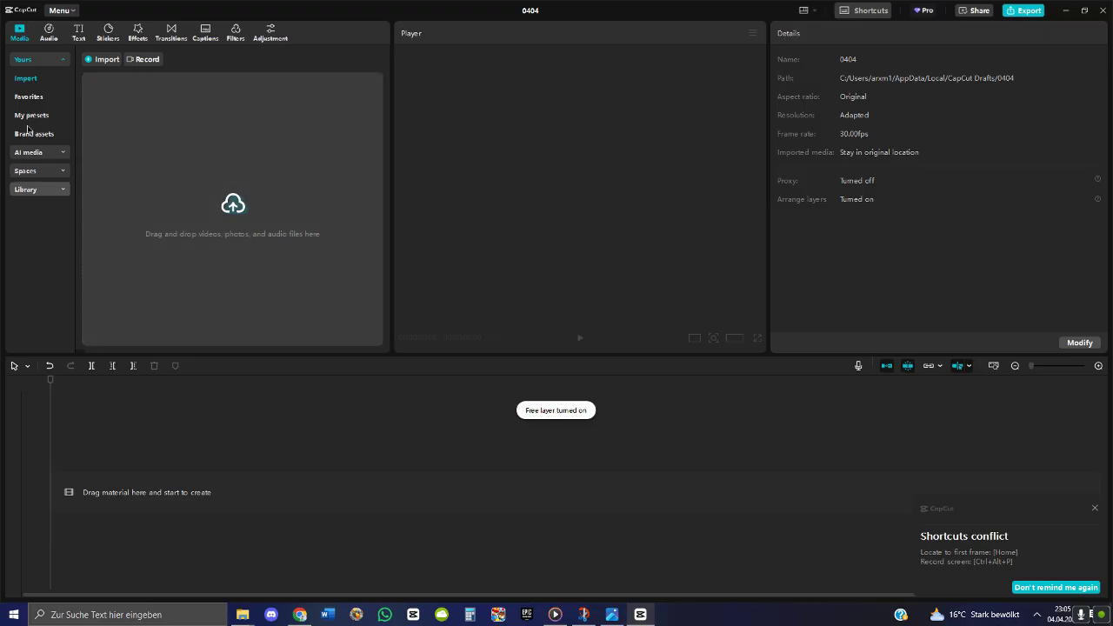
mouse_move(246, 616)
click(287, 576)
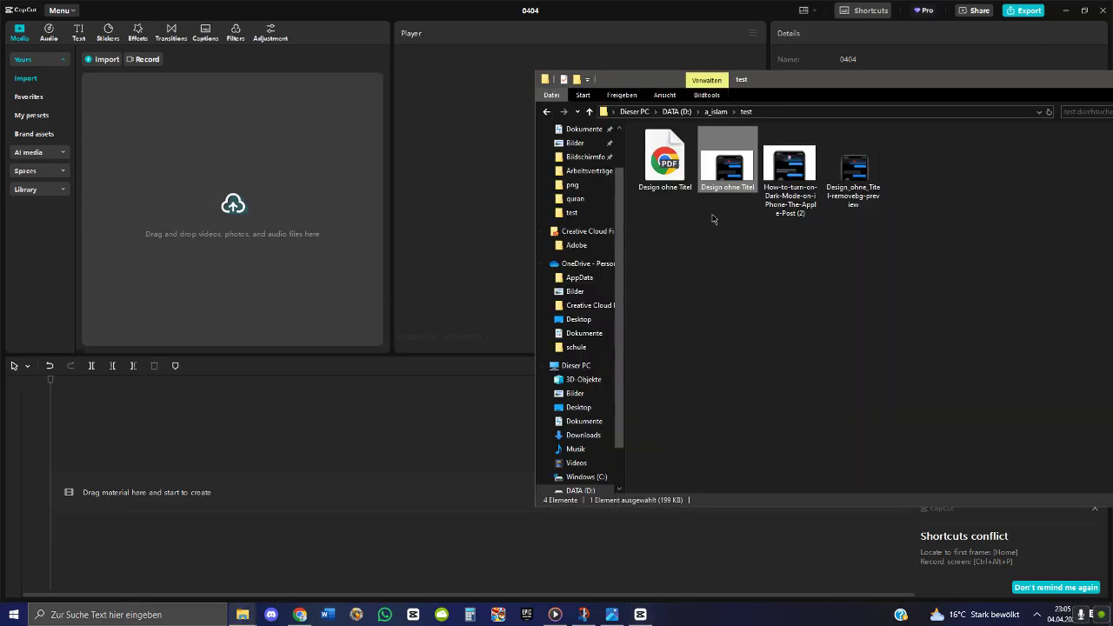
drag(852, 170, 197, 303)
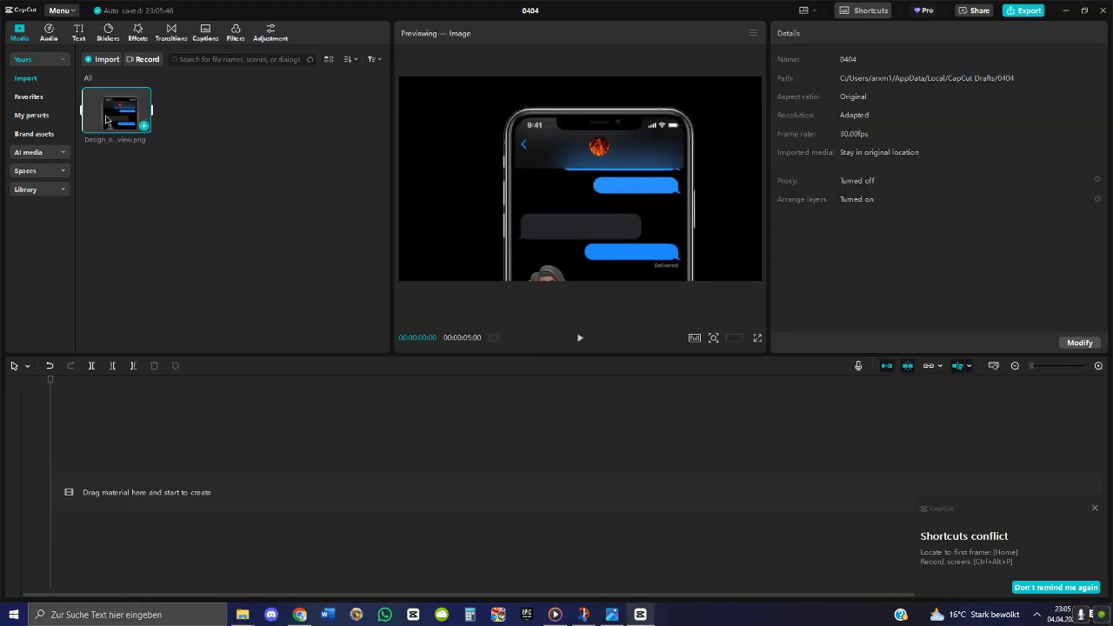
click(144, 127)
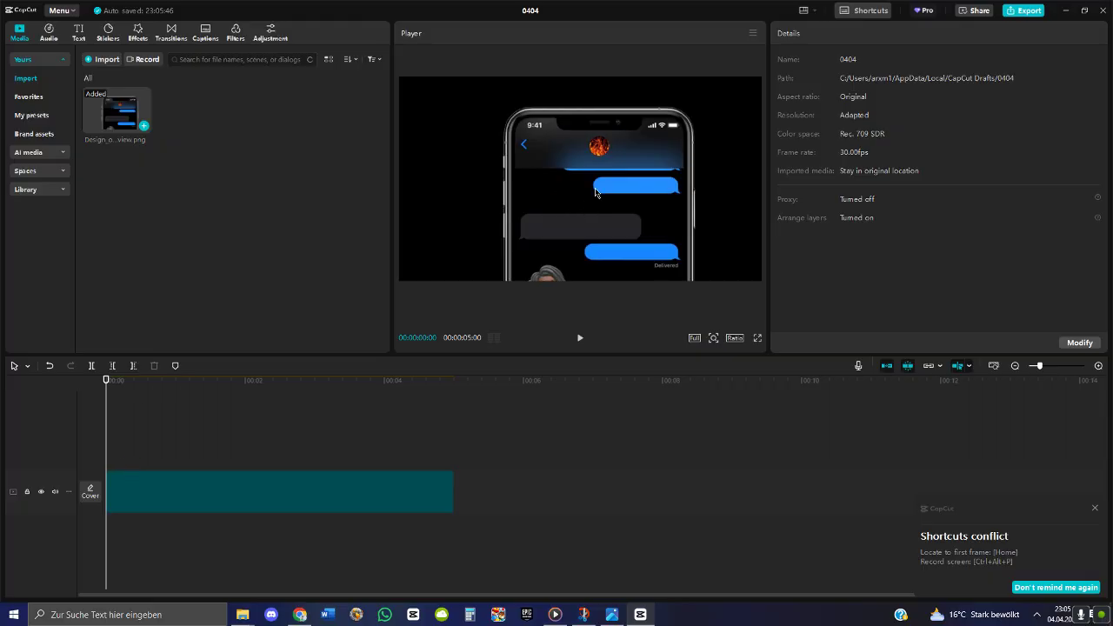
click(596, 192)
click(156, 380)
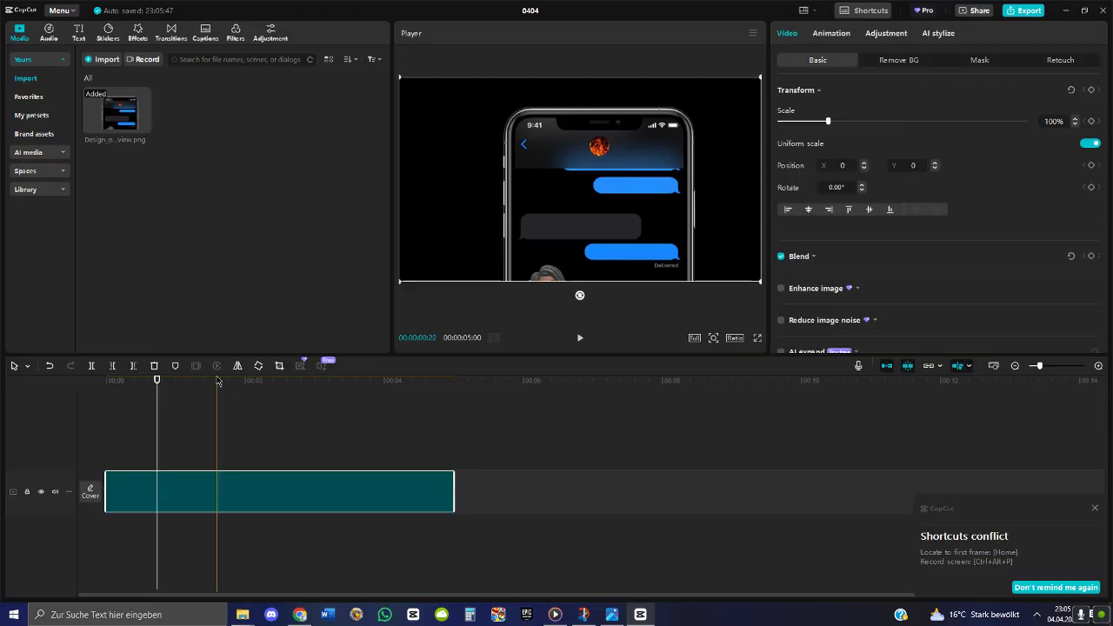
drag(157, 380, 32, 395)
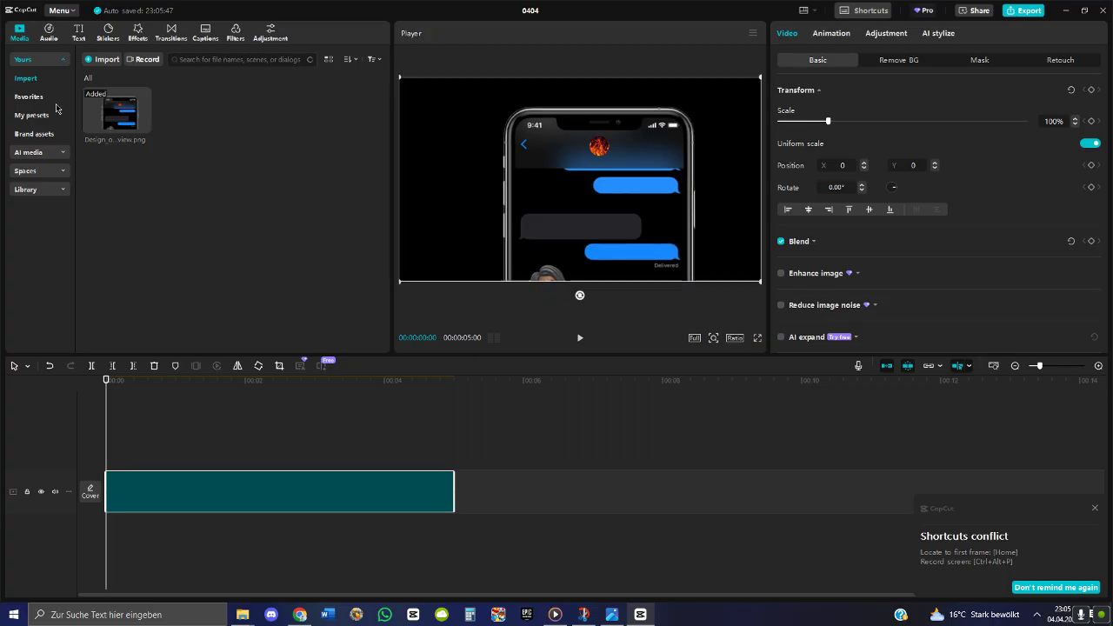
Add a default text clip at the start of the timeline and move it up near the phone's chat header
click(79, 35)
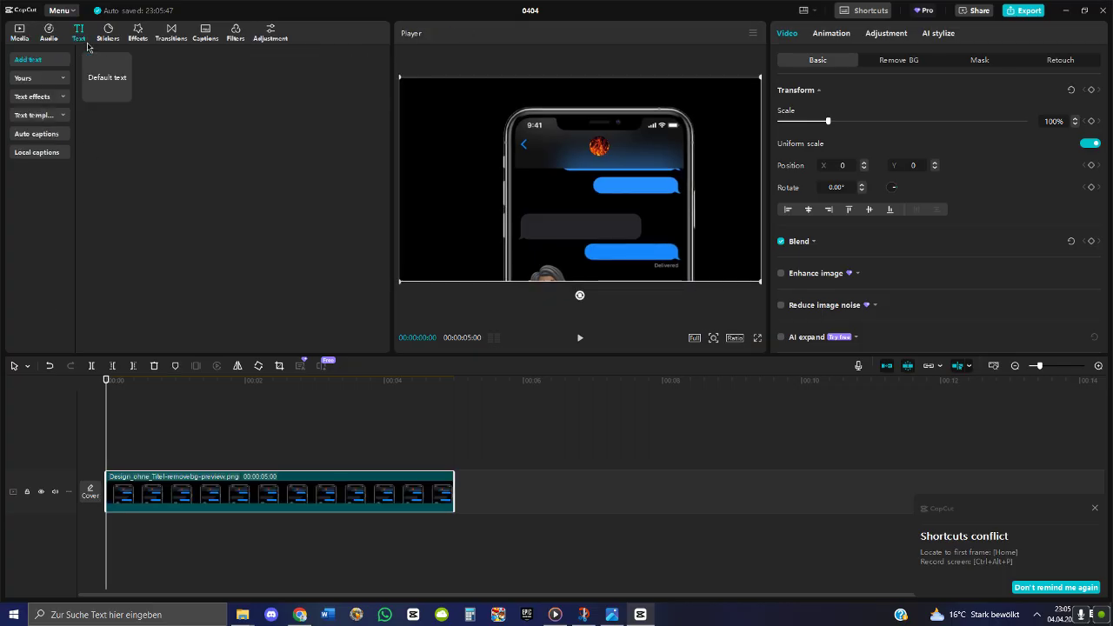
click(124, 95)
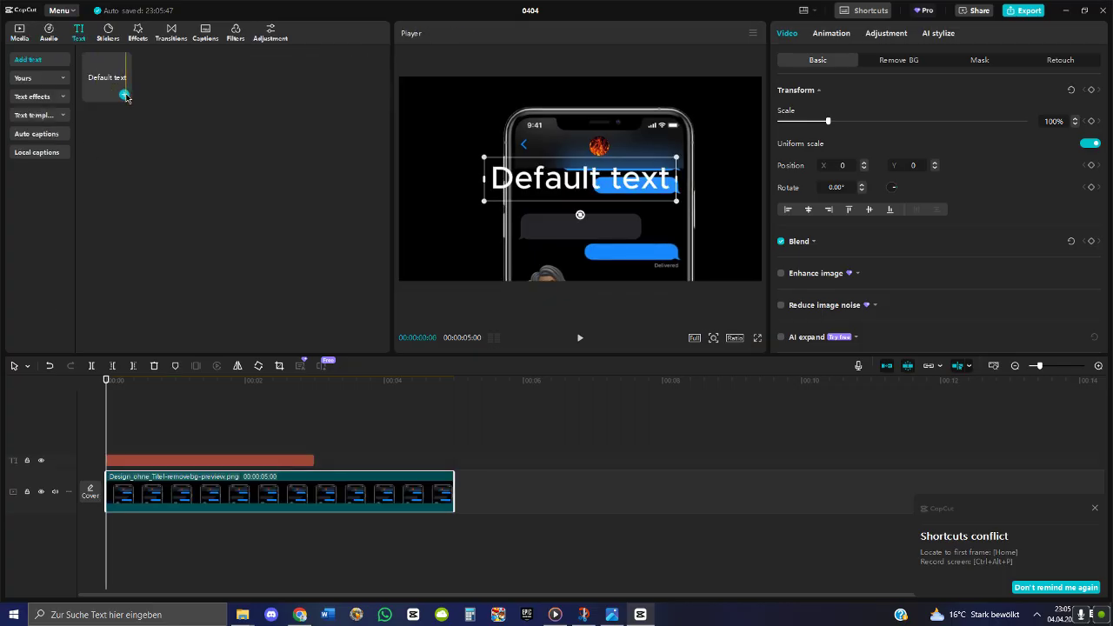
drag(566, 180, 570, 206)
Add a second default text clip, scale it down and place it over the grey message bubble
click(124, 95)
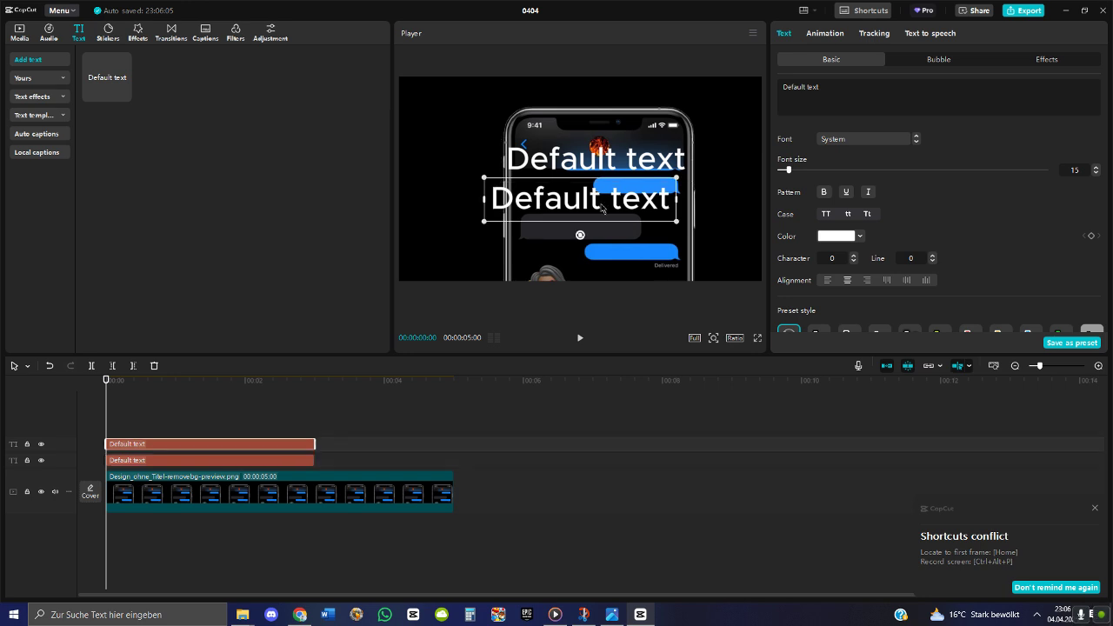
drag(676, 221, 642, 214)
drag(564, 199, 572, 225)
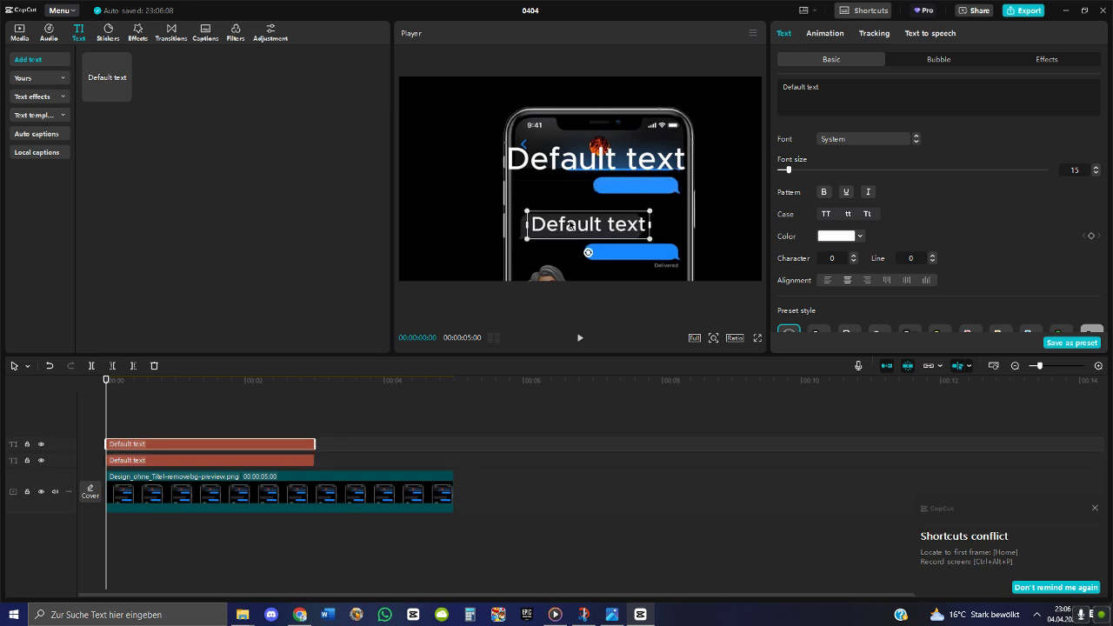
Scale down the default text clip in the phone's chat header so it fits below the profile picture
click(592, 174)
drag(693, 183, 597, 167)
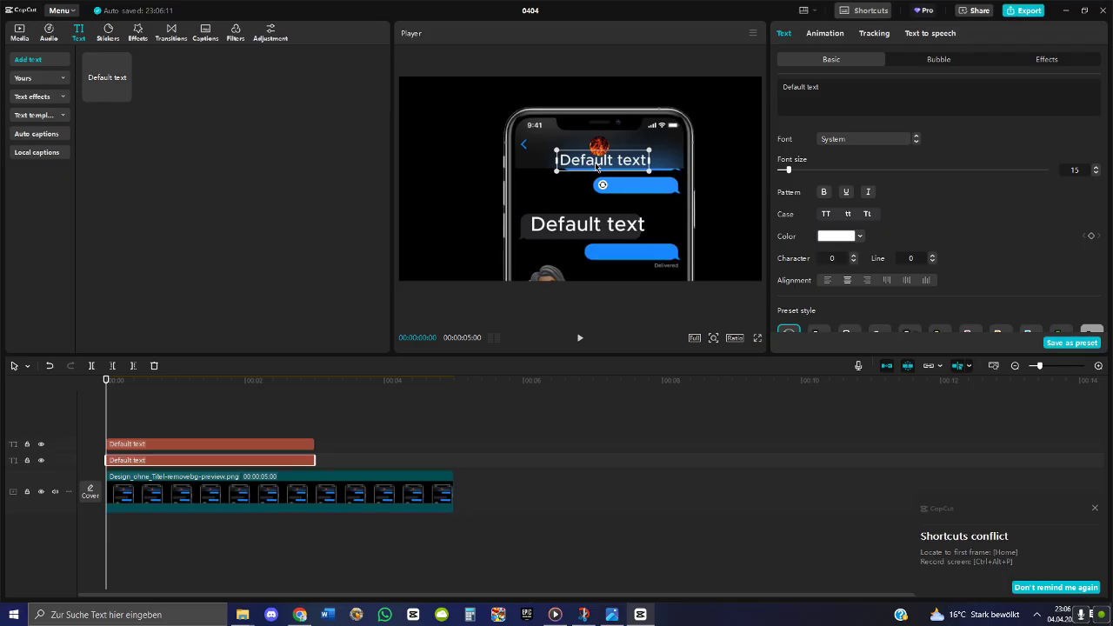
Switch to Chrome and search Google for "roboto font" in a new tab
click(299, 615)
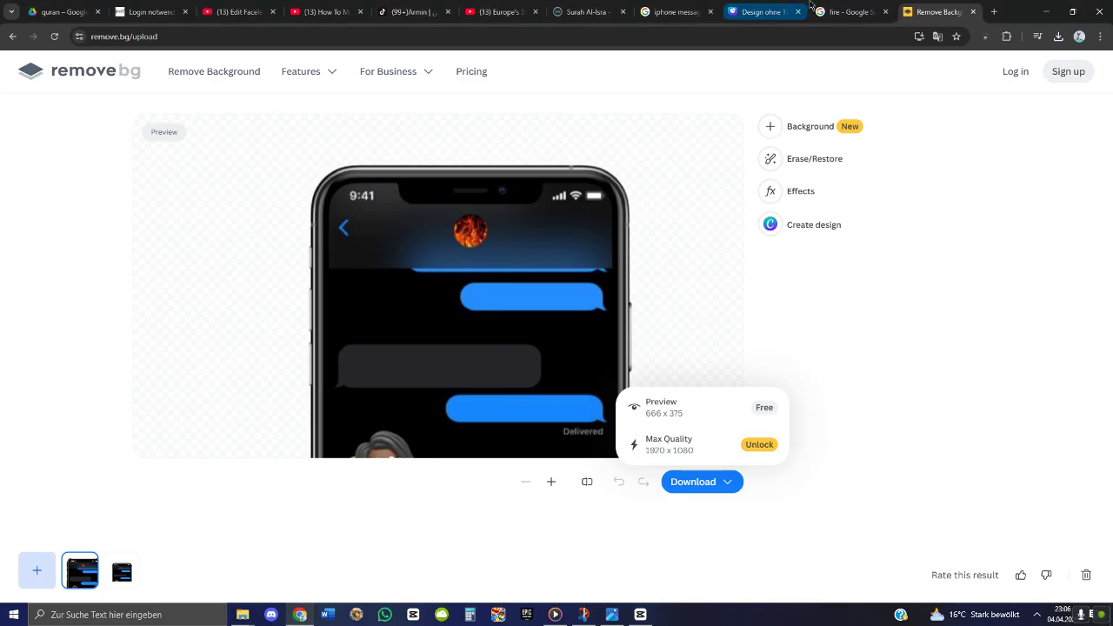
click(985, 10)
key(super+Left)
text(robto)
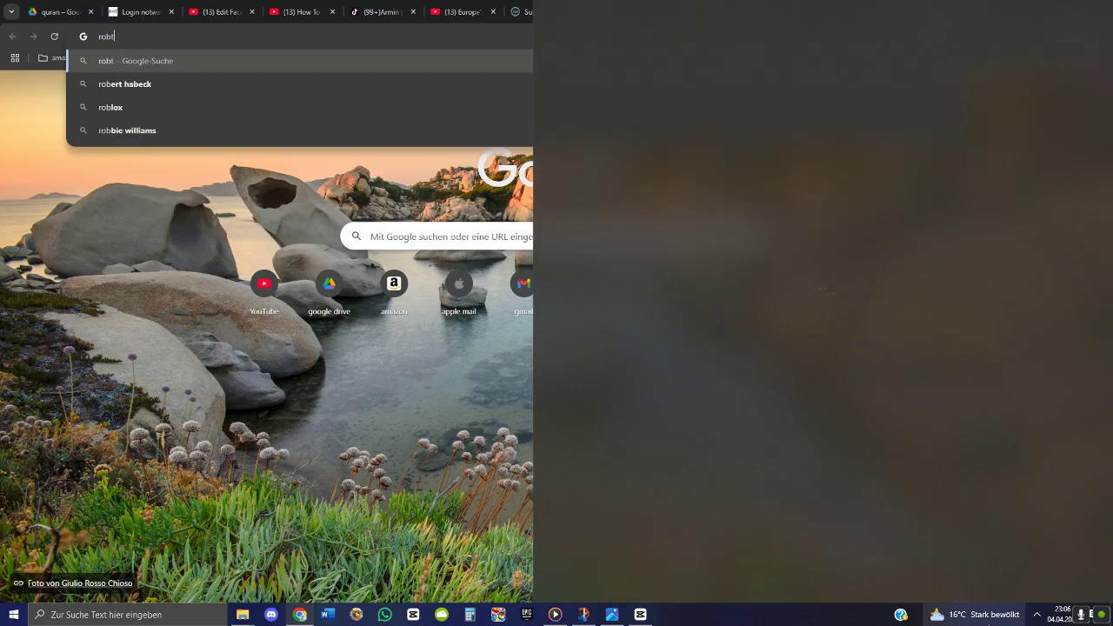
key(BackSpace)
key(BackSpace)
text(o)
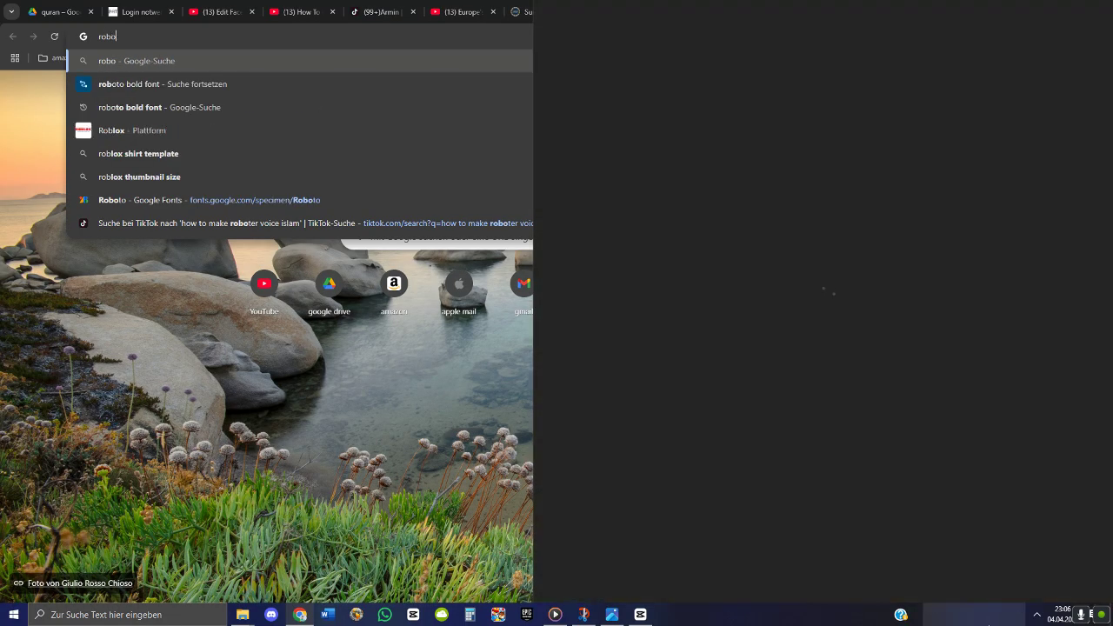
click(1009, 45)
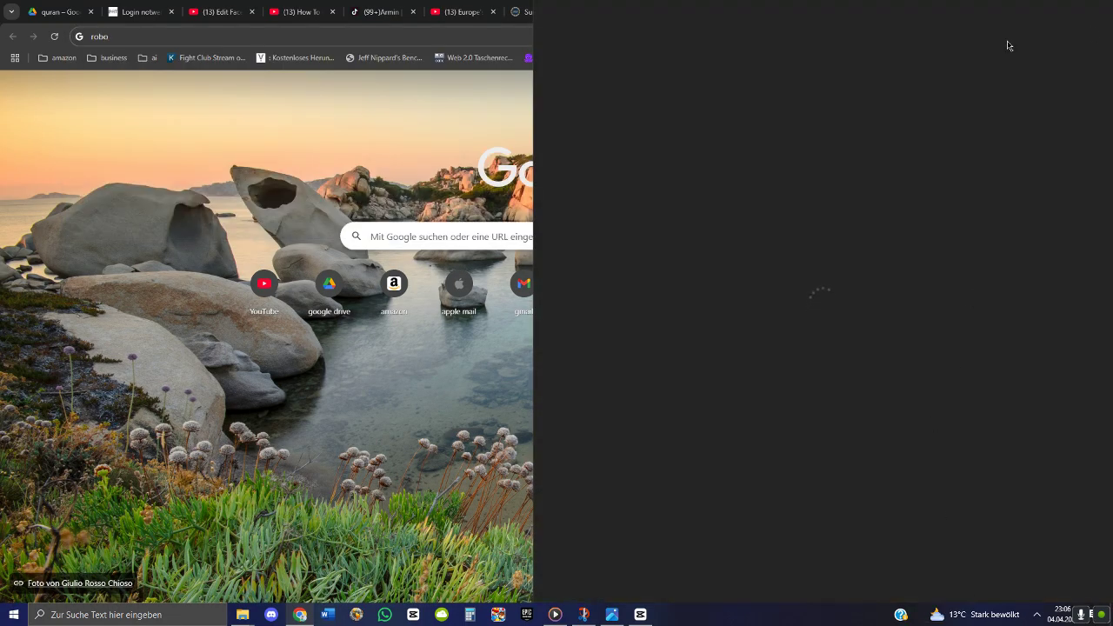
key(super+w)
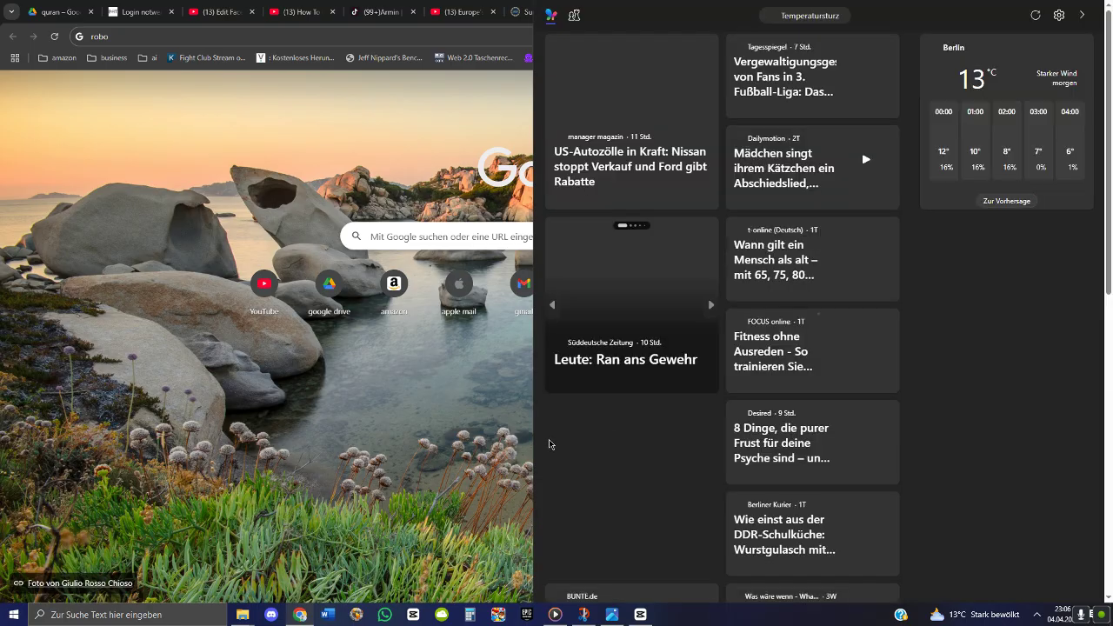
click(453, 151)
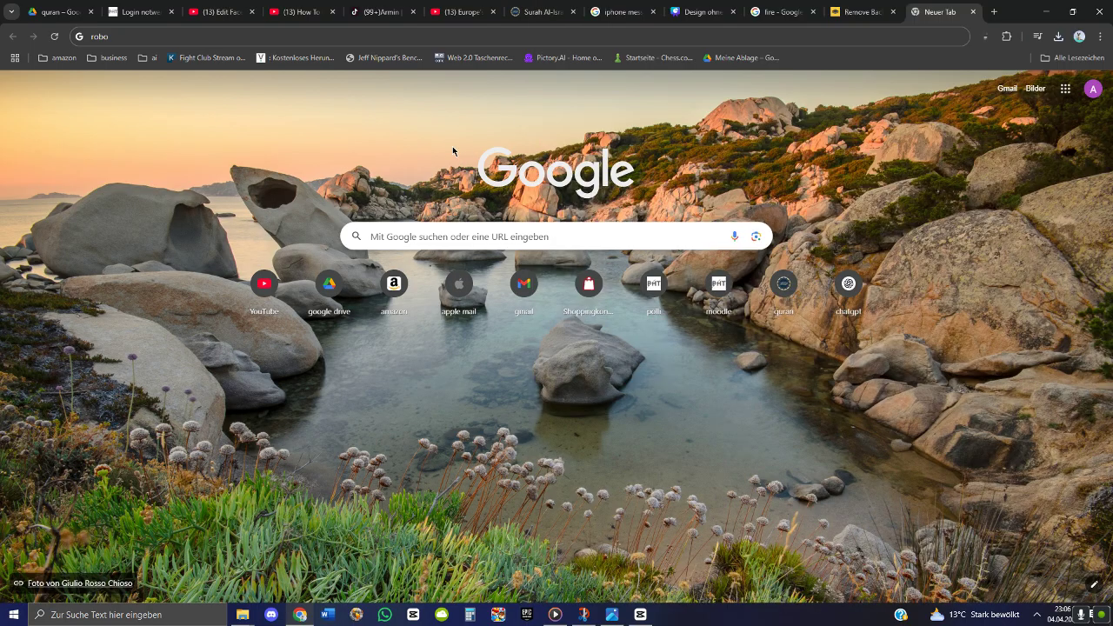
click(647, 34)
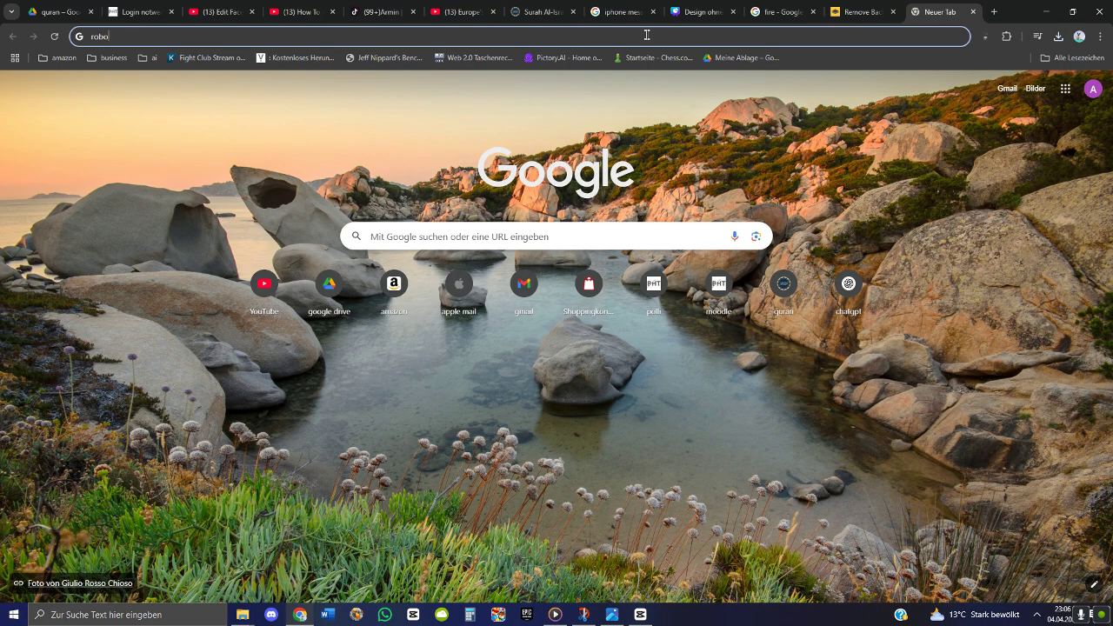
text(roboto)
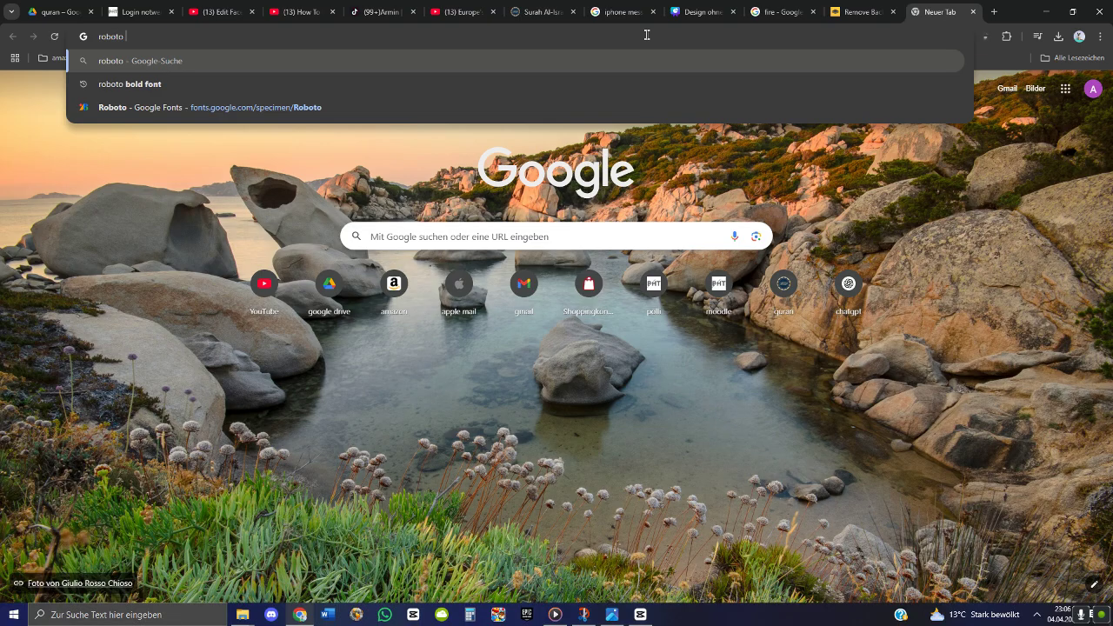
text( font)
key(Return)
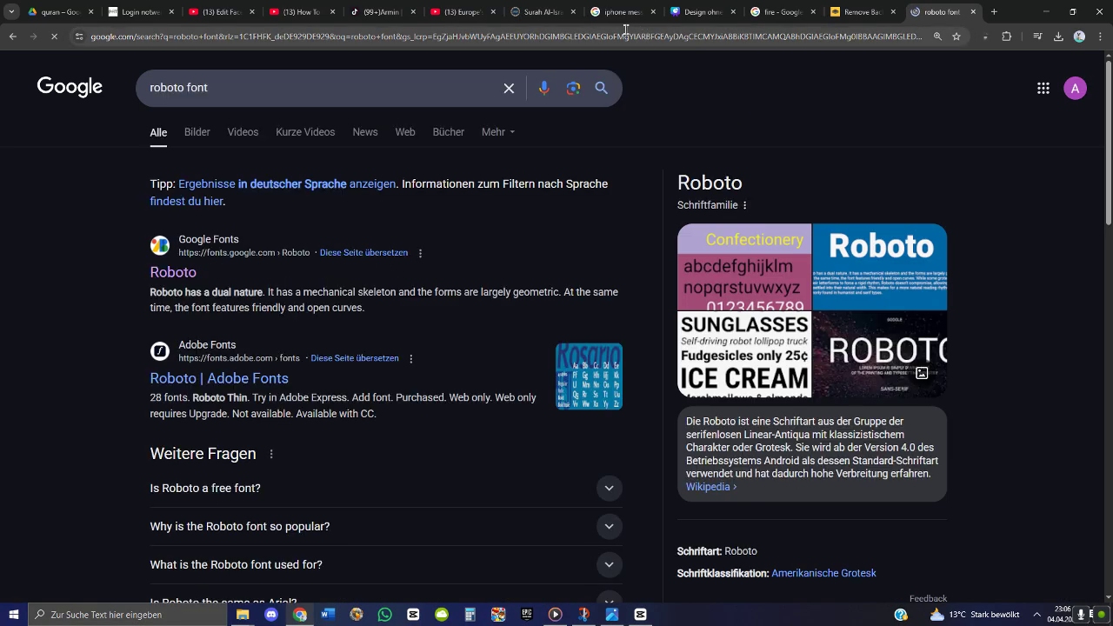
Open the Roboto page on Google Fonts and try to download all selected font families, leaving the archive unsaved
click(165, 275)
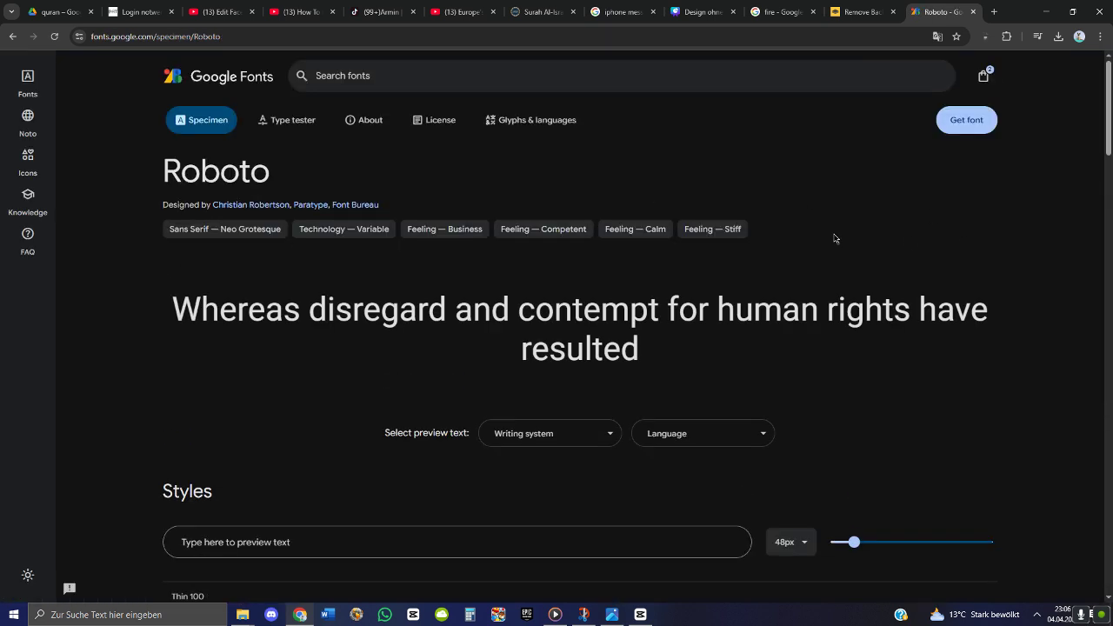
click(970, 121)
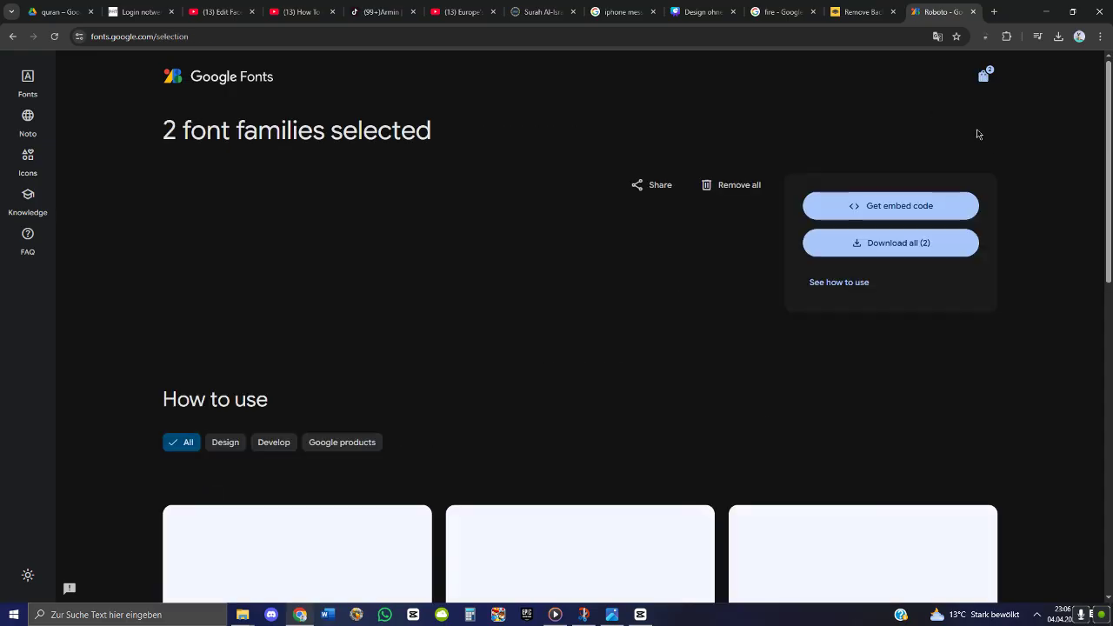
click(859, 253)
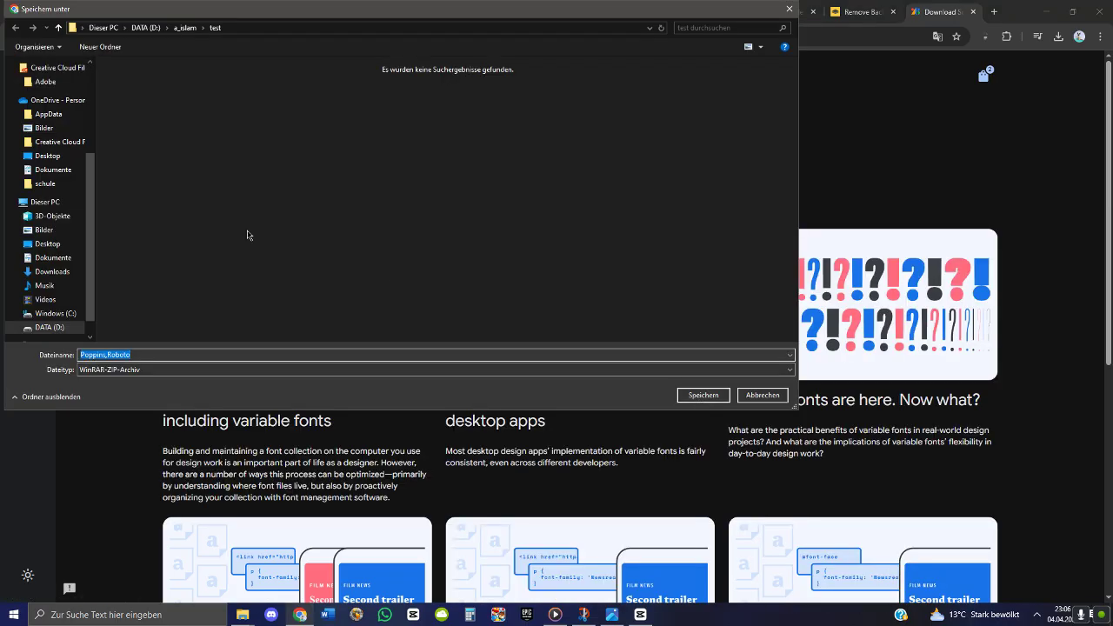
click(793, 9)
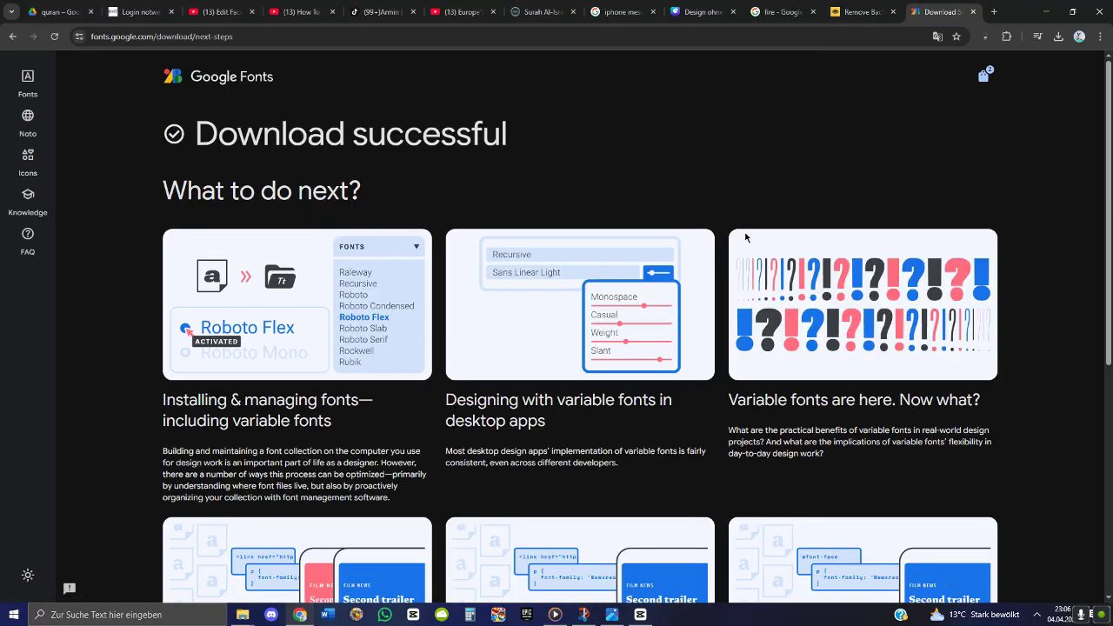
In File Explorer, open the arabic font folder inside a_islam on the DATA (D:) drive
click(233, 563)
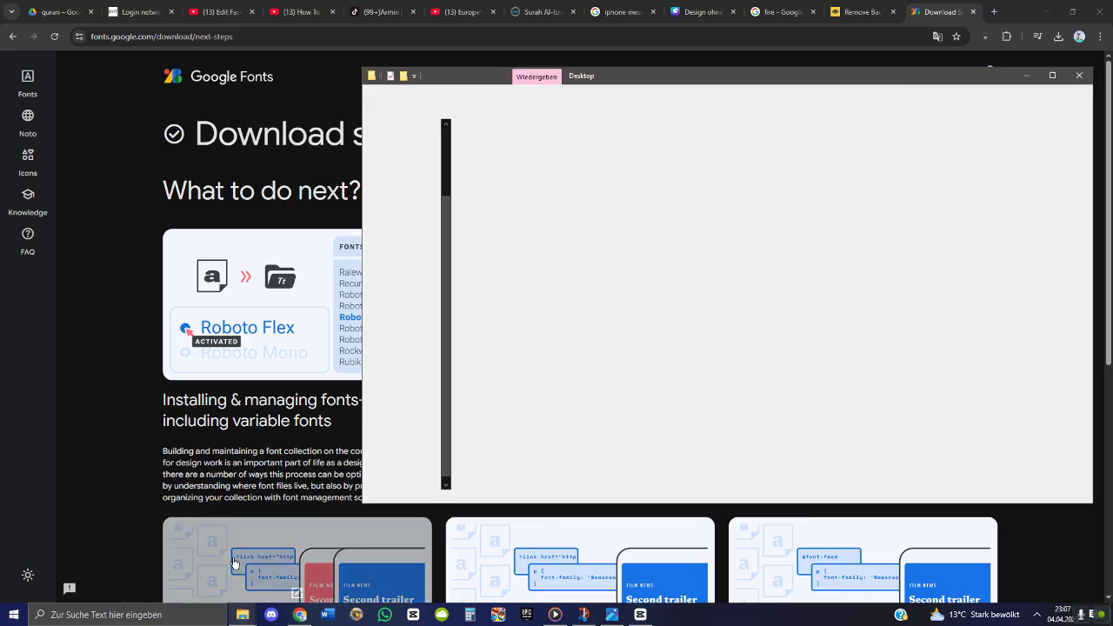
scroll(409, 157, up, 2)
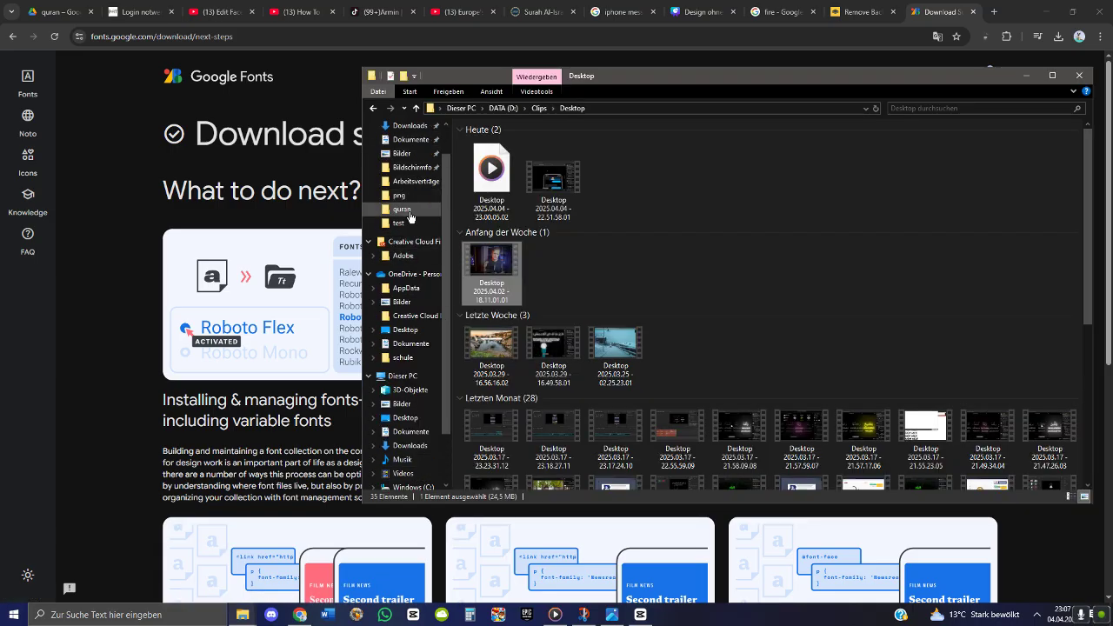
click(401, 195)
click(580, 108)
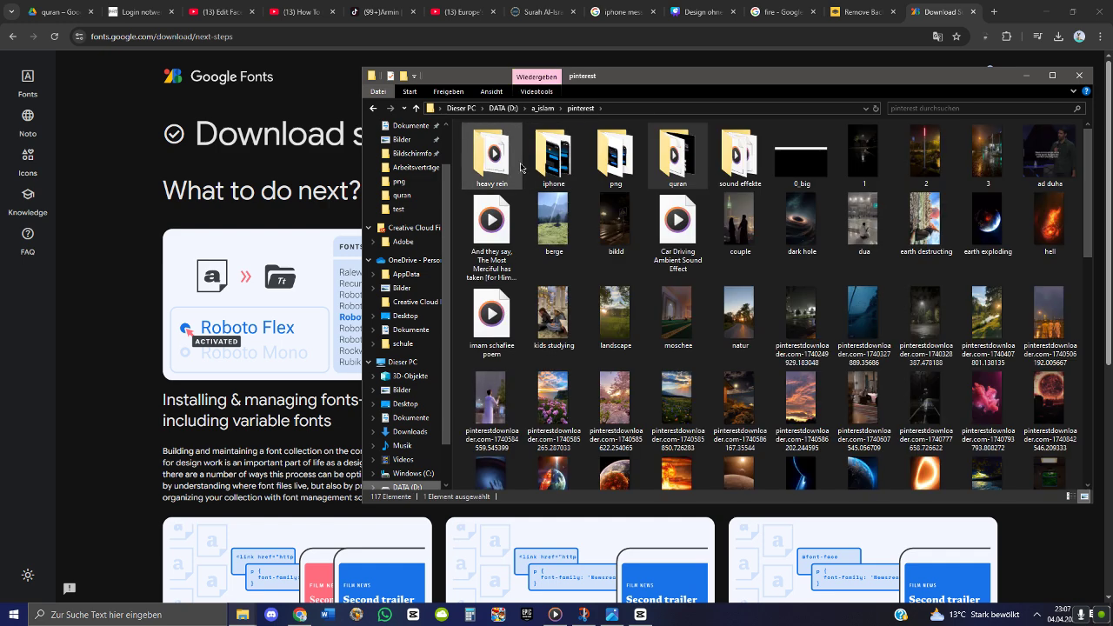
click(543, 108)
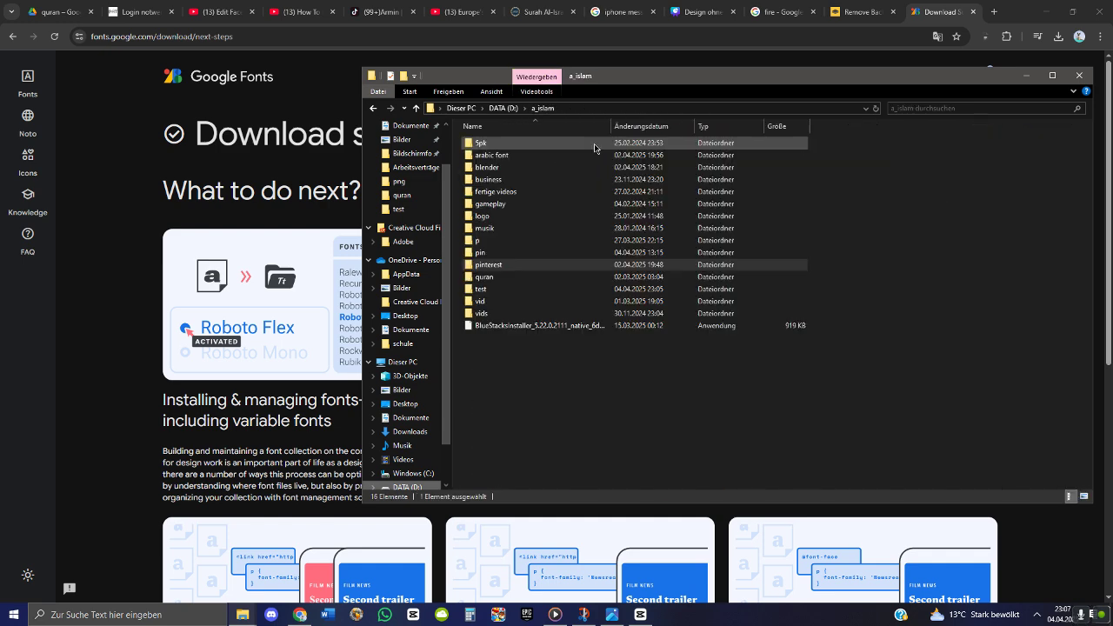
double_click(513, 155)
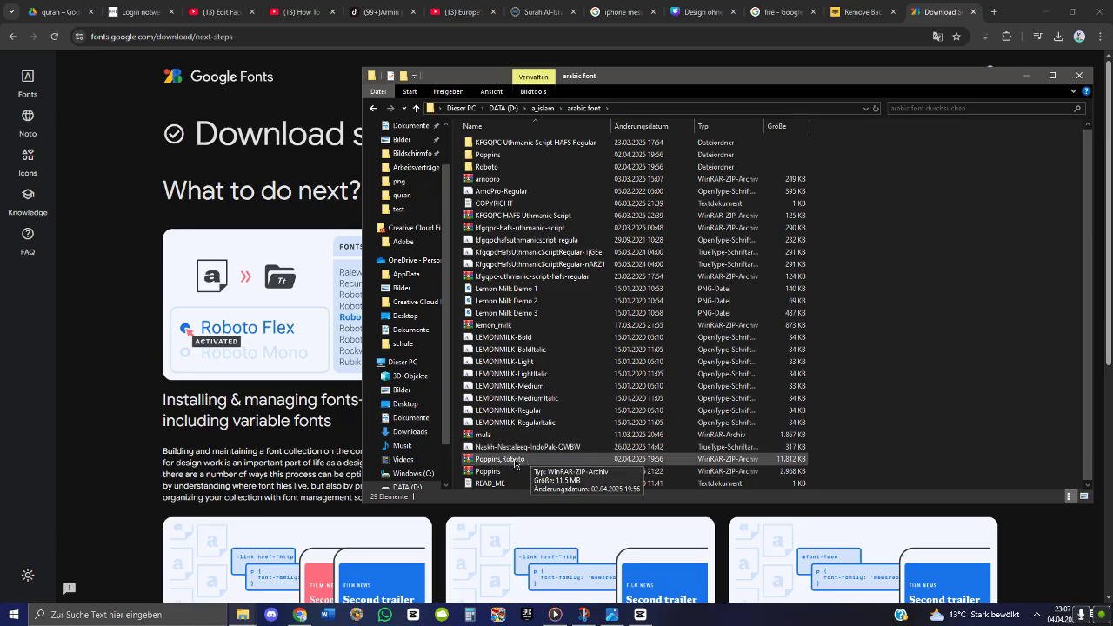
double_click(500, 167)
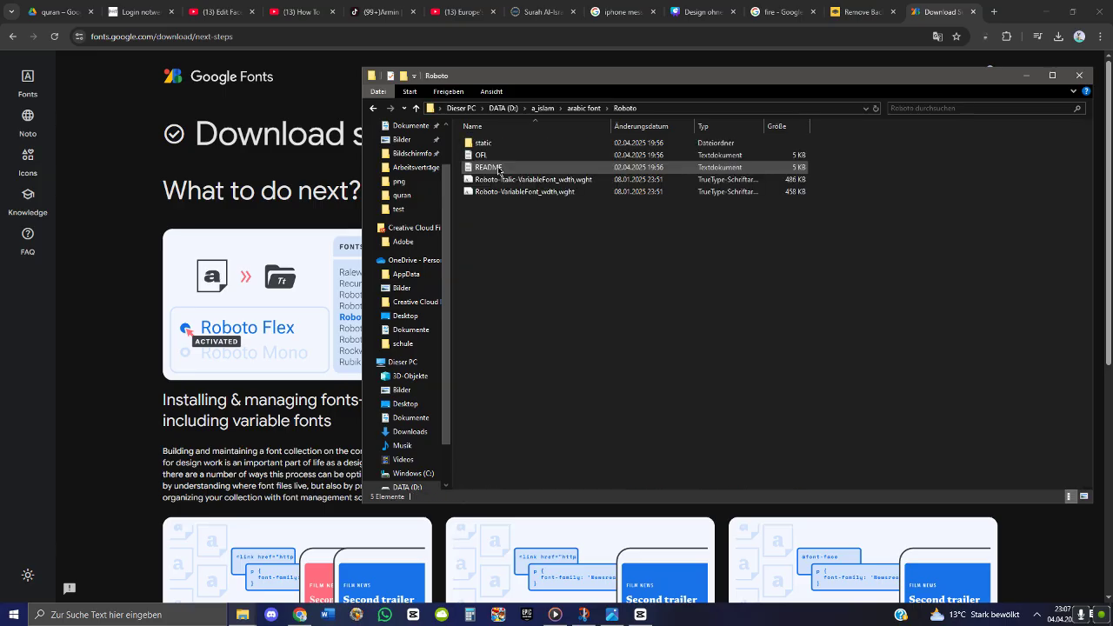
click(373, 108)
click(510, 467)
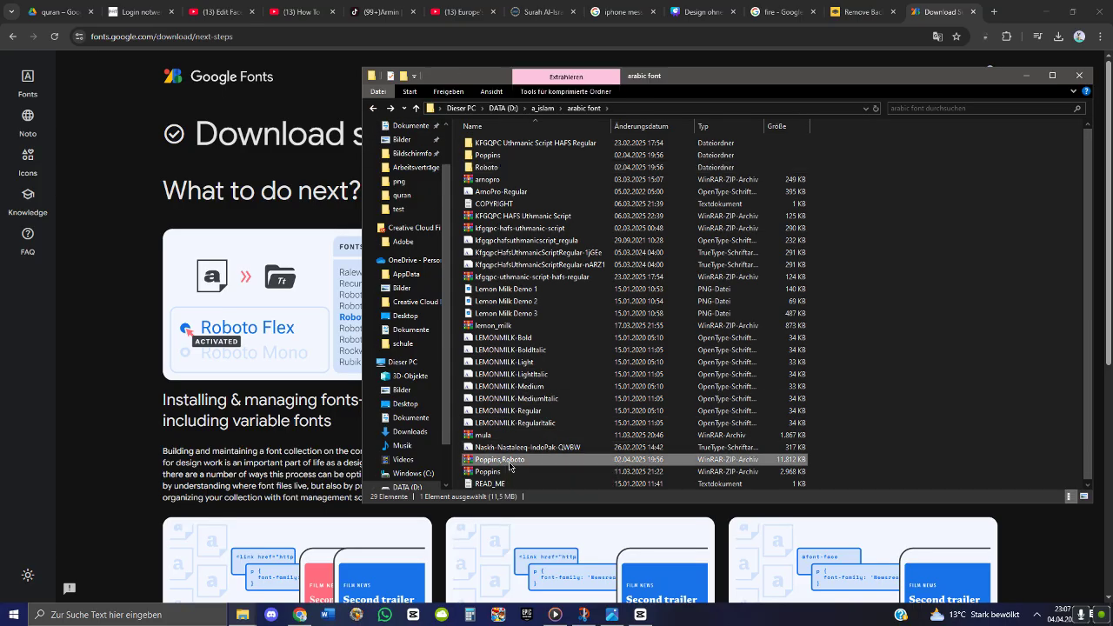
right_click(511, 467)
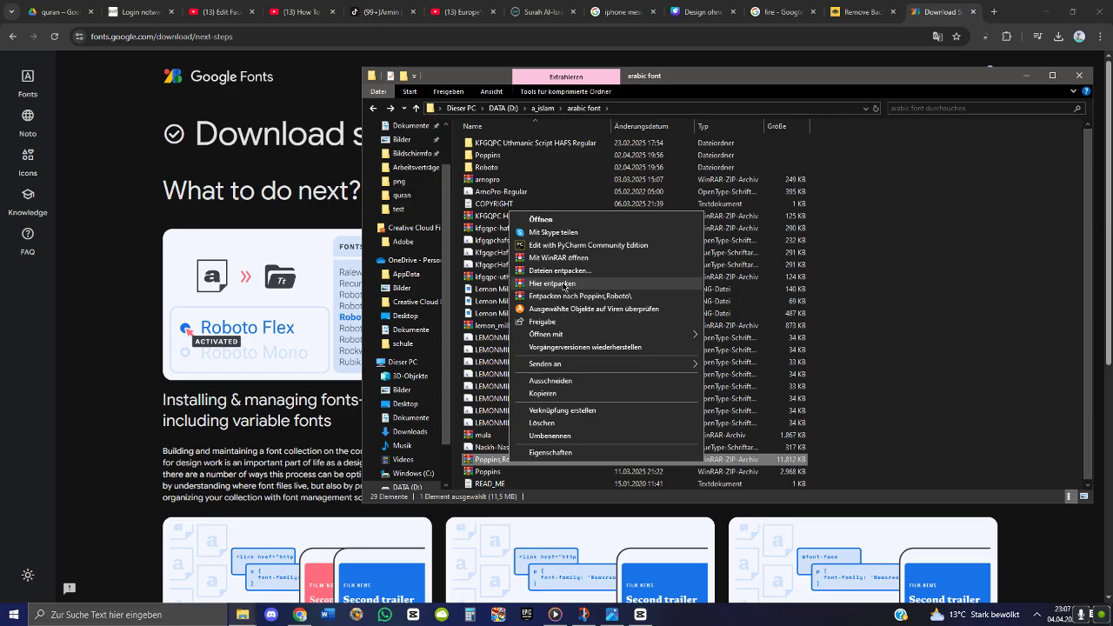
click(487, 169)
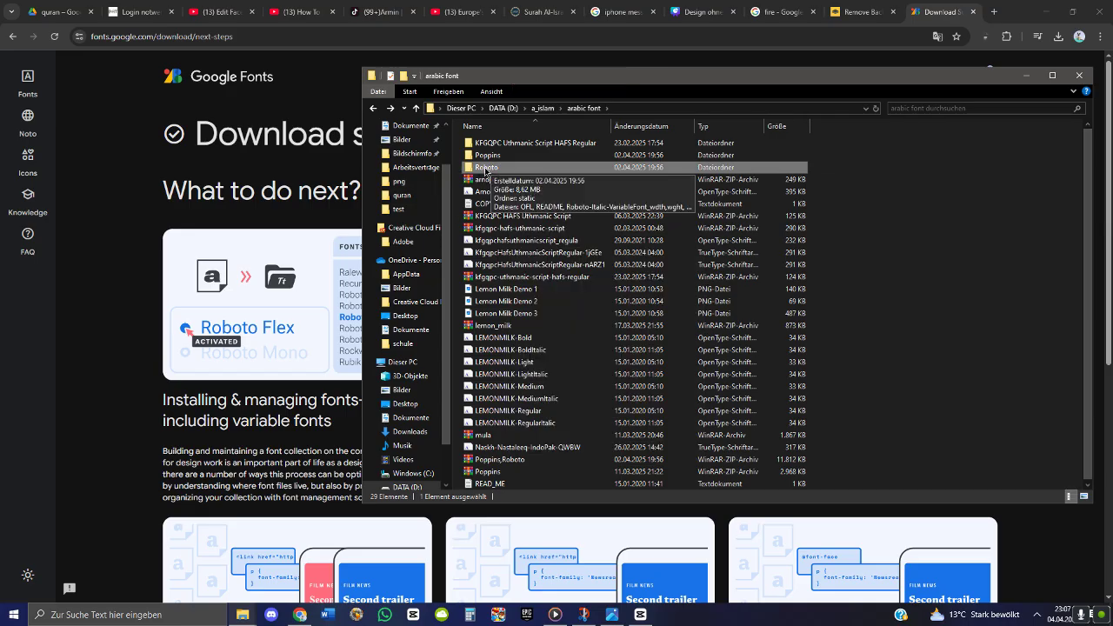
Open the Roboto-Black font file from the Roboto folder's static subfolder, install it and close its preview
double_click(487, 168)
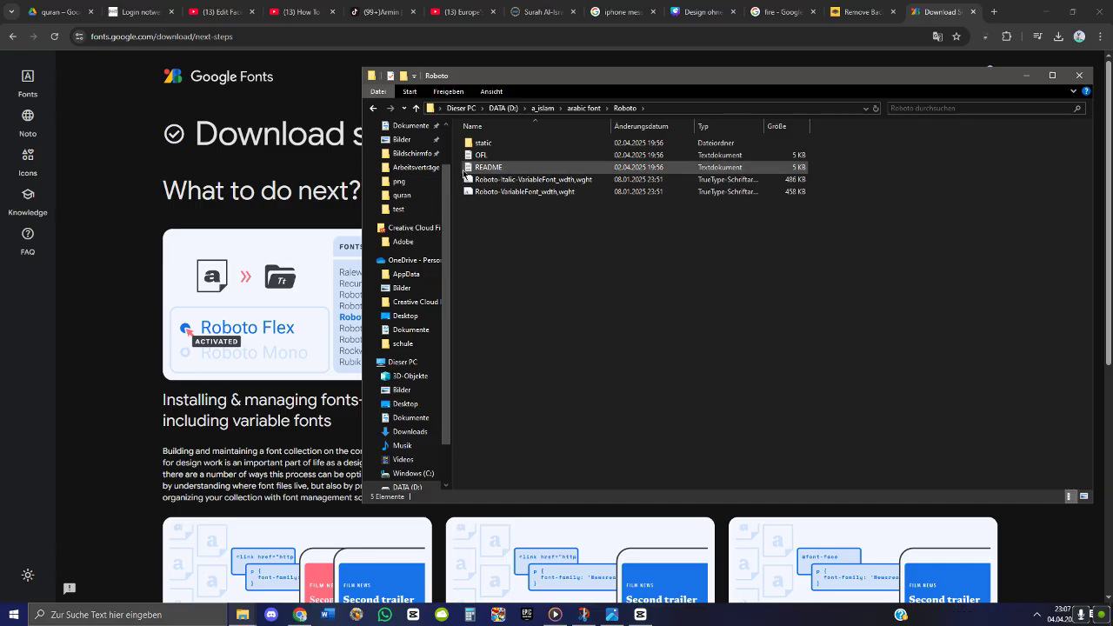
double_click(484, 143)
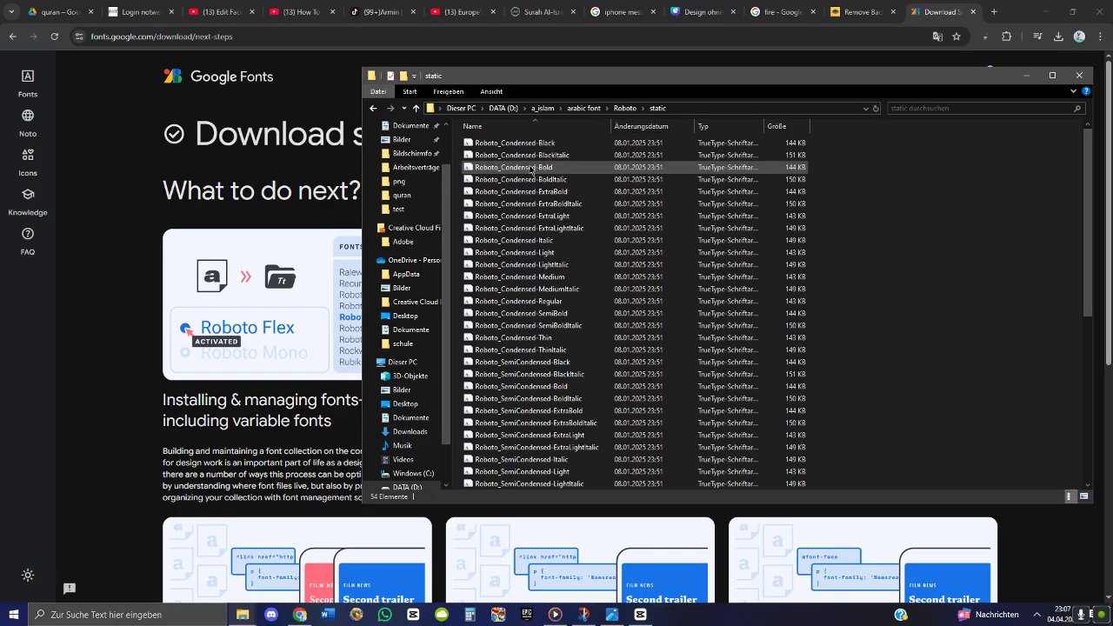
scroll(530, 330, down, 6)
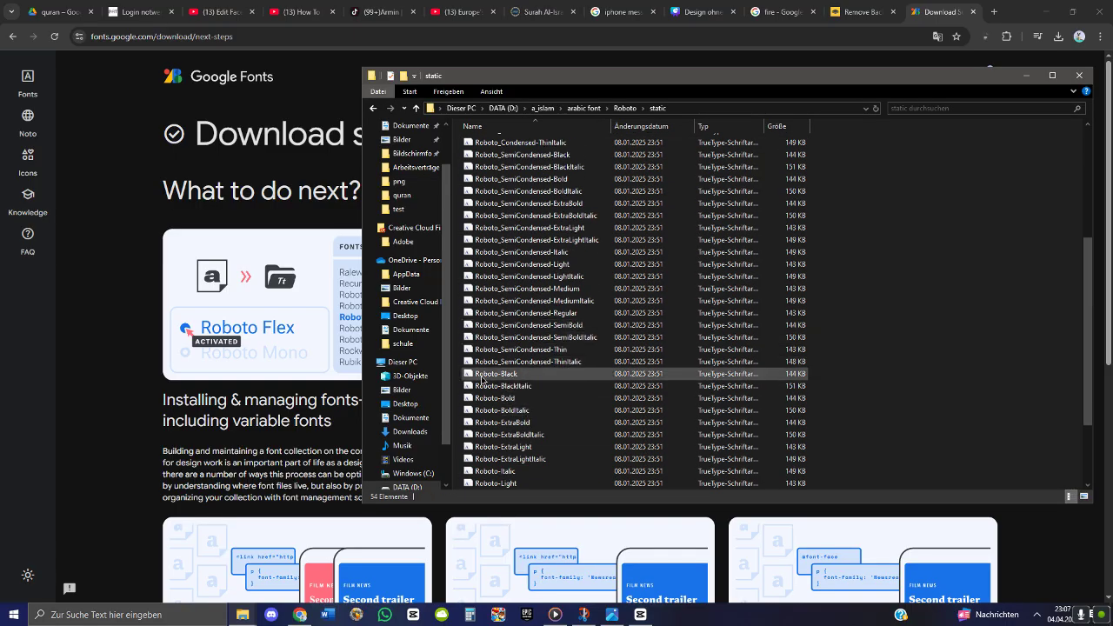
double_click(510, 375)
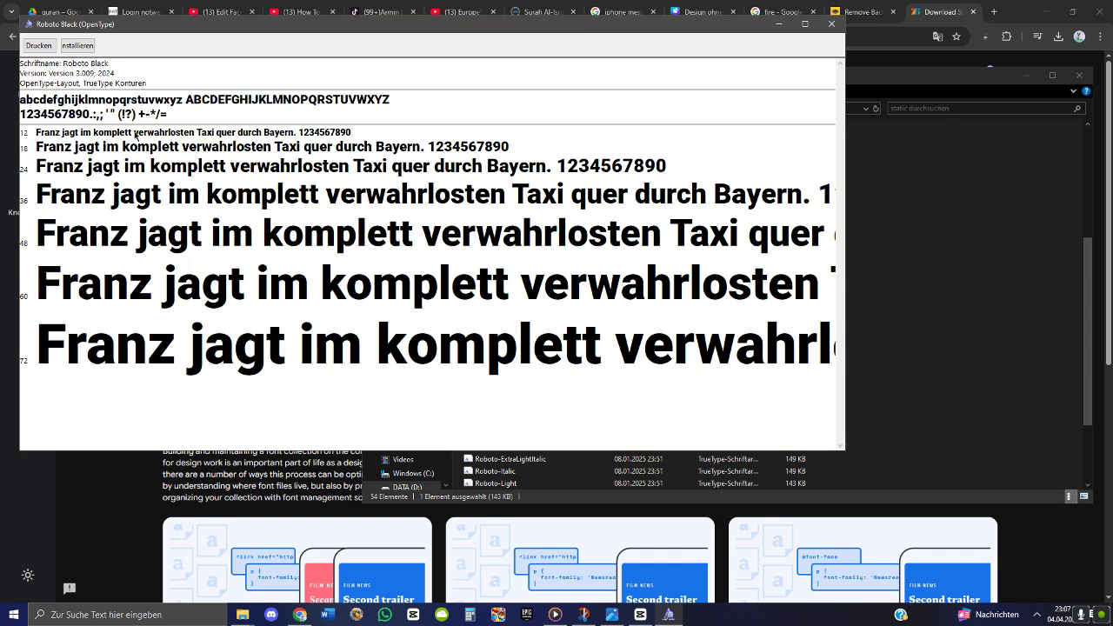
click(63, 47)
click(832, 25)
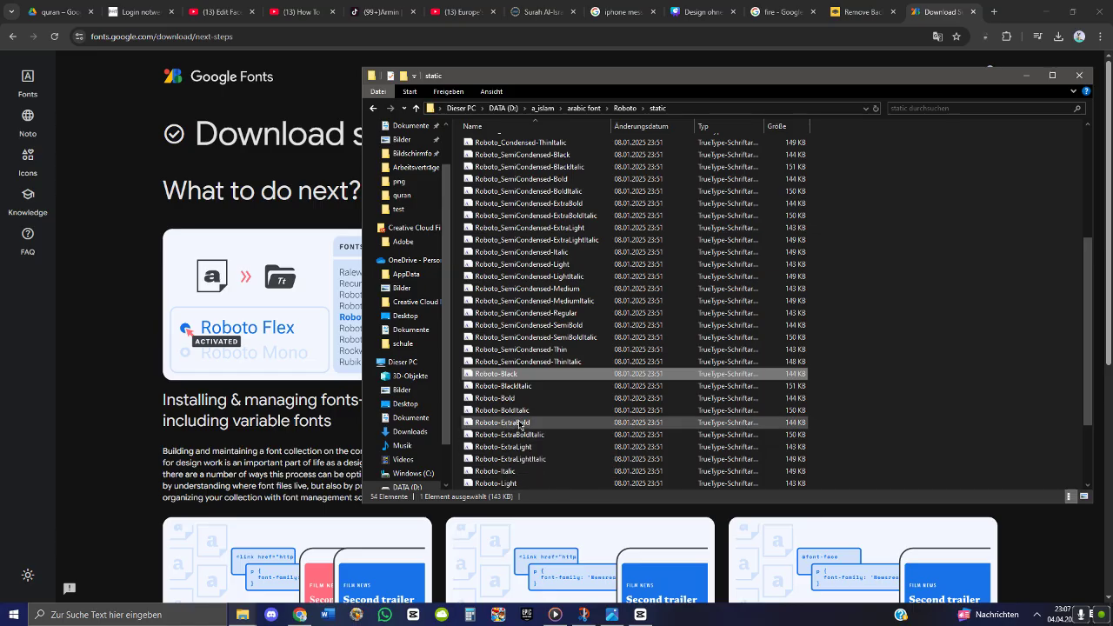
Find the Roboto-Regular font file in the static folder, open its preview and close it again
scroll(557, 421, up, 5)
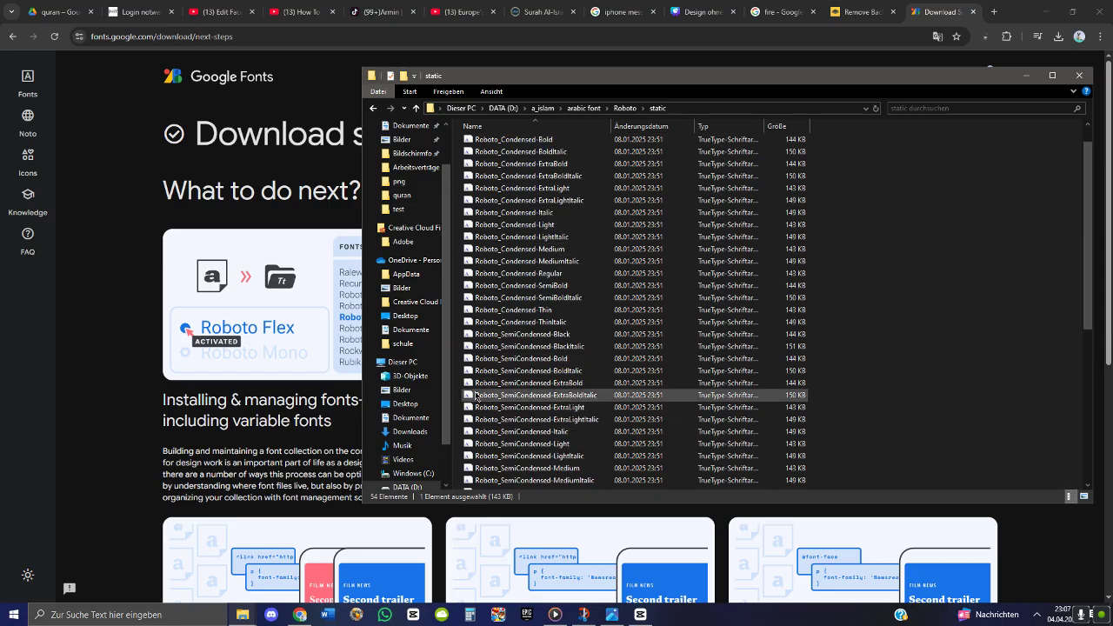
scroll(483, 395, down, 7)
scroll(480, 401, down, 1)
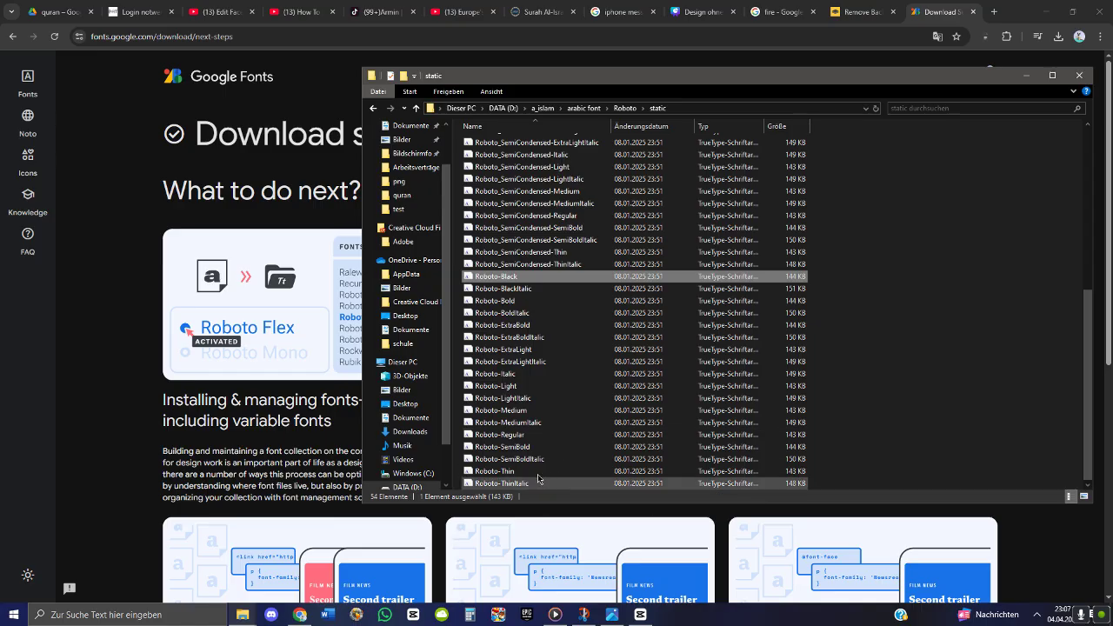
double_click(498, 438)
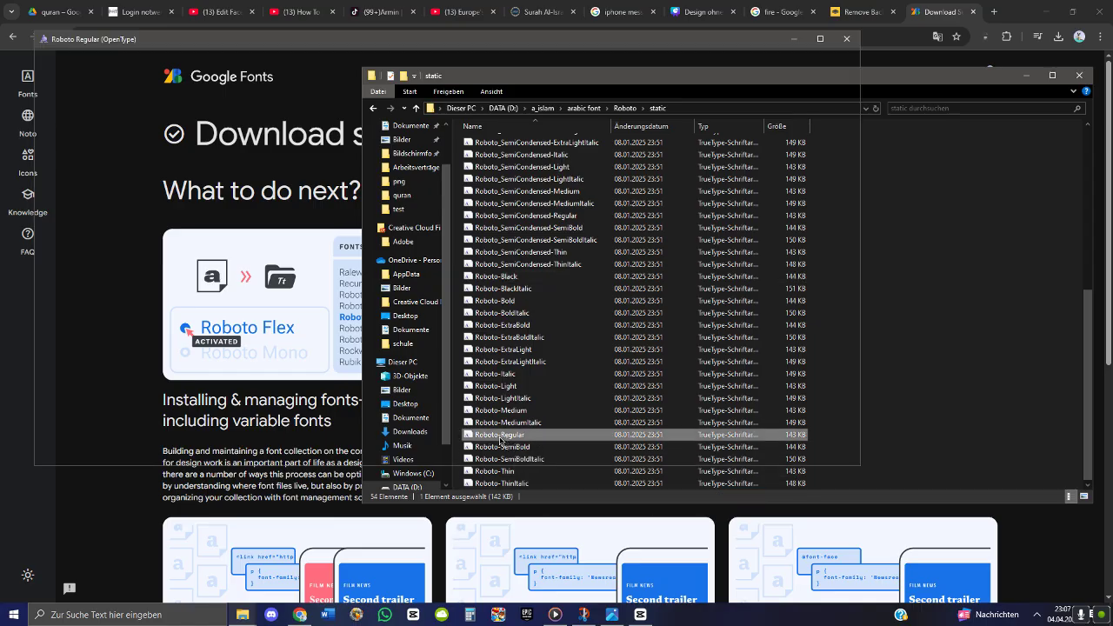
click(845, 40)
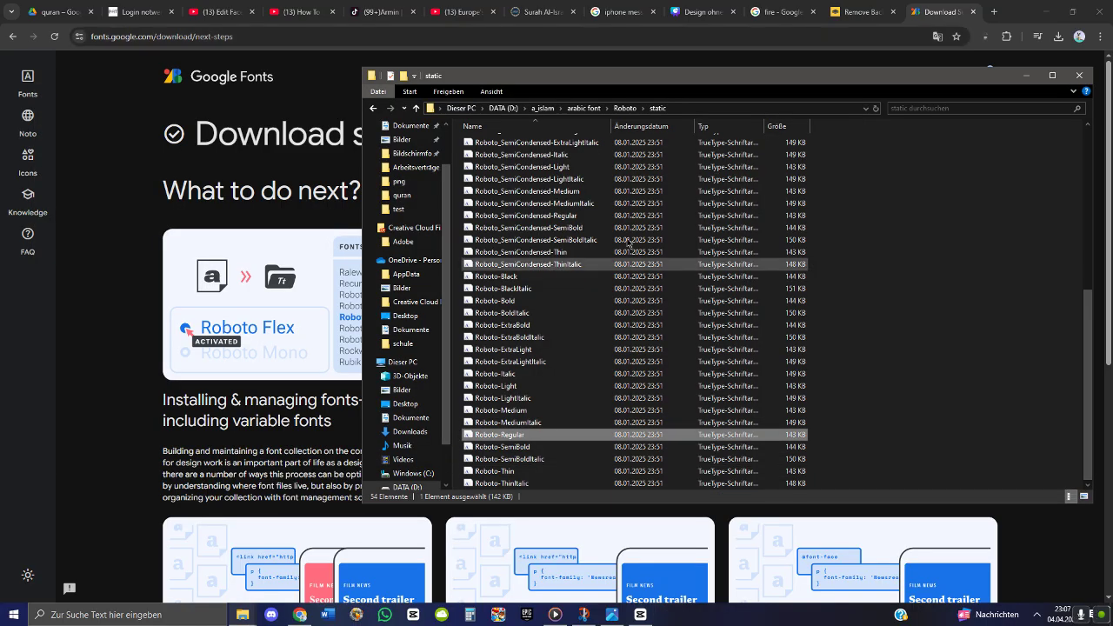
Switch to CapCut and set the font of the default text under the fire profile picture to Roboto Bold
click(639, 615)
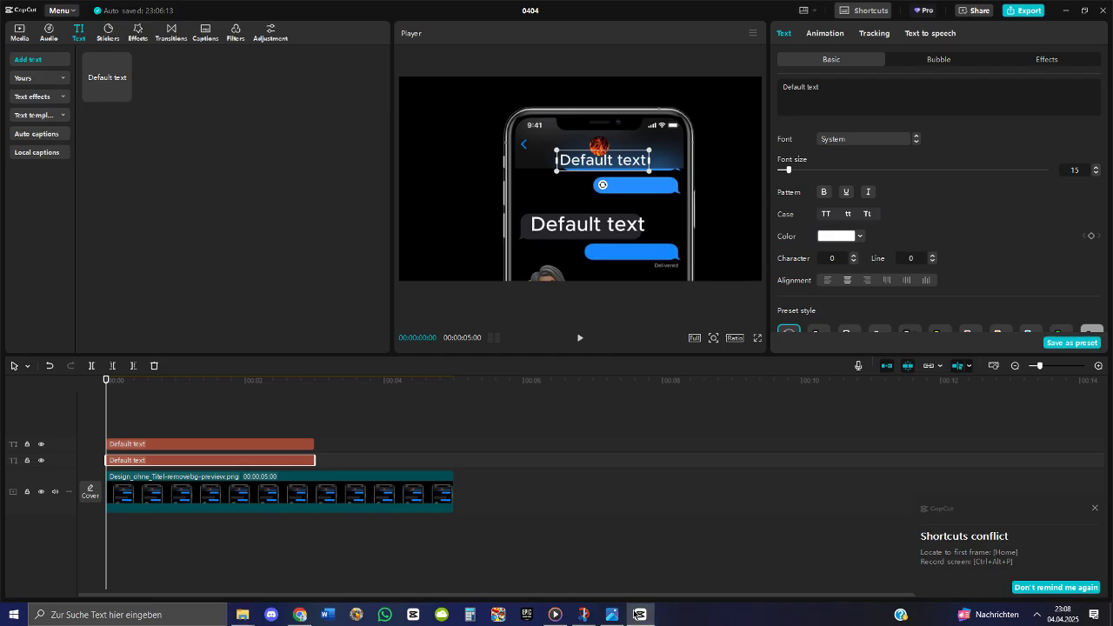
click(862, 140)
click(866, 154)
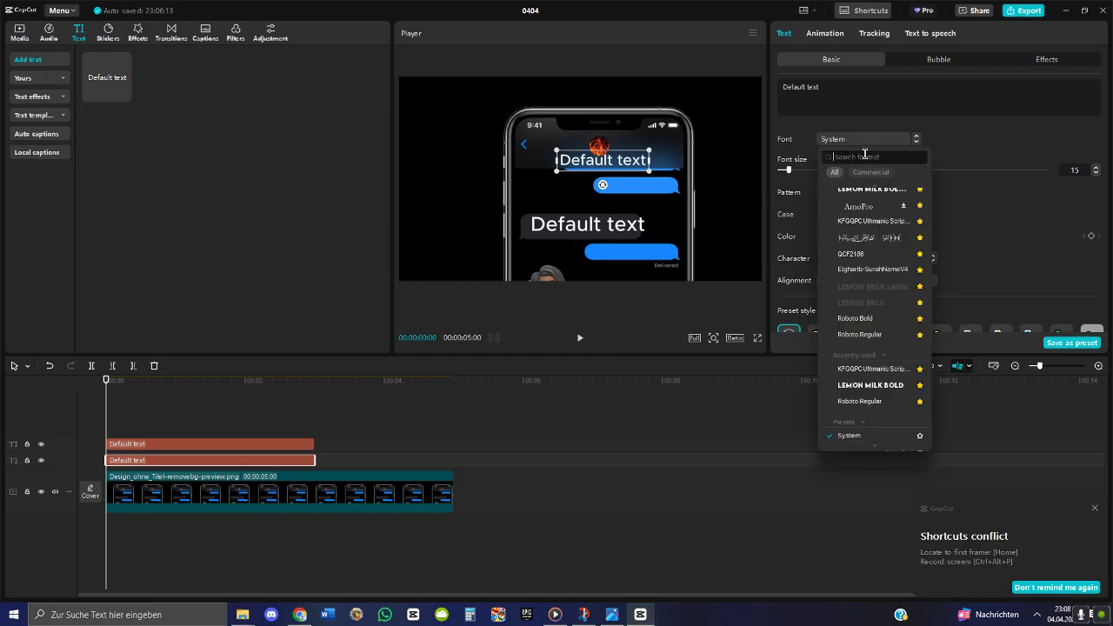
text(roboto)
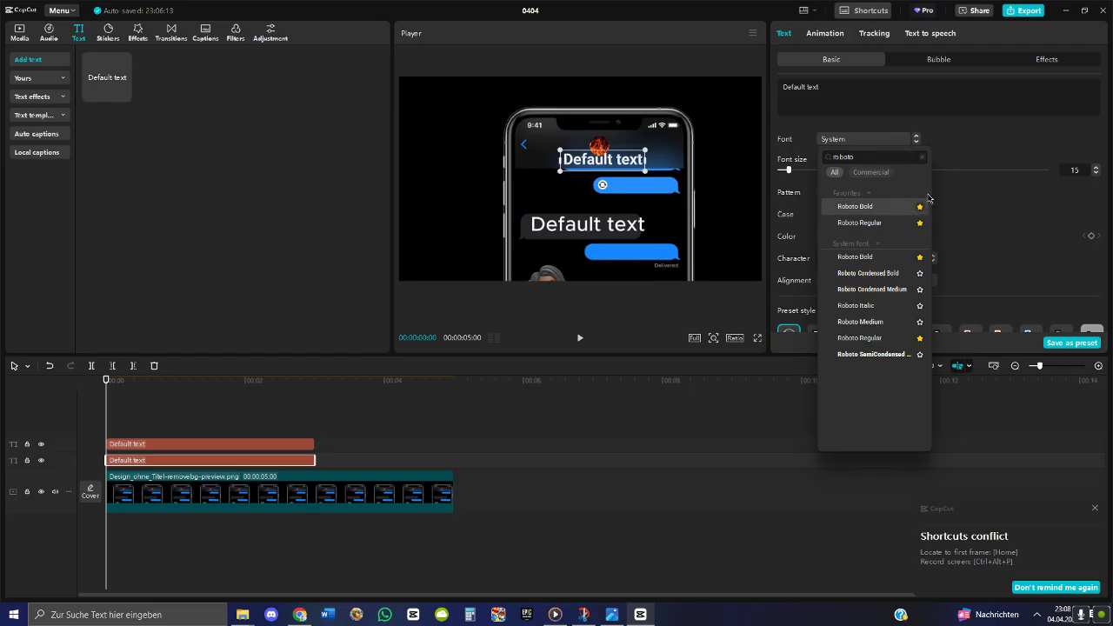
click(861, 210)
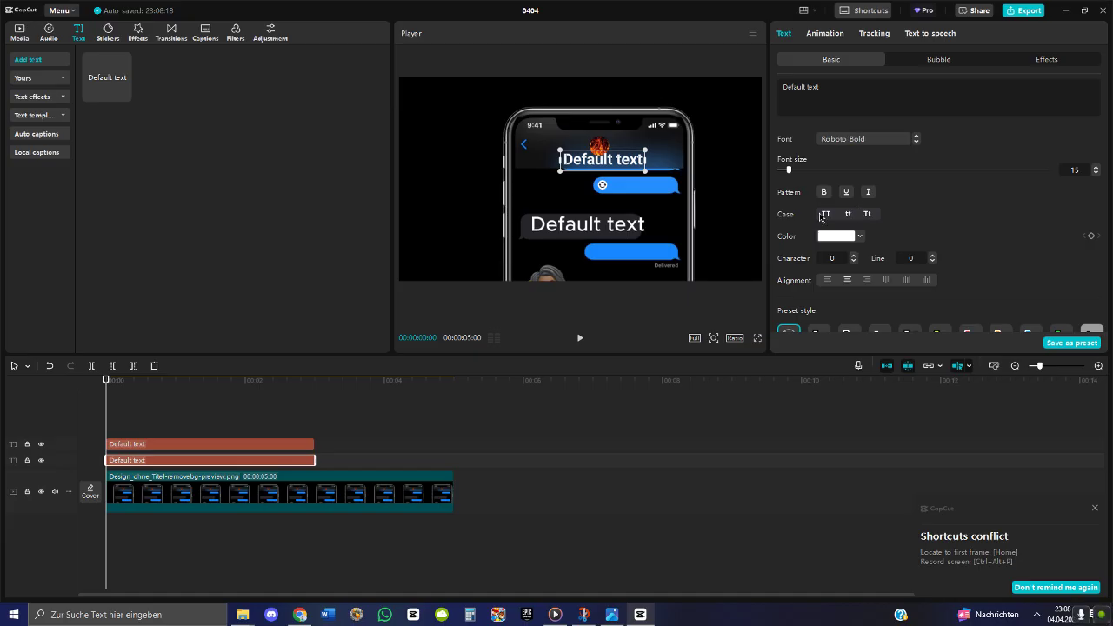
Change the header text to "Sheytan" and shrink it to a small contact label under the profile picture
click(788, 104)
triple_click(817, 91)
text(Sheytan)
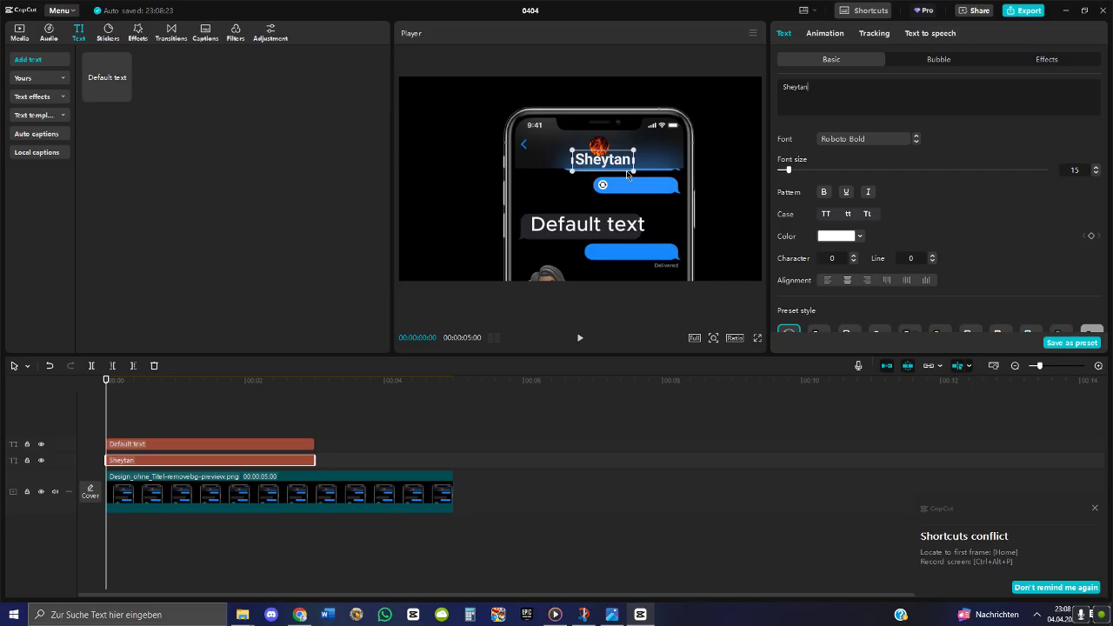
drag(633, 171, 613, 167)
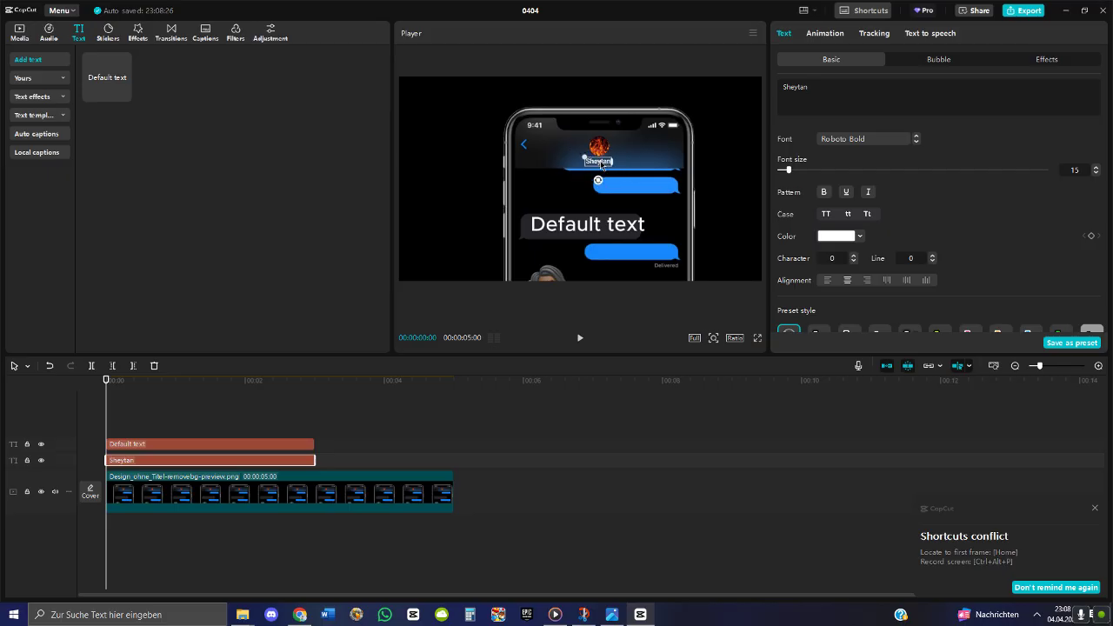
Fine-tune the "Sheytan" label's position centred just below the profile picture, checking it in the full-screen preview
click(757, 337)
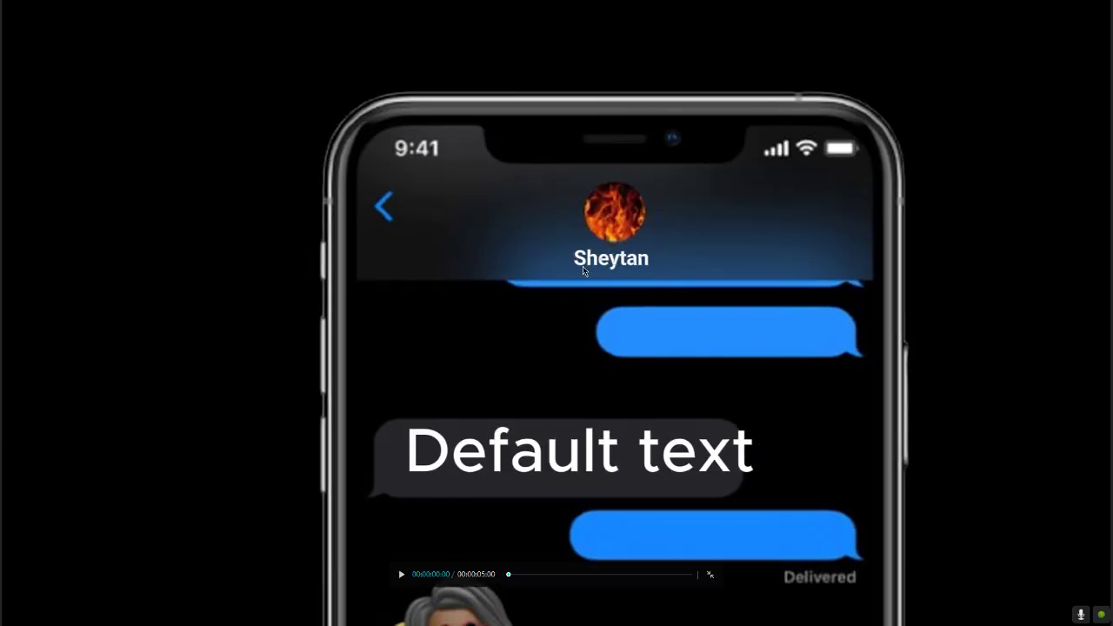
key(Escape)
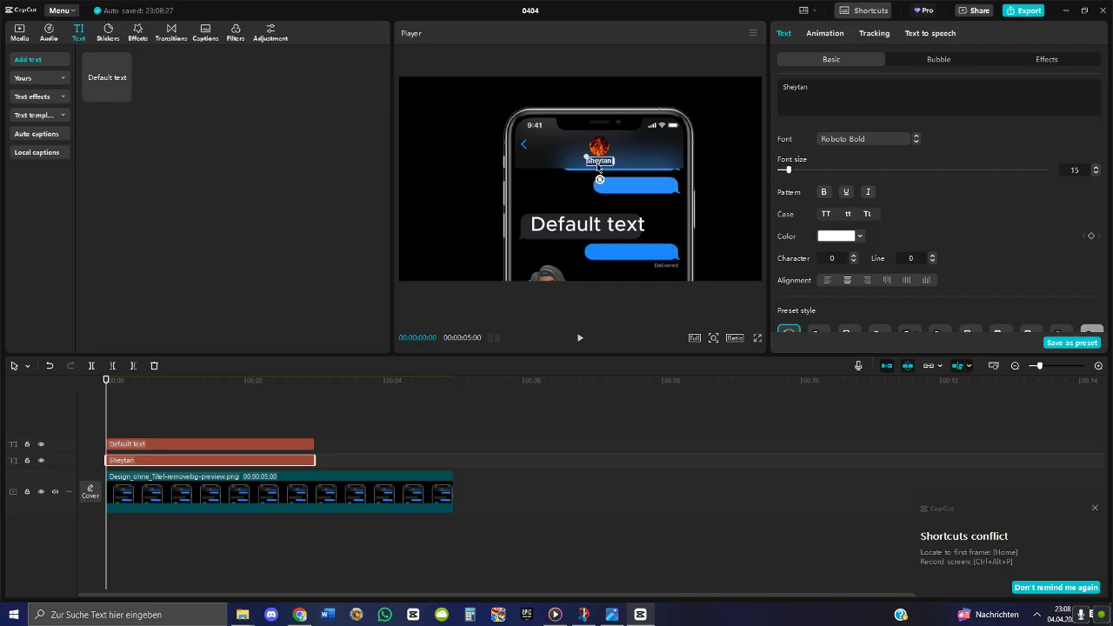
drag(598, 166, 597, 167)
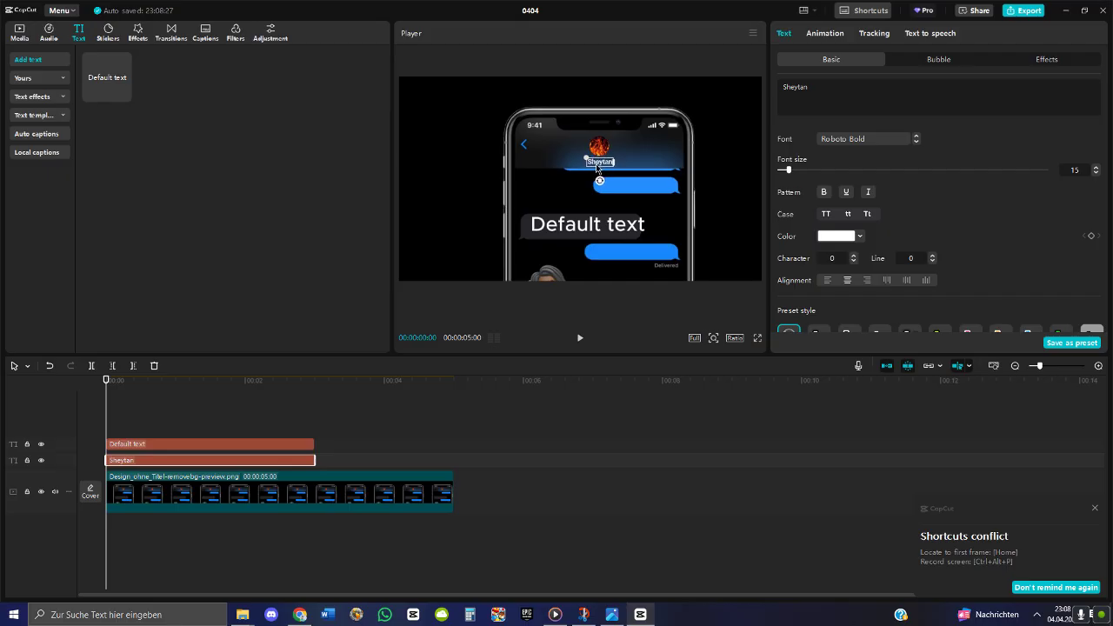
click(756, 338)
key(Escape)
drag(602, 165, 604, 167)
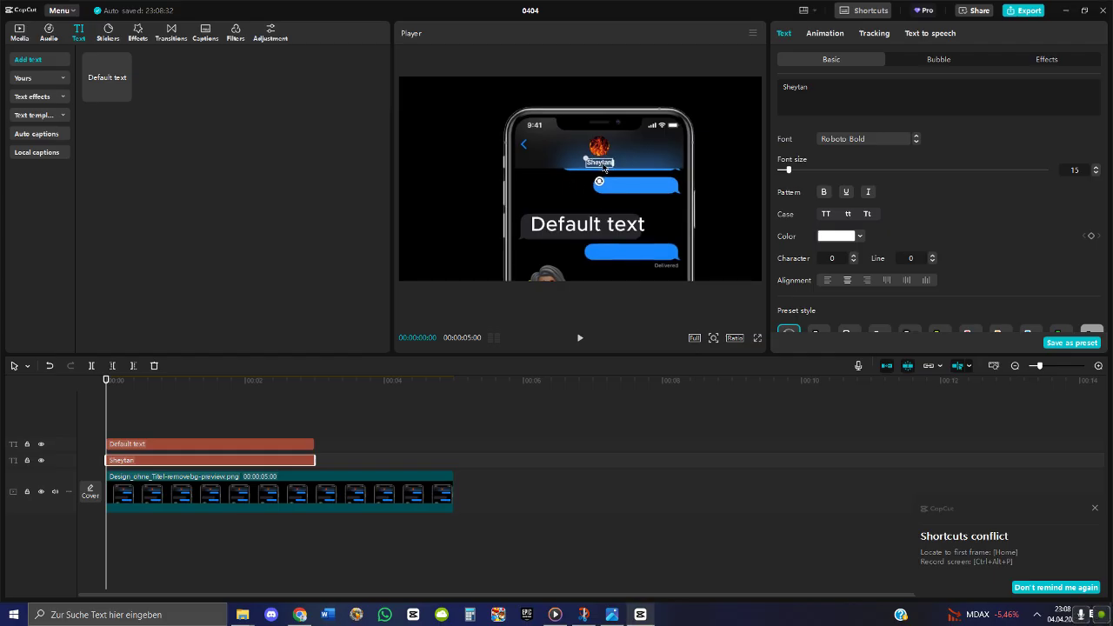
click(759, 340)
key(Escape)
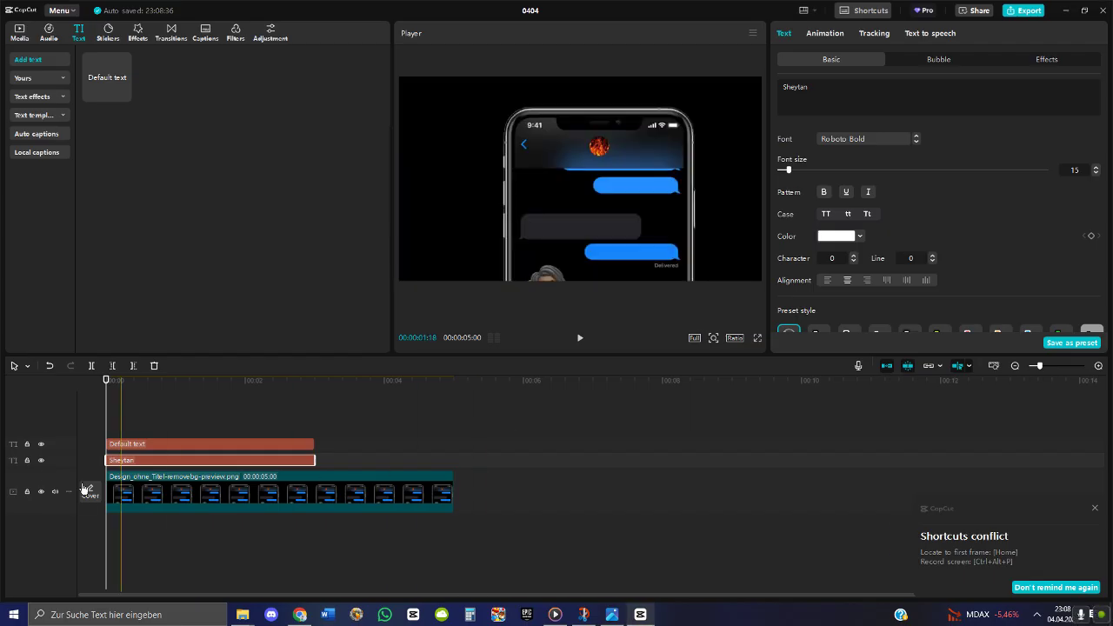
Set the remaining default text's font to Roboto Regular, shrink it and place it on the upper blue bubble
click(199, 445)
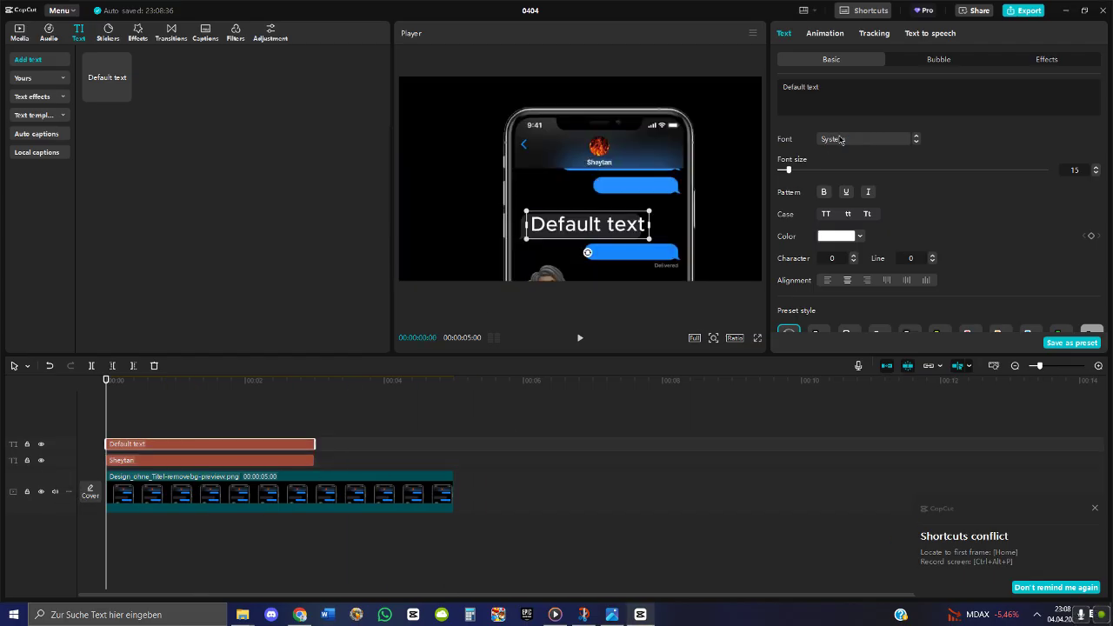
click(841, 140)
text(roboto)
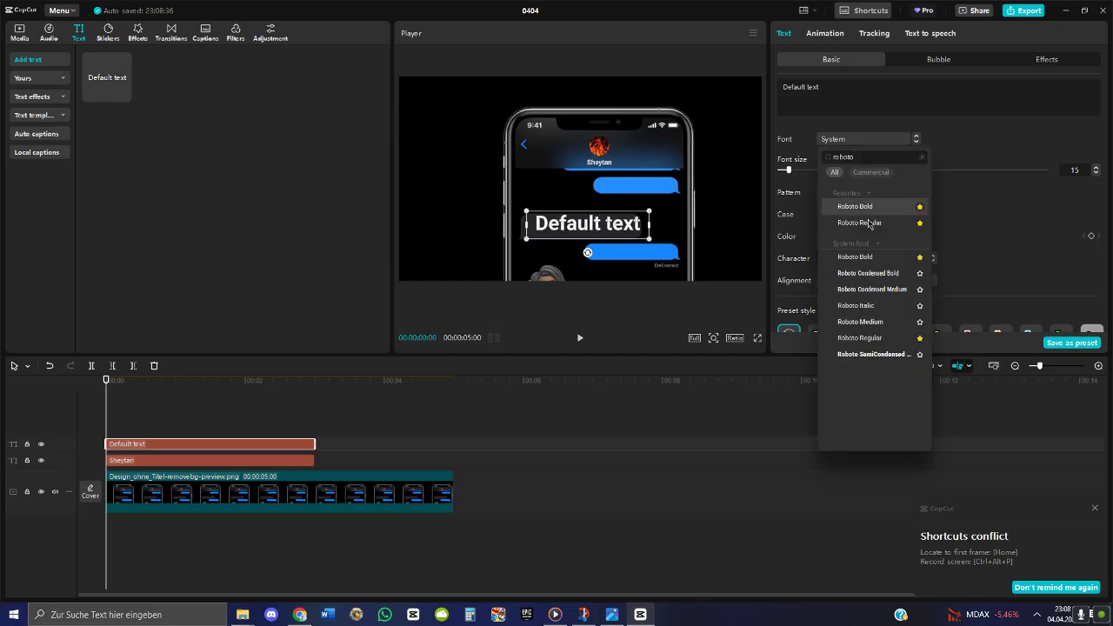
click(880, 224)
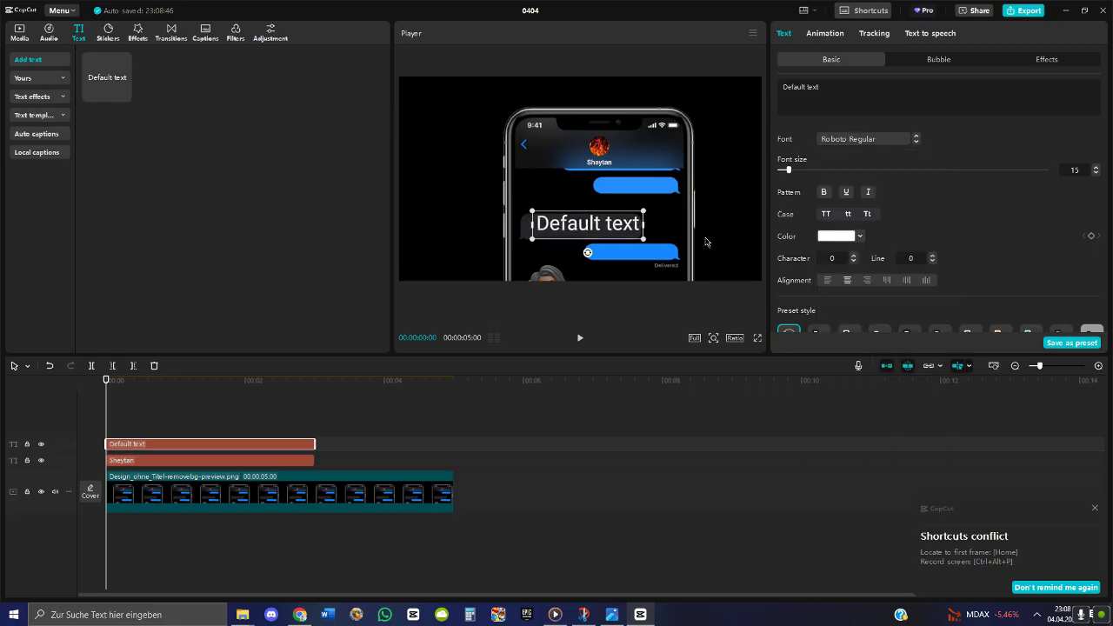
drag(643, 239, 639, 188)
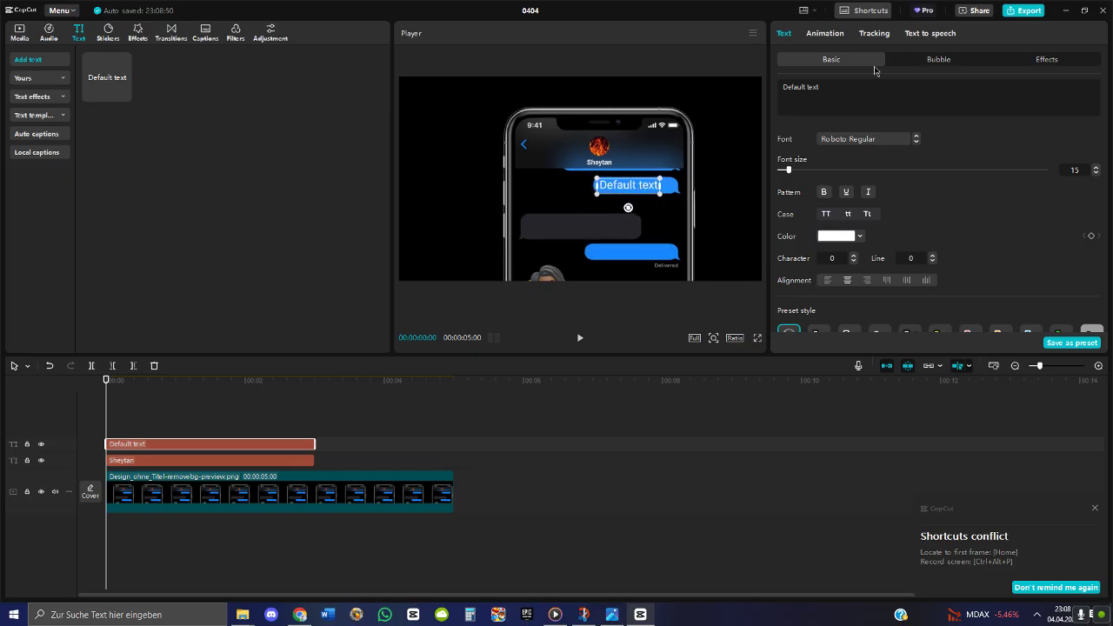
Replace the upper blue bubble's text with "Whats up?" and scale it down slightly inside the bubble
drag(841, 85, 630, 90)
text(Whats)
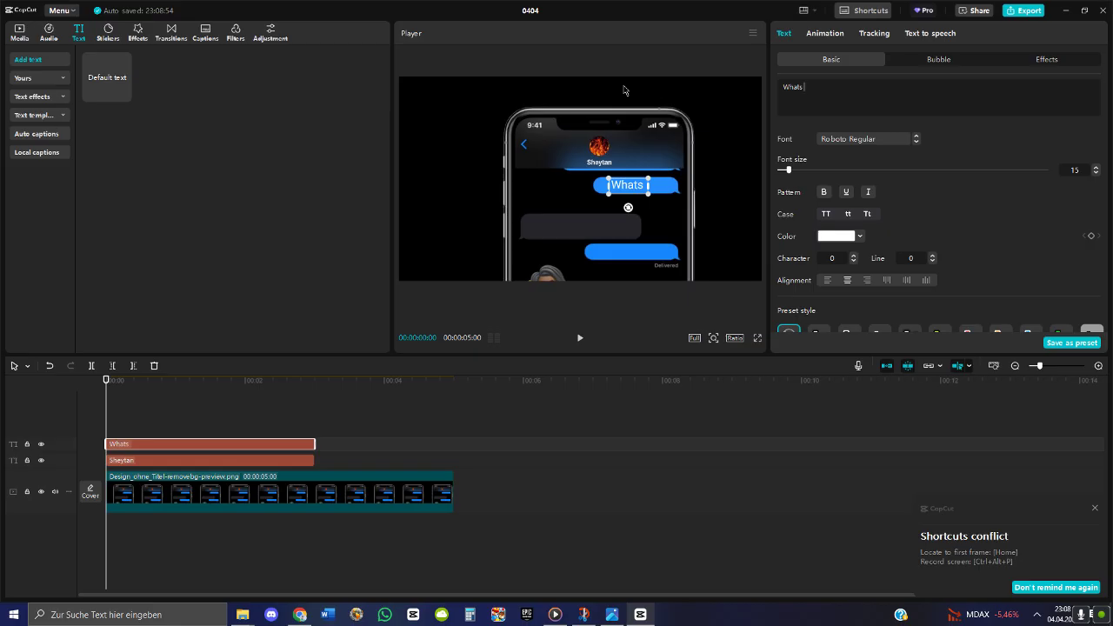
text( up)
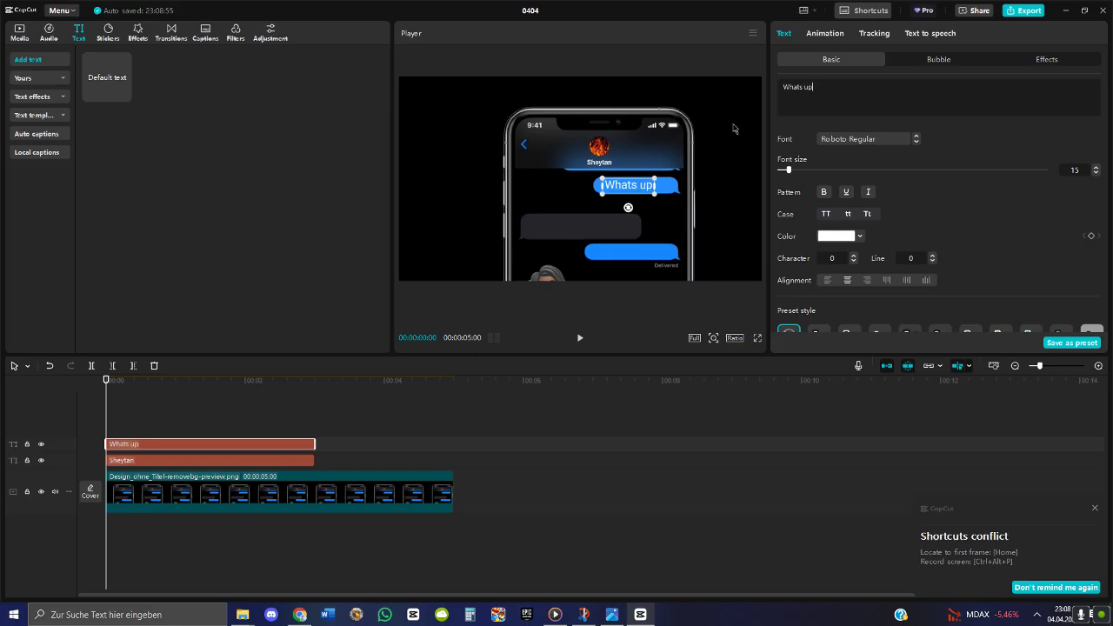
text(?)
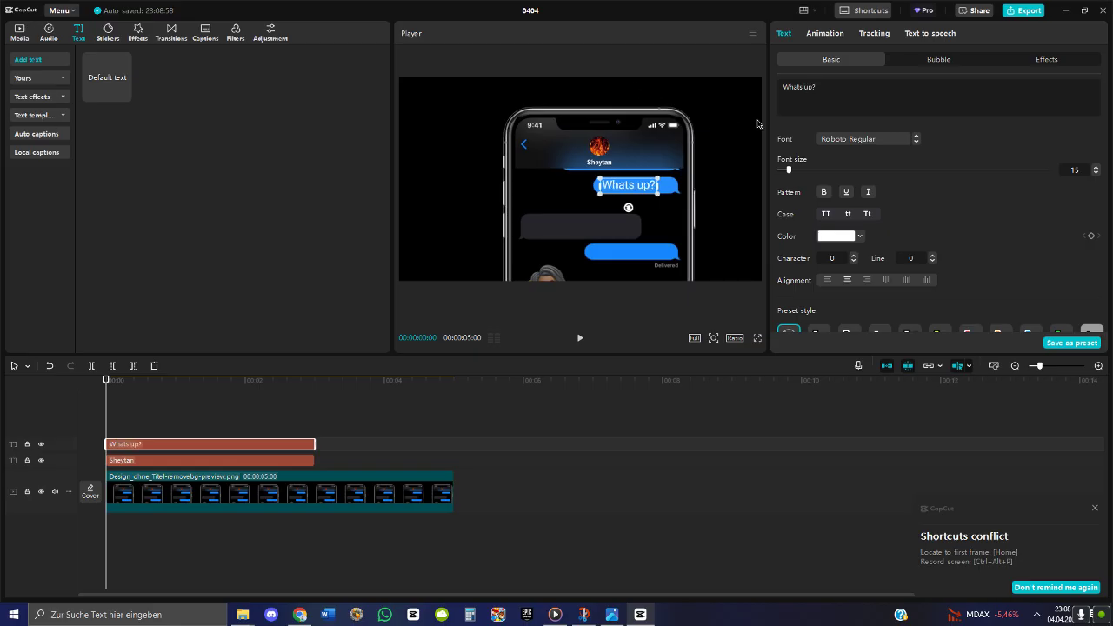
double_click(620, 187)
mouse_move(620, 188)
mouse_down()
mouse_move(651, 193)
mouse_move(627, 179)
mouse_move(627, 190)
mouse_up()
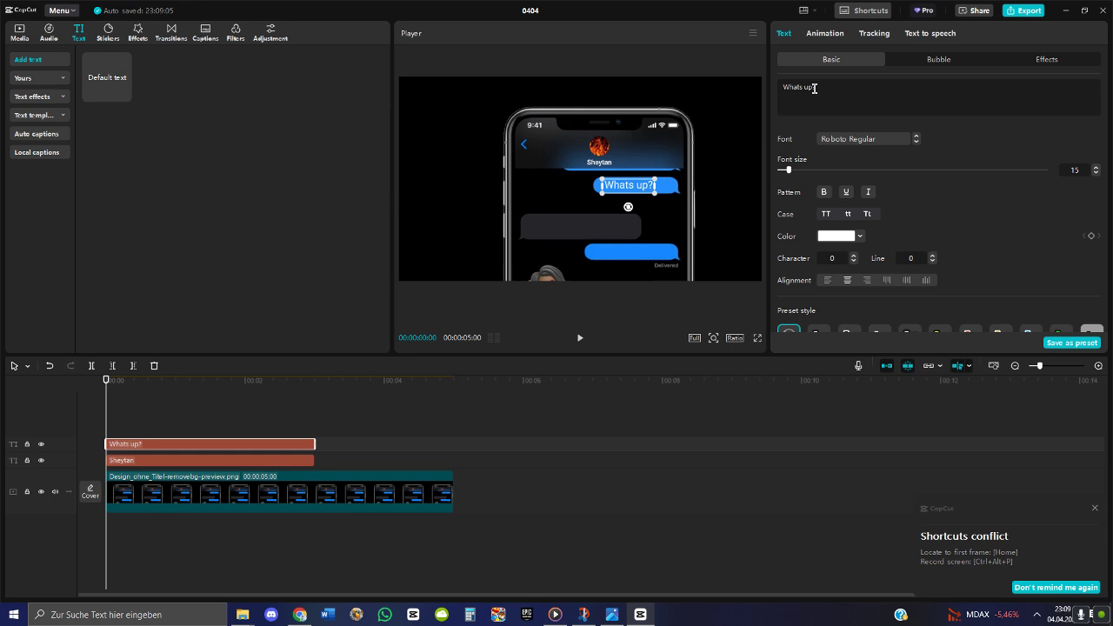
Extend the upper bubble's message to "Whats up brother?" and resize and position it to fit inside the bubble
click(830, 85)
key(Left)
text(bro)
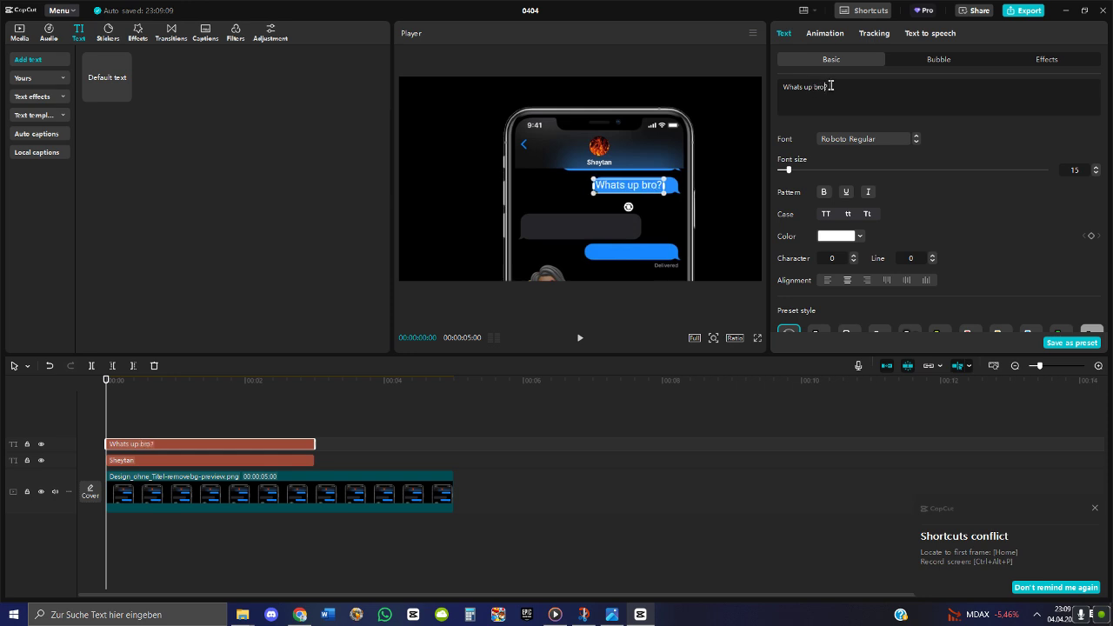
text(ther)
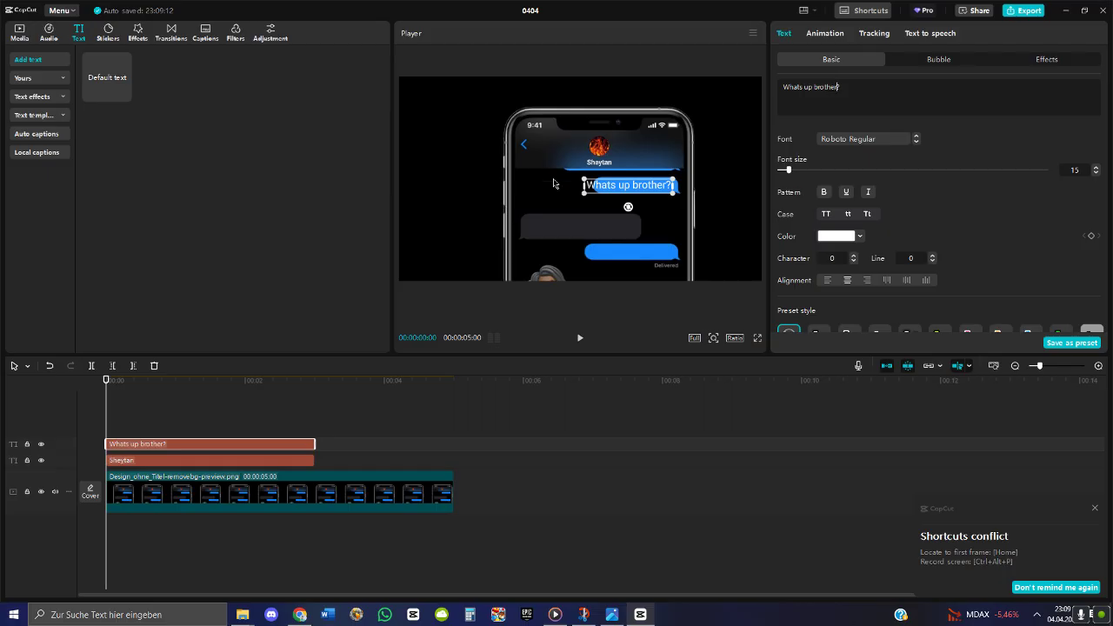
drag(615, 193, 655, 185)
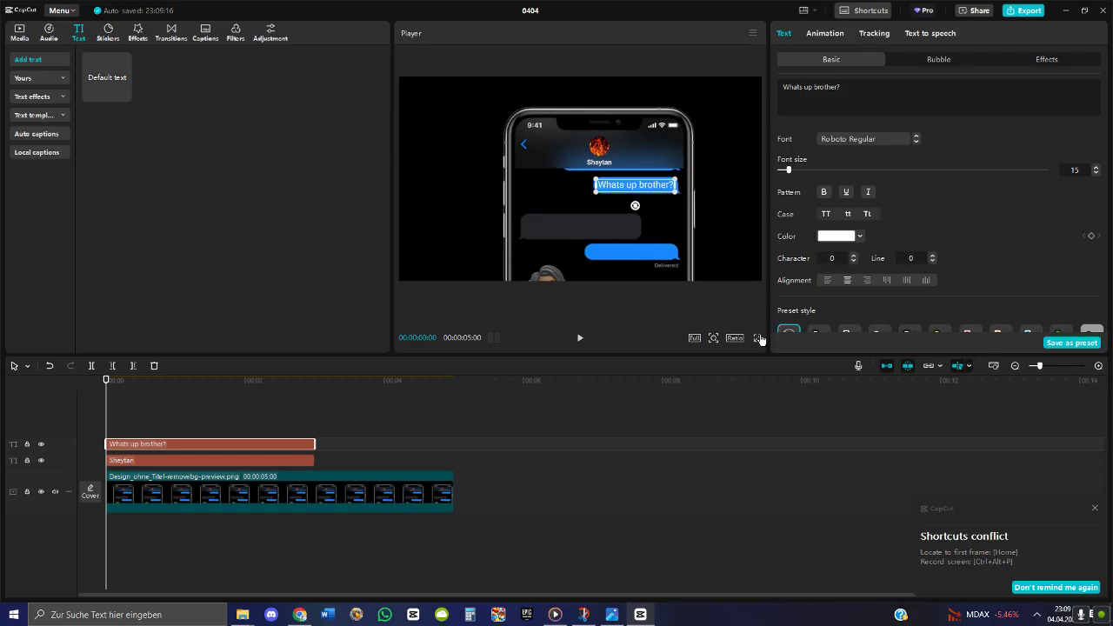
click(758, 338)
key(Escape)
drag(630, 191, 630, 192)
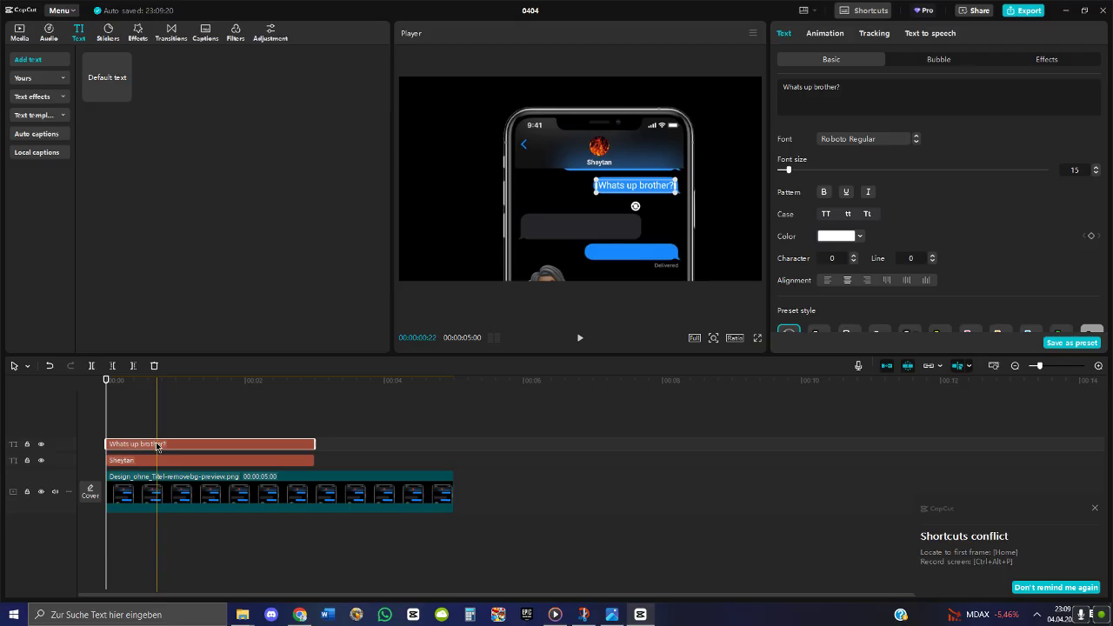
Duplicate the "Whats up brother?" text twice, placing one copy on the grey bubble and the other on the lower blue bubble
key(ctrl+c)
key(ctrl+v)
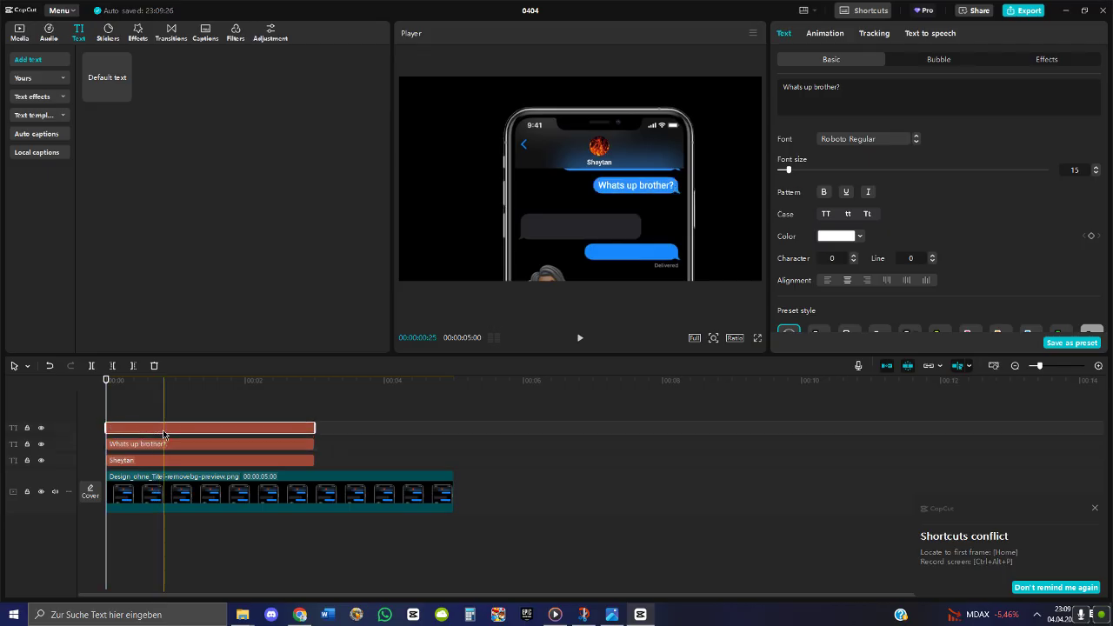
key(ctrl+v)
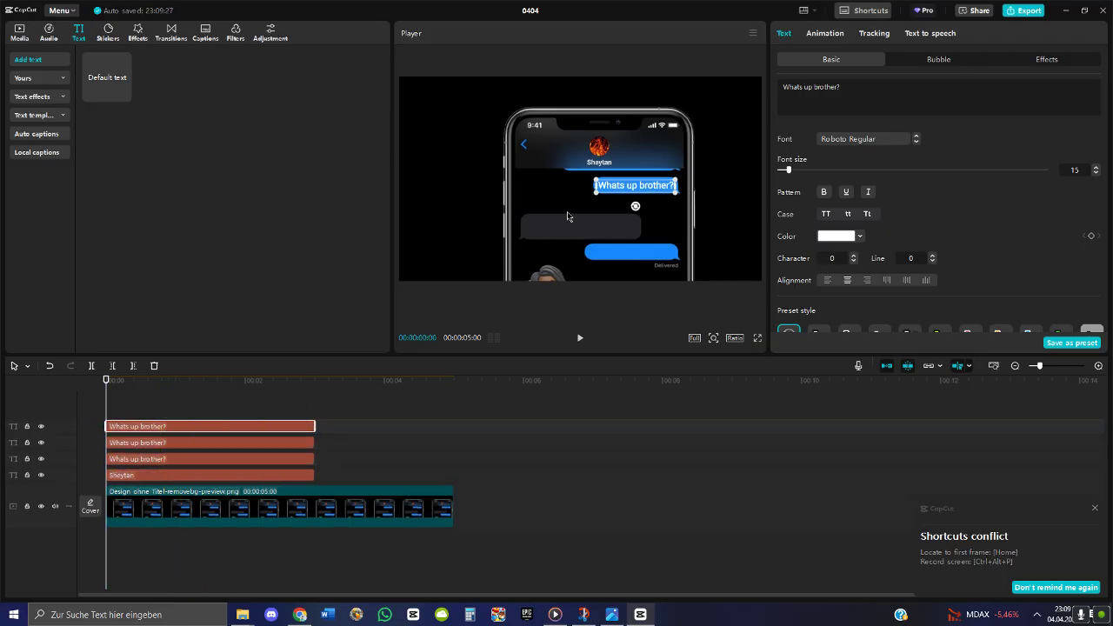
drag(634, 189, 560, 225)
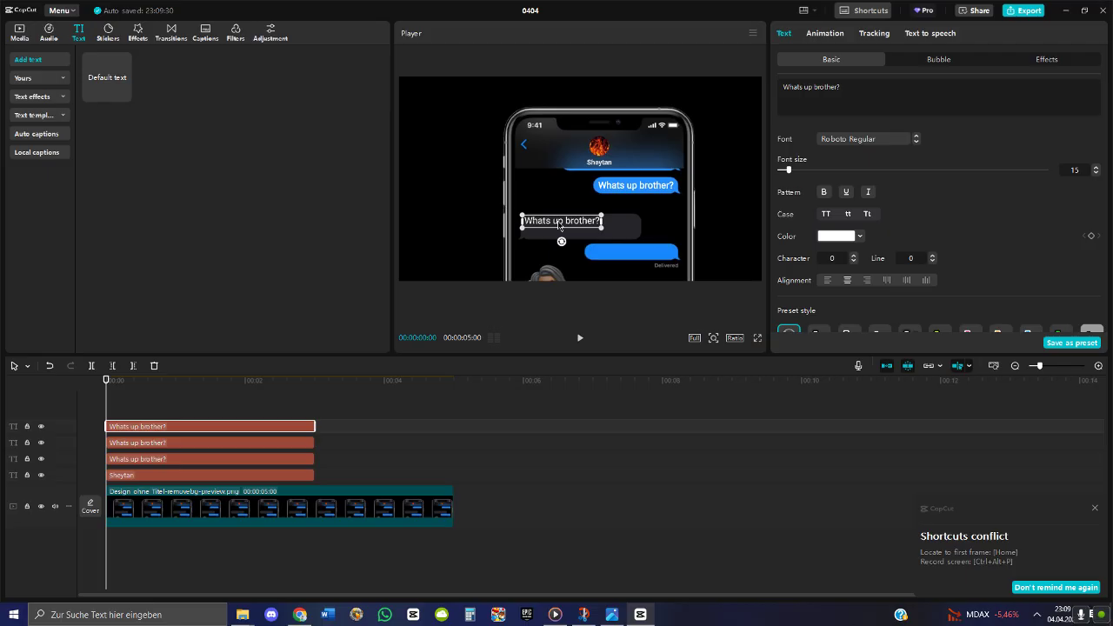
key(Home)
click(198, 441)
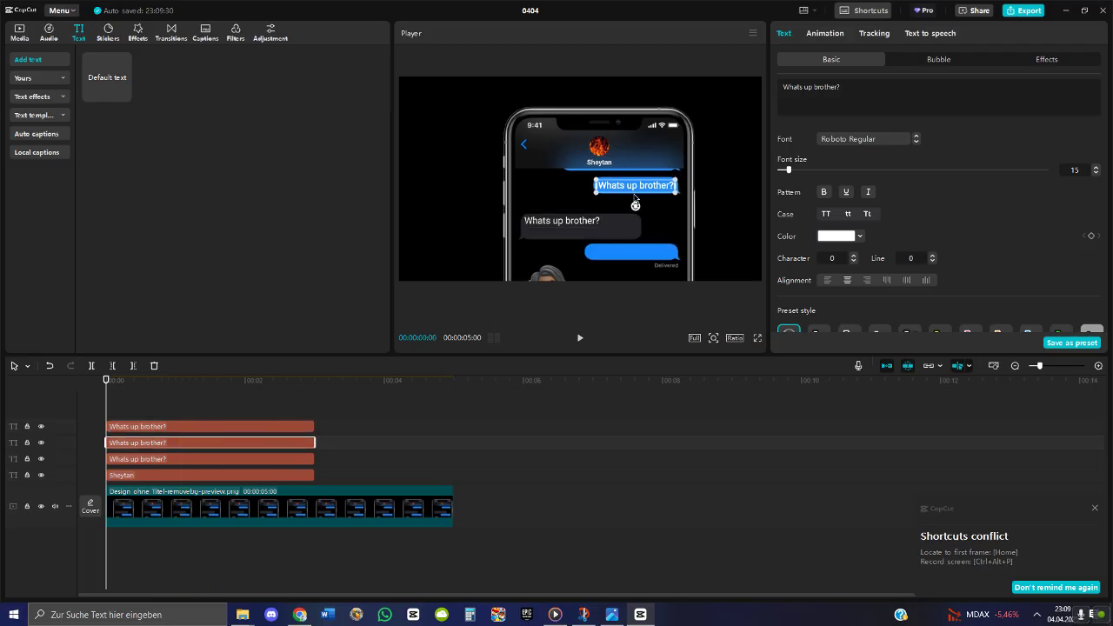
drag(634, 193, 629, 259)
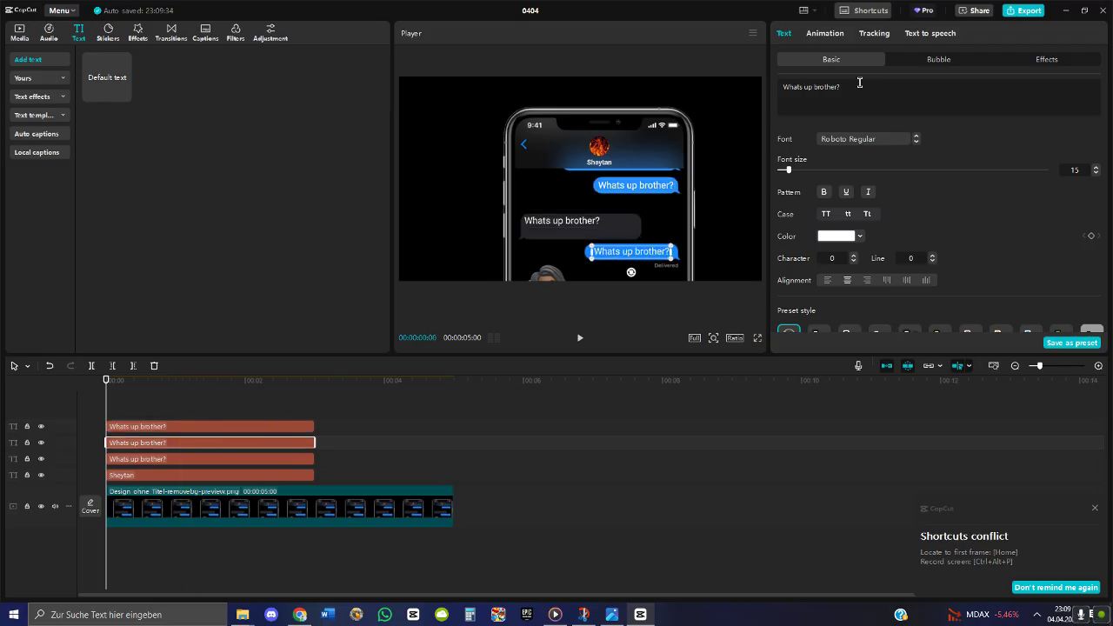
Replace the lower blue bubble's text with "Quran 20:1"
click(858, 86)
key(ctrl+a)
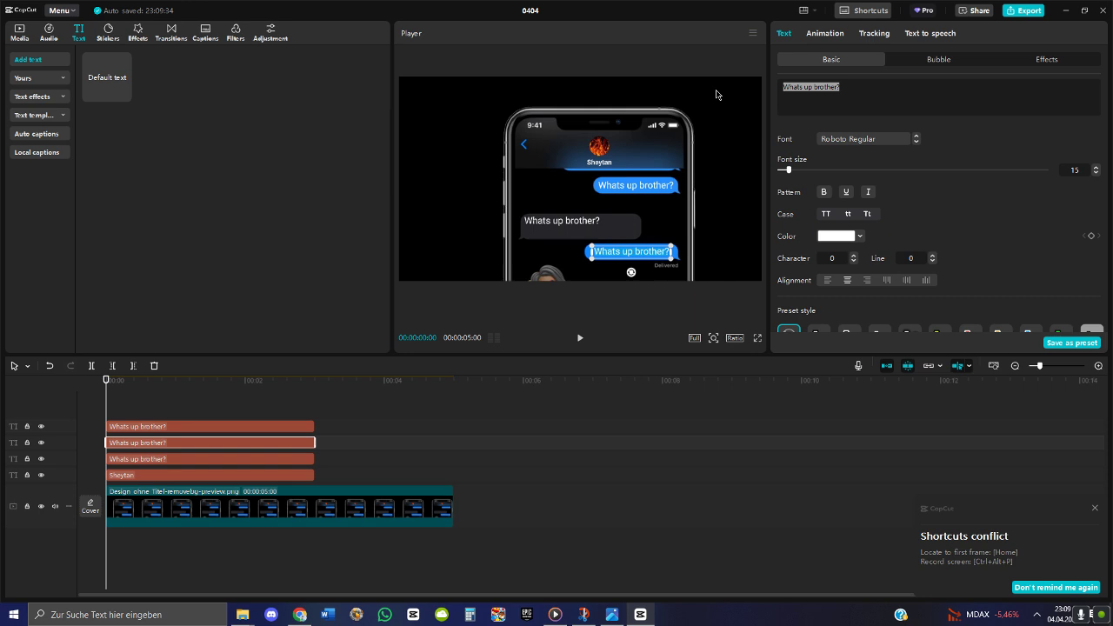
text(Quran)
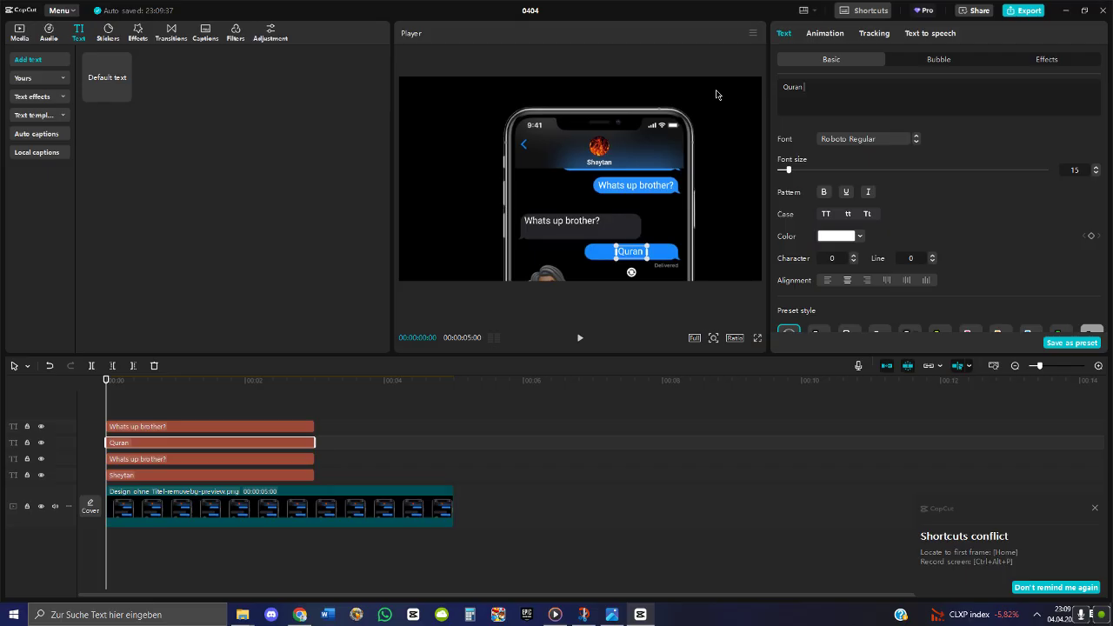
text(20:)
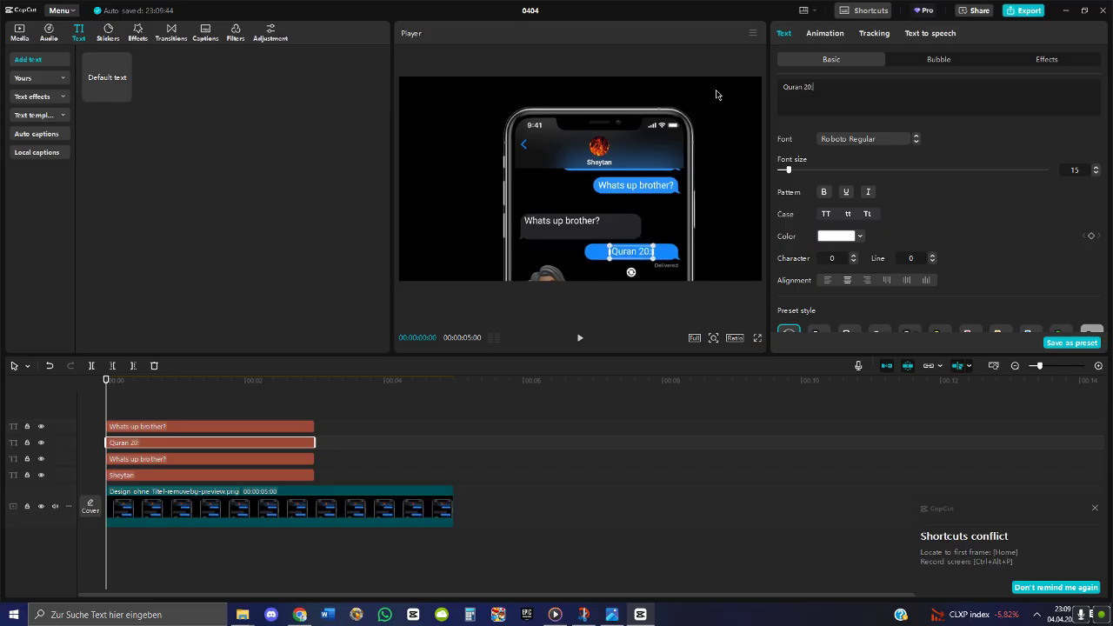
text(1)
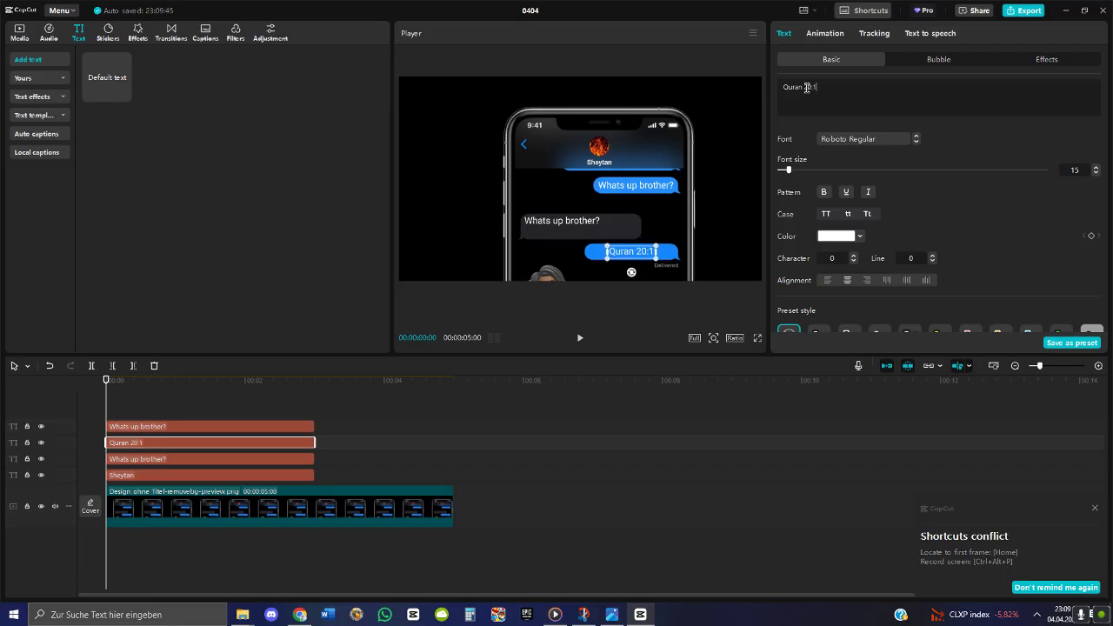
Change the lower blue bubble's text to "Baraqah"
drag(823, 87, 668, 85)
text(Baraqaha)
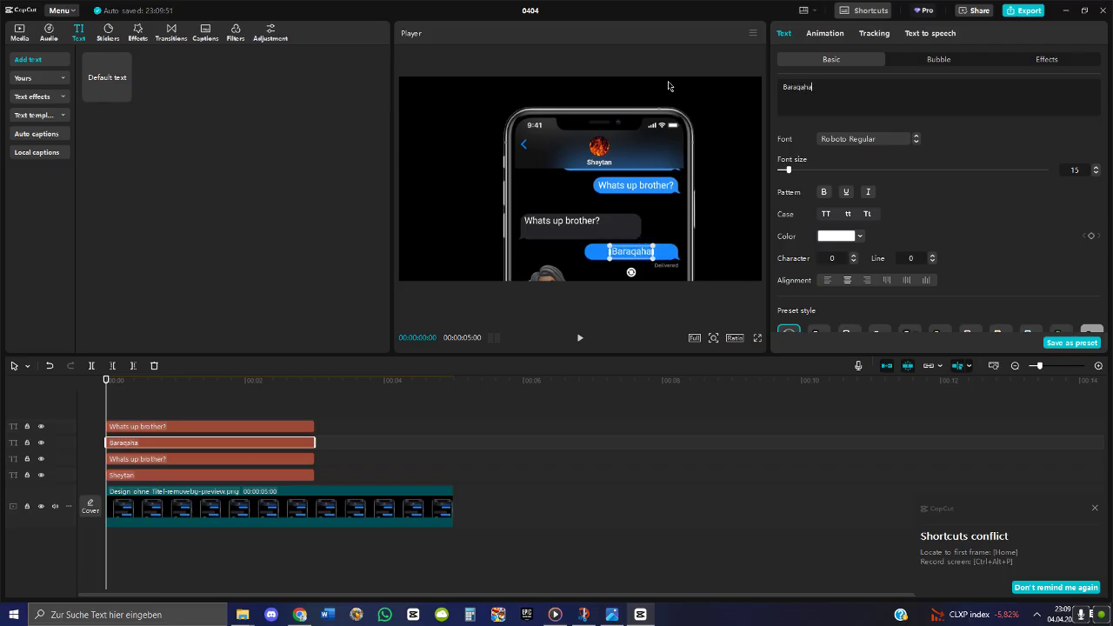
key(BackSpace)
Replace the grey bubble's text with "Lets to go the club man" and reposition it inside the bubble
click(580, 225)
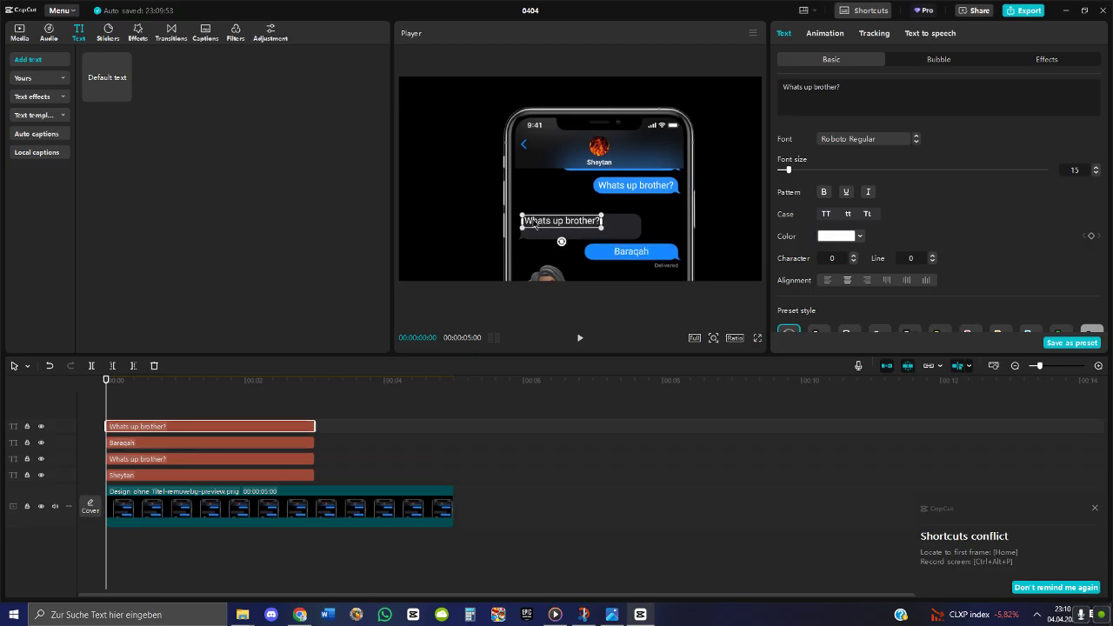
drag(842, 89, 696, 94)
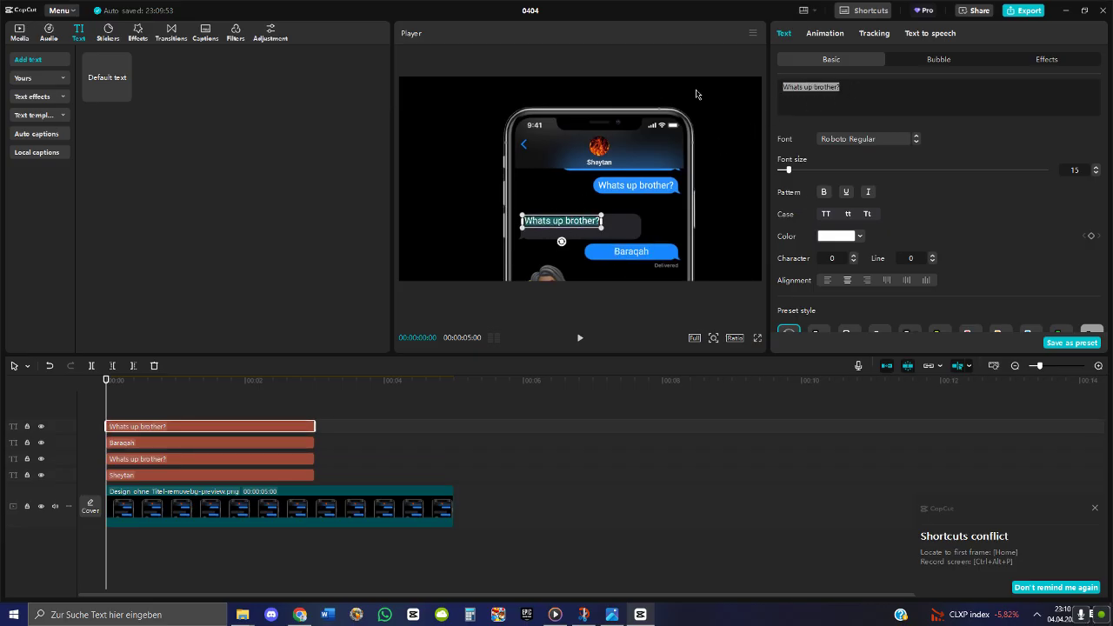
text(Lets )
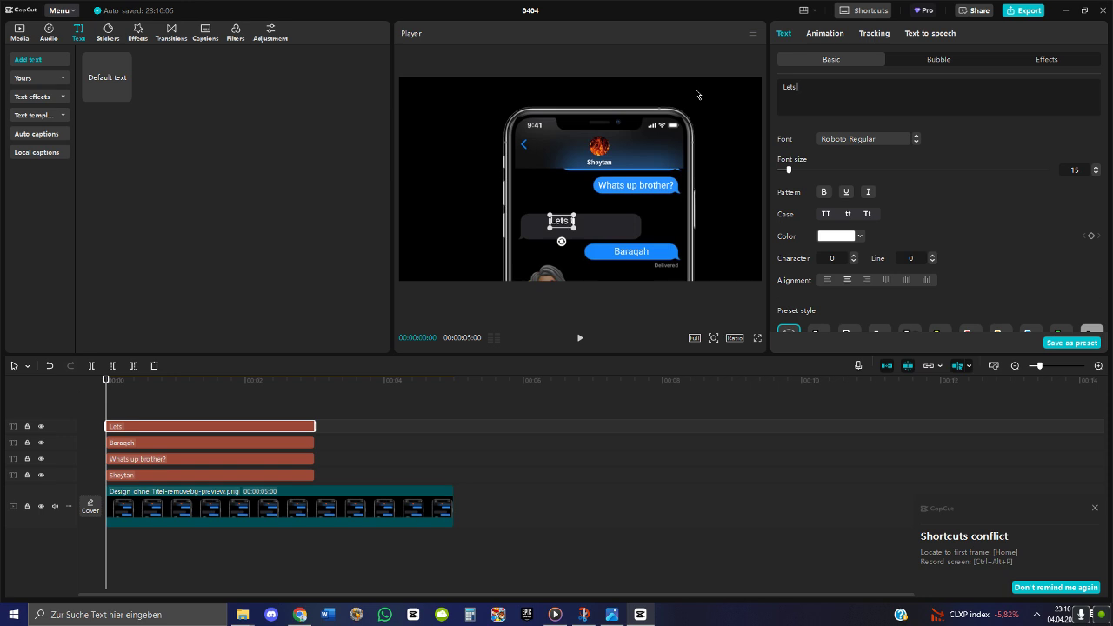
text(to go t)
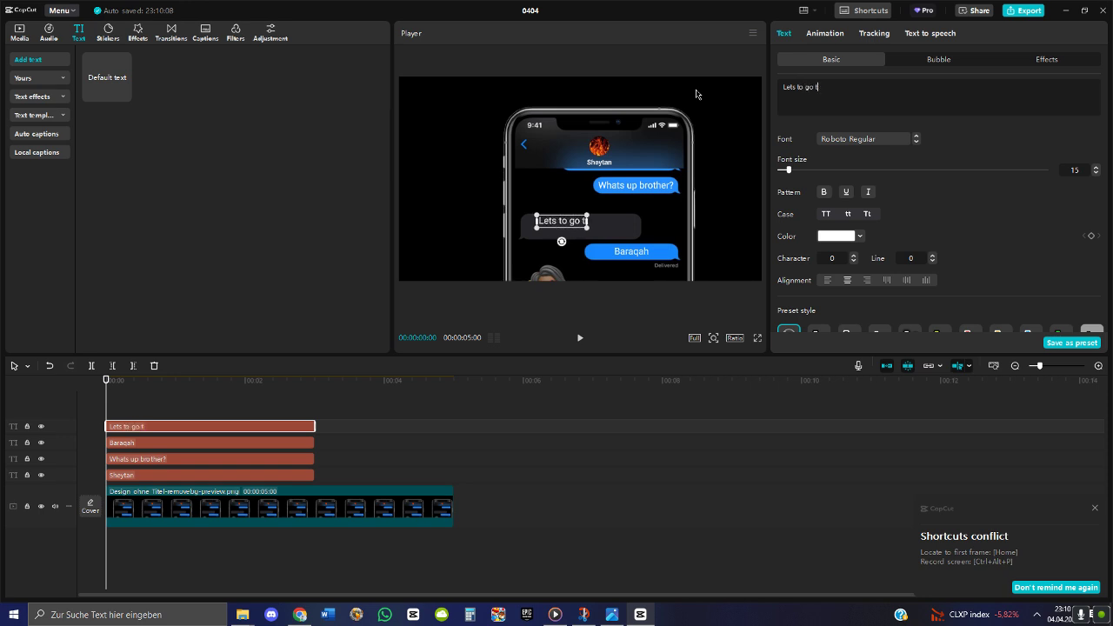
text(he club man)
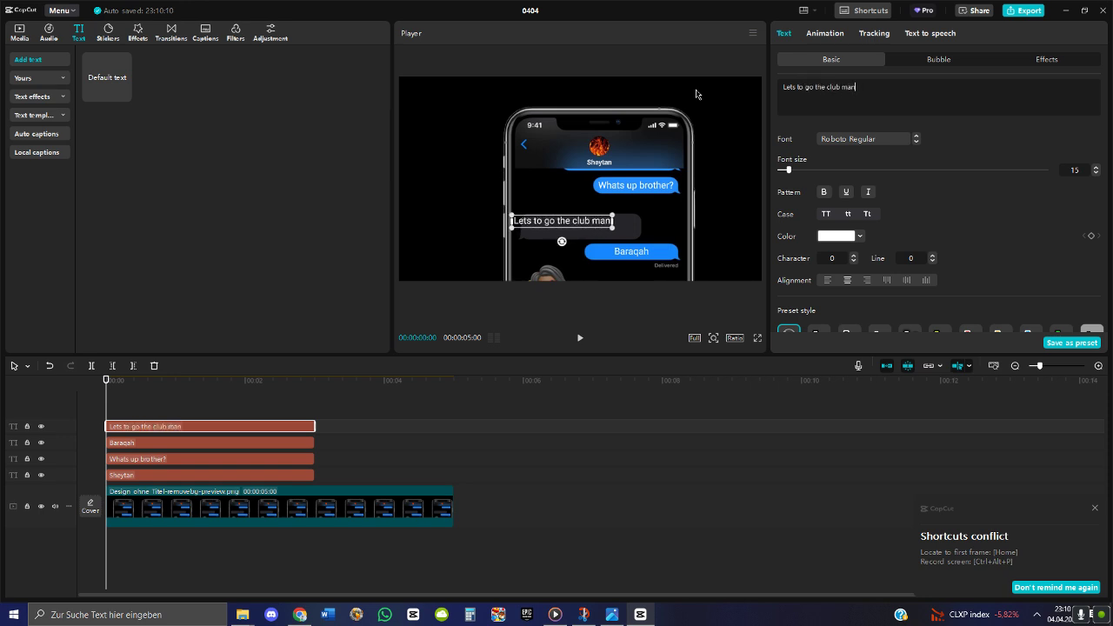
drag(548, 226, 560, 228)
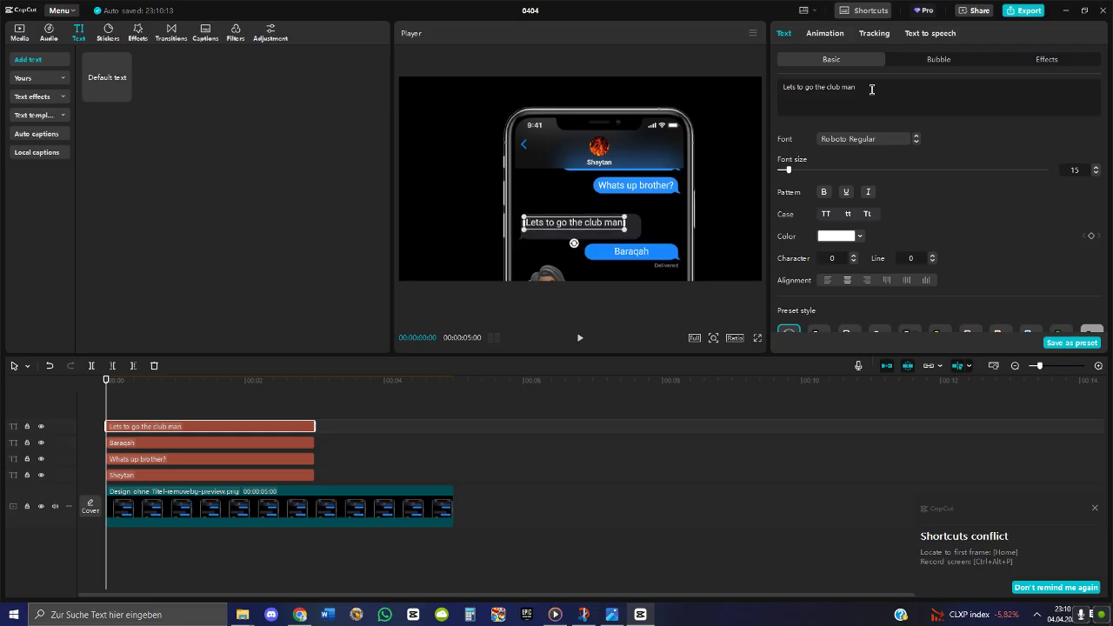
Extend the grey bubble's message to two lines reading "Lets to go the club man," and "the ladies waiting already", centred over the bubble
click(871, 89)
text(, the)
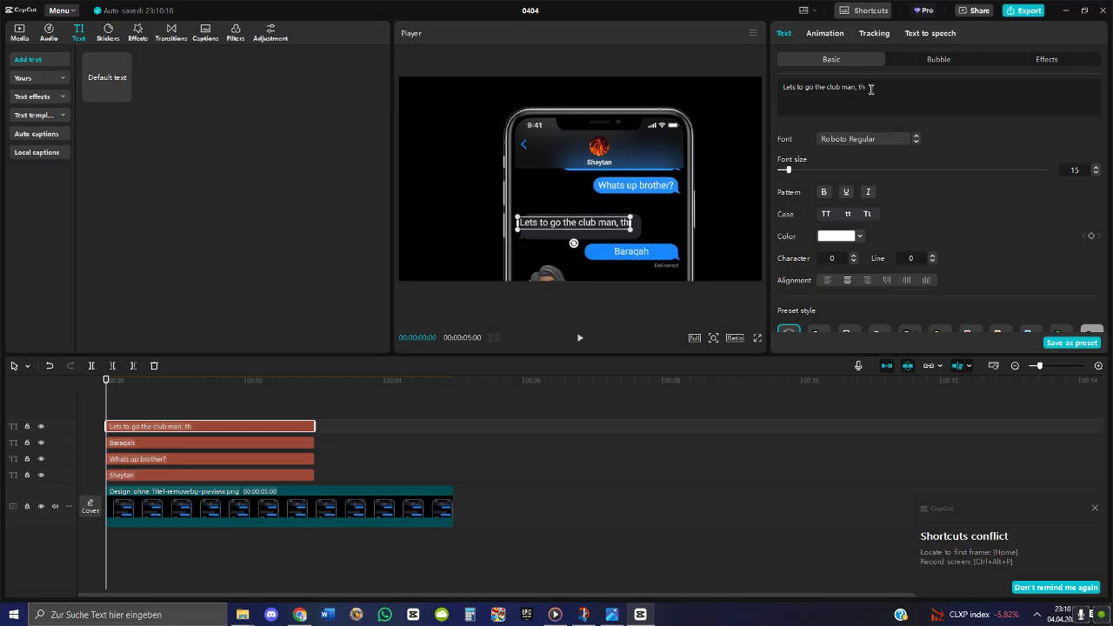
key(Return)
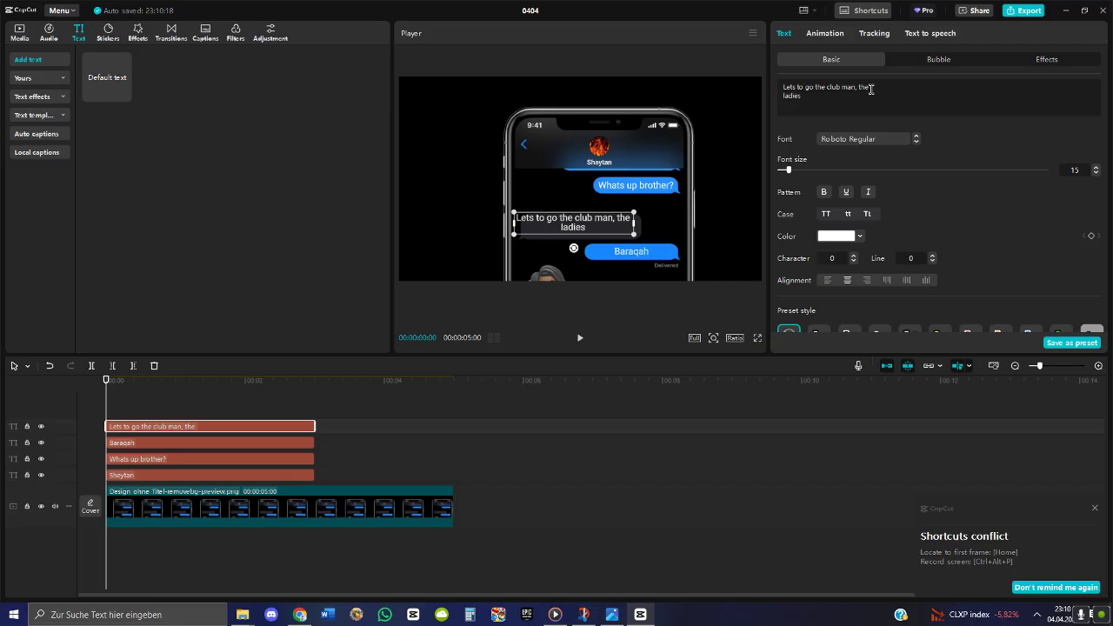
text(ting already)
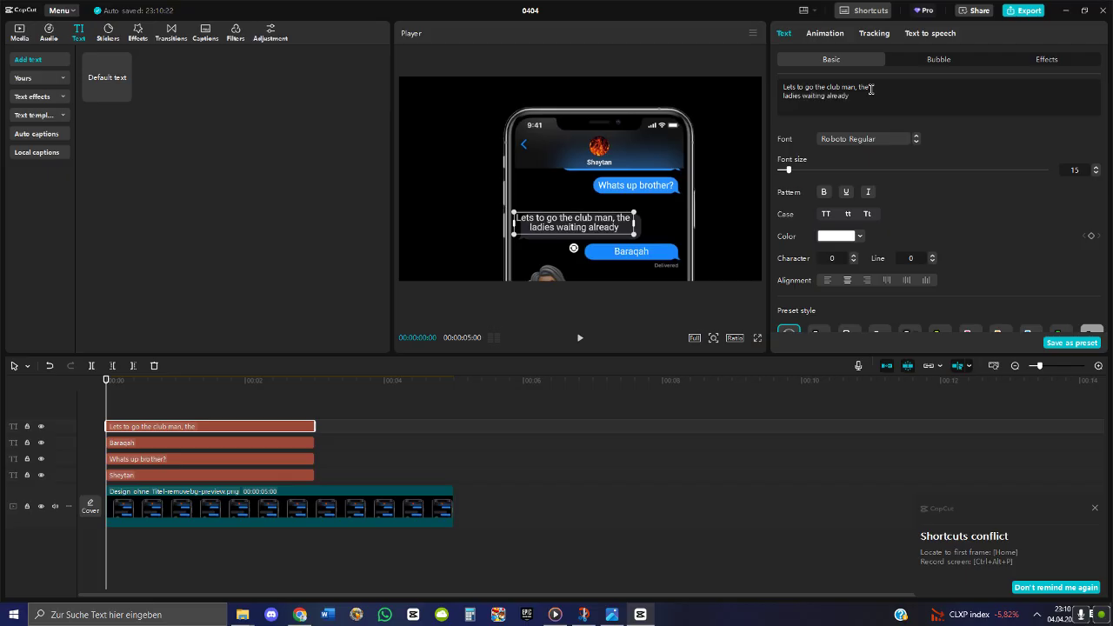
drag(561, 230, 569, 233)
key(BackSpace)
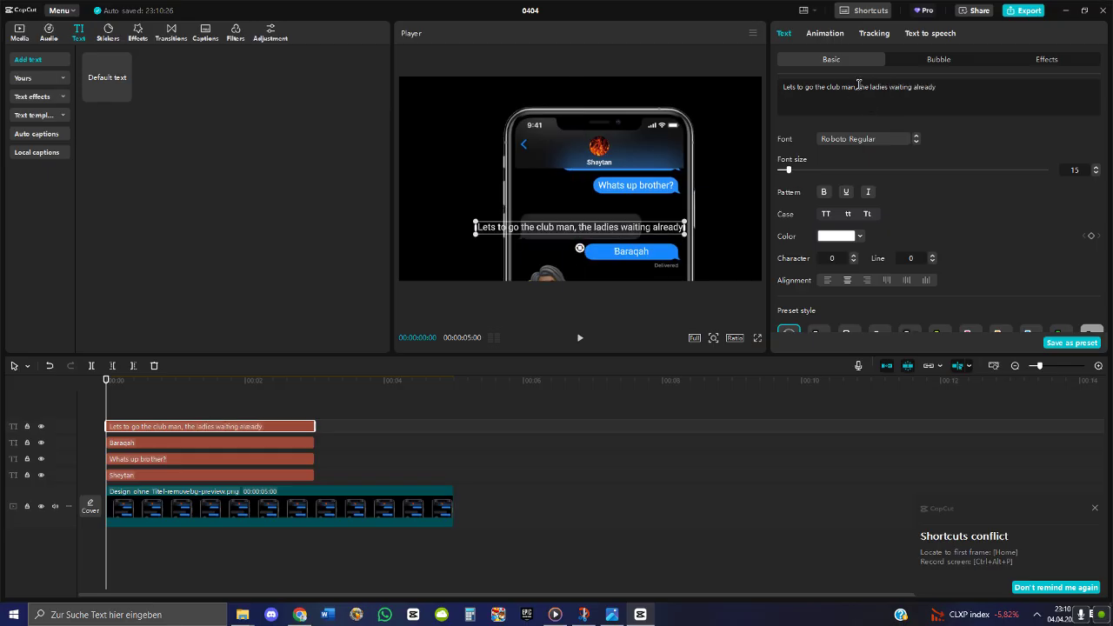
key(Return)
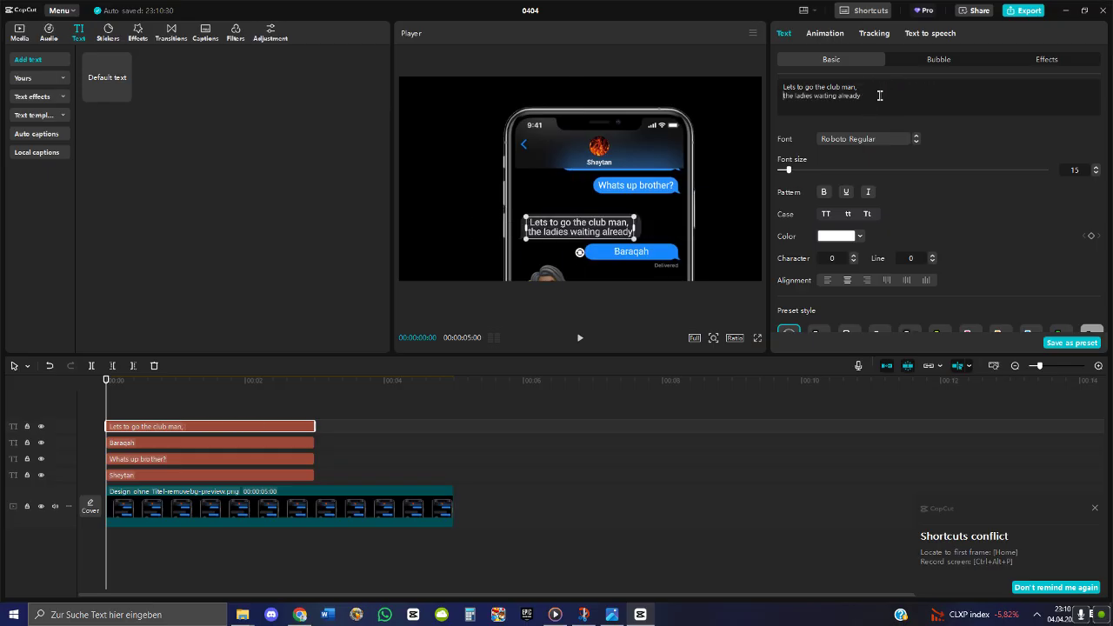
Left-align the grey bubble's two-line message and nudge it slightly upward, checking the layout in full-screen preview
click(759, 339)
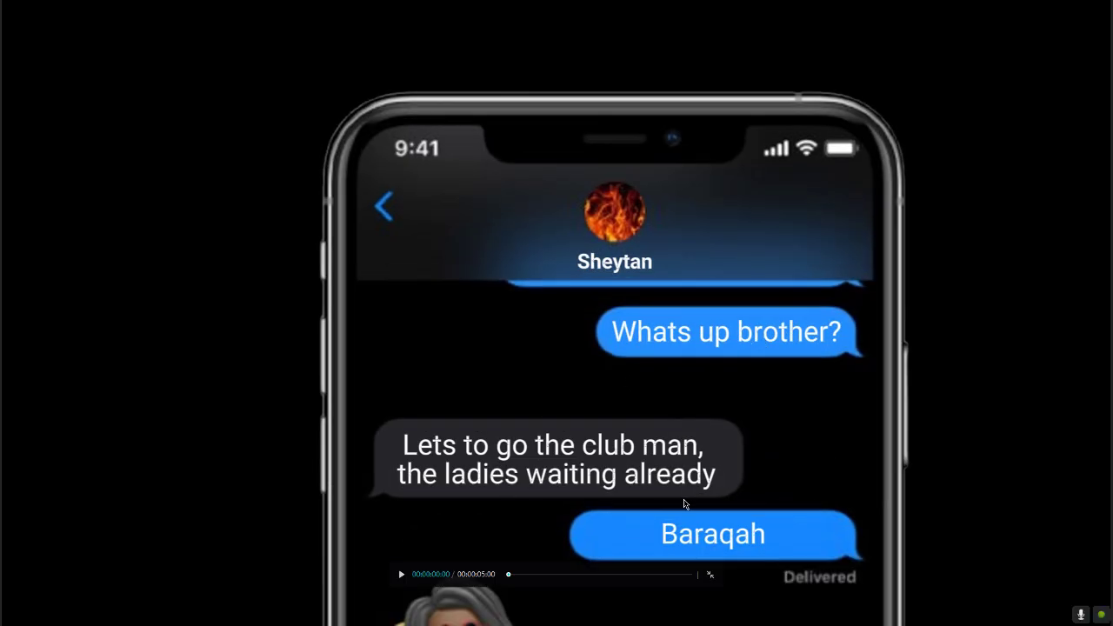
key(Escape)
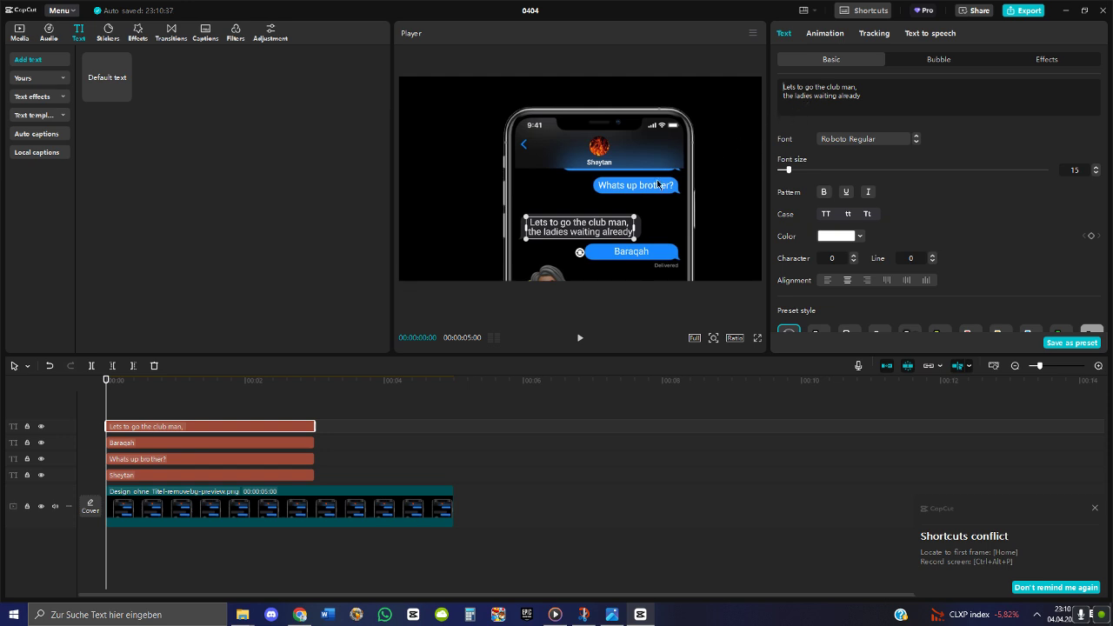
click(529, 219)
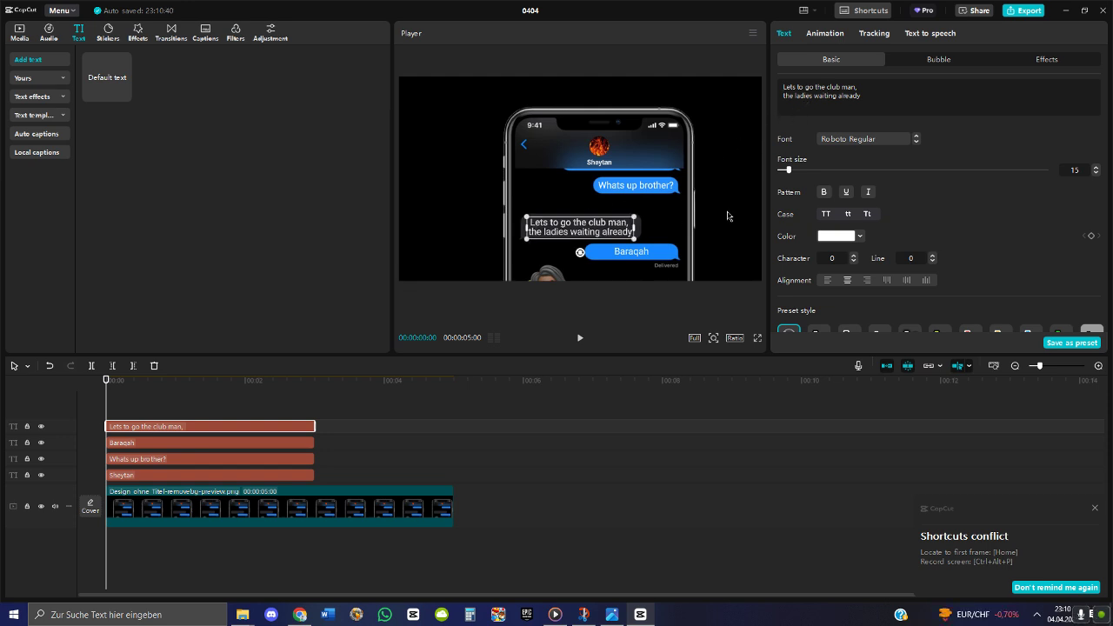
click(828, 280)
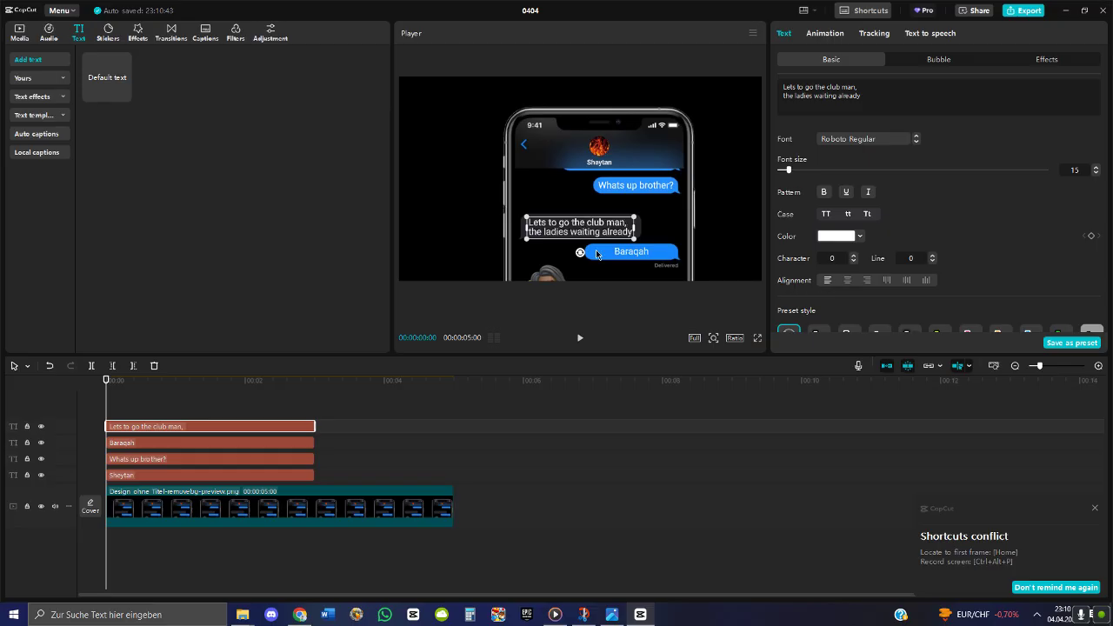
drag(551, 233, 548, 231)
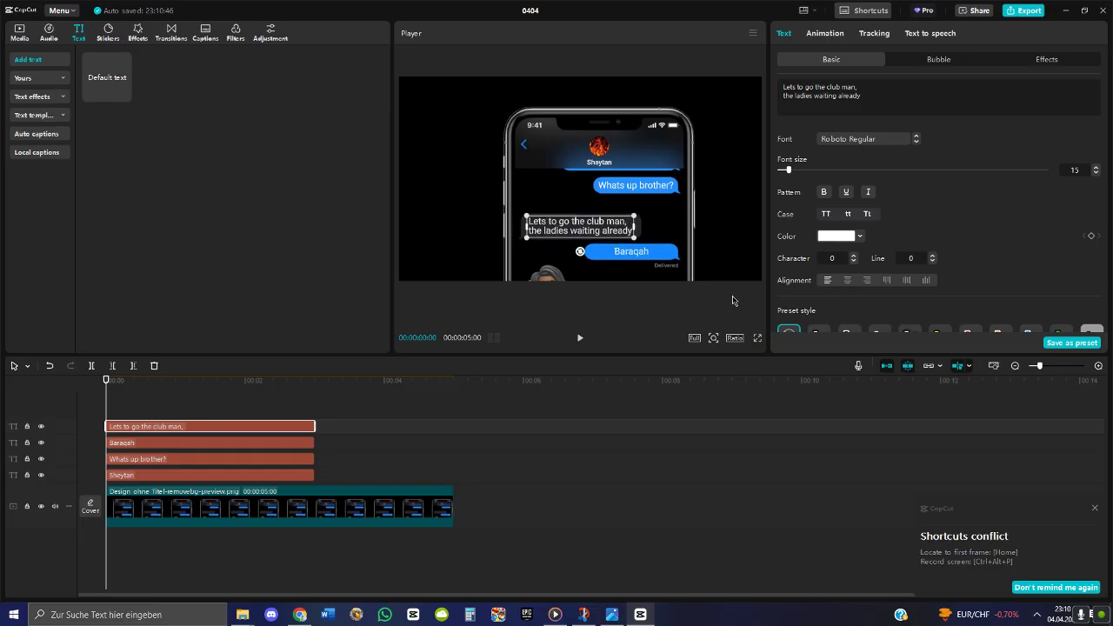
click(757, 344)
key(Escape)
Lengthen the phone image clip to about 15 seconds and extend the contact-name text clip to the same end point
click(411, 513)
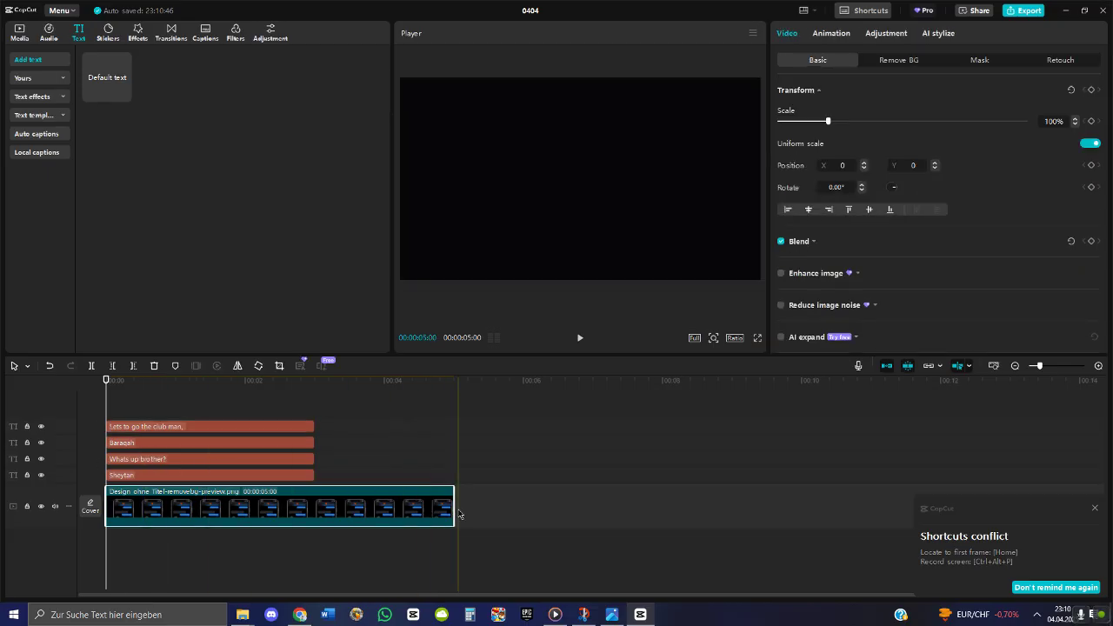
scroll(374, 507, down, 2)
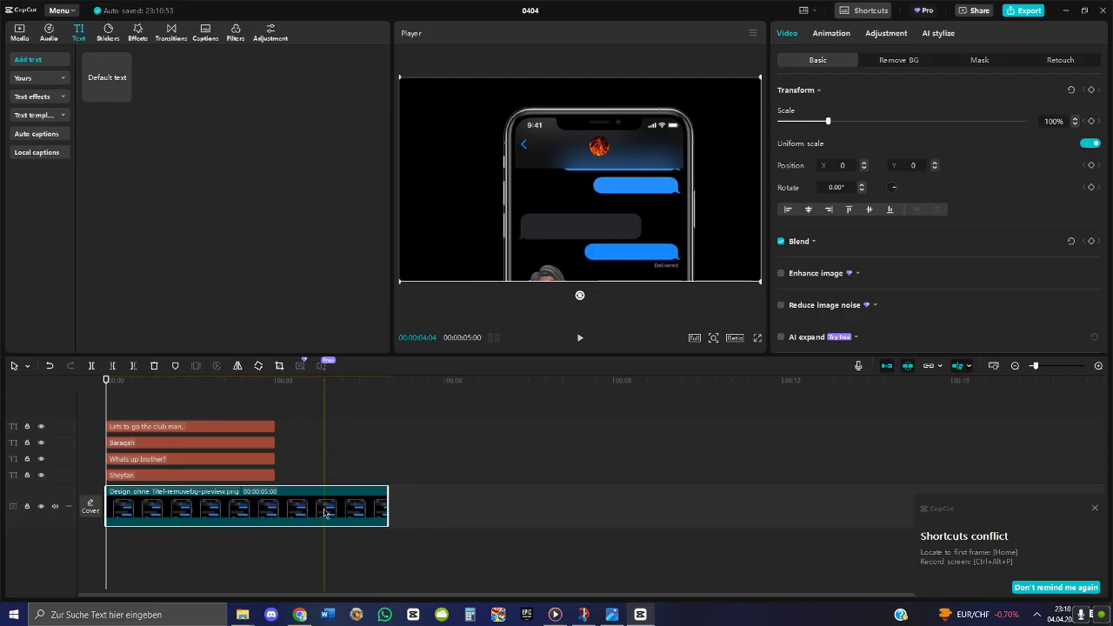
drag(488, 499, 909, 487)
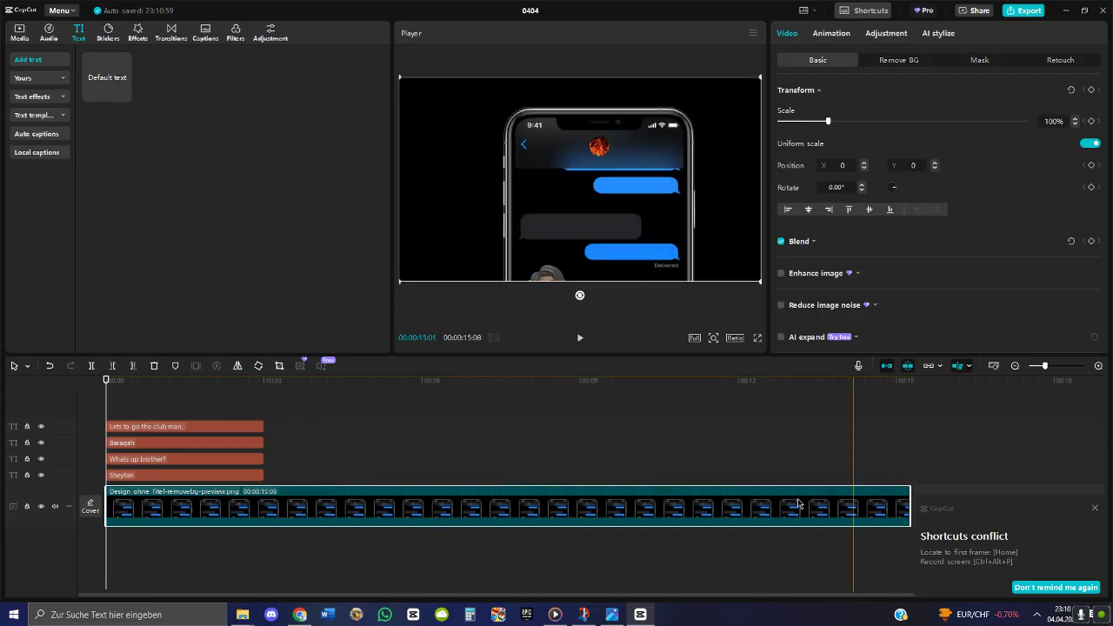
click(203, 475)
drag(265, 475, 910, 485)
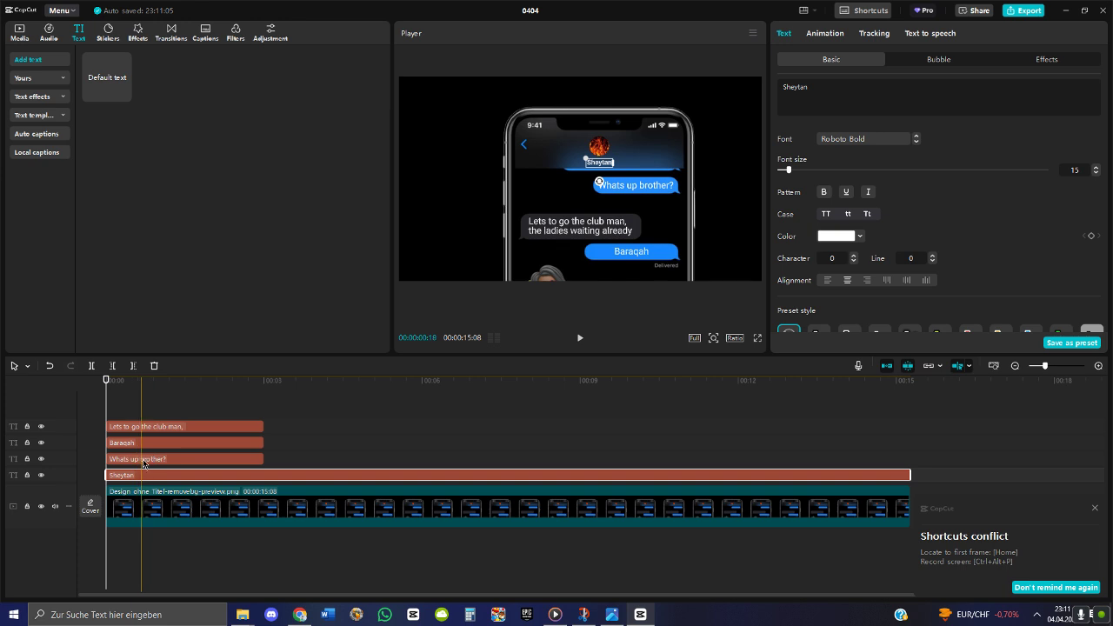
Stagger the message clips to start at about 1.4 s for "Whats up brother?", 4.6 s for the grey bubble's text and 6.5 s for "Baraqah"
drag(132, 458, 437, 444)
click(212, 444)
click(201, 426)
drag(174, 426, 483, 430)
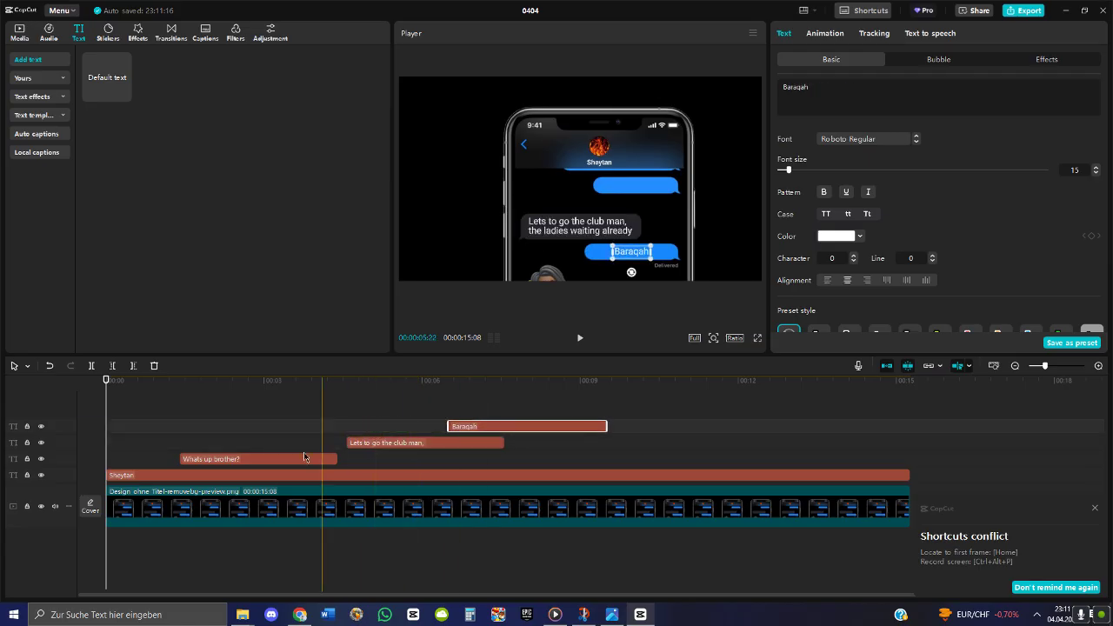
Extend the "Whats up brother?", grey bubble and "Baraqah" text clips to the end of the phone image clip
click(303, 450)
click(331, 458)
drag(338, 457, 905, 454)
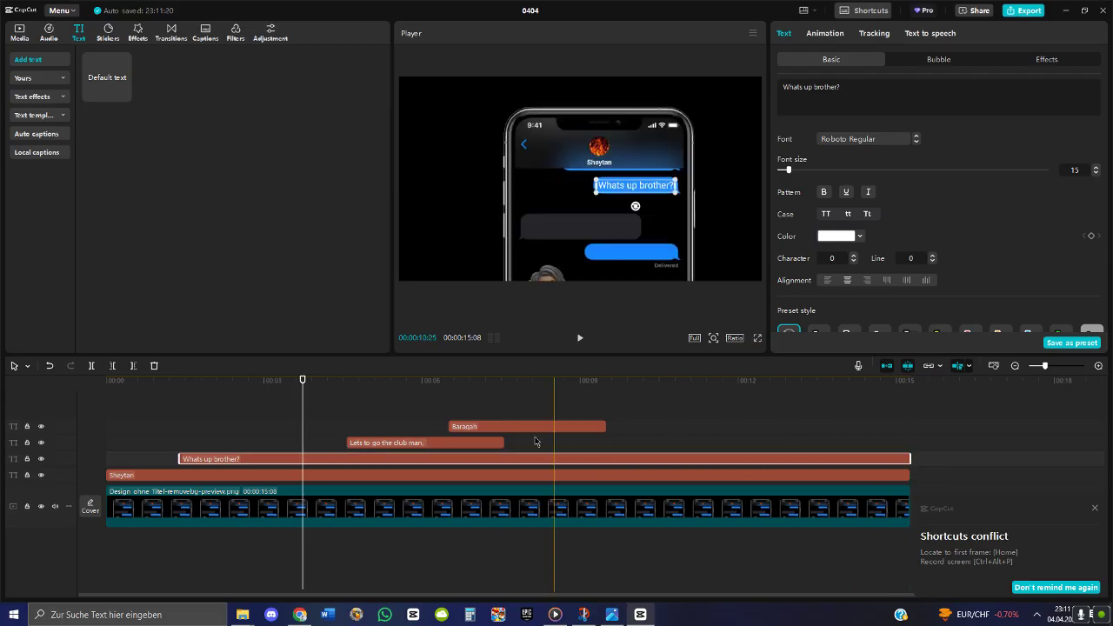
click(487, 443)
drag(503, 442, 920, 444)
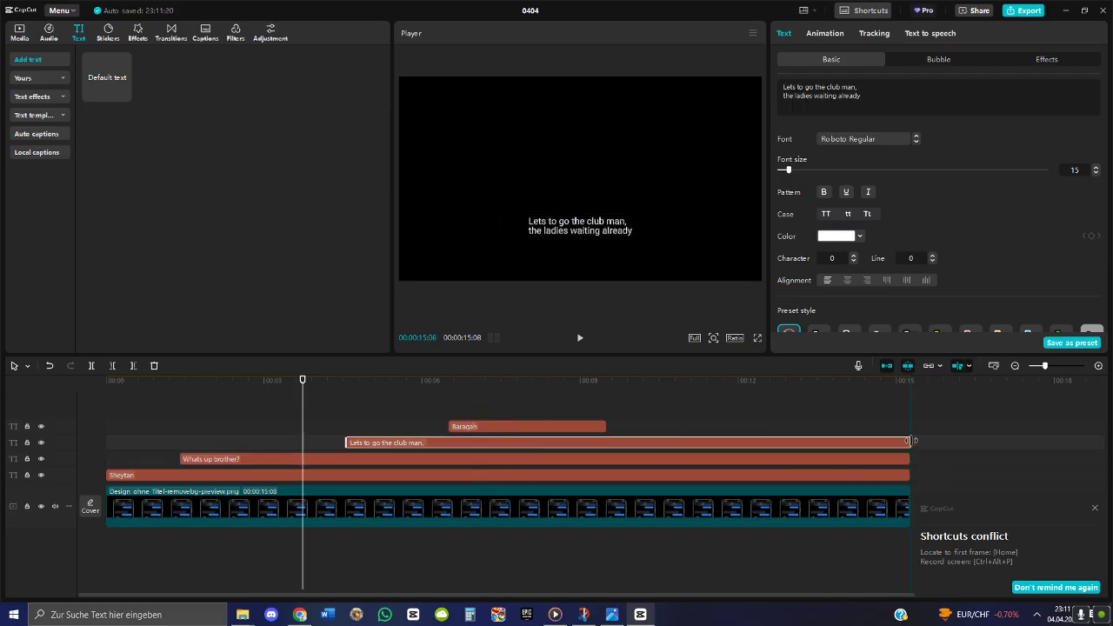
click(587, 430)
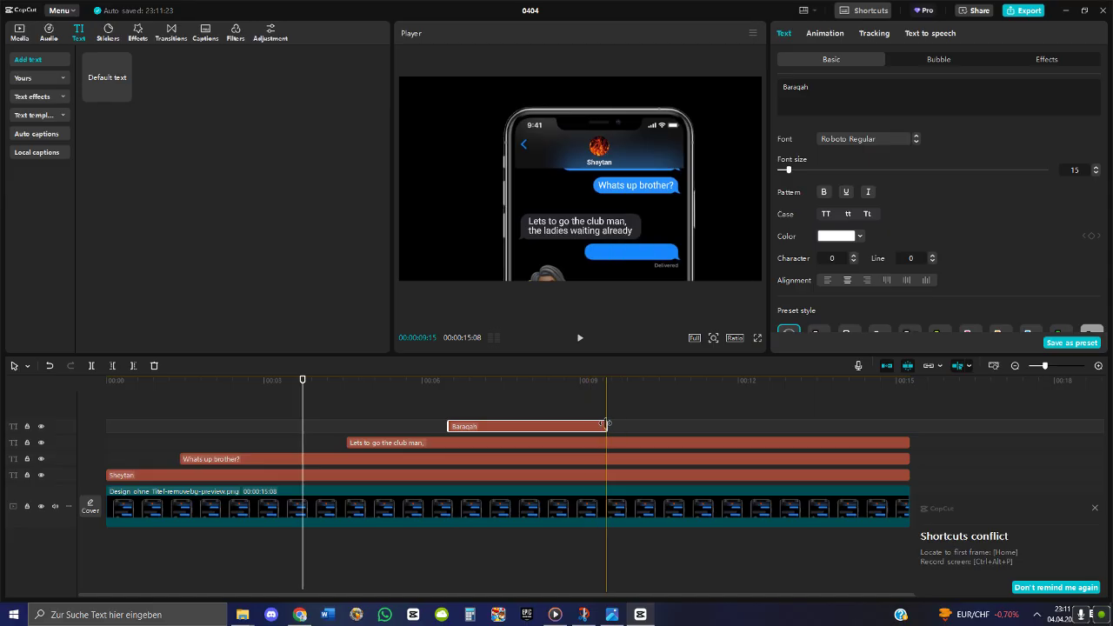
drag(606, 427, 910, 426)
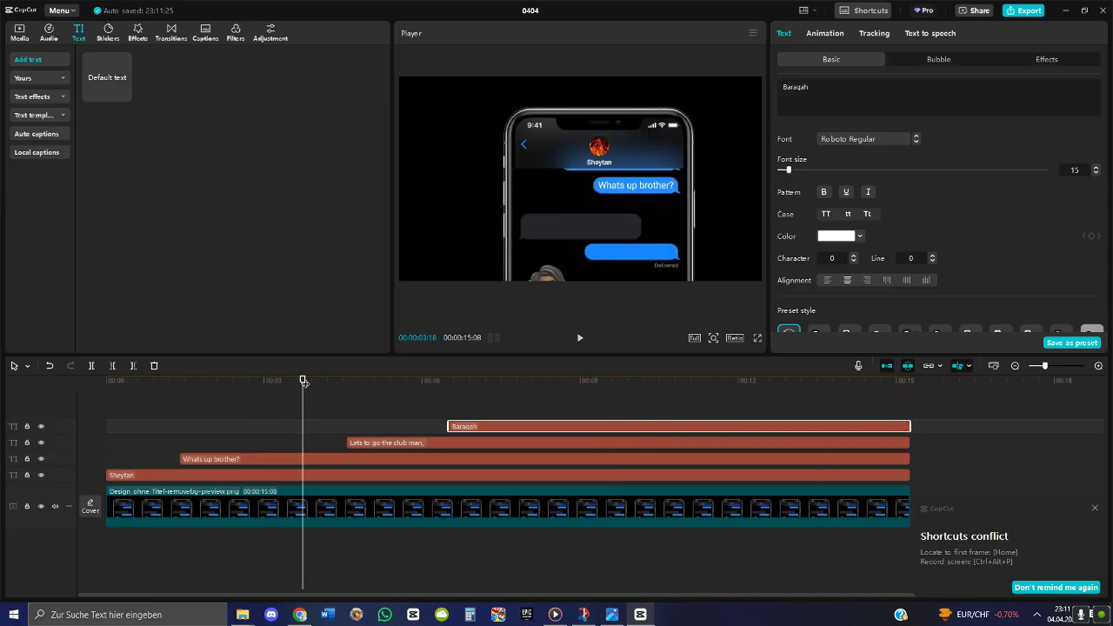
Apply the Typewriter entrance animation to the "Whats up brother?" text
drag(303, 381, 200, 403)
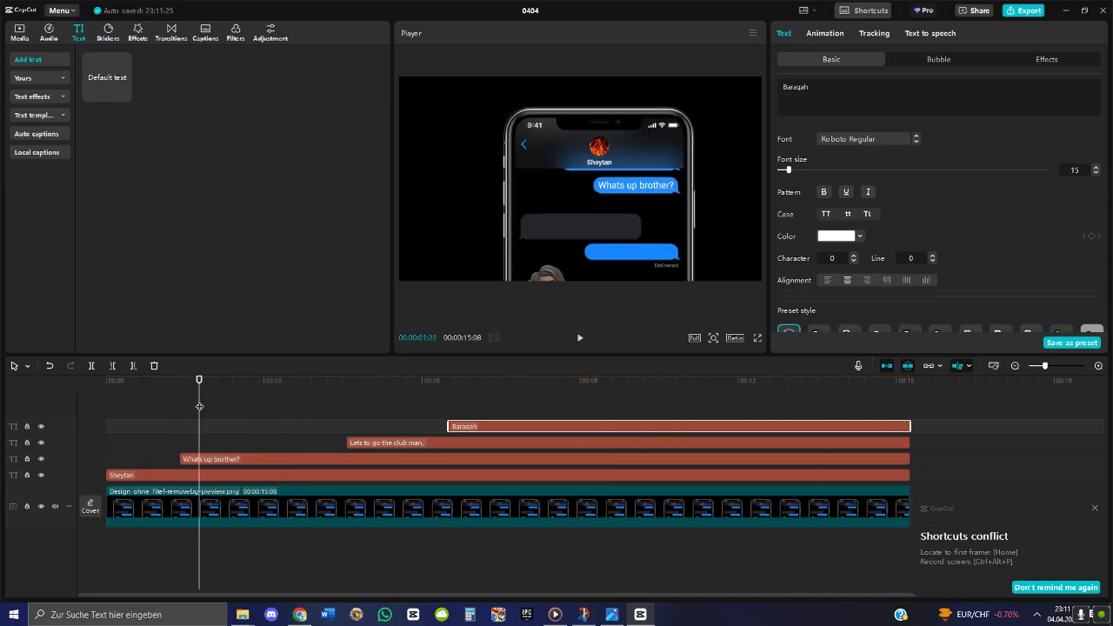
click(220, 461)
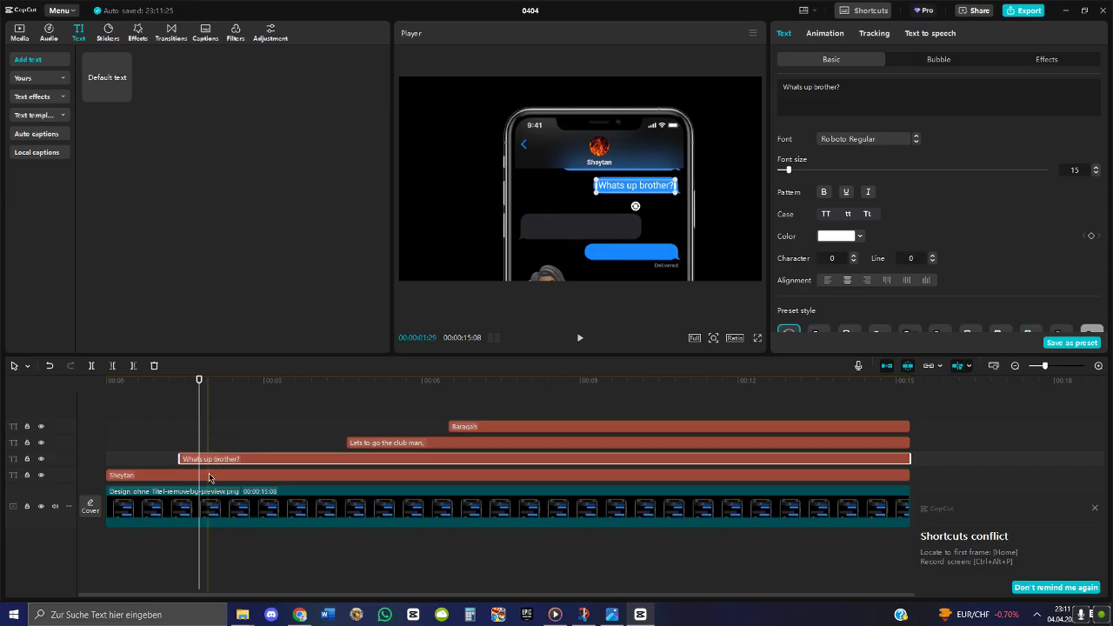
click(832, 38)
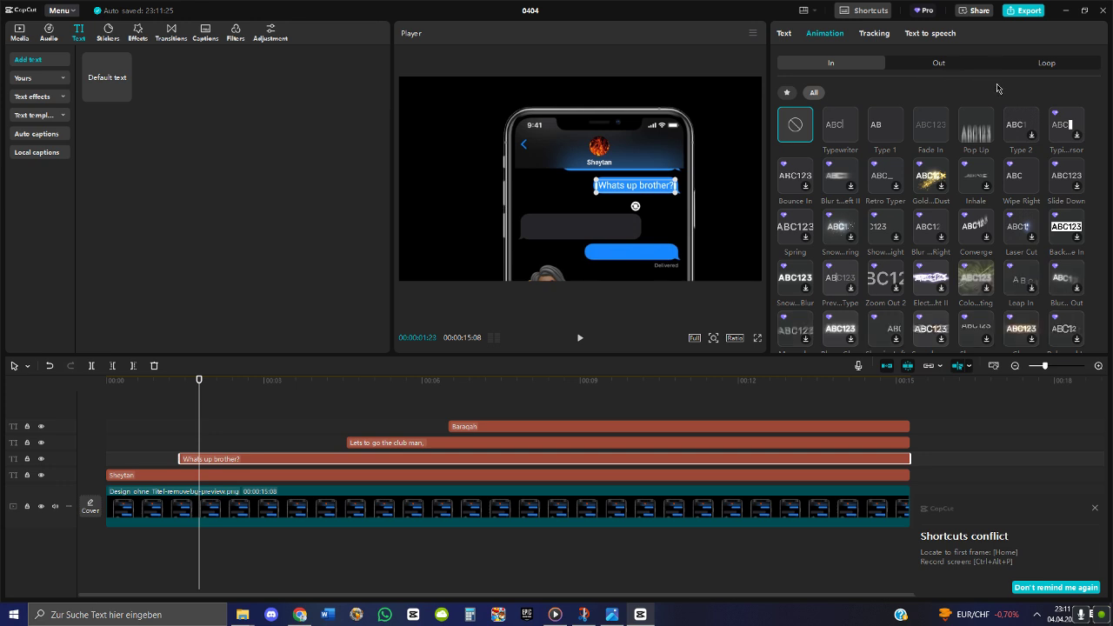
click(850, 125)
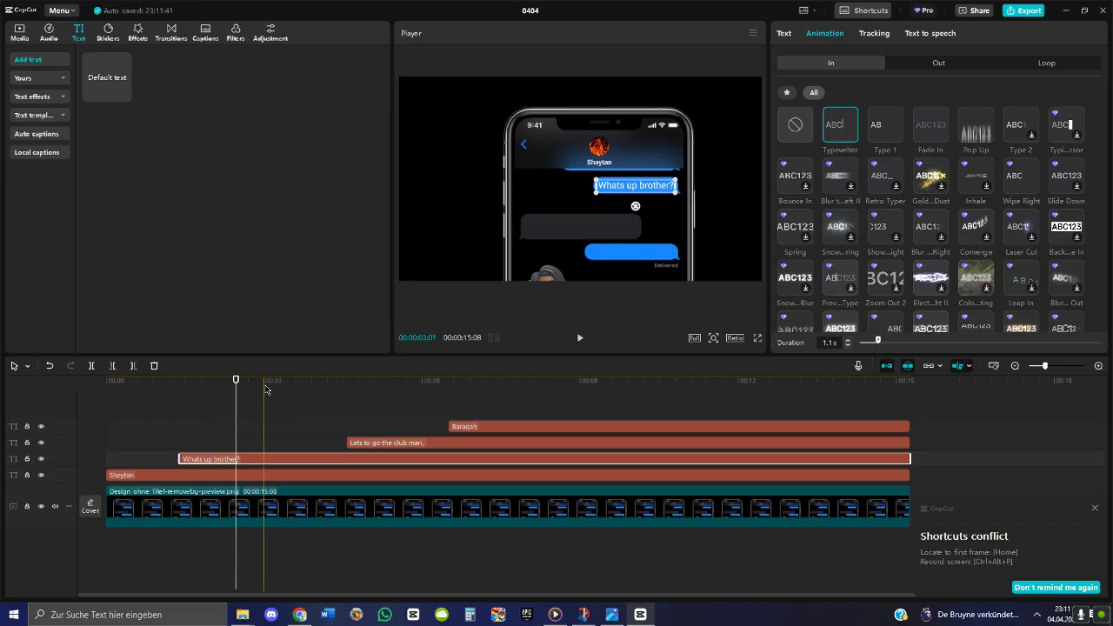
Play back the timeline from the start of the "Whats up brother?" message to check its typing animation and timing
drag(219, 389, 36, 402)
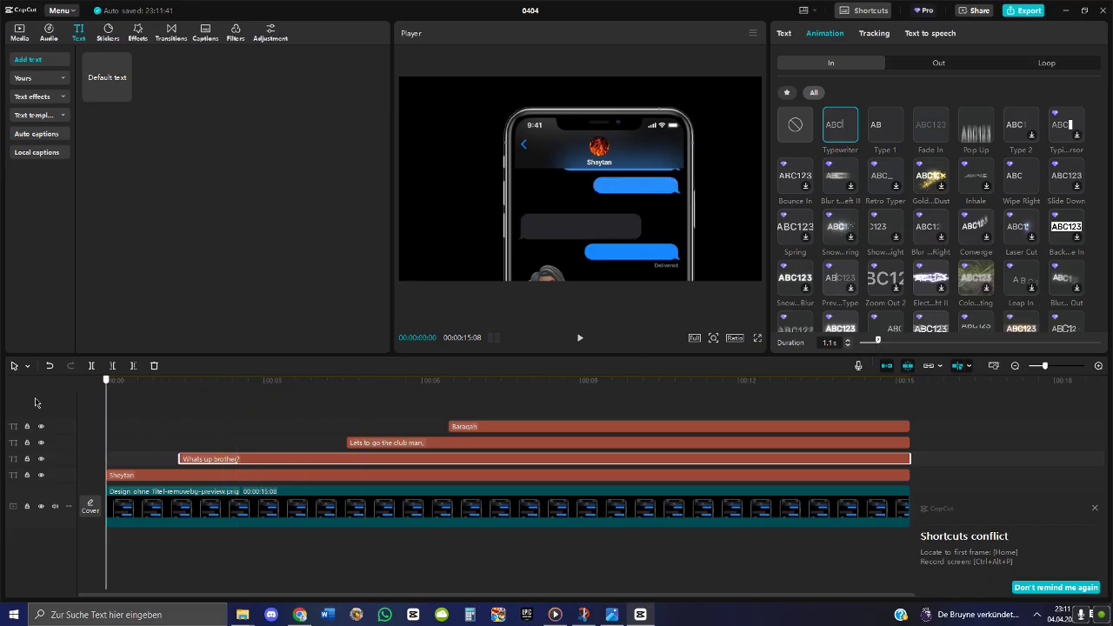
click(154, 508)
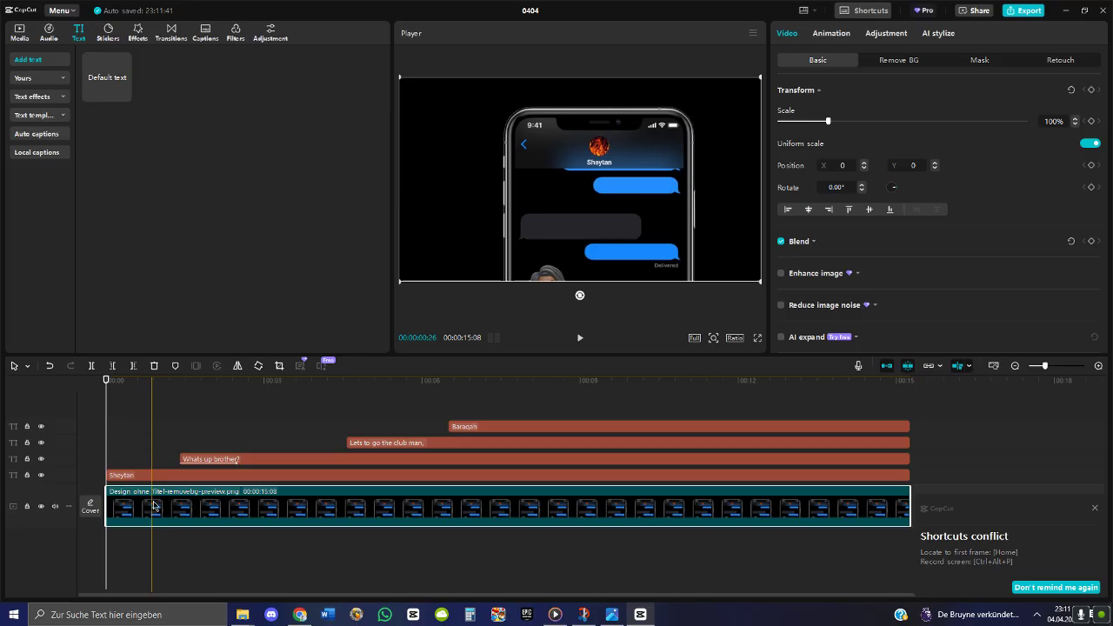
drag(161, 387, 192, 388)
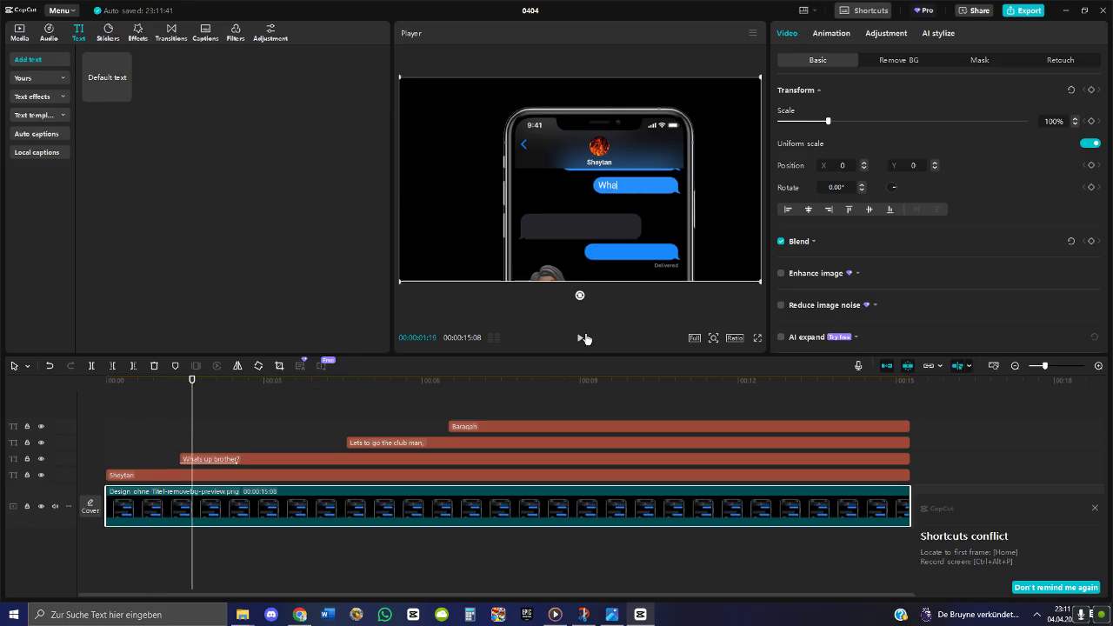
click(583, 338)
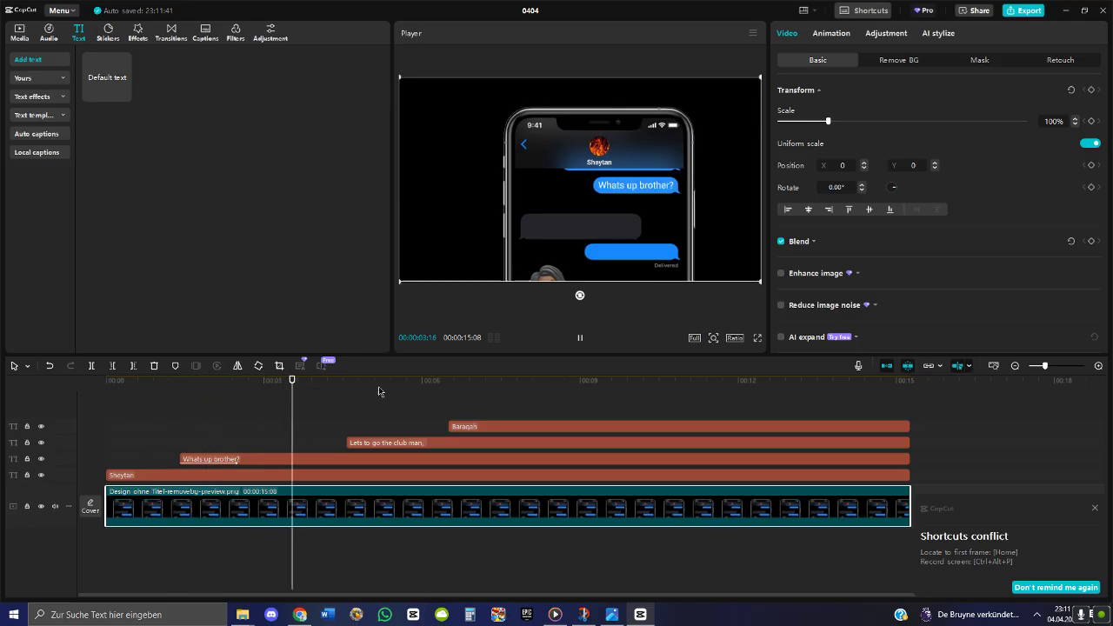
click(580, 338)
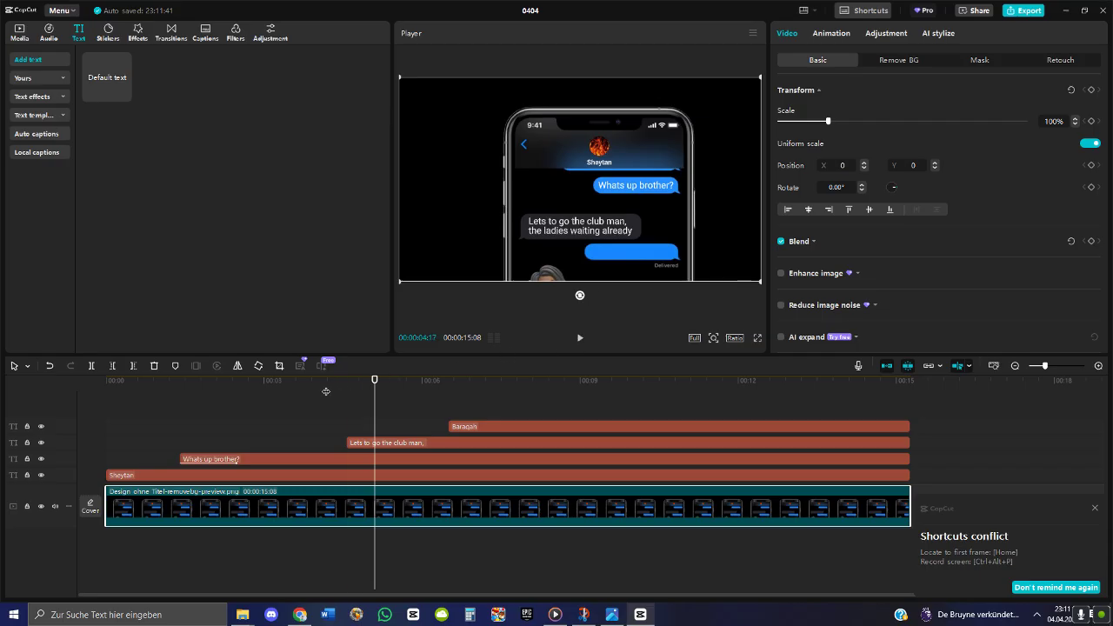
Move the grey bubble's text clip earlier on the timeline so it starts shortly after the 3-second mark
drag(313, 391, 286, 392)
drag(365, 444, 309, 444)
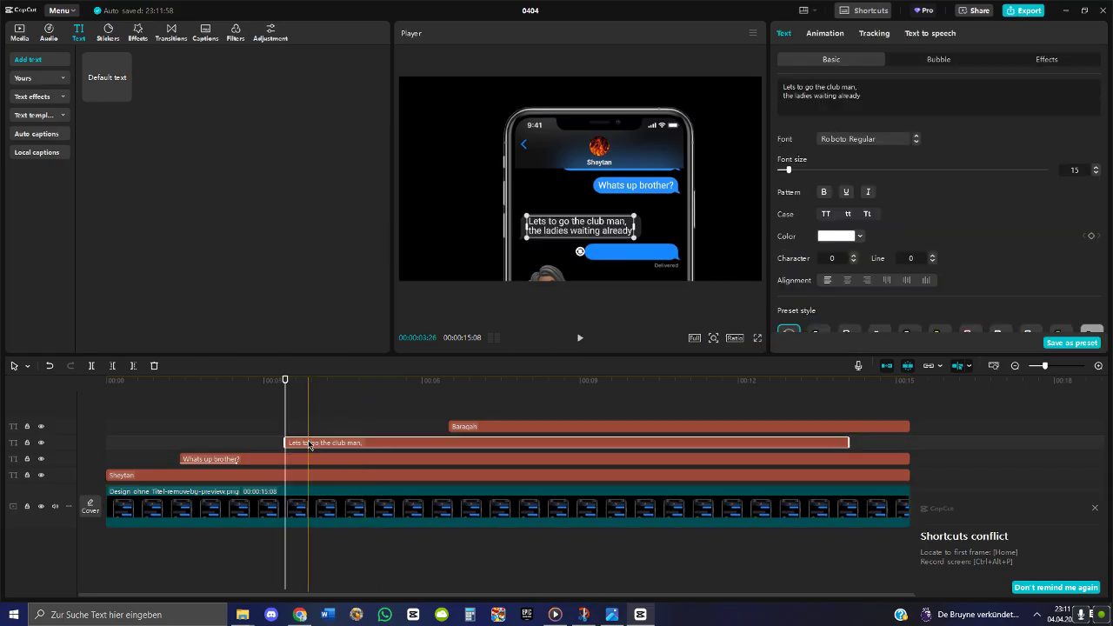
Apply the Typewriter entrance animation to the "Lets to go the club man," text and set its duration to 1.3 s
click(291, 388)
drag(293, 389, 295, 389)
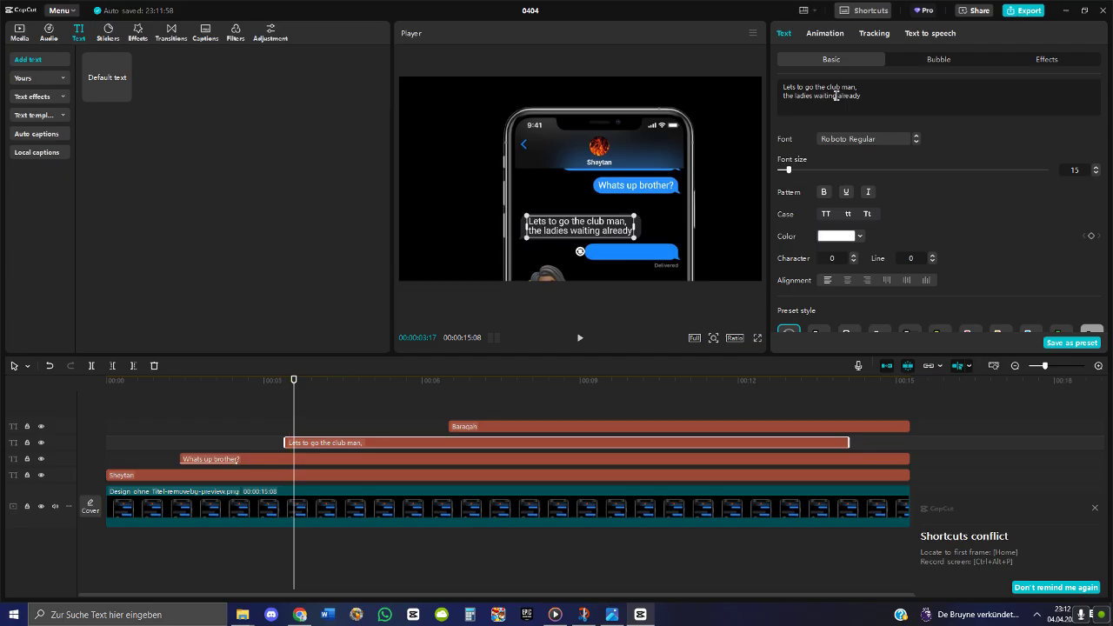
click(820, 35)
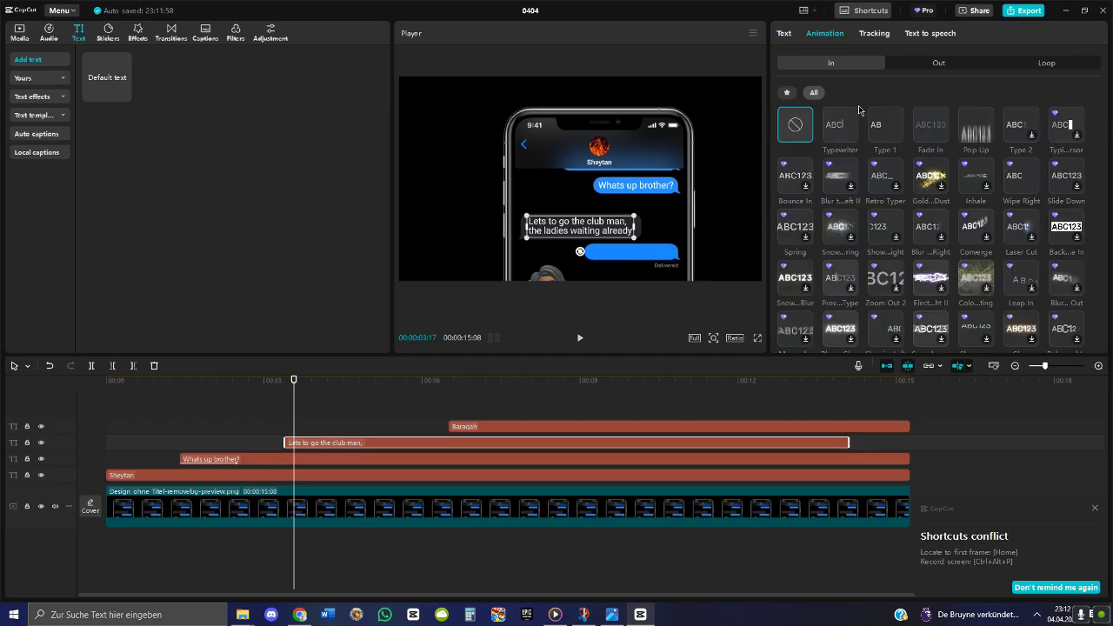
click(850, 130)
drag(883, 344, 885, 344)
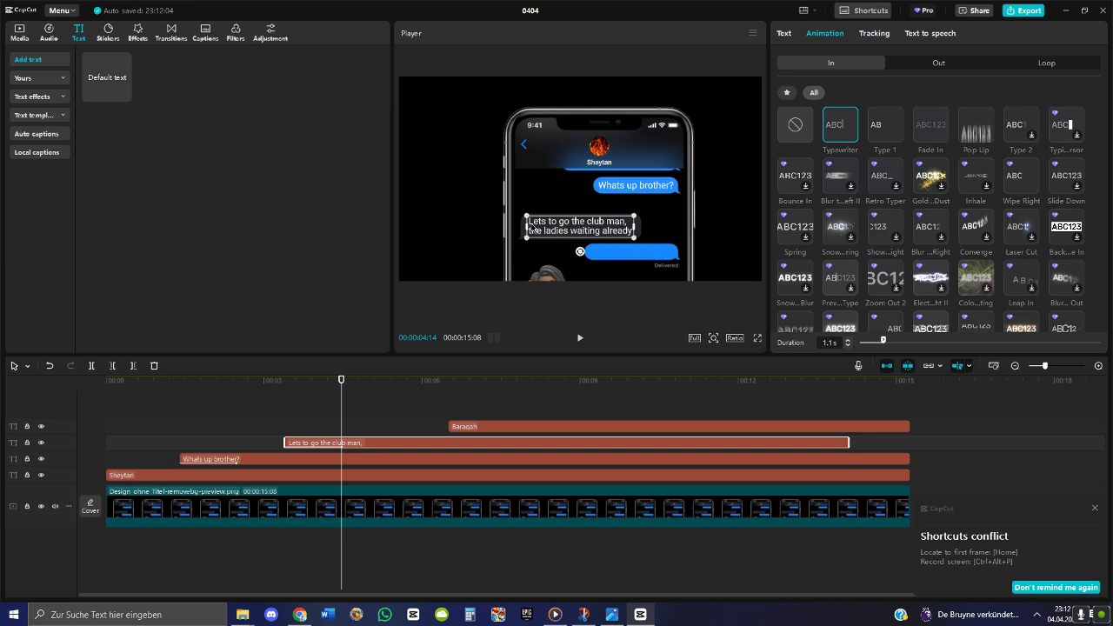
drag(886, 343, 890, 343)
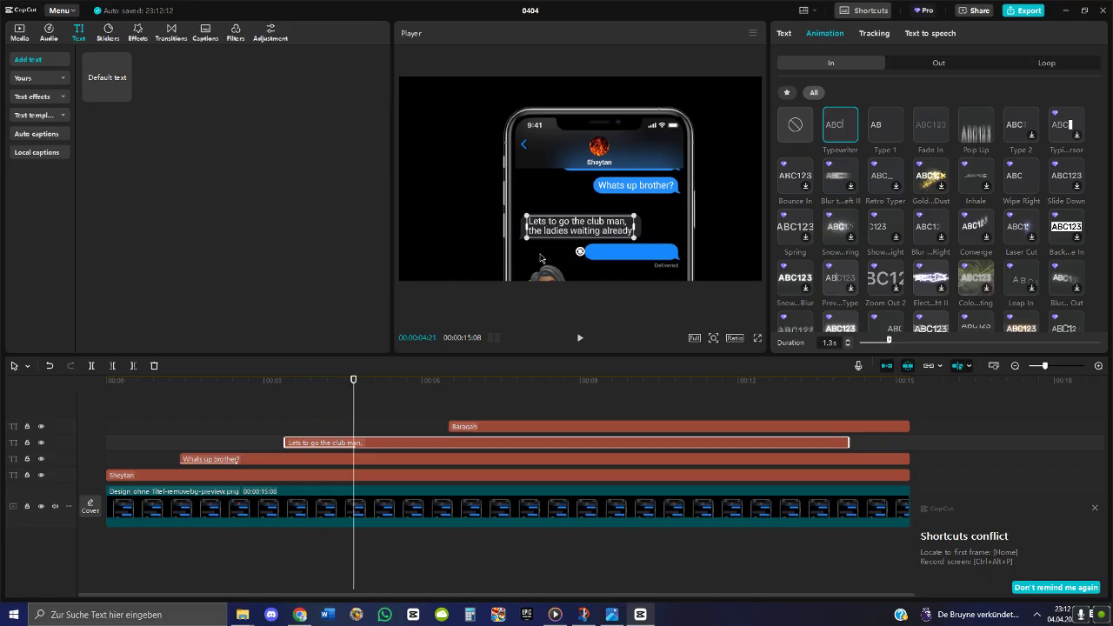
Switch to Chrome to examine the two-line grey message animation in the reference TikTok video, and return to CapCut
click(299, 615)
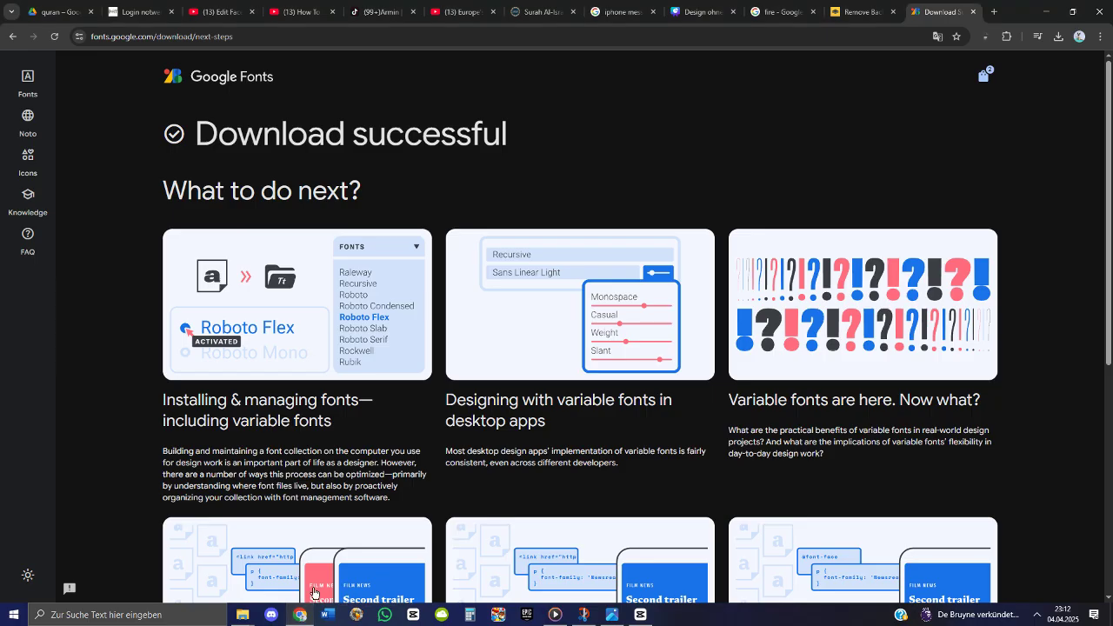
click(382, 11)
click(269, 580)
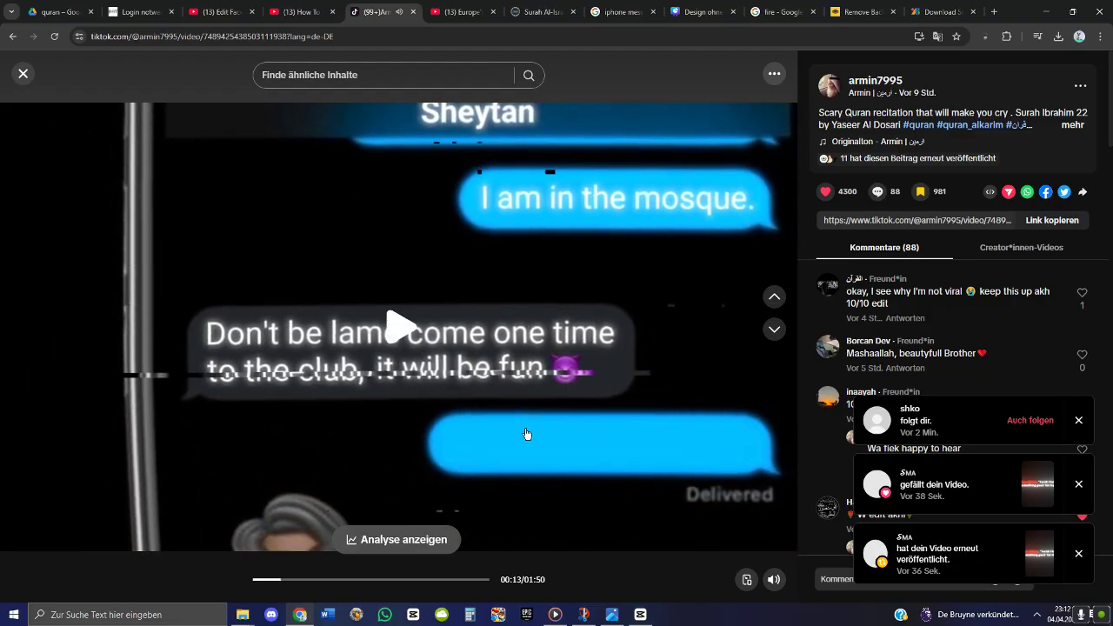
key(alt+Tab)
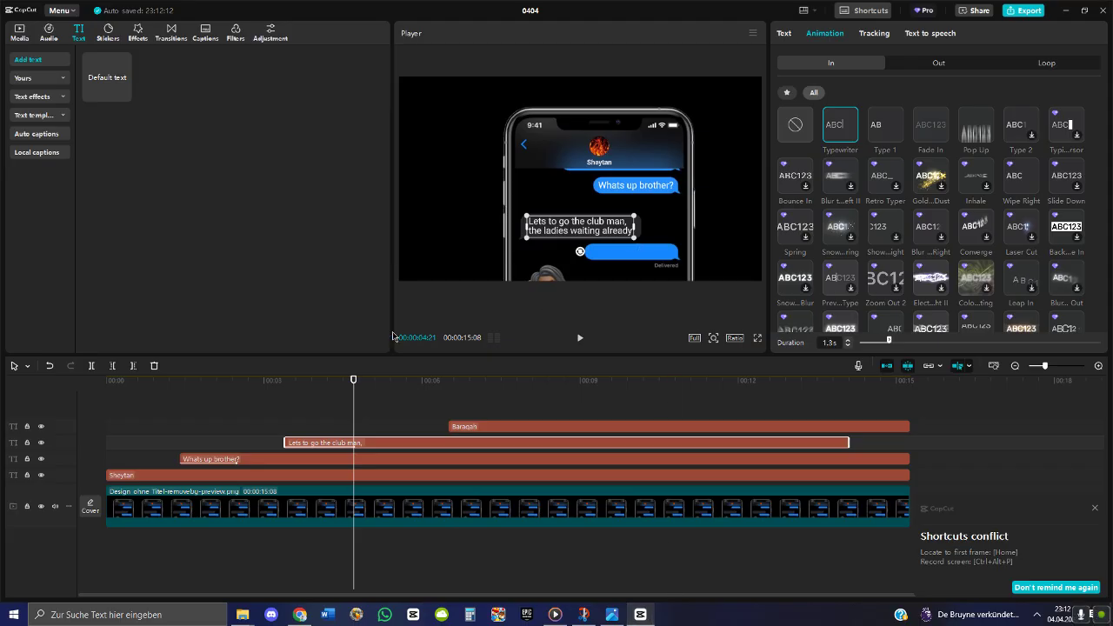
Duplicate the grey bubble's text clip onto a separate track, aligned with the original's start
click(355, 380)
drag(358, 445, 368, 435)
key(Delete)
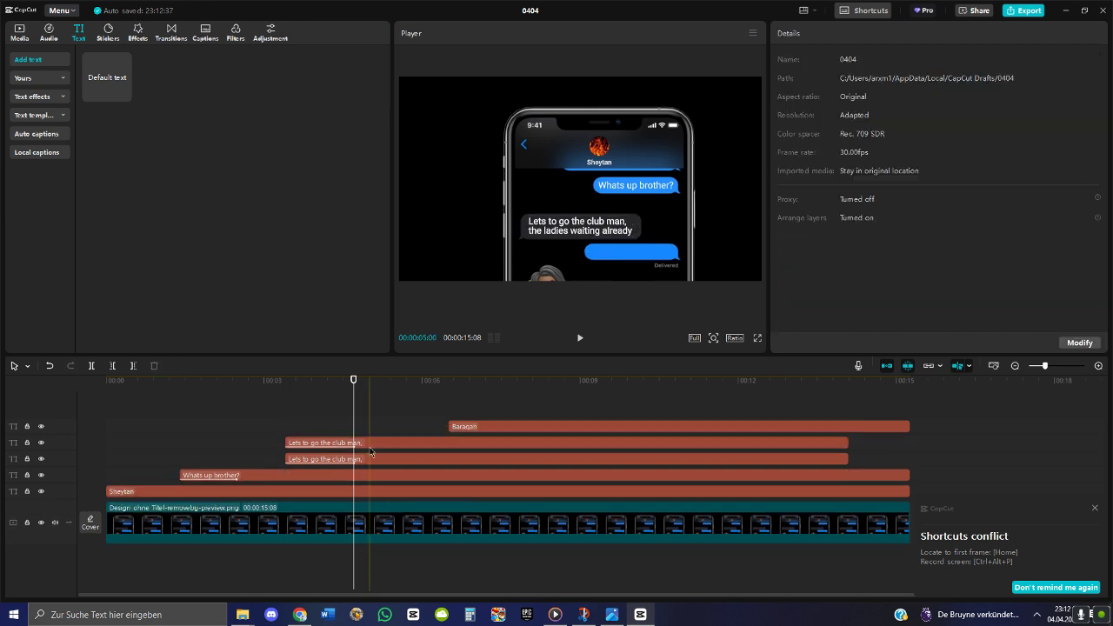
Select the second line, "the ladies waiting already", in the text of the upper grey bubble clip
click(371, 443)
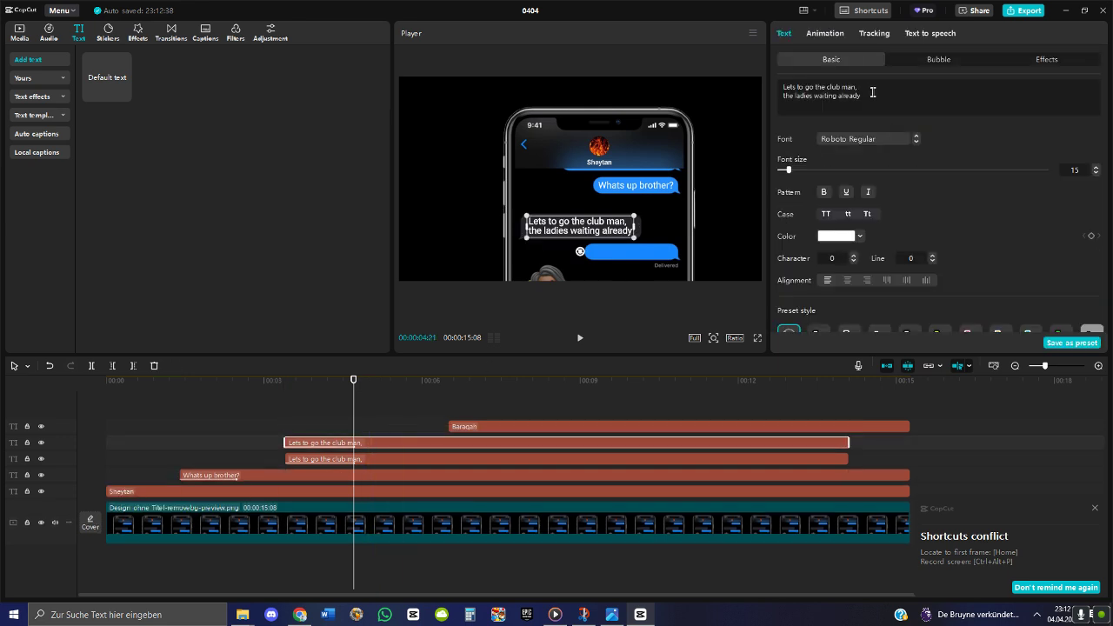
drag(863, 97, 783, 96)
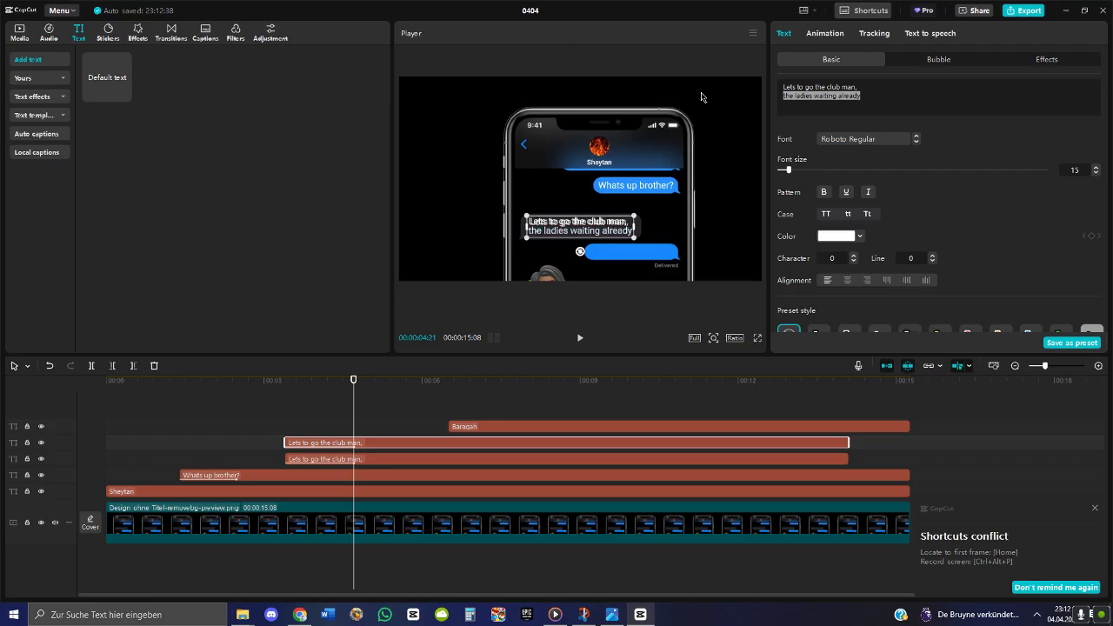
Reduce the upper duplicate text to "Lets to go the club man," and keep it aligned over the grey message bubble
key(BackSpace)
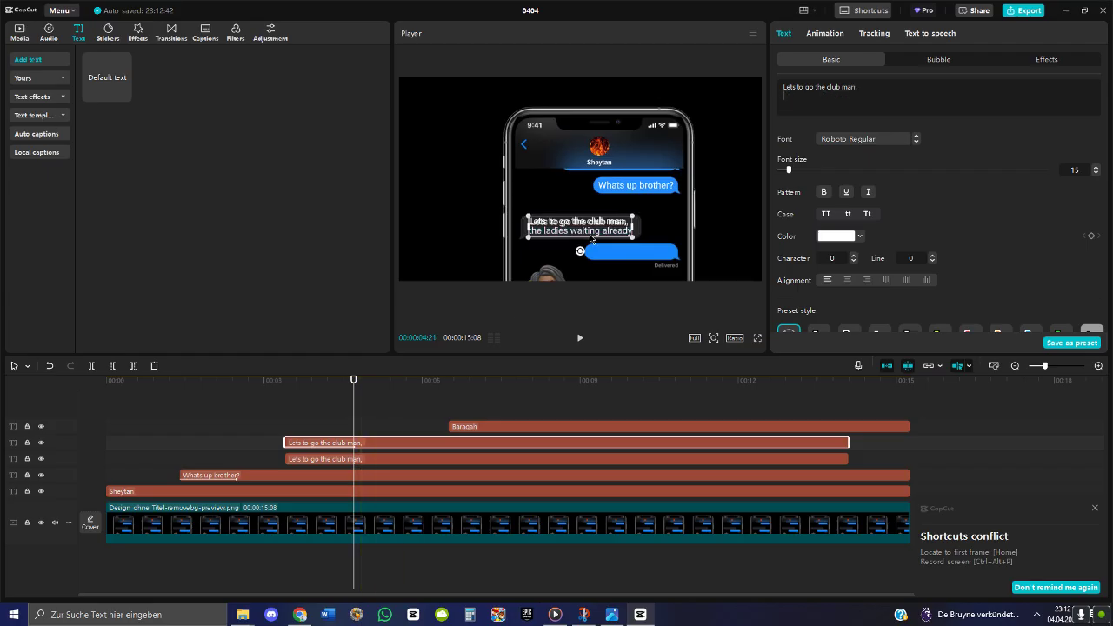
drag(576, 235, 574, 235)
click(757, 338)
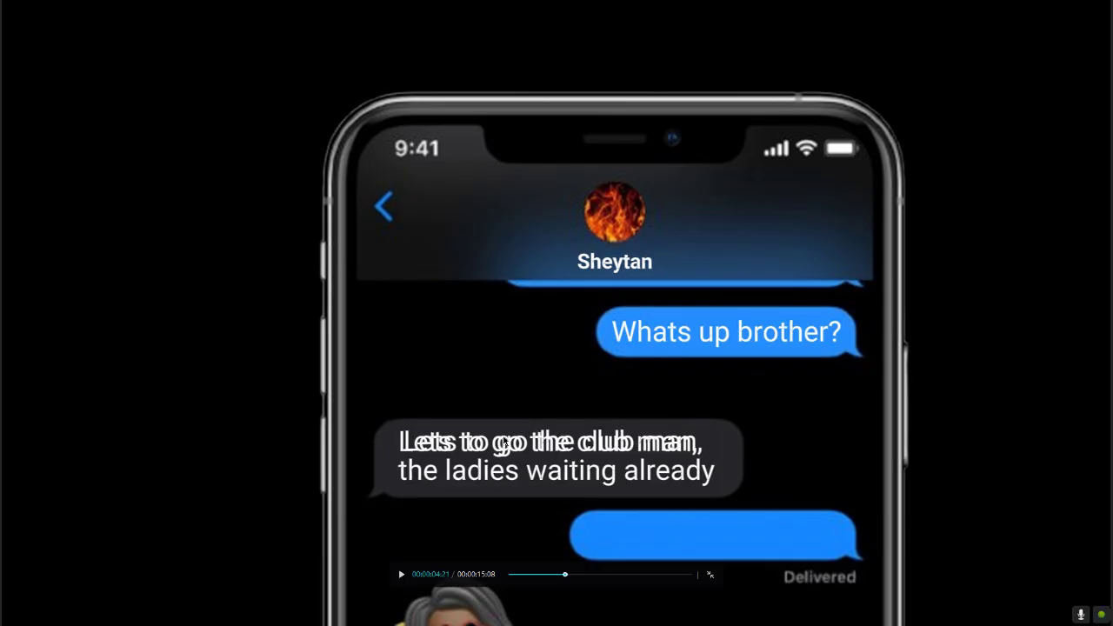
key(Escape)
drag(553, 228, 557, 231)
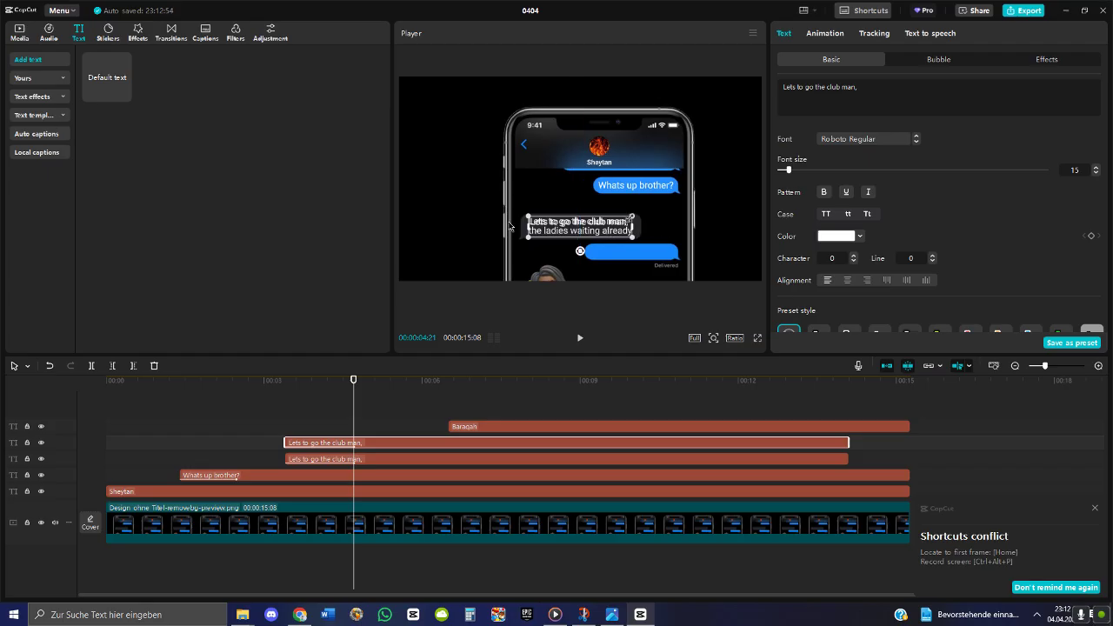
Reduce the lower duplicate text to "the ladies waiting already" and align it as the grey bubble's second line, checking the placement in full screen
click(504, 458)
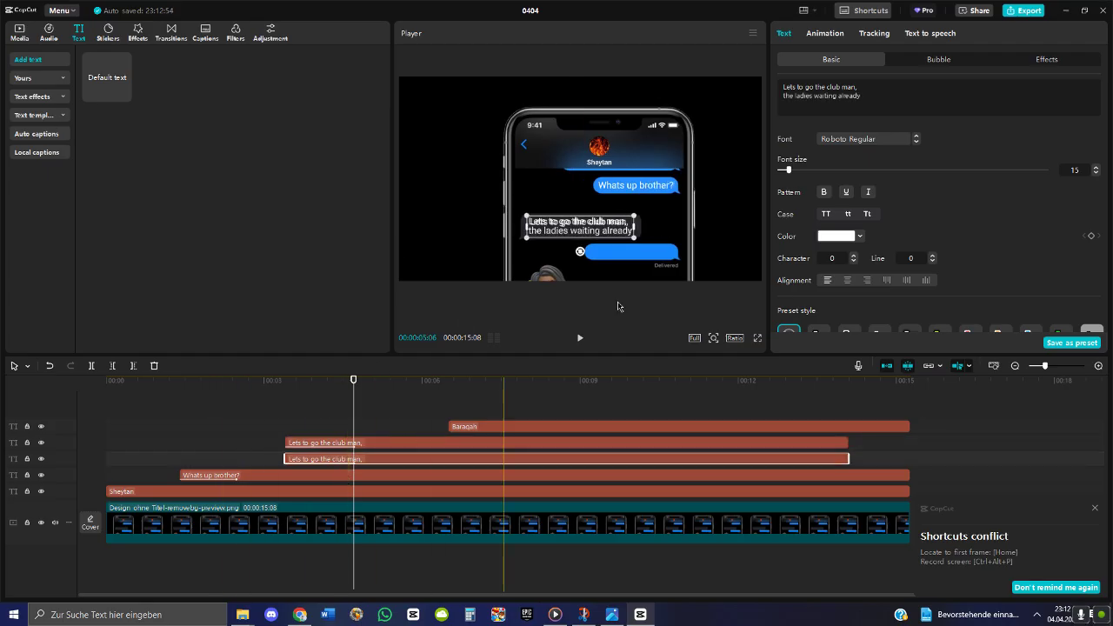
drag(867, 84, 661, 91)
key(BackSpace)
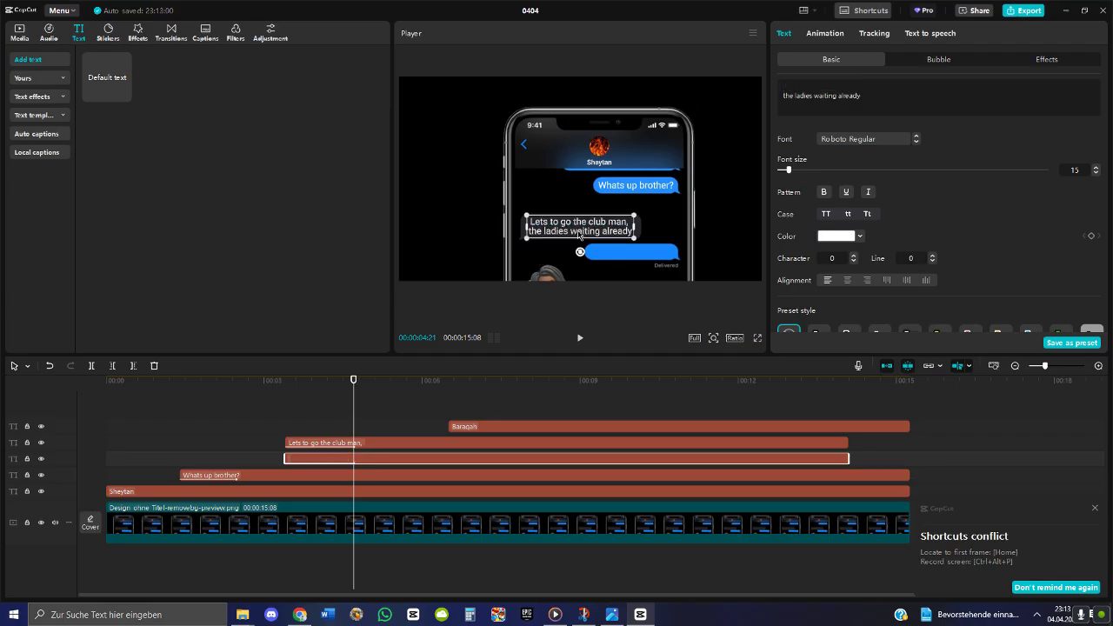
drag(578, 234, 600, 232)
click(760, 340)
key(Escape)
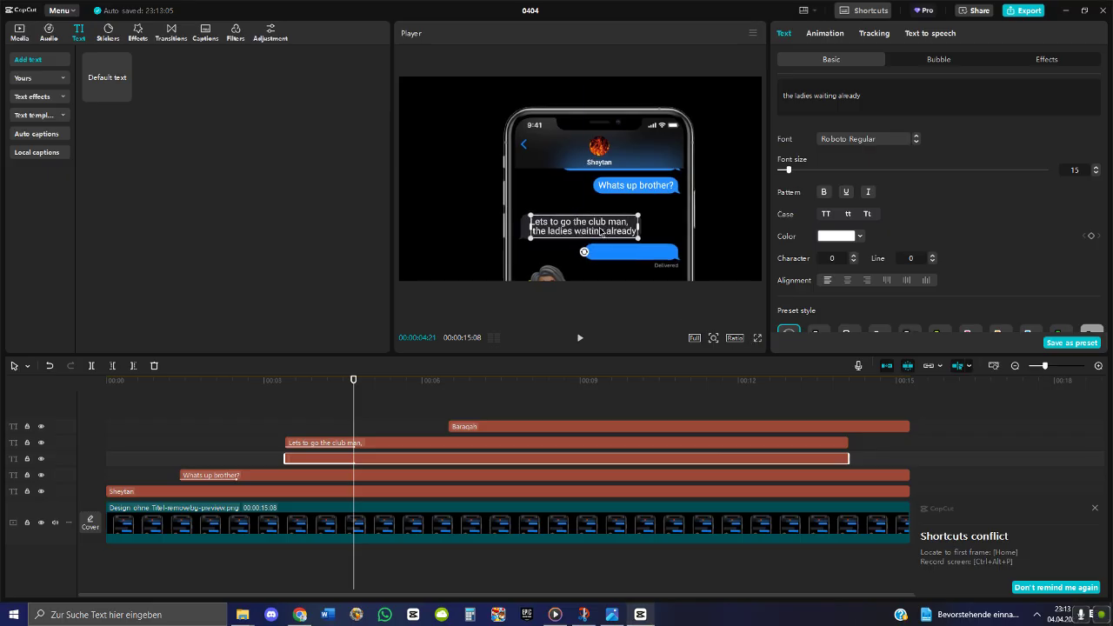
click(757, 340)
key(Escape)
drag(596, 239, 592, 239)
click(757, 340)
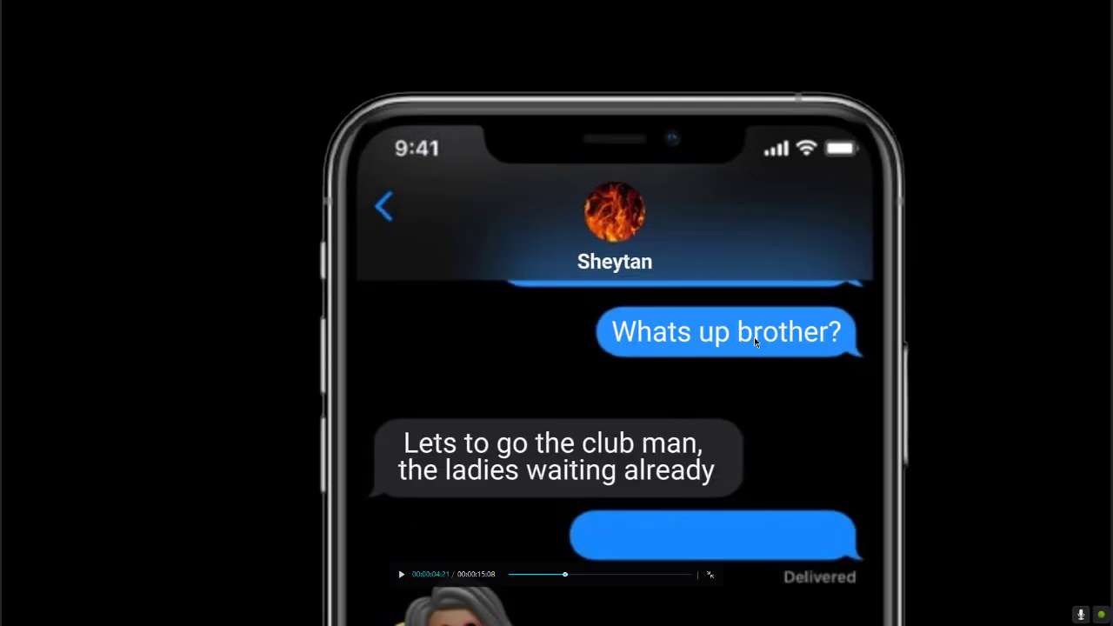
key(Escape)
Remove the empty line from the "Lets to go the club man," text and reposition it as the grey bubble's first line
click(578, 207)
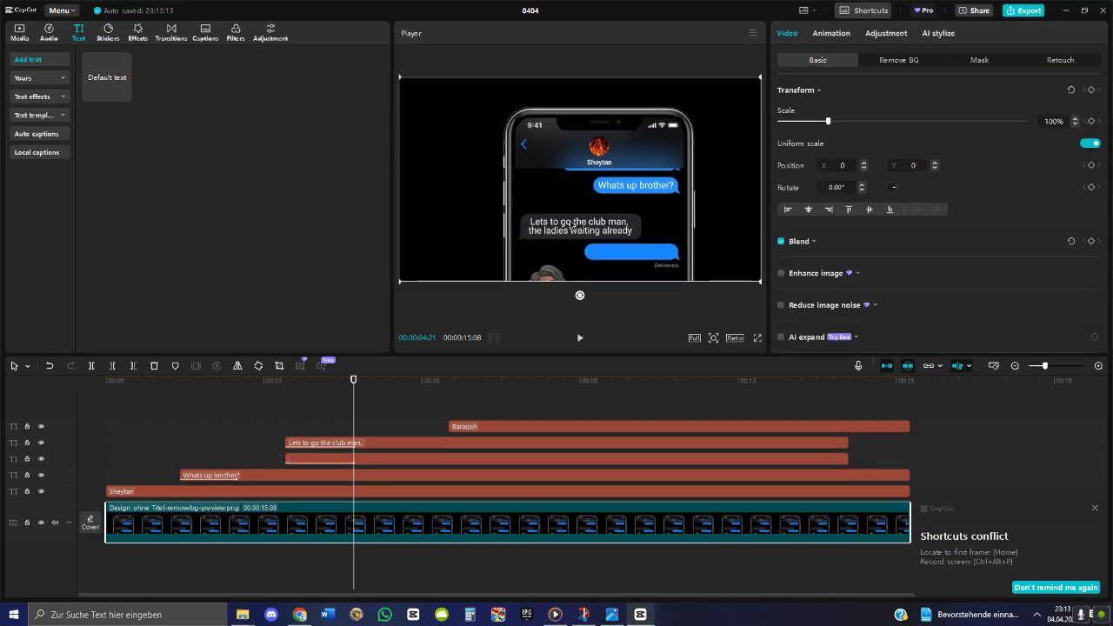
click(573, 224)
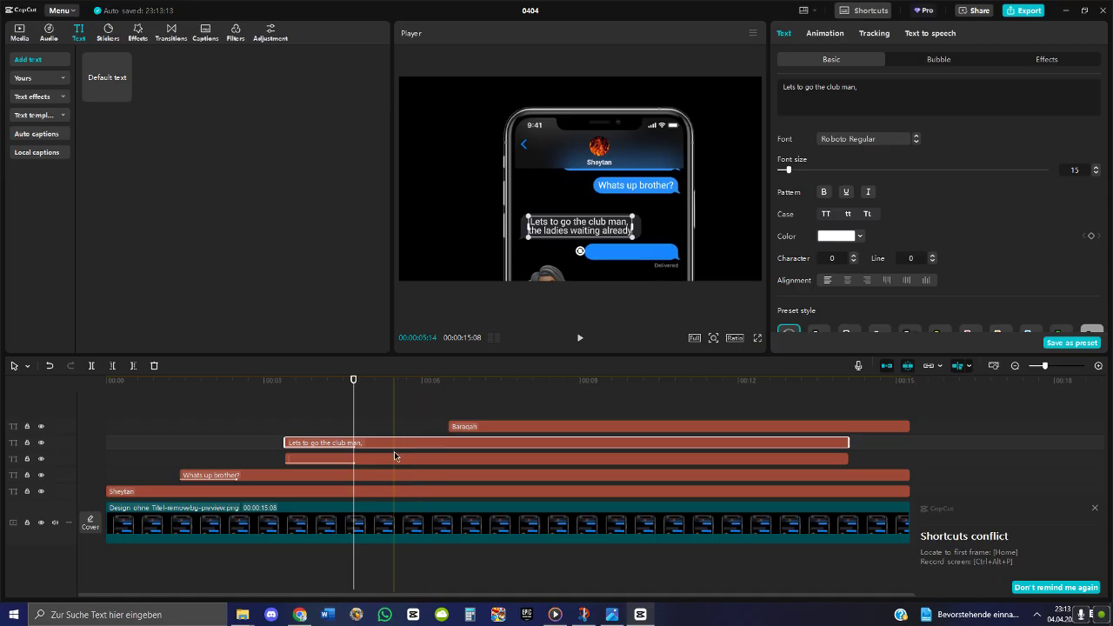
drag(595, 231, 576, 228)
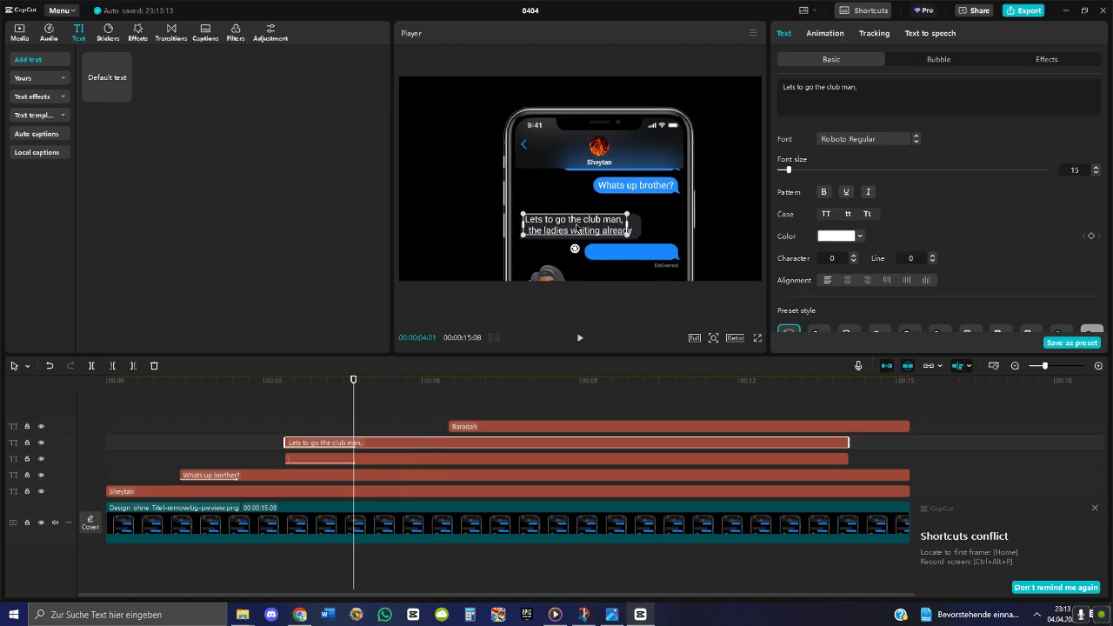
key(BackSpace)
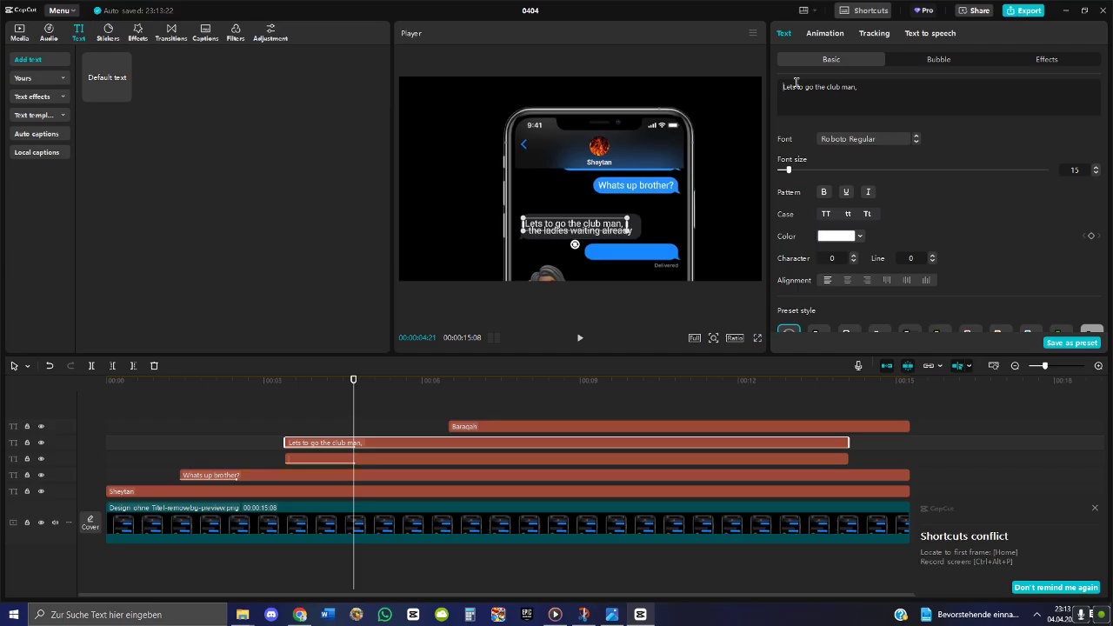
drag(563, 225, 568, 220)
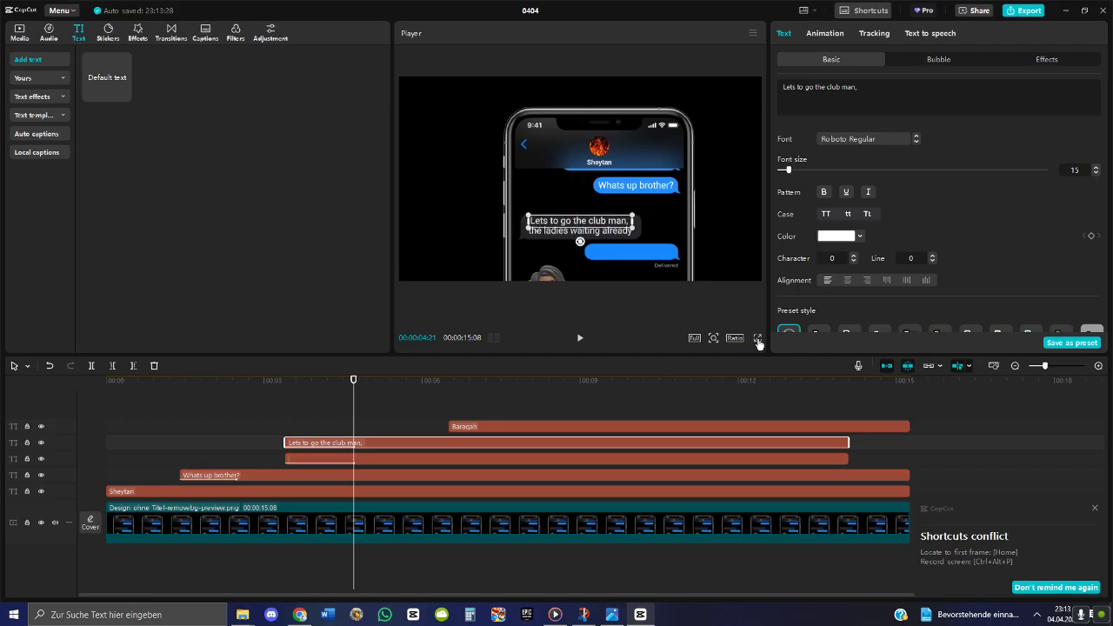
click(758, 338)
key(Escape)
Remove the empty line from the "the ladies waiting already" text and place it just below the first line in the grey bubble
click(615, 233)
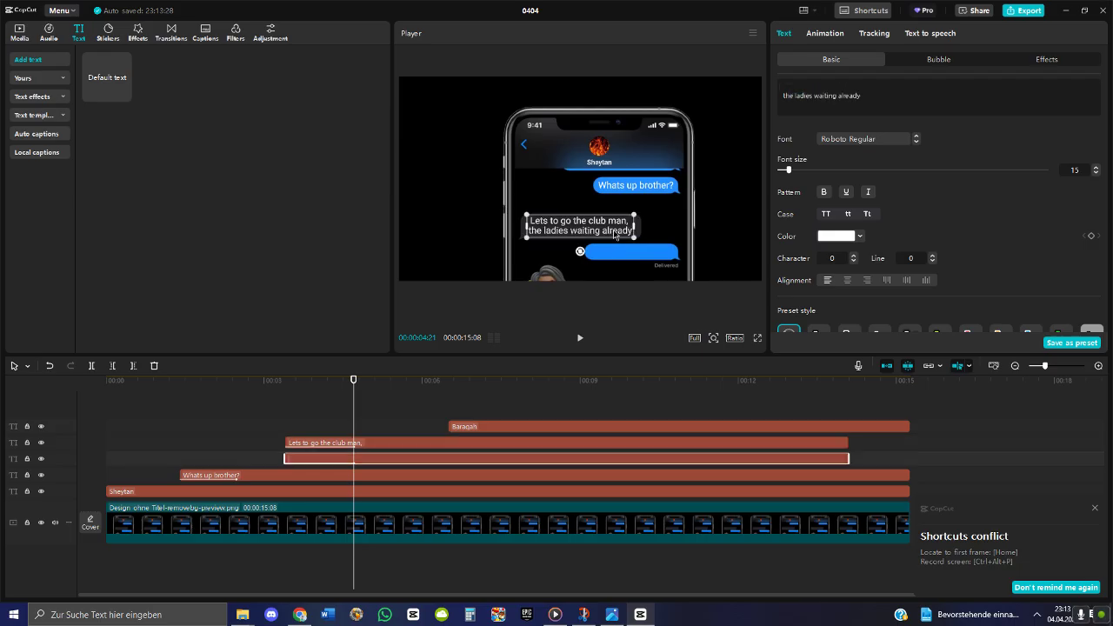
drag(588, 234, 588, 234)
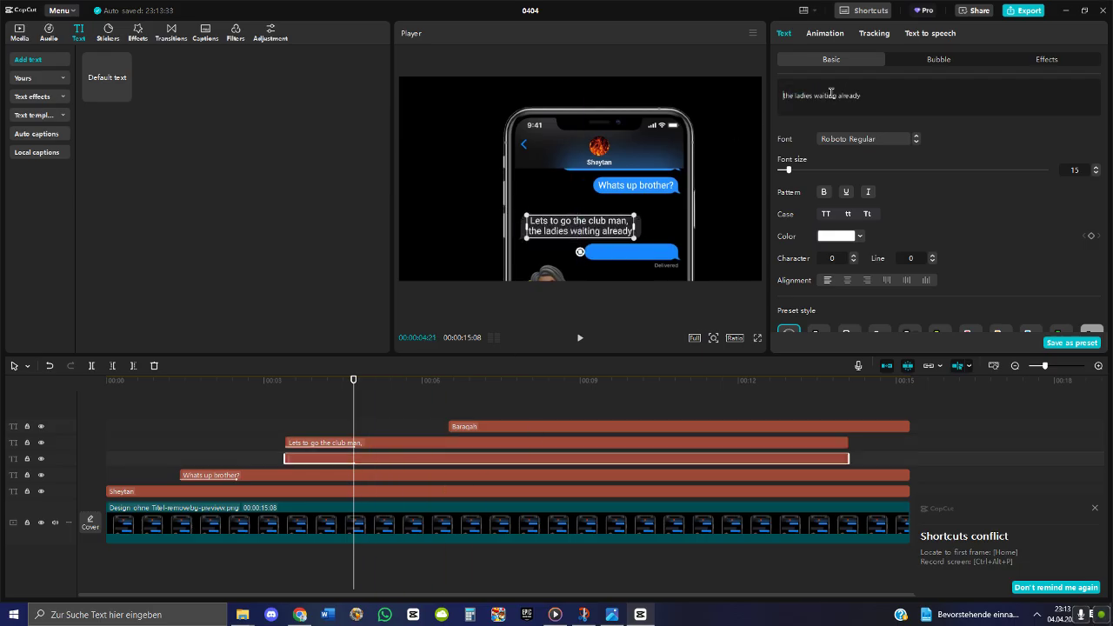
key(BackSpace)
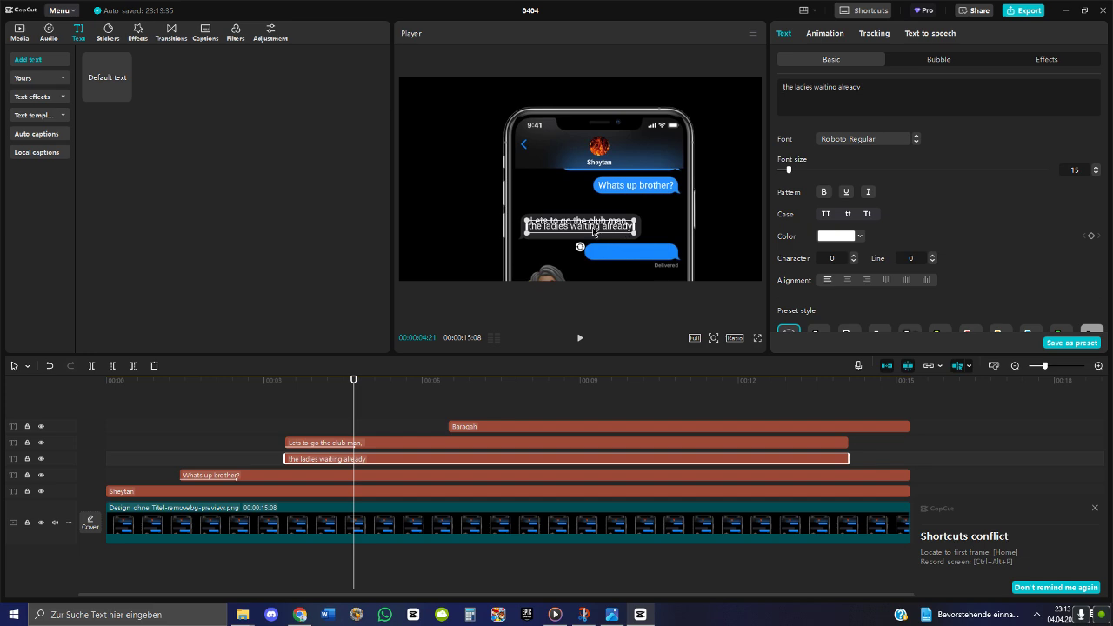
drag(594, 232, 596, 236)
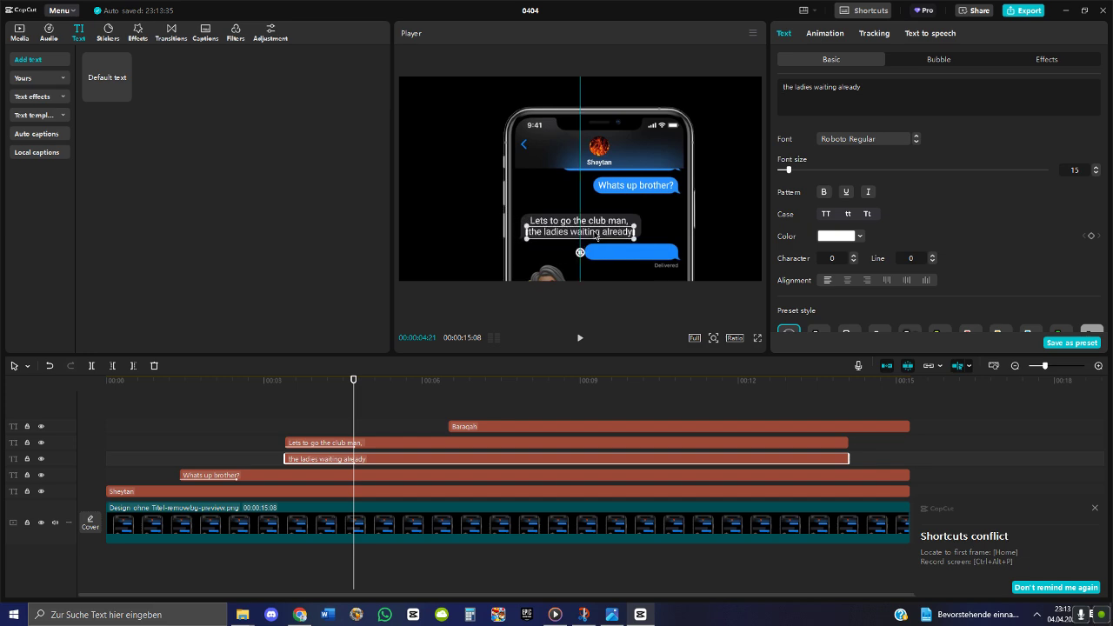
click(757, 338)
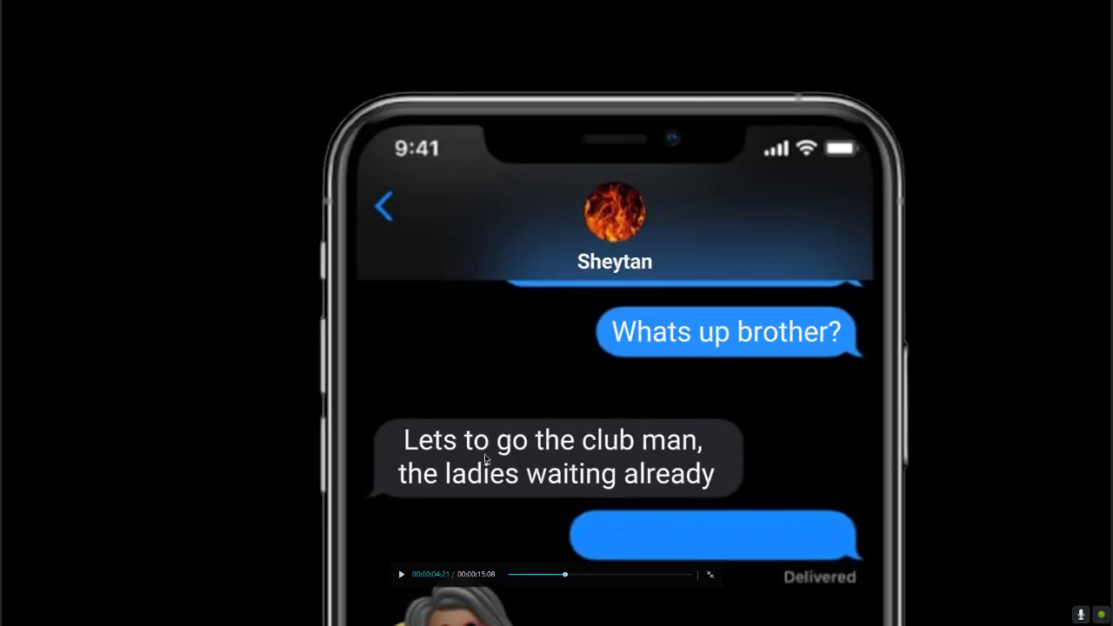
key(Escape)
Delay "the ladies waiting already" to about 5.4 s and "Baraqah" to about 8 s on the timeline, and play the sequence from the start
click(340, 442)
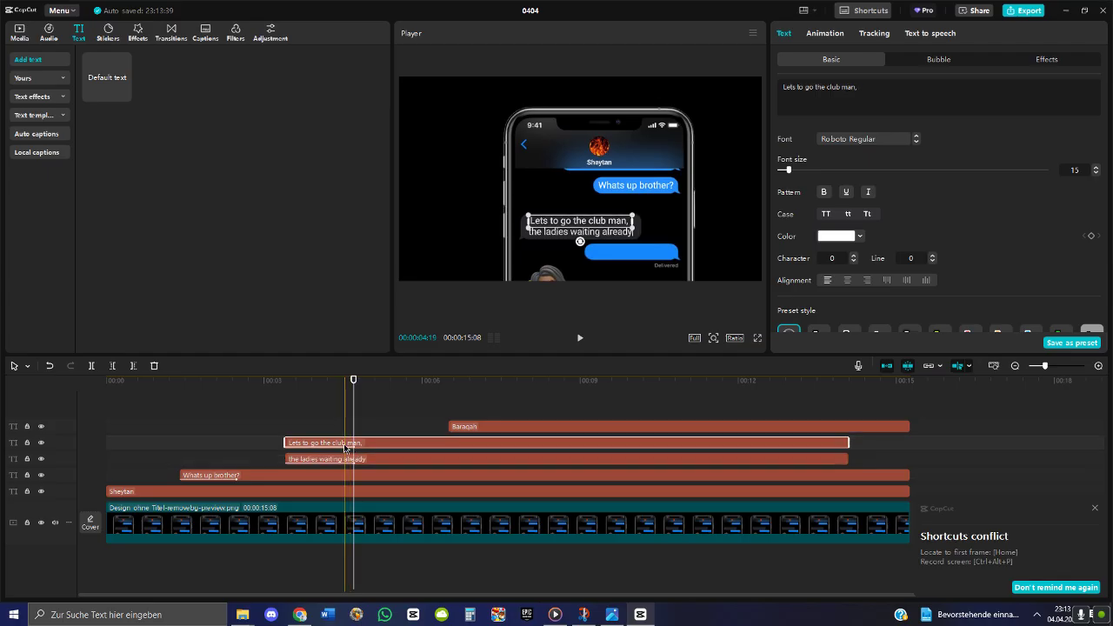
drag(337, 454, 567, 434)
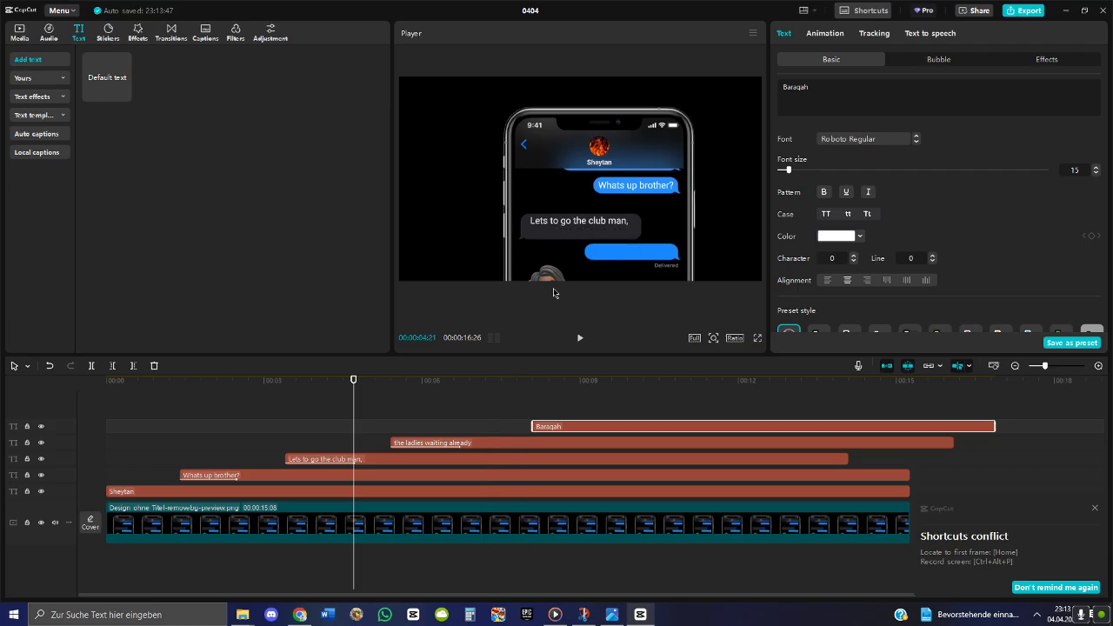
drag(345, 383, 92, 408)
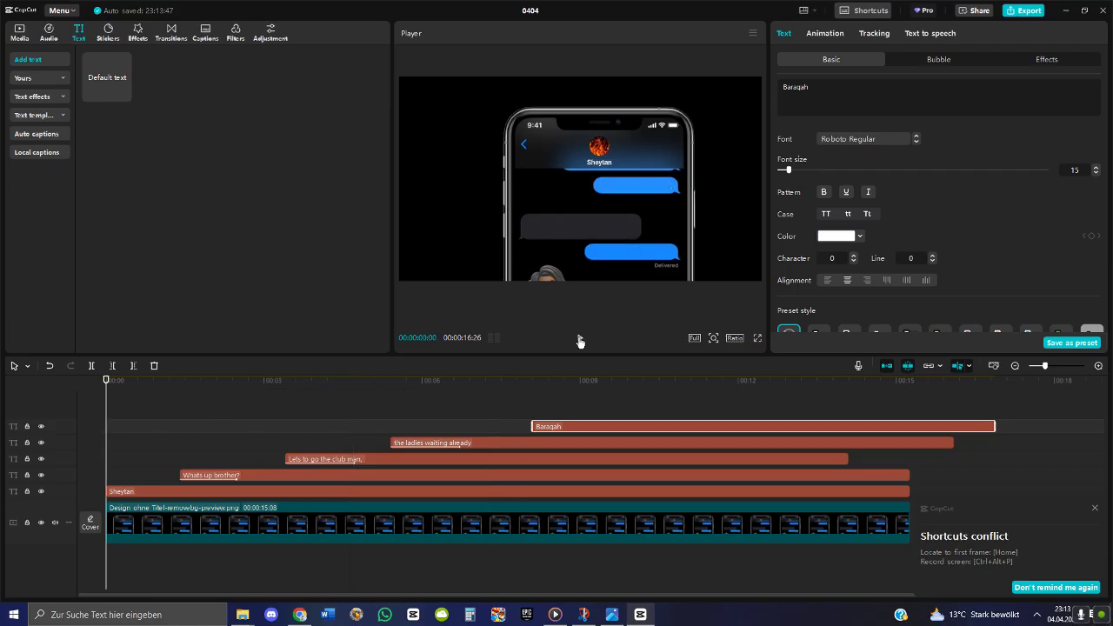
click(580, 340)
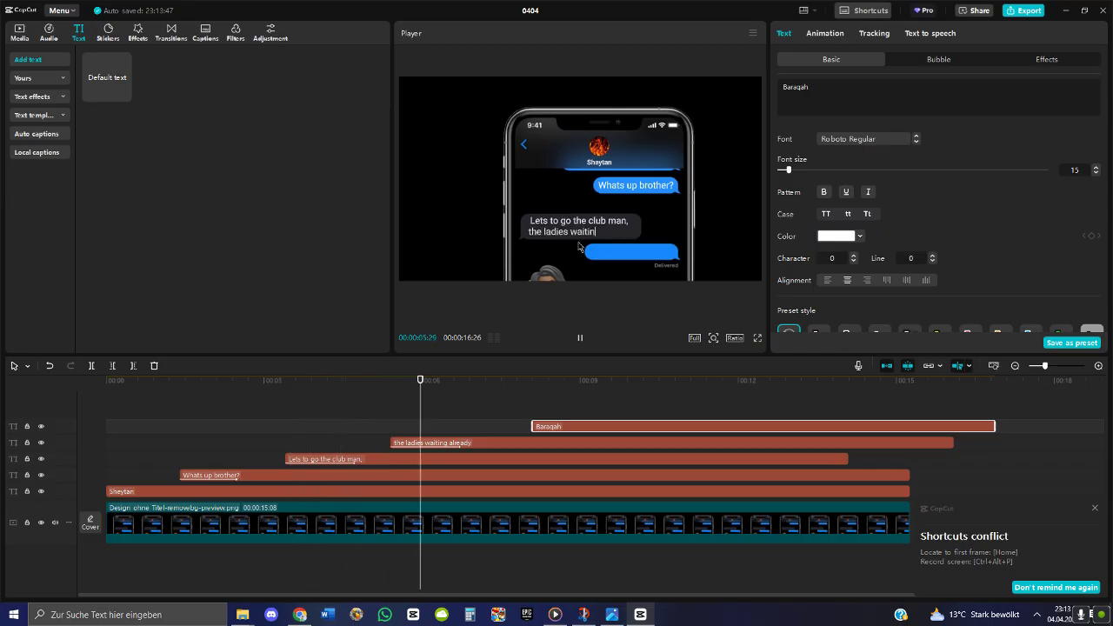
click(582, 338)
Retime the text clips so "the ladies waiting already" starts at about 5.7 s and "Baraqah" at about 7.3 s
click(472, 379)
click(421, 445)
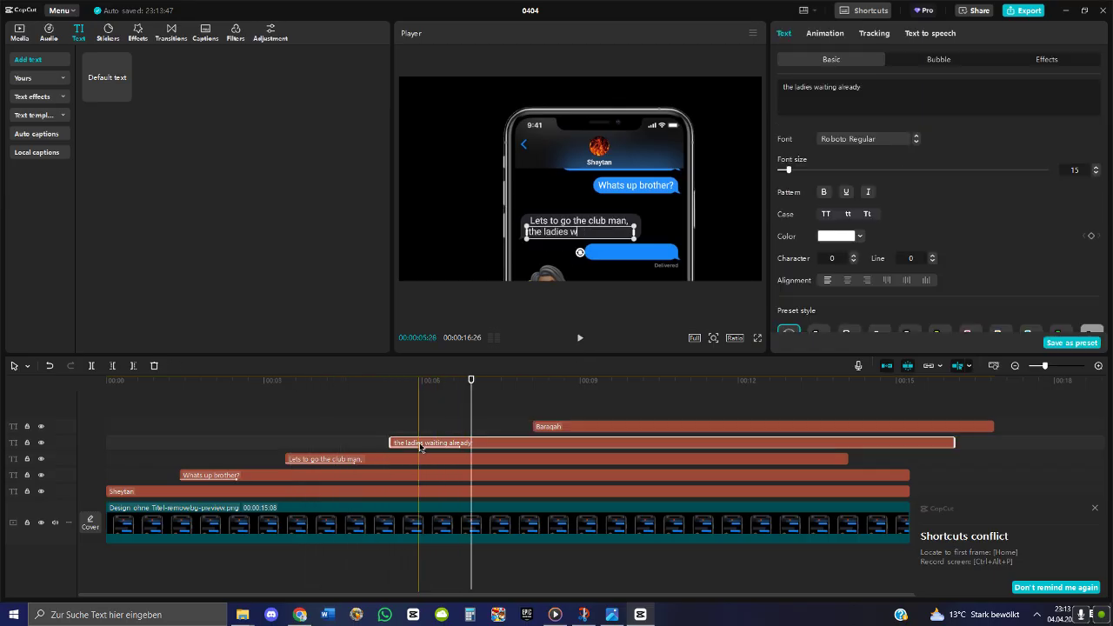
drag(421, 447, 456, 450)
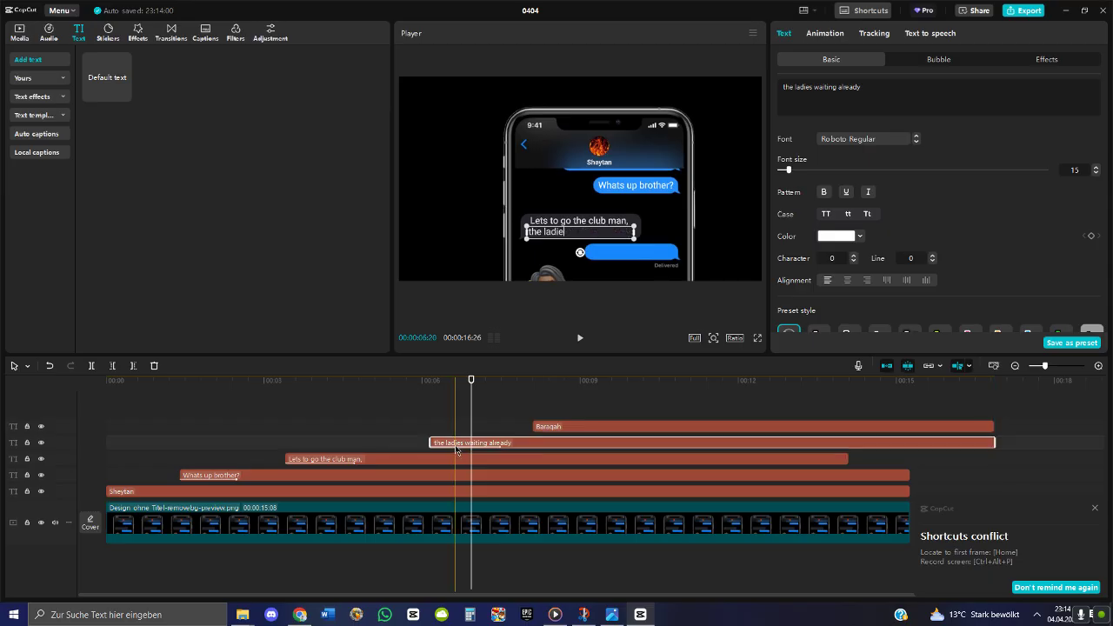
click(564, 426)
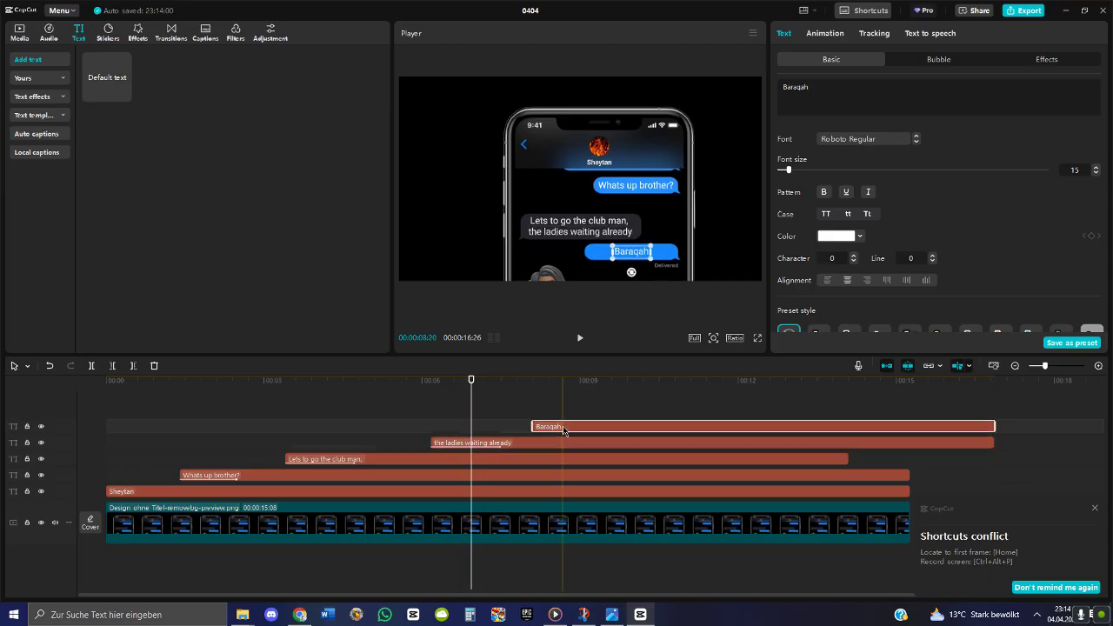
click(466, 445)
mouse_move(464, 445)
mouse_down()
mouse_move(413, 447)
mouse_move(446, 450)
mouse_up()
drag(542, 429, 498, 426)
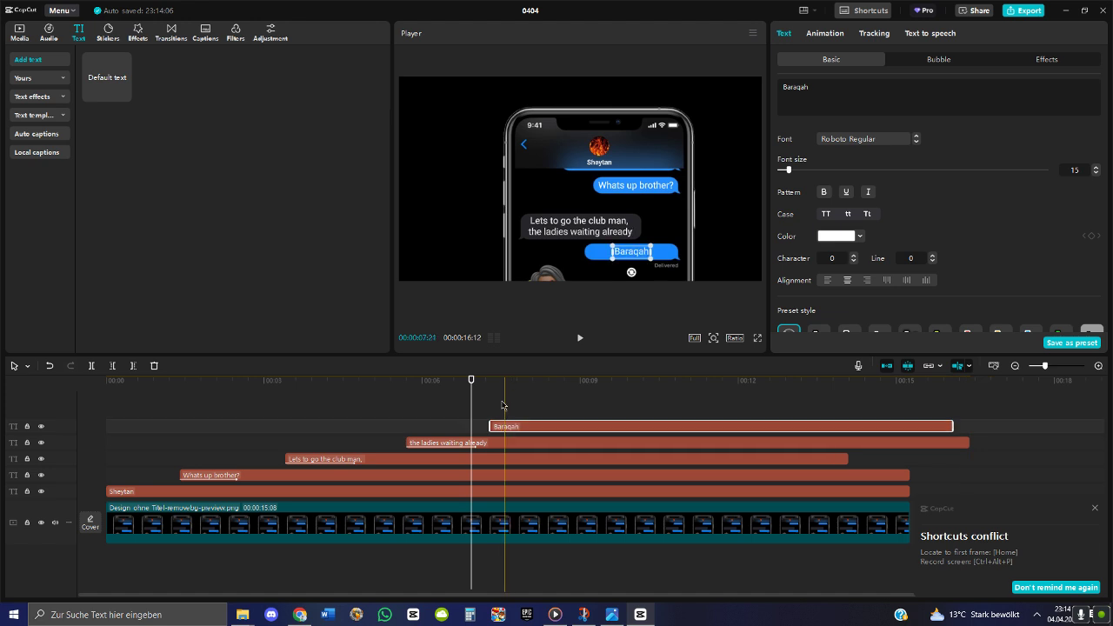
Apply the Typewriter entrance animation to the "Baraqah" text
click(512, 403)
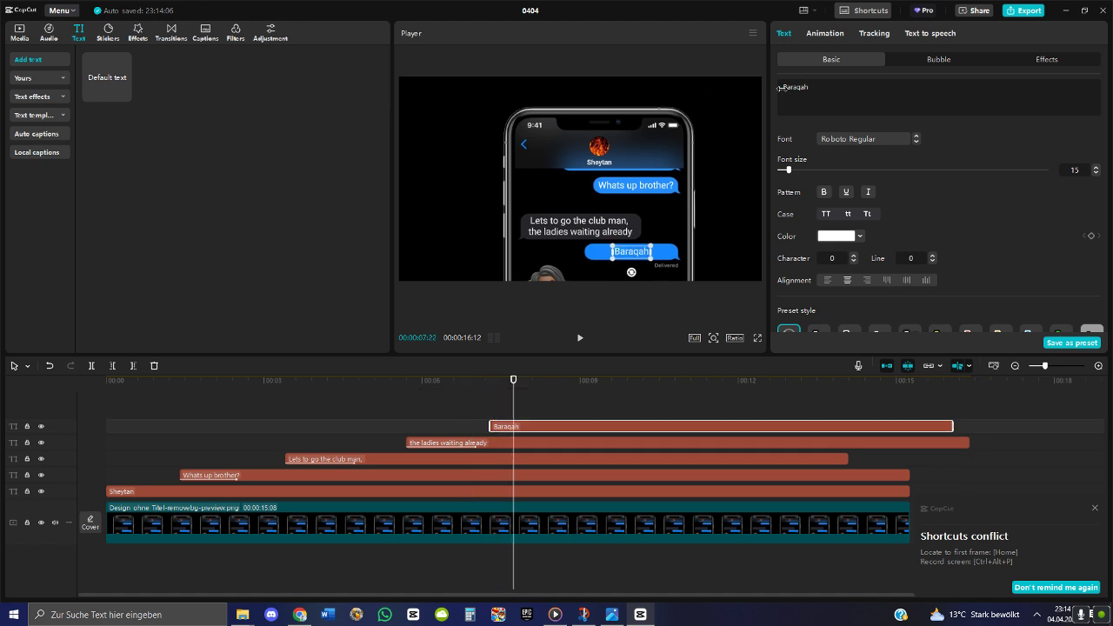
click(831, 34)
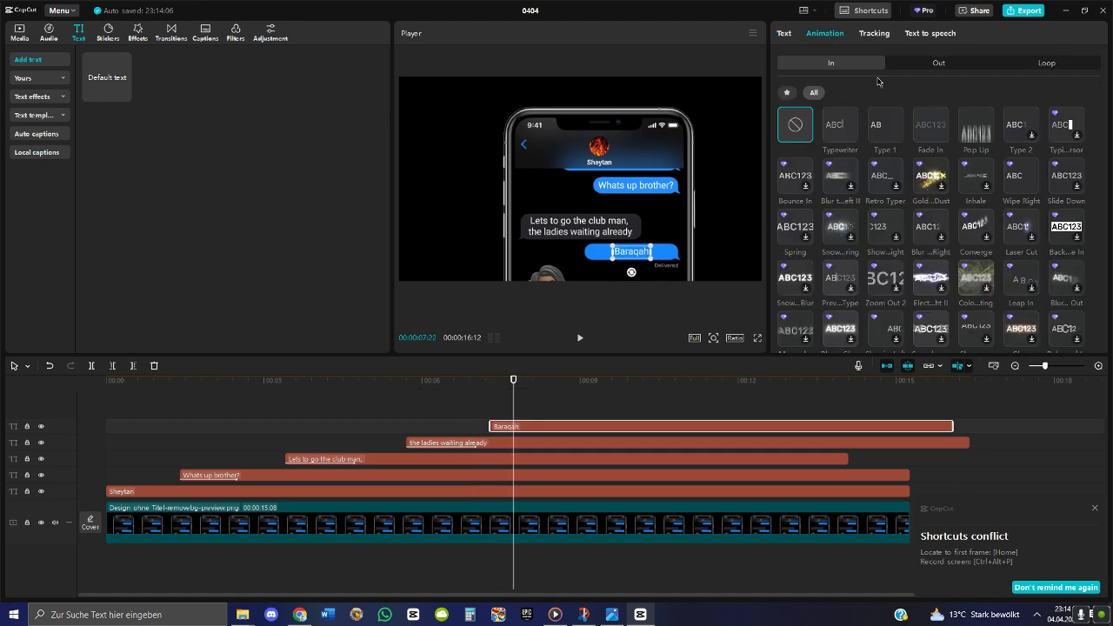
click(834, 121)
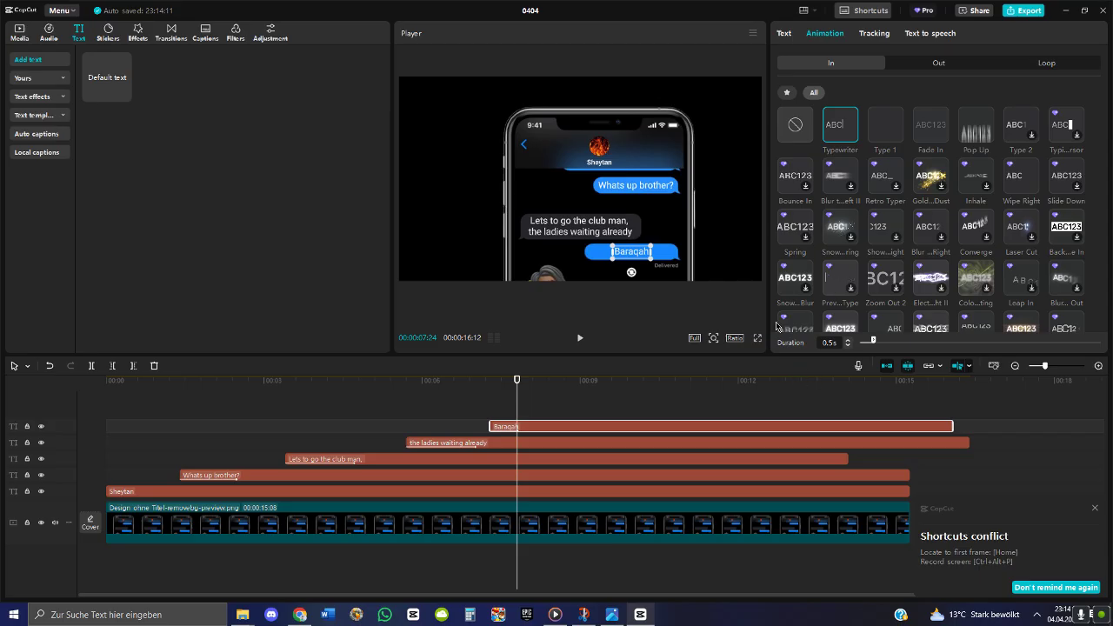
Extend "Lets to go the club man," and trim "the ladies waiting already" and "Baraqah" to end together with the phone image clip
click(803, 458)
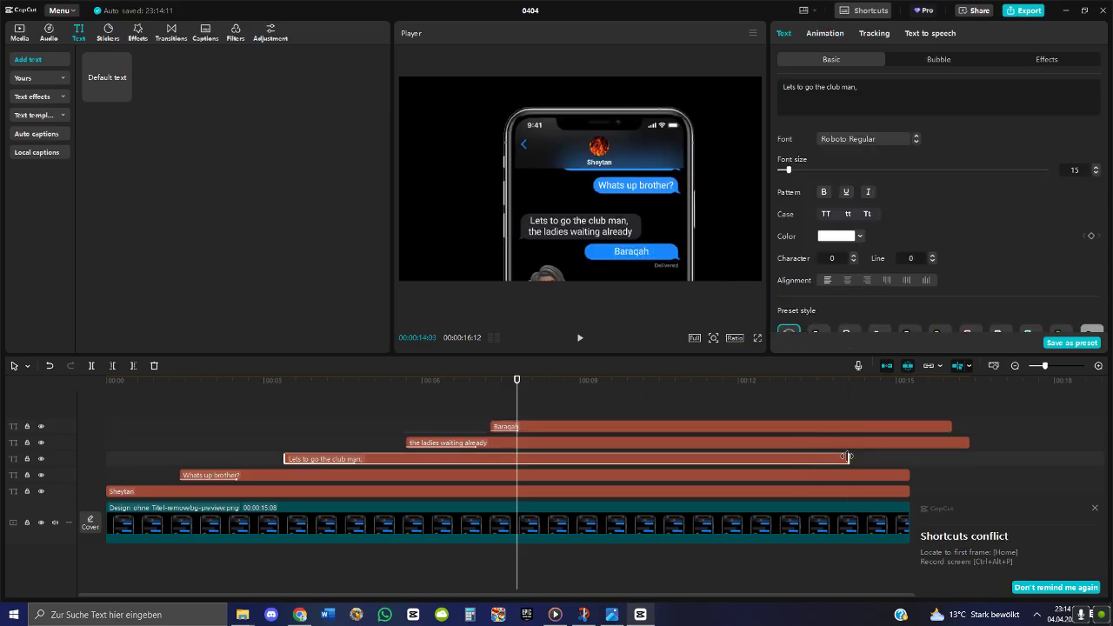
drag(848, 458, 910, 458)
click(948, 426)
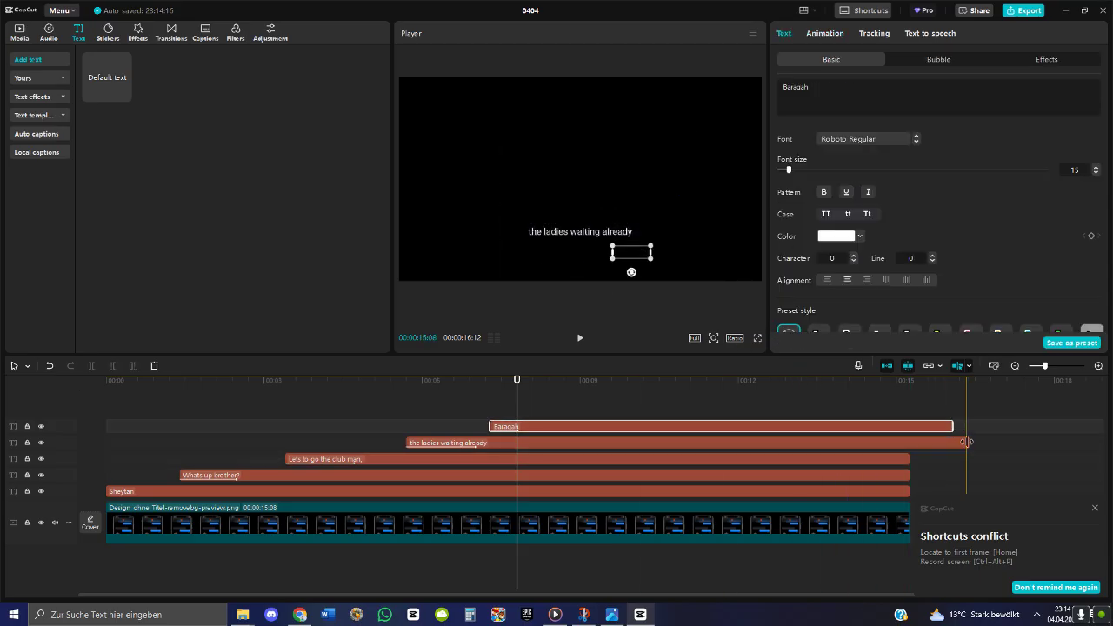
drag(949, 428, 909, 427)
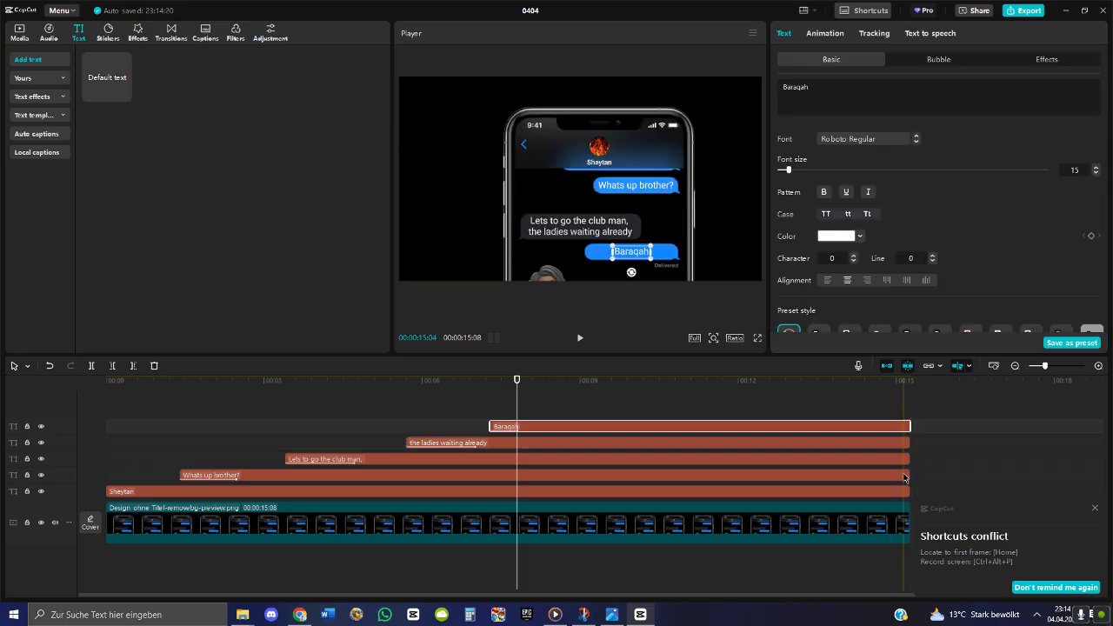
Dismiss the shortcuts conflict notice and combine all text clips and the phone image into one compound clip
click(1098, 511)
drag(994, 544, 684, 380)
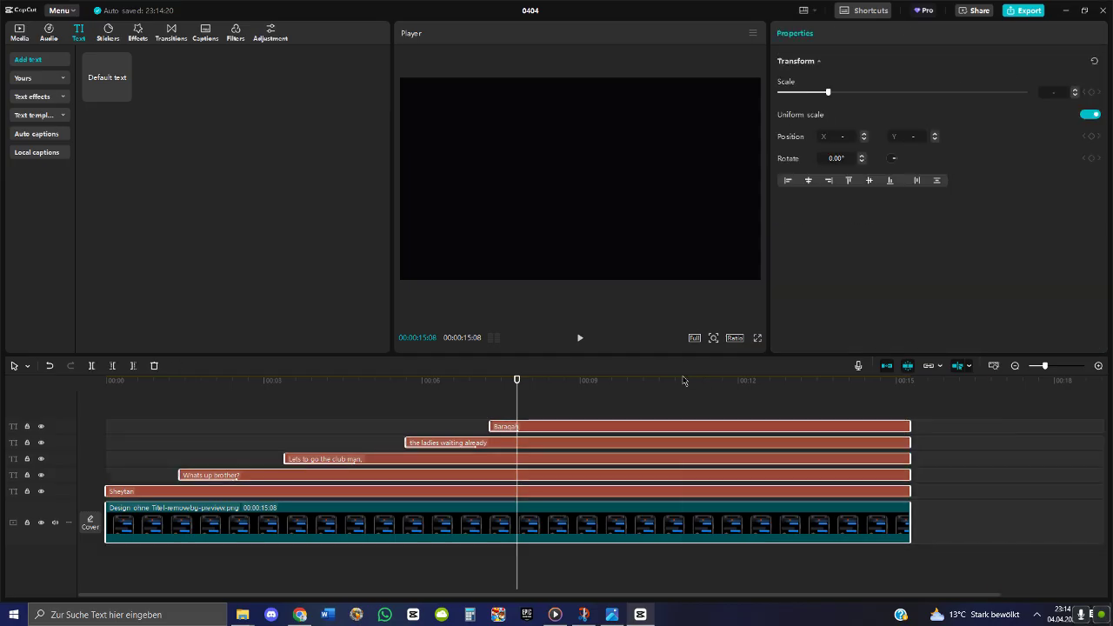
right_click(583, 450)
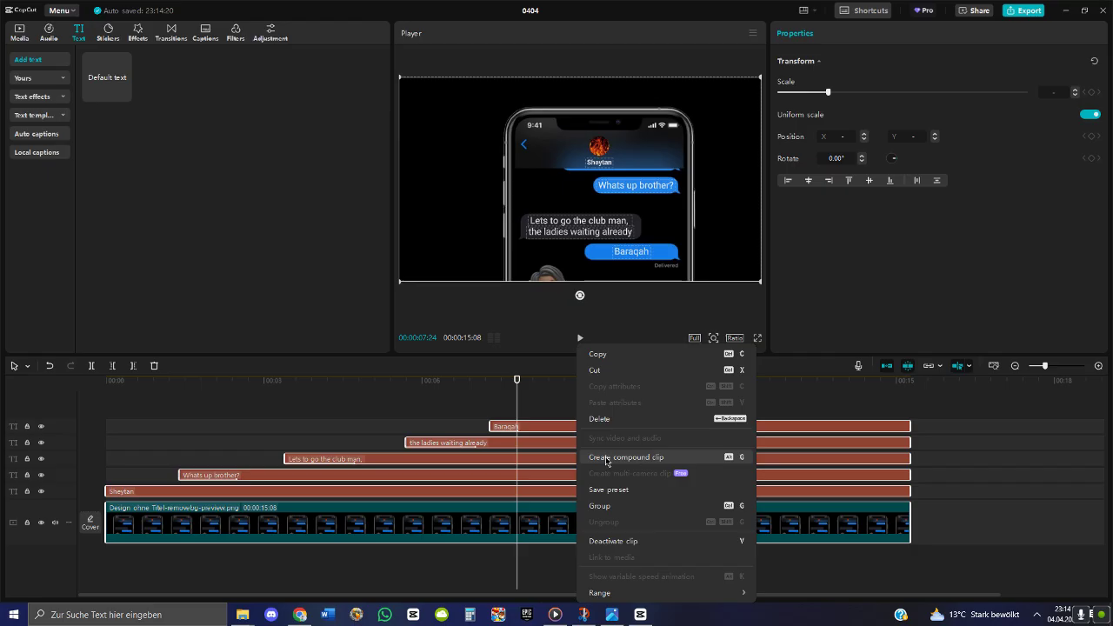
click(730, 459)
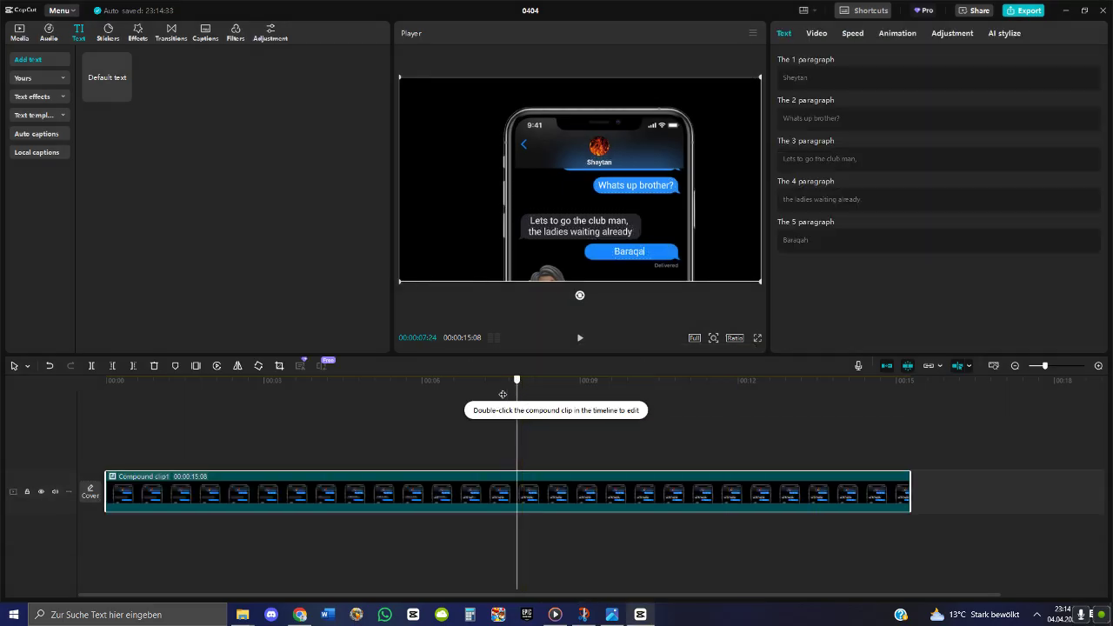
Near the start, at 00:00:00:12, shift the compound clip within the frame and enlarge it so the phone appears closer
drag(523, 392, 127, 383)
drag(620, 211, 557, 236)
drag(716, 286, 761, 311)
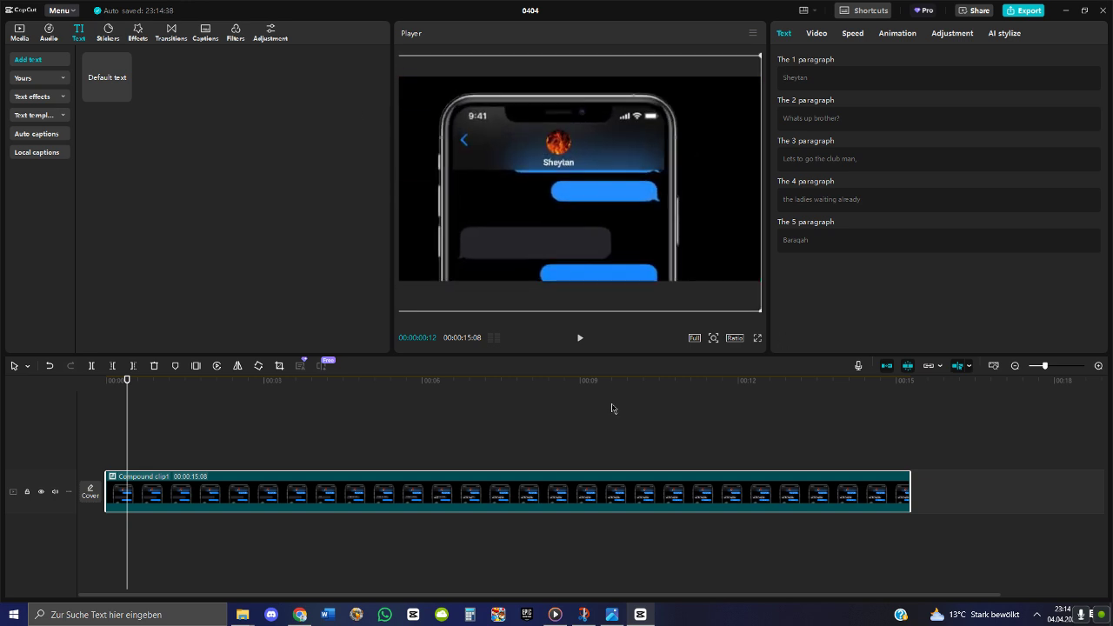
At 00:00:05:16, shift the compound clip sideways in the frame and shrink it freehand so more of the chat fits
drag(131, 383, 398, 404)
drag(524, 265, 712, 314)
drag(488, 119, 521, 137)
drag(711, 267, 549, 203)
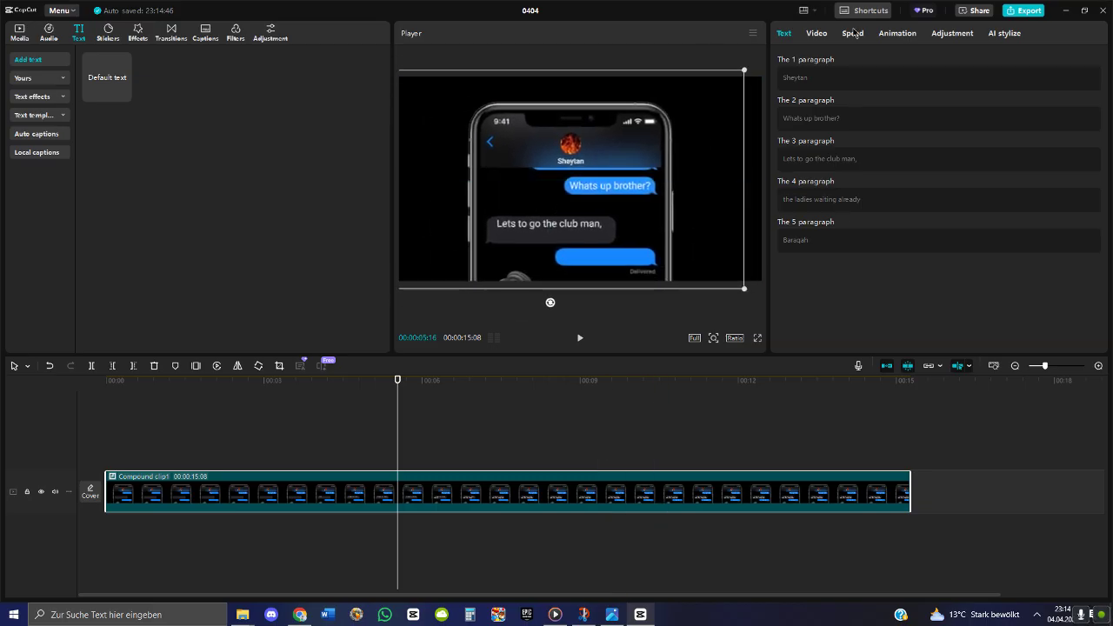
Set the compound clip's scale to 100% and its X position to 0
click(813, 34)
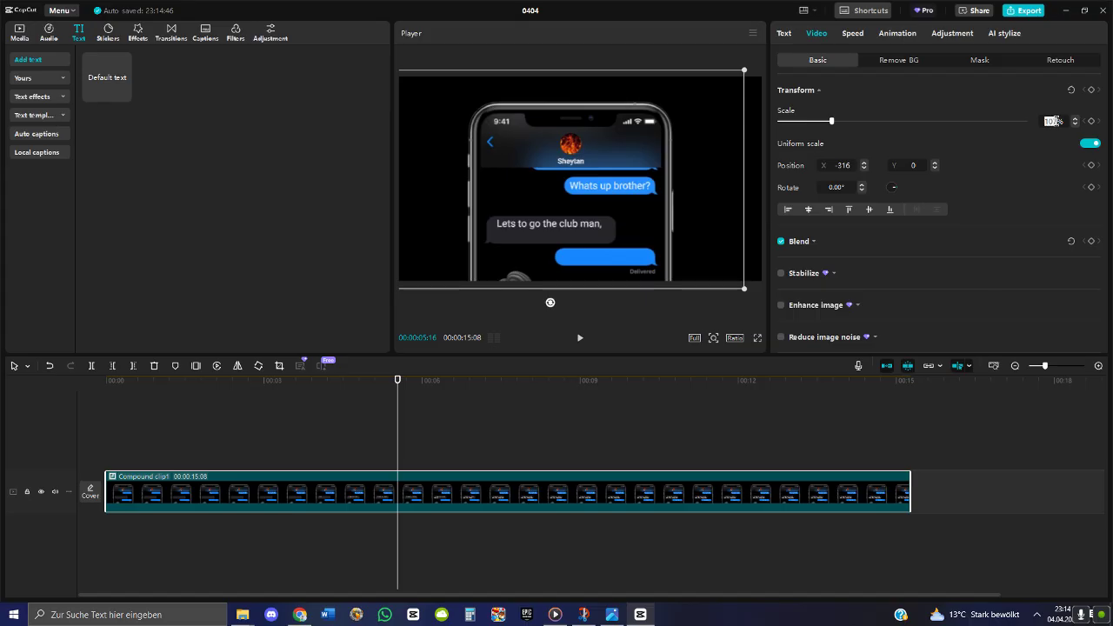
click(1056, 121)
text(100)
key(Return)
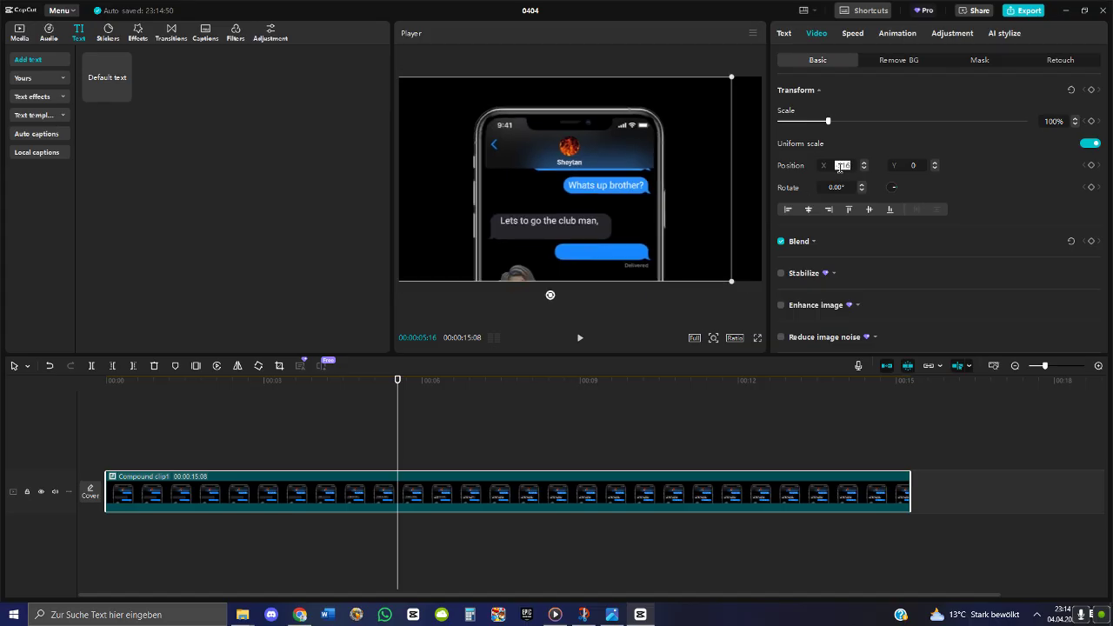
key(Return)
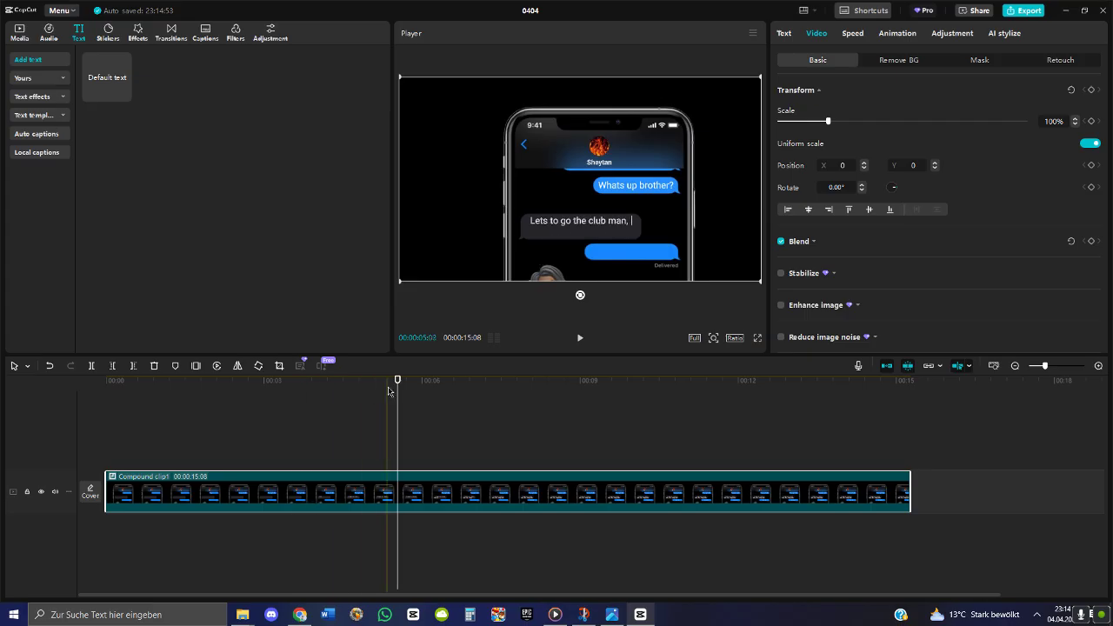
Apply the Slide Up entrance animation to the compound clip from the start of the timeline
drag(397, 380, 36, 388)
click(908, 37)
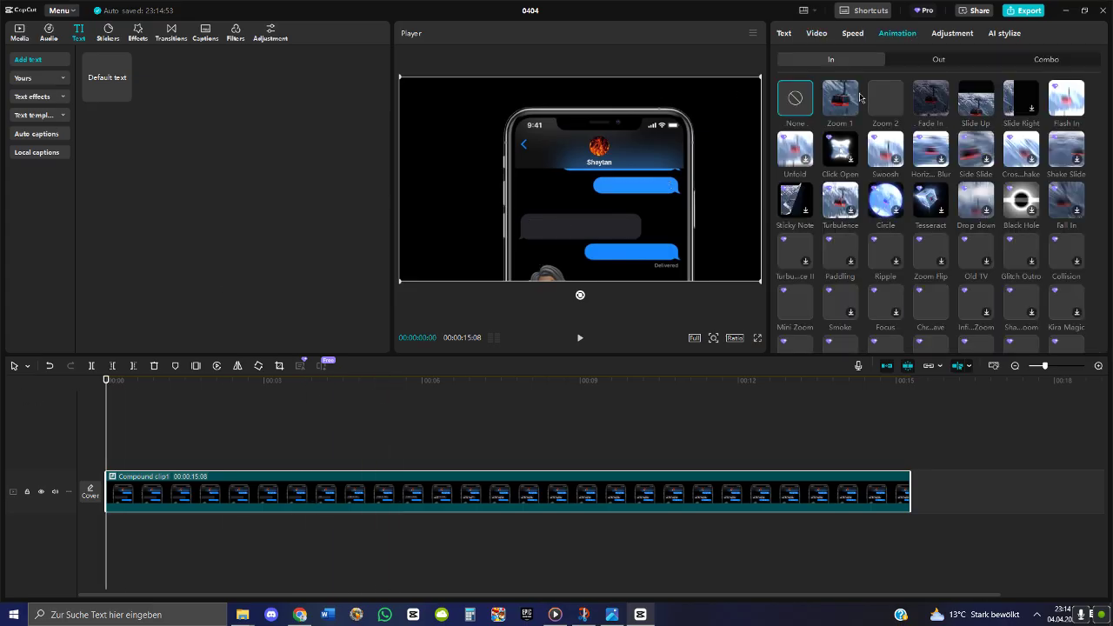
click(975, 100)
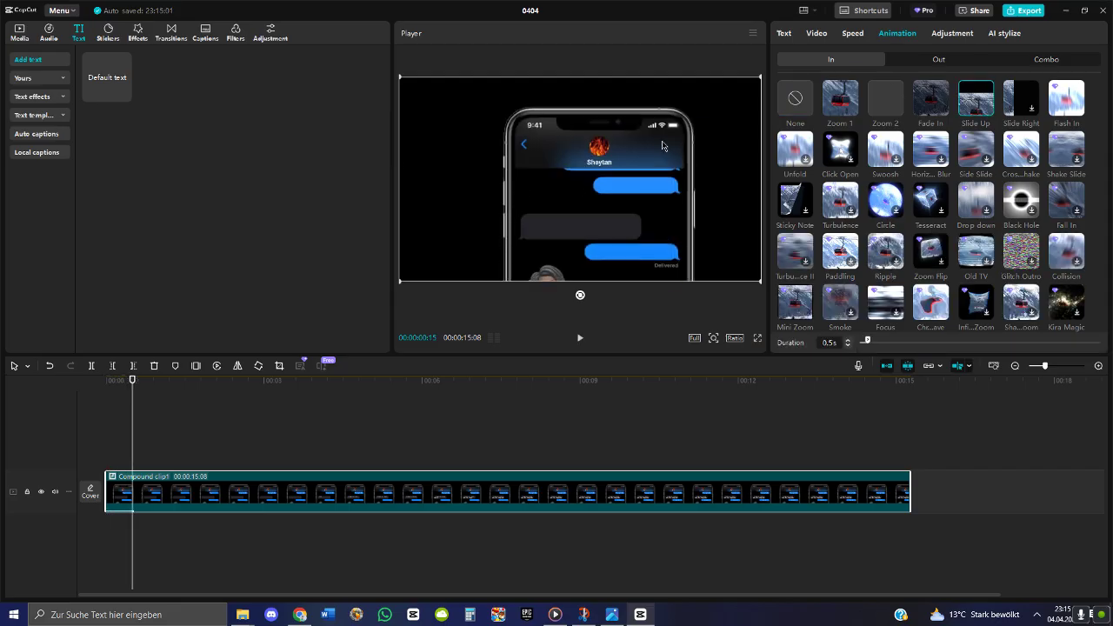
Add a Transform keyframe to the compound clip at 00:00:01:12, where the "Whats up brother?" message starts typing
drag(132, 388, 180, 404)
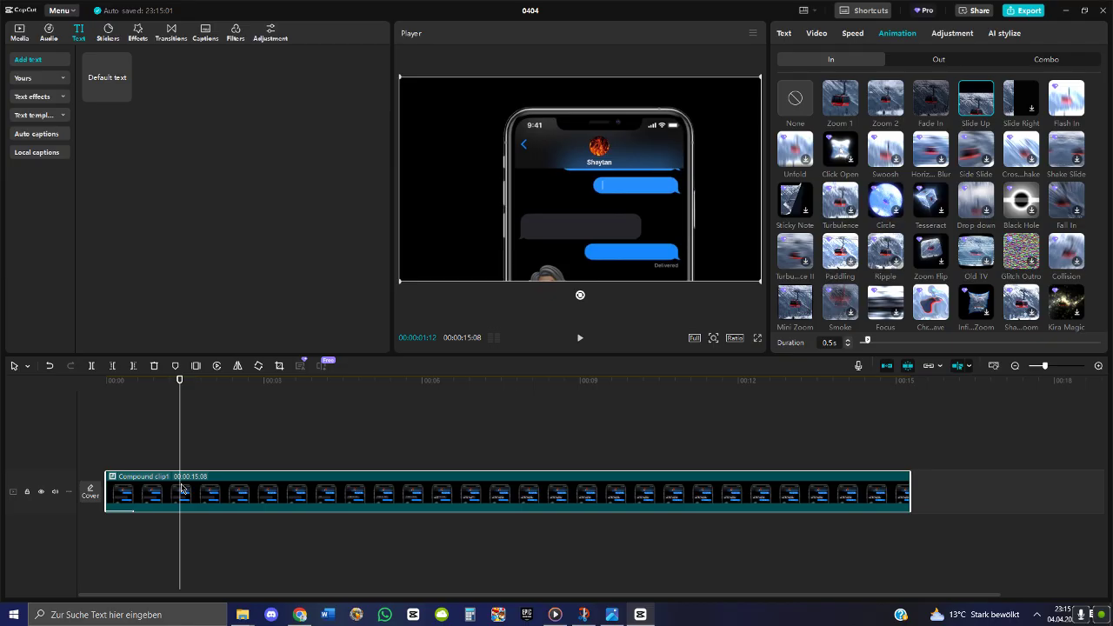
click(818, 35)
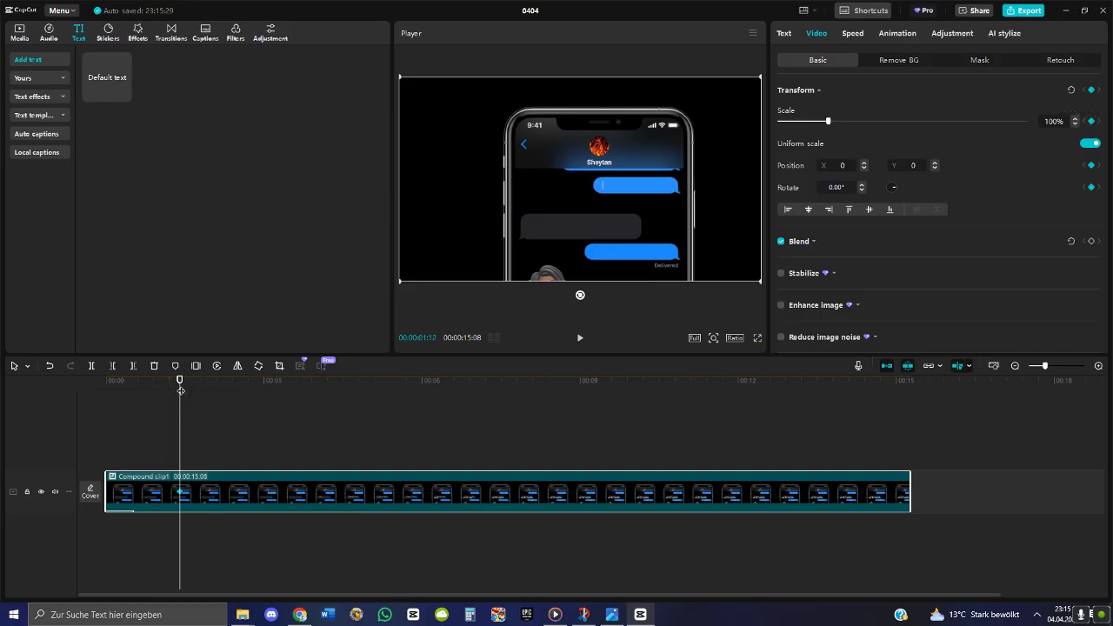
drag(184, 387, 185, 388)
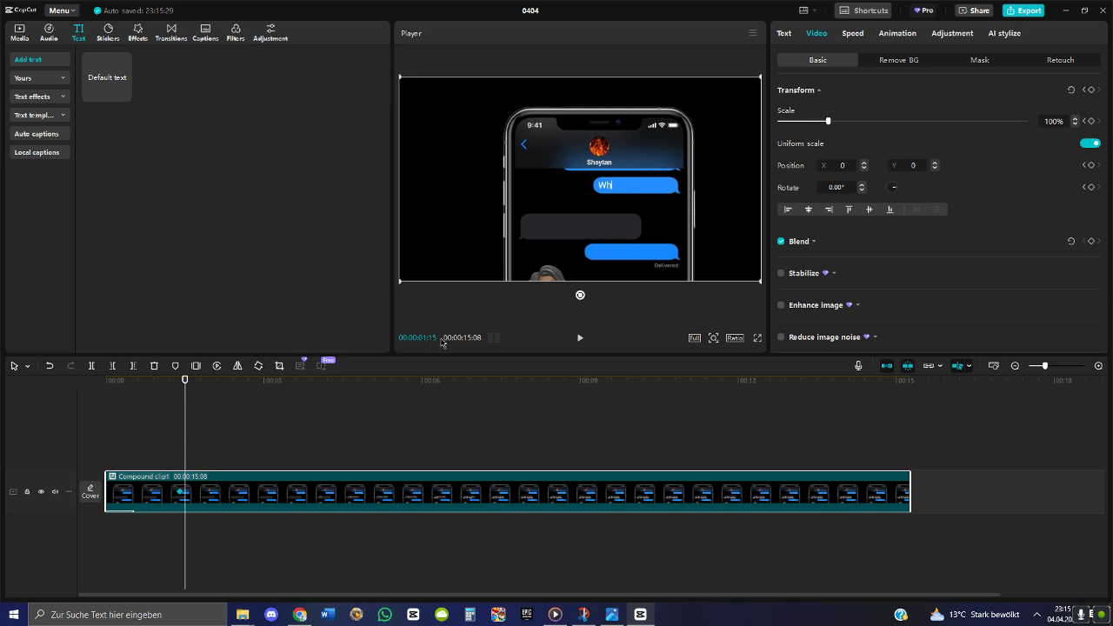
click(179, 387)
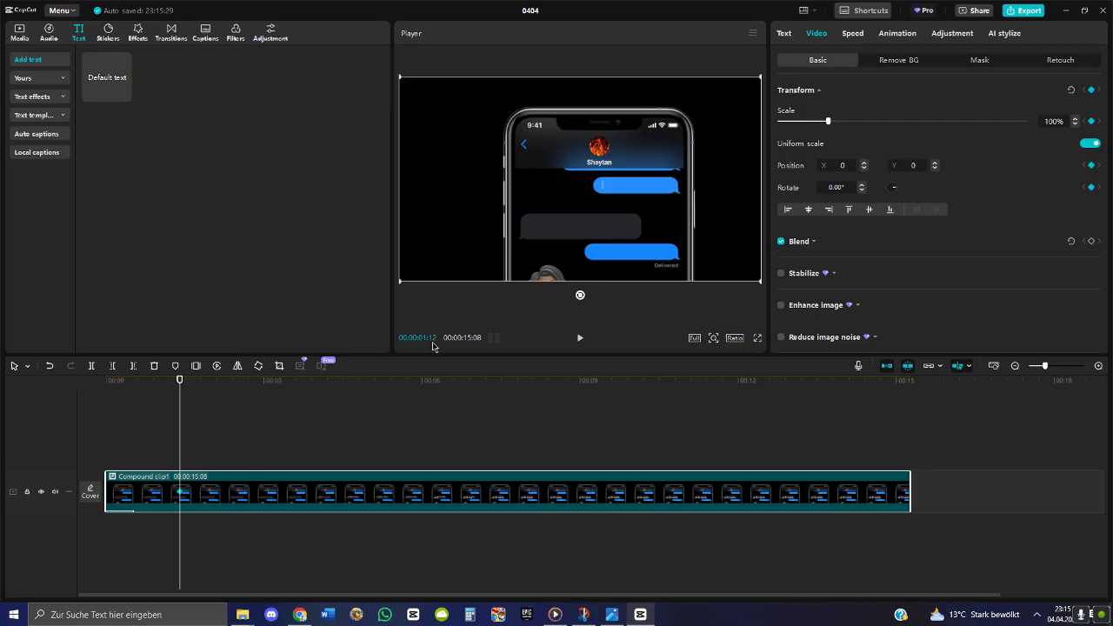
At 00:00:01:16, enlarge the compound clip to about 148% and shift it vertically to about Y -175
drag(181, 386, 187, 387)
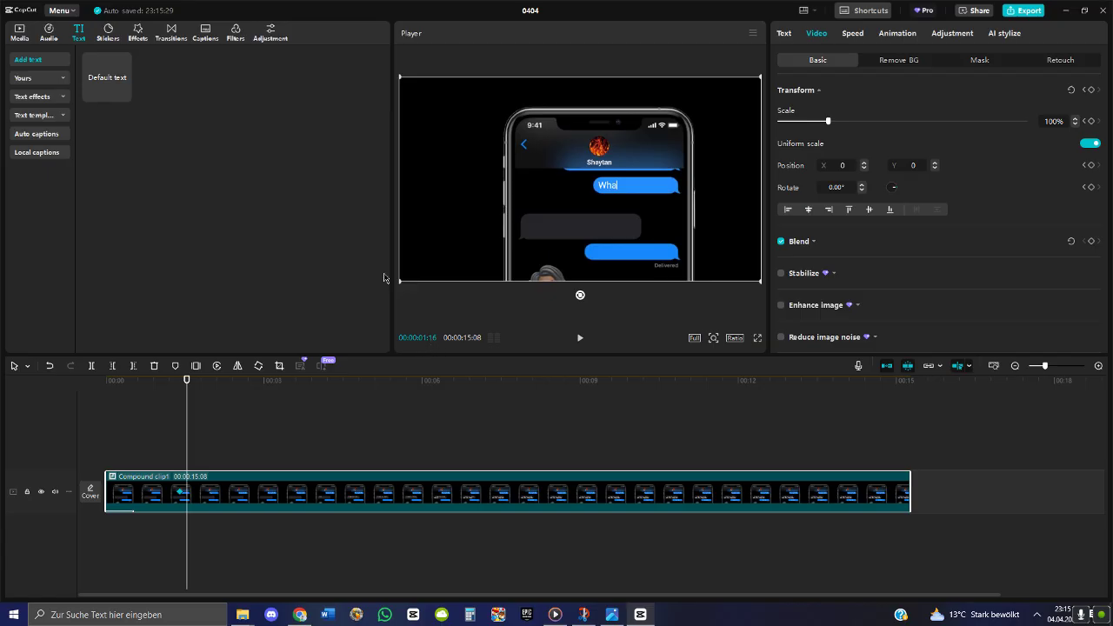
drag(406, 78, 278, 10)
mouse_move(570, 173)
mouse_down()
mouse_move(549, 193)
mouse_move(569, 188)
mouse_up()
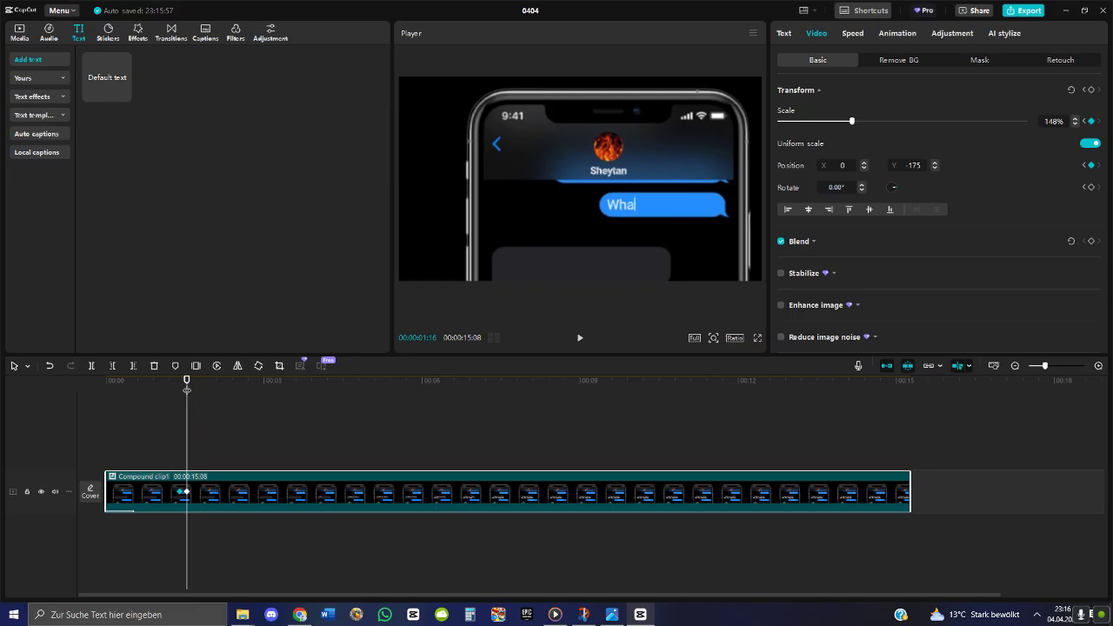
Apply the Cubic Out preset curve to the zoom keyframes and play the animation from the start
right_click(187, 497)
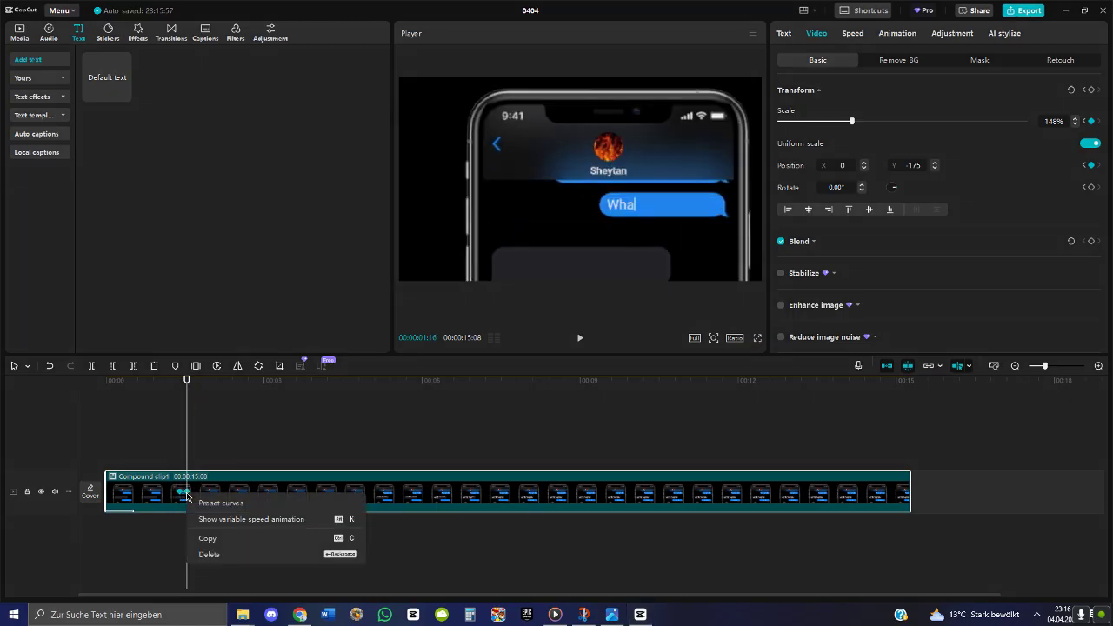
click(201, 504)
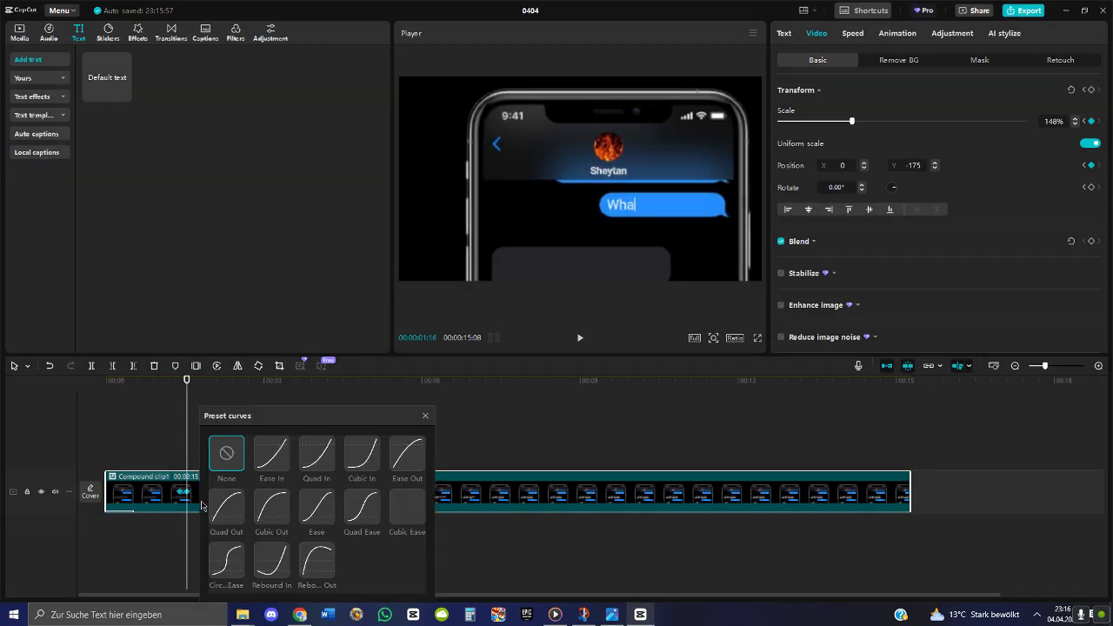
click(261, 509)
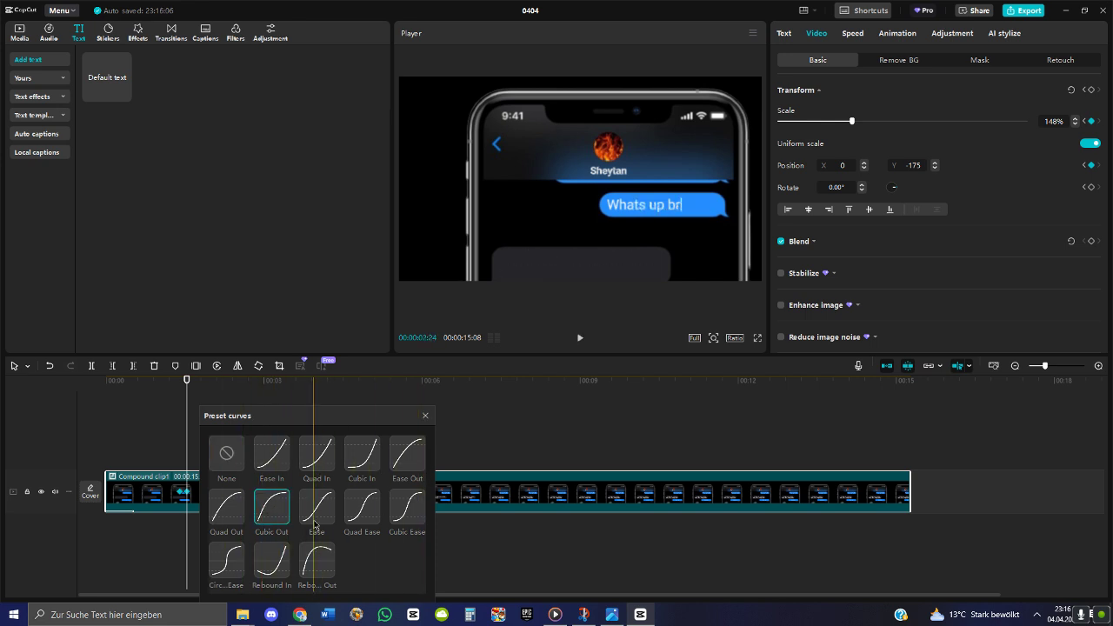
click(425, 416)
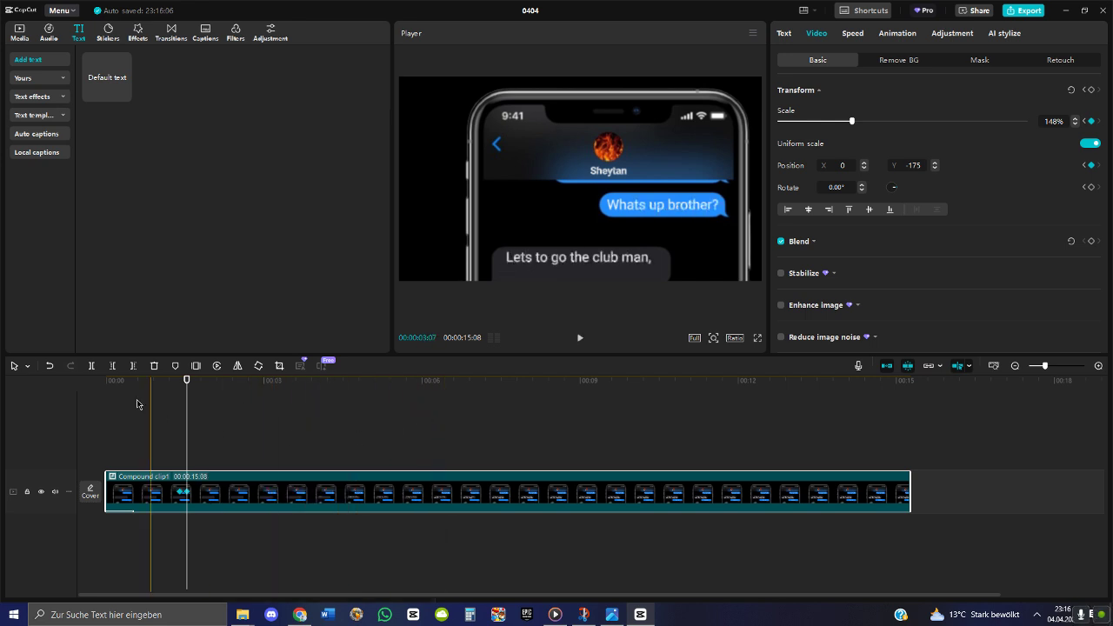
drag(184, 385, 107, 385)
click(580, 338)
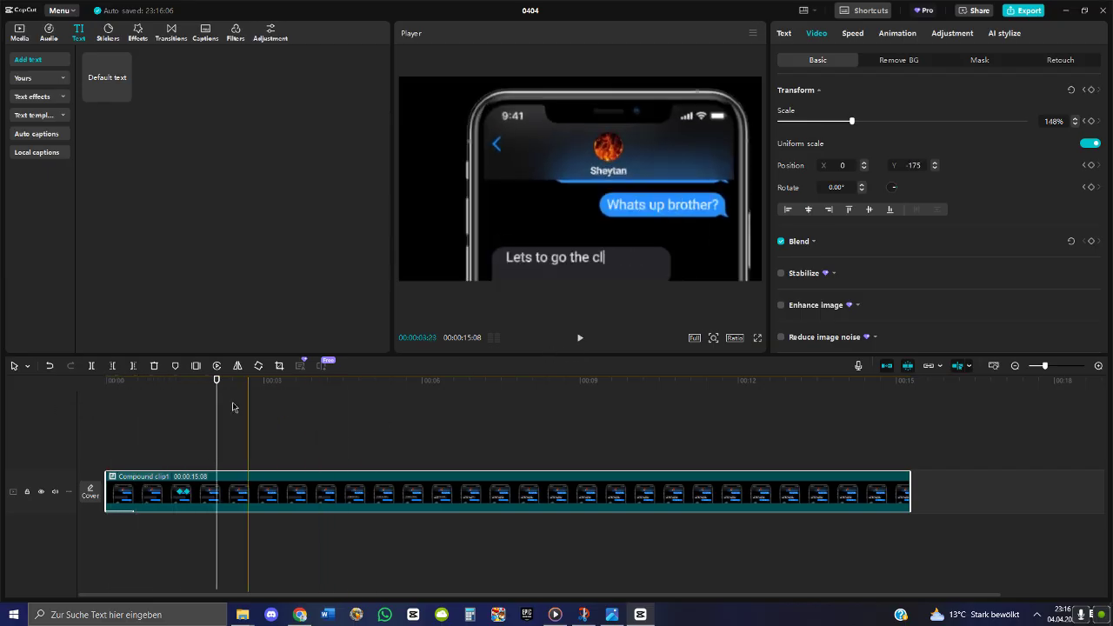
Move the second zoom keyframe slightly later than 00:00:01:16 to lengthen the zoom, and play it back
drag(222, 382, 182, 395)
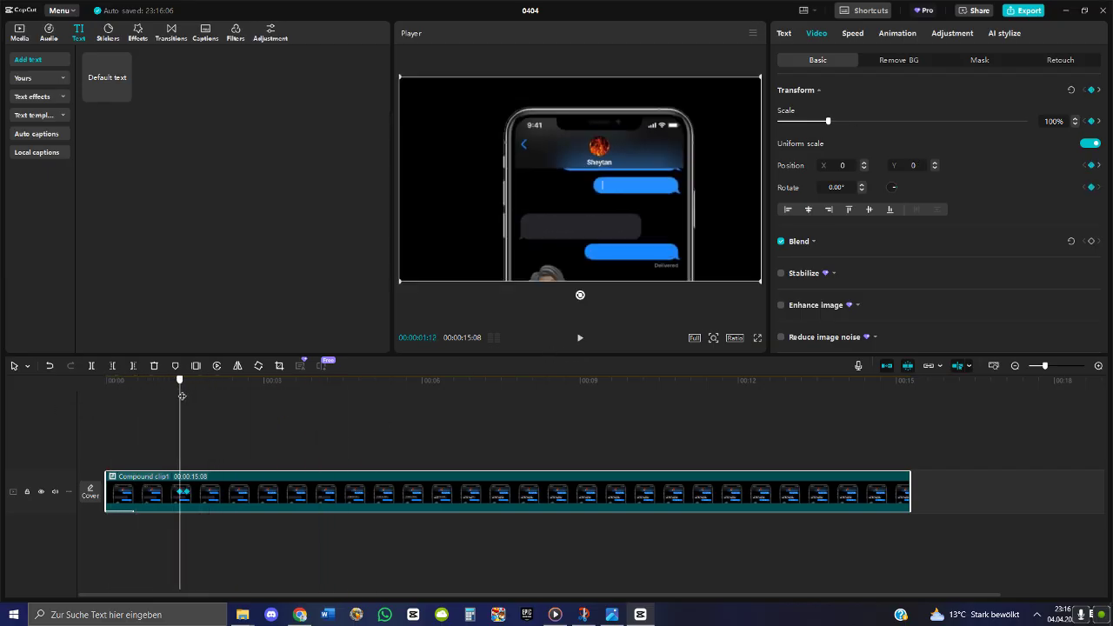
click(188, 495)
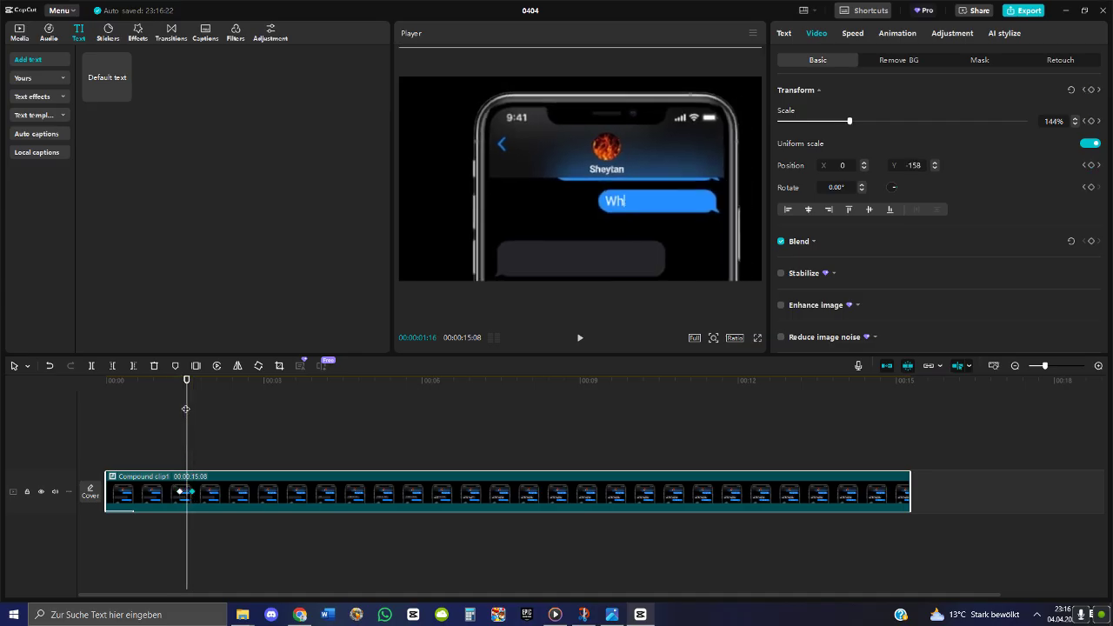
drag(186, 407, 162, 406)
click(581, 340)
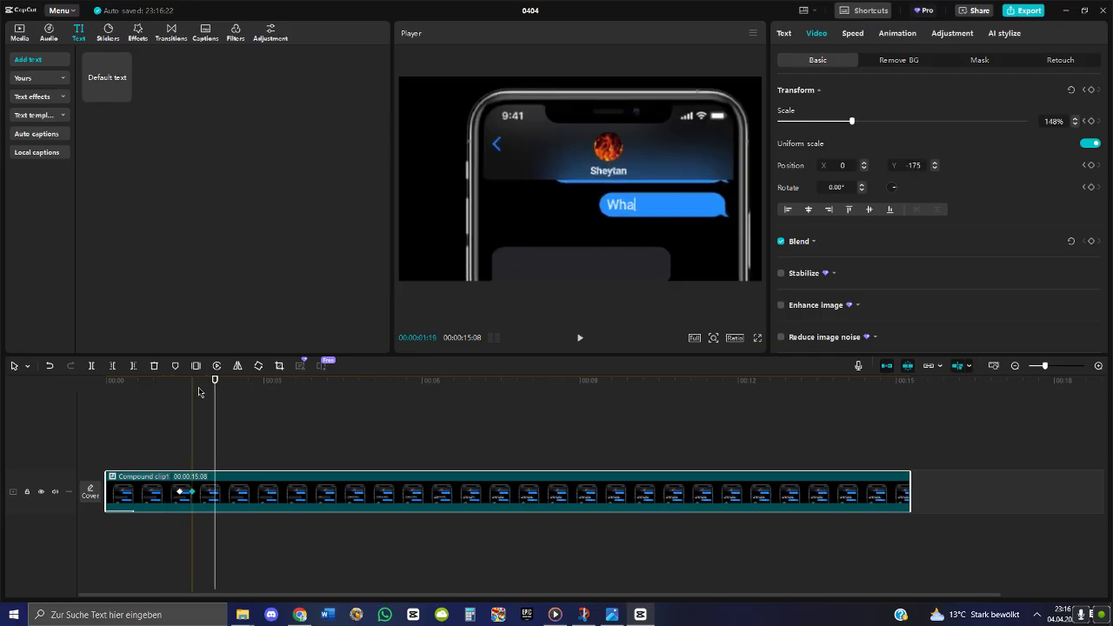
Trim the beginning of the compound clip so it lasts 00:00:14:18, previewing the opening while adjusting the cut
click(169, 392)
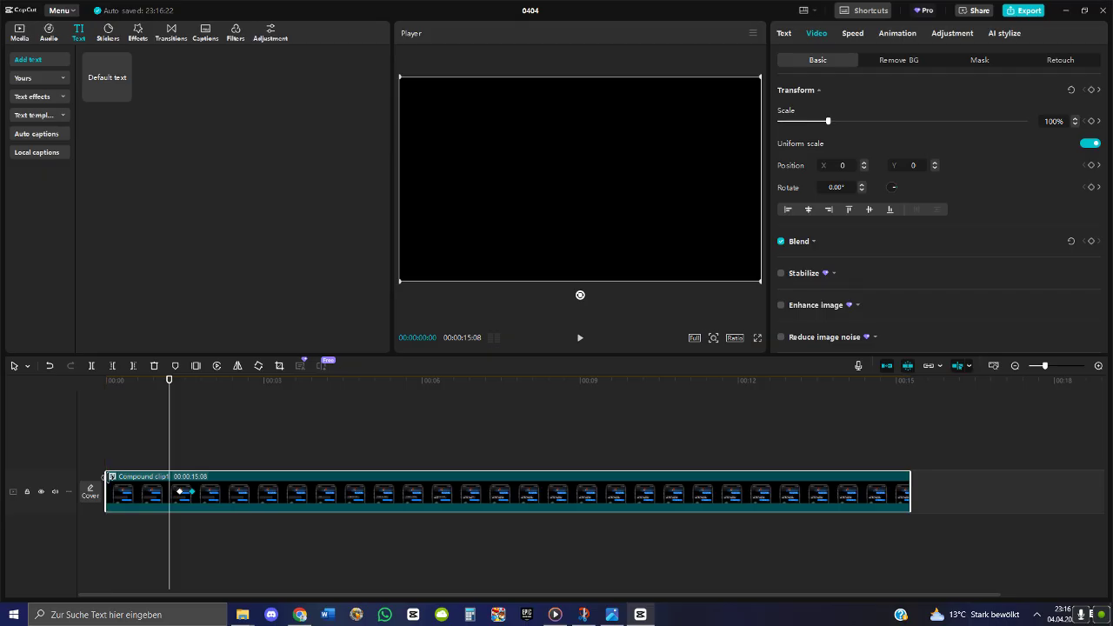
drag(105, 484, 161, 491)
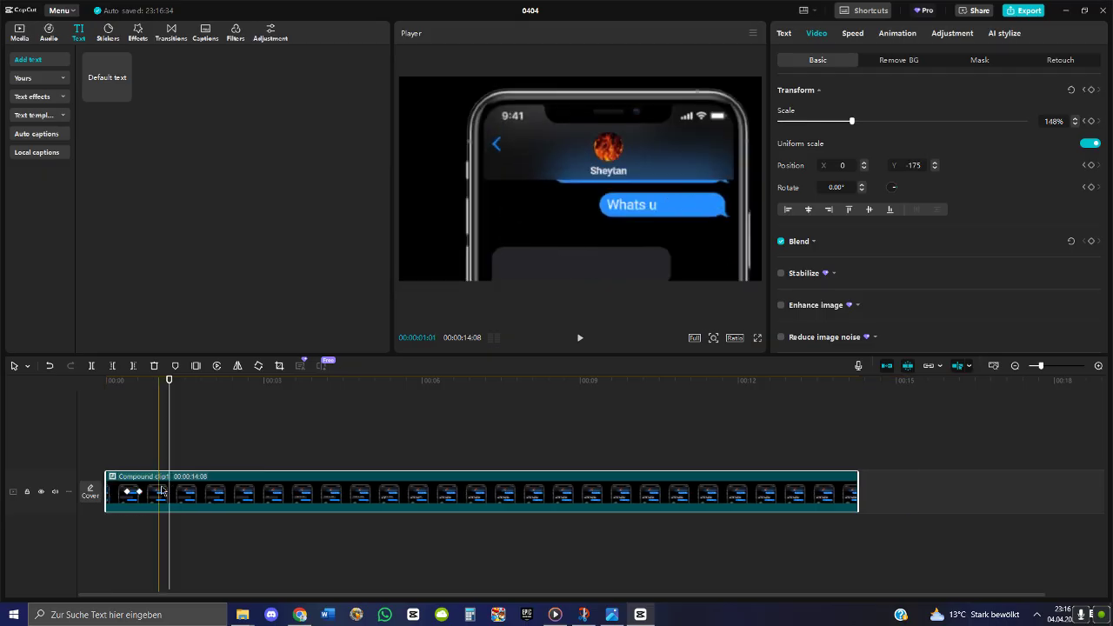
drag(172, 384, 61, 404)
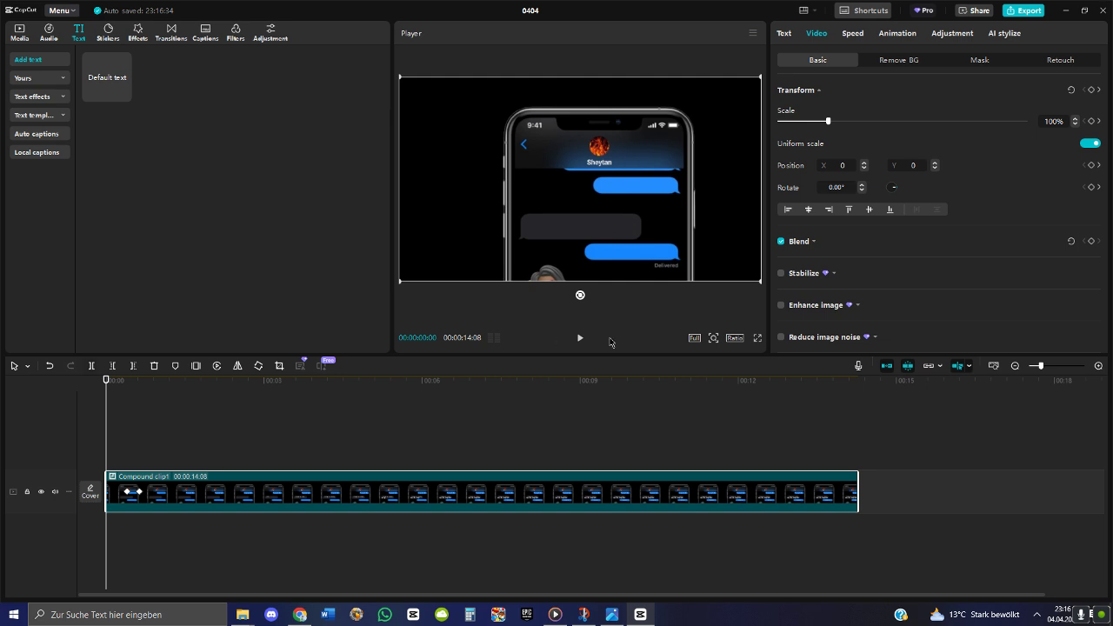
click(583, 339)
click(583, 339)
drag(153, 384, 67, 392)
drag(100, 476, 85, 475)
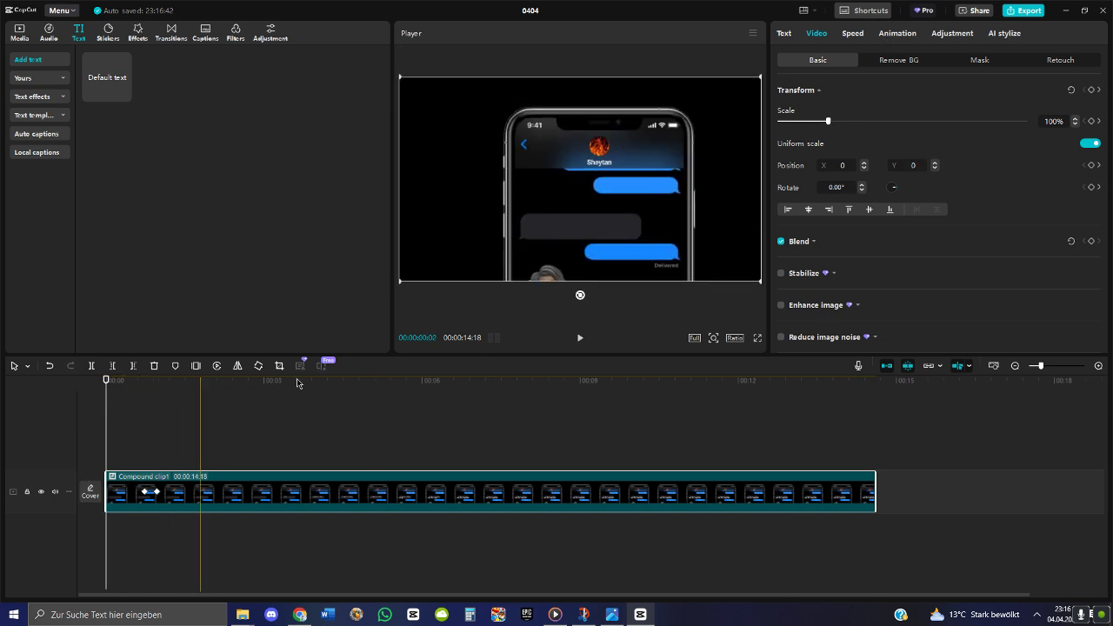
Reapply the Slide Up entrance animation to the trimmed compound clip and play back the opening
click(874, 40)
click(970, 99)
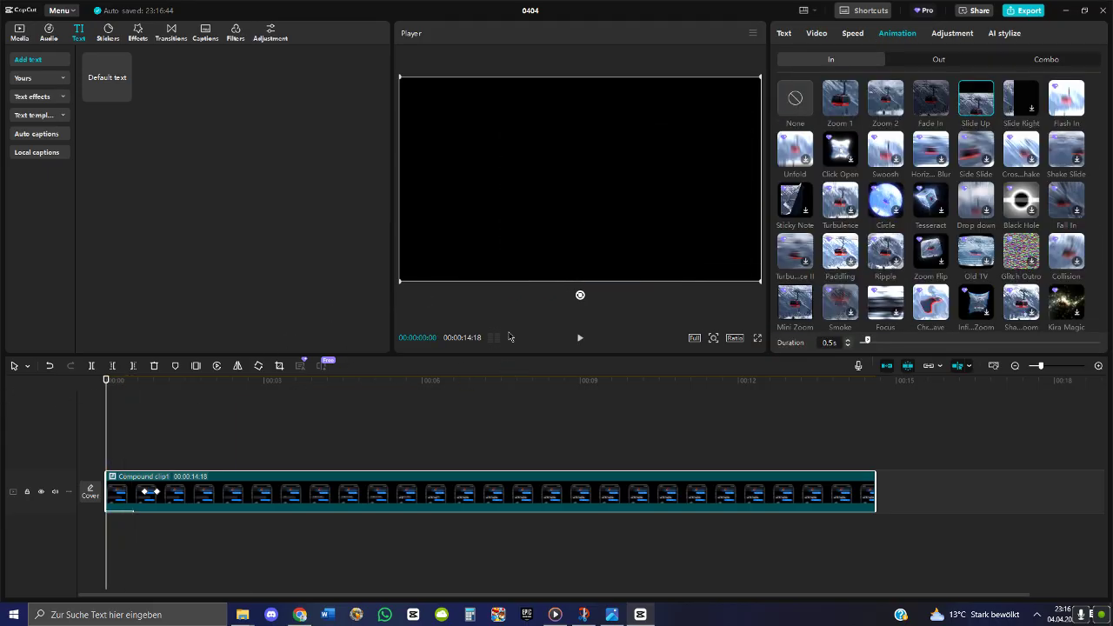
click(581, 340)
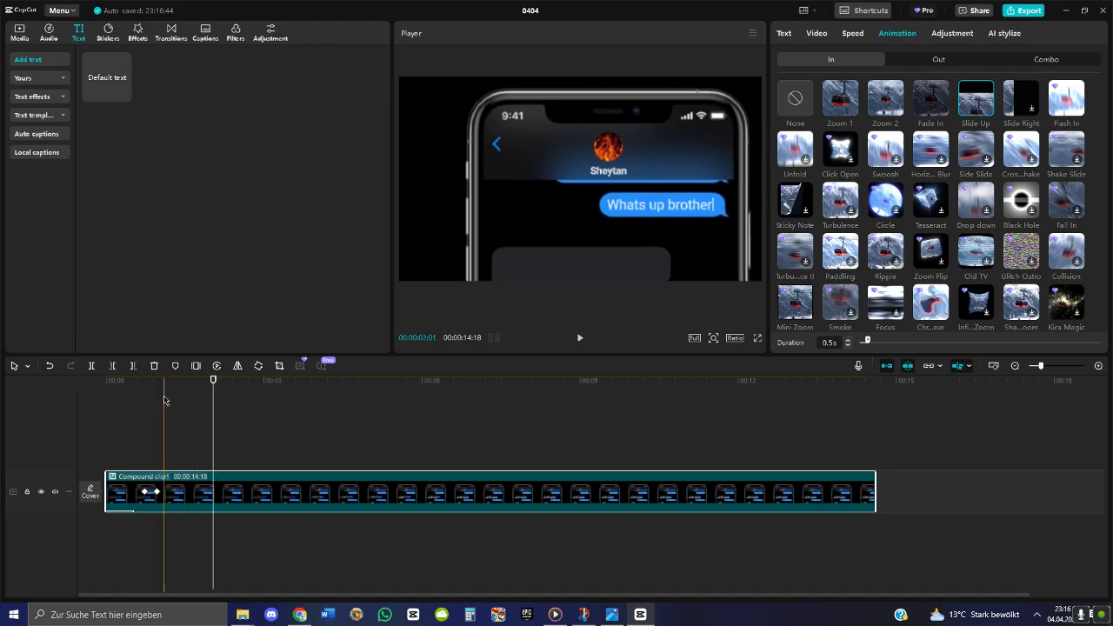
Try moving the compound clip higher in the frame at the second zoom keyframe, comparing both keyframes, and undo the move
drag(146, 382, 145, 384)
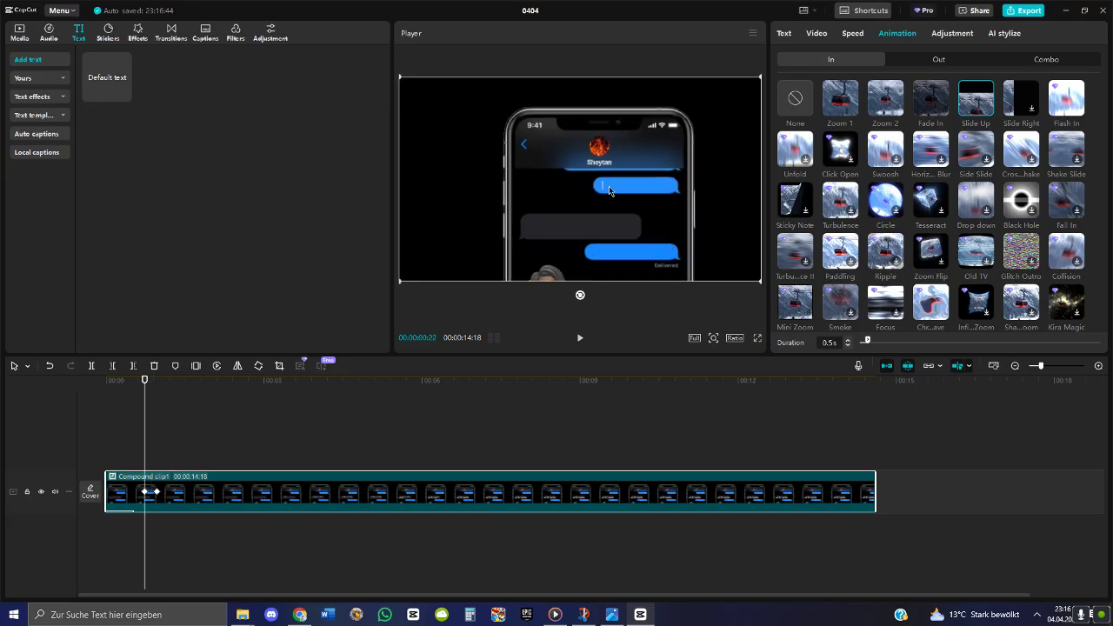
click(156, 381)
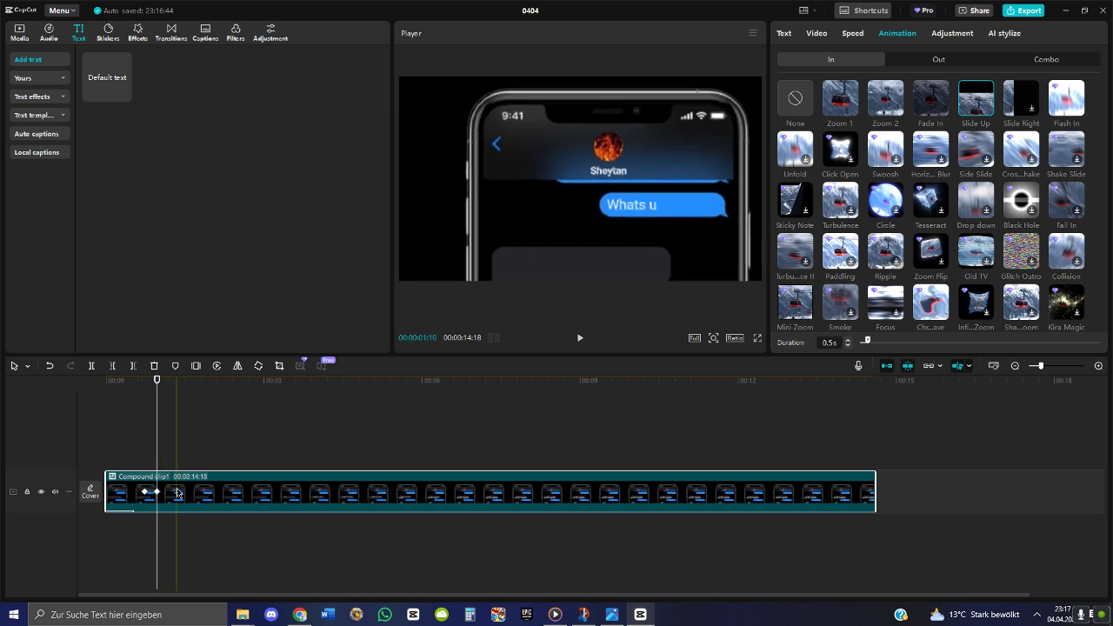
mouse_move(669, 170)
mouse_down()
mouse_move(659, 152)
mouse_move(673, 152)
mouse_up()
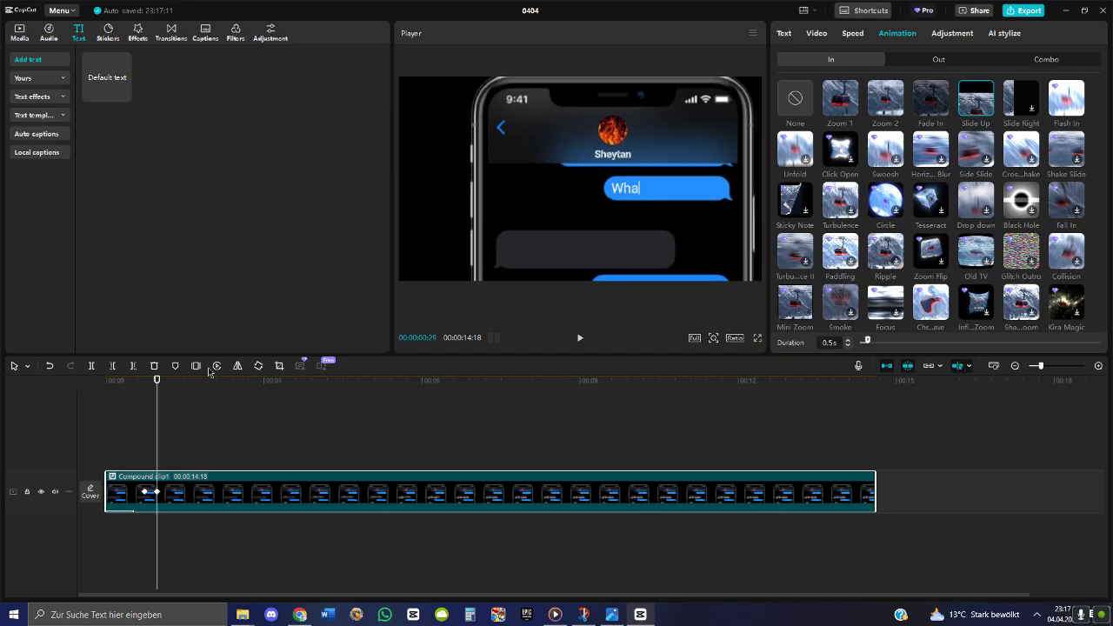
drag(157, 380, 144, 383)
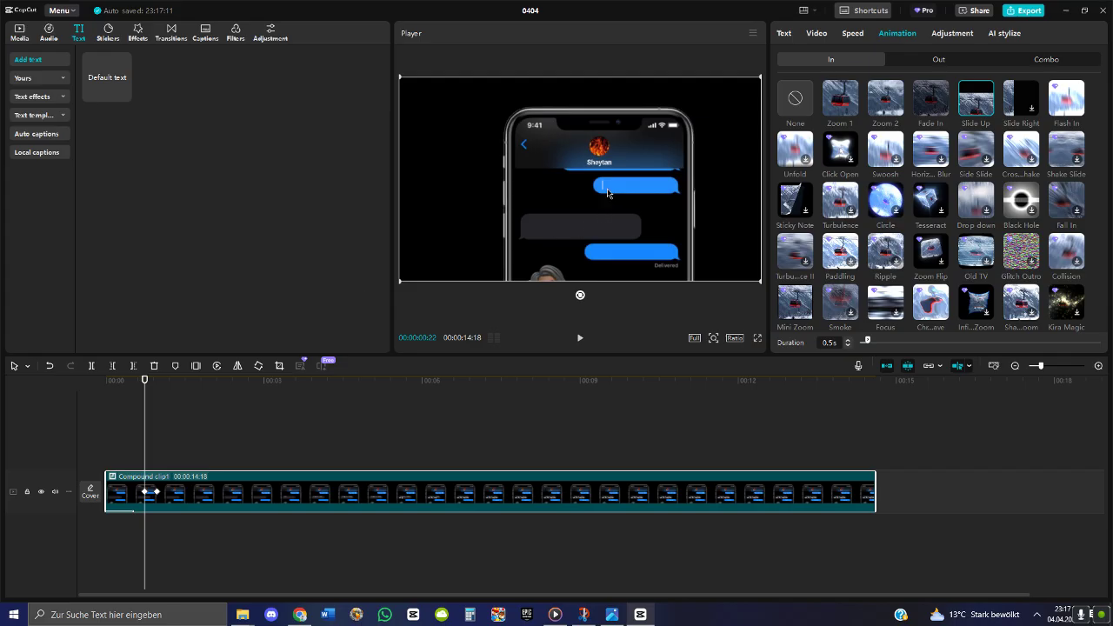
click(157, 385)
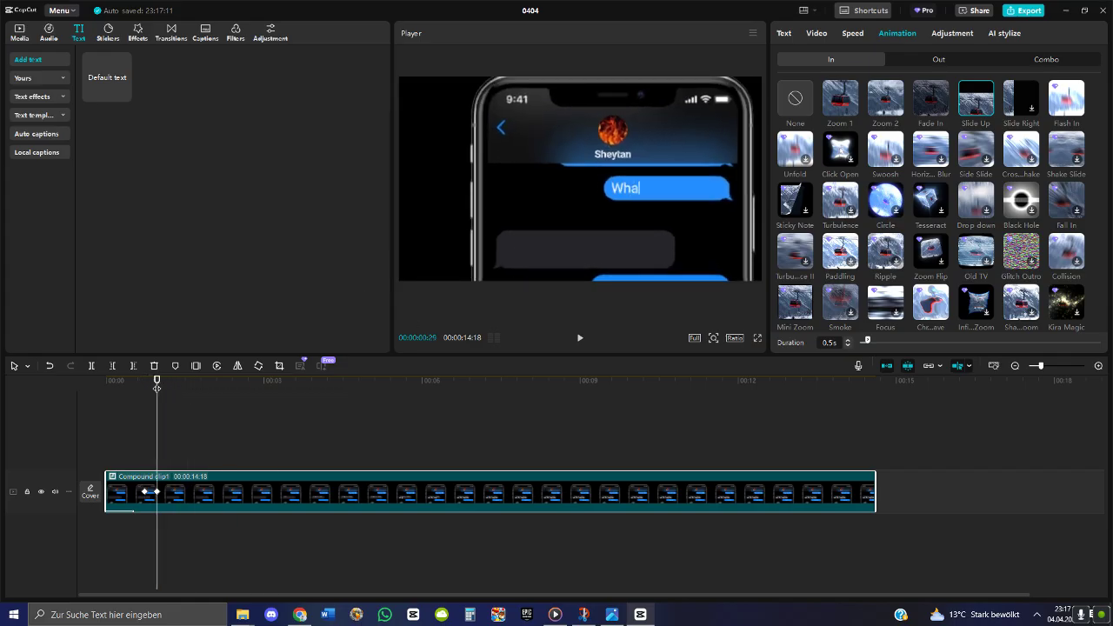
key(ctrl+z)
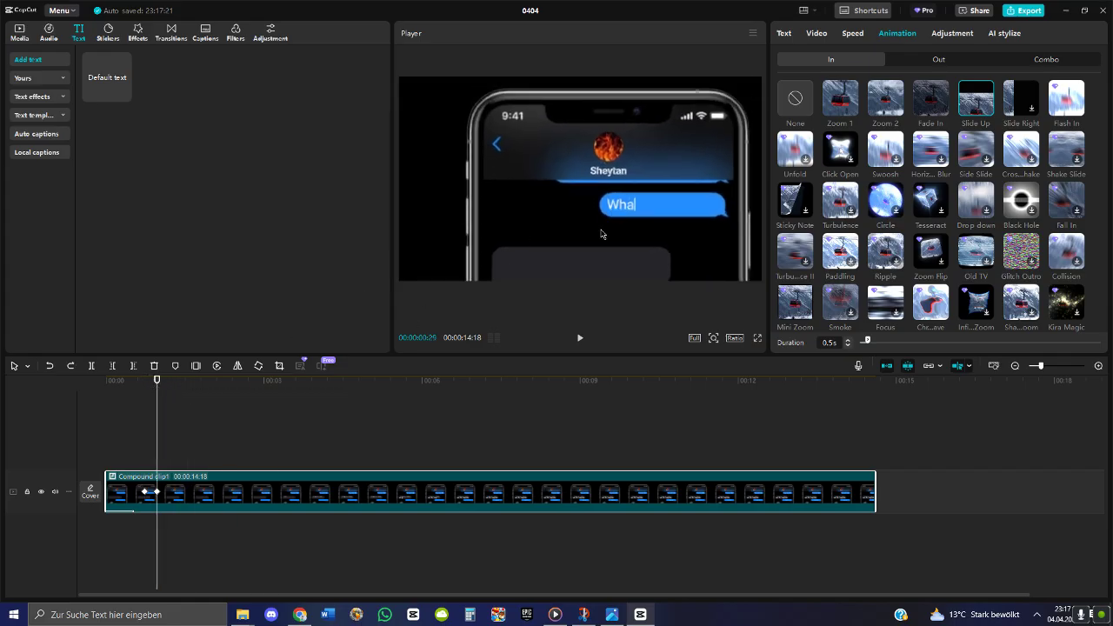
Play back the opening from the start past the first typed message and open the compound clip's text settings
drag(157, 384, 70, 401)
click(573, 342)
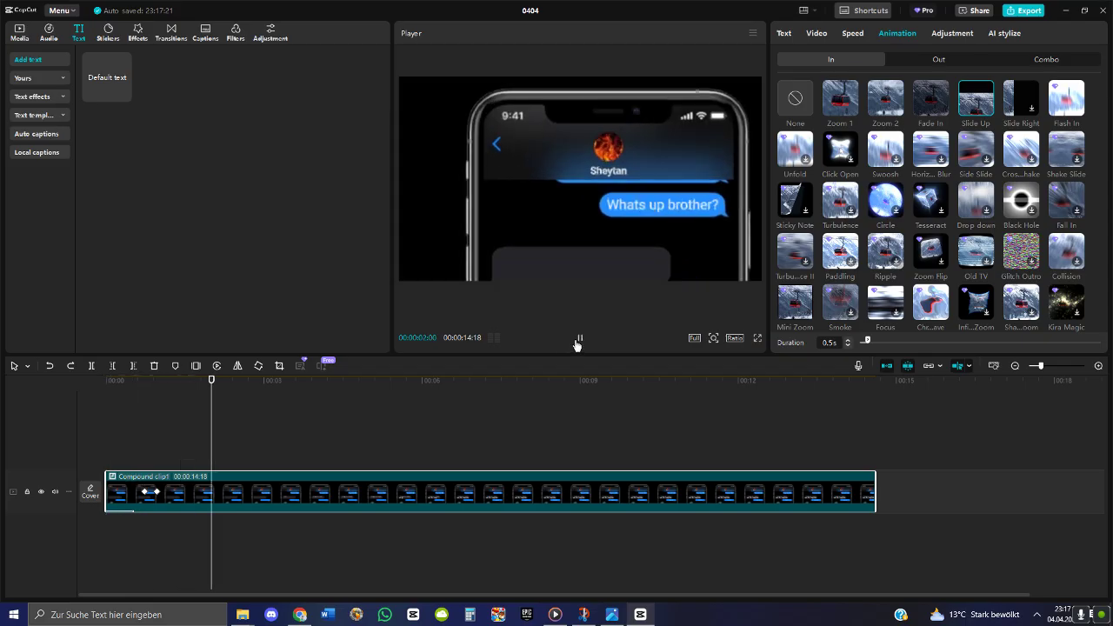
click(579, 339)
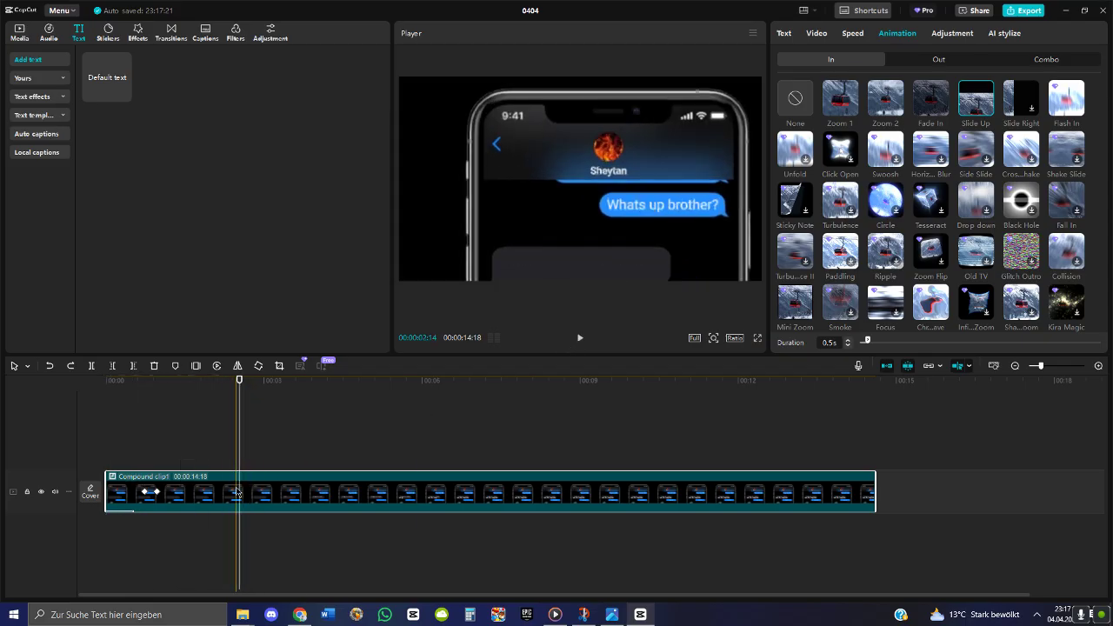
click(784, 37)
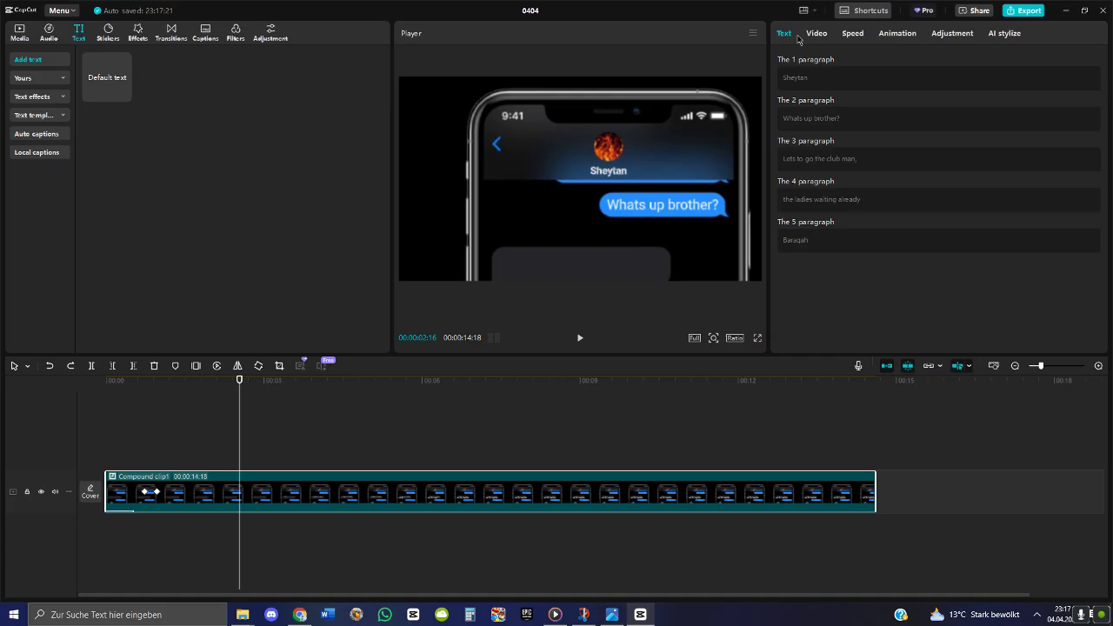
Add transform keyframes to the compound clip at 00:00:02:21, 00:00:02:23 and 00:00:03:00
click(818, 34)
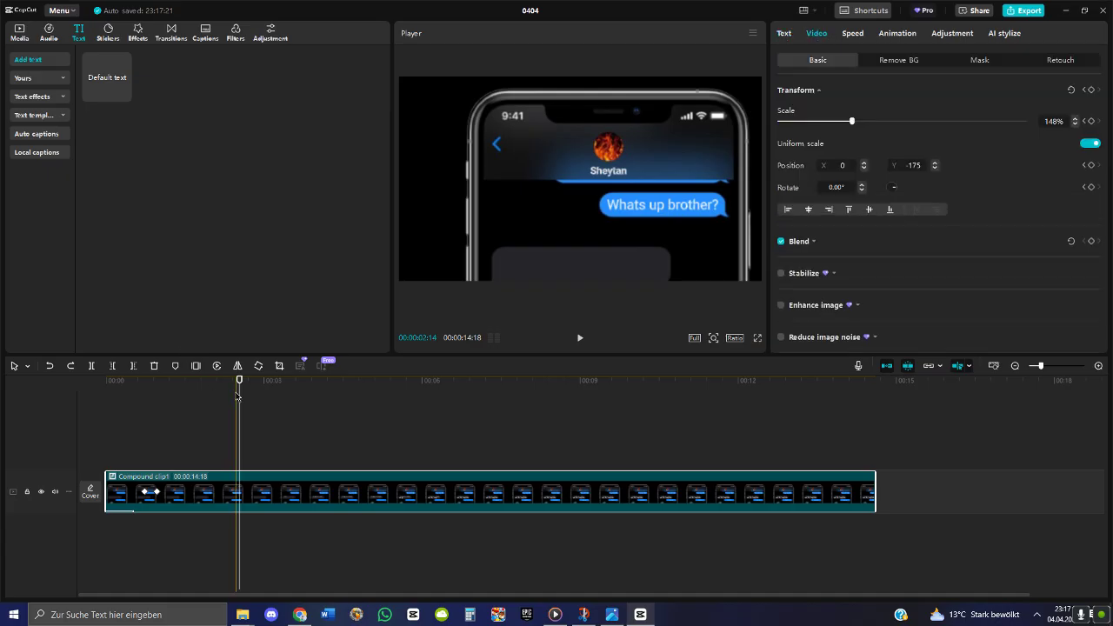
mouse_move(239, 387)
mouse_down()
mouse_move(258, 387)
mouse_move(248, 388)
mouse_up()
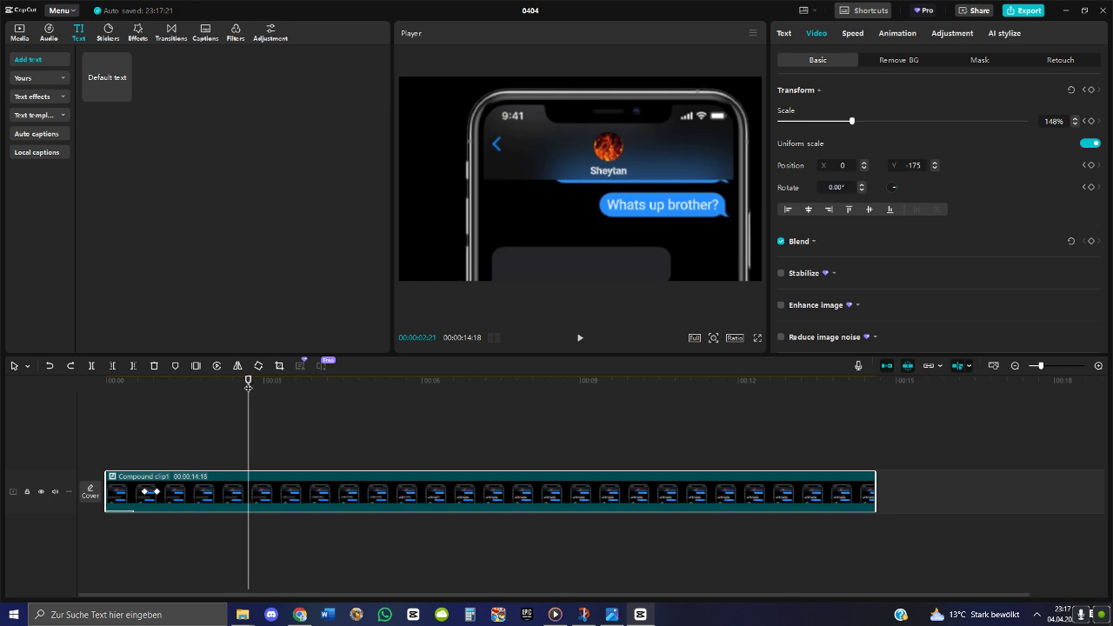
click(1092, 90)
drag(249, 382, 252, 383)
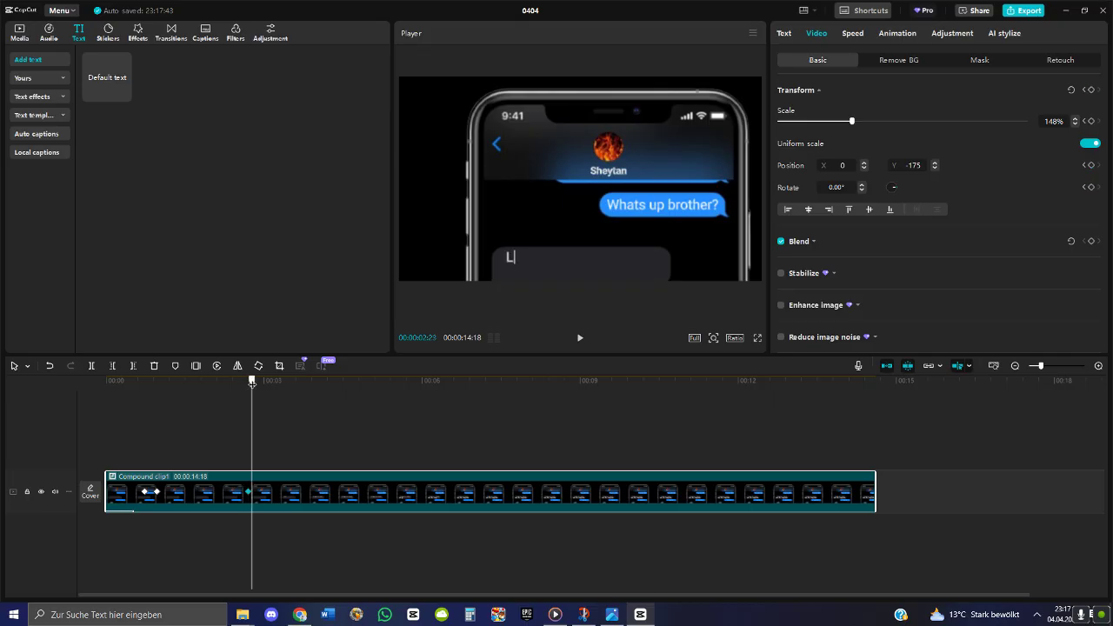
click(1093, 90)
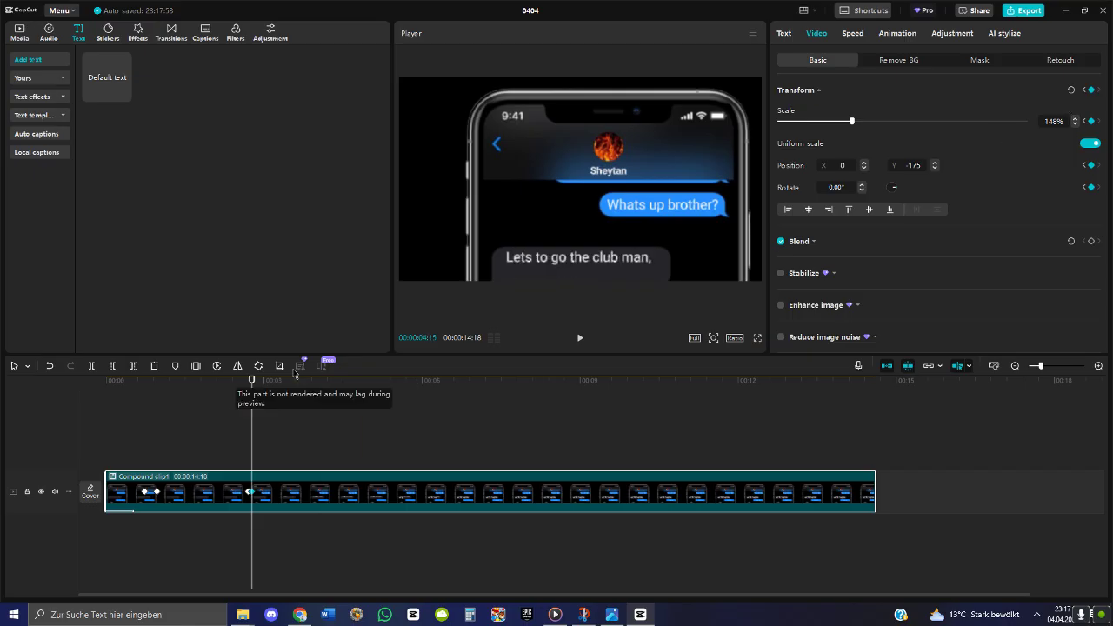
drag(252, 383, 264, 383)
click(1091, 90)
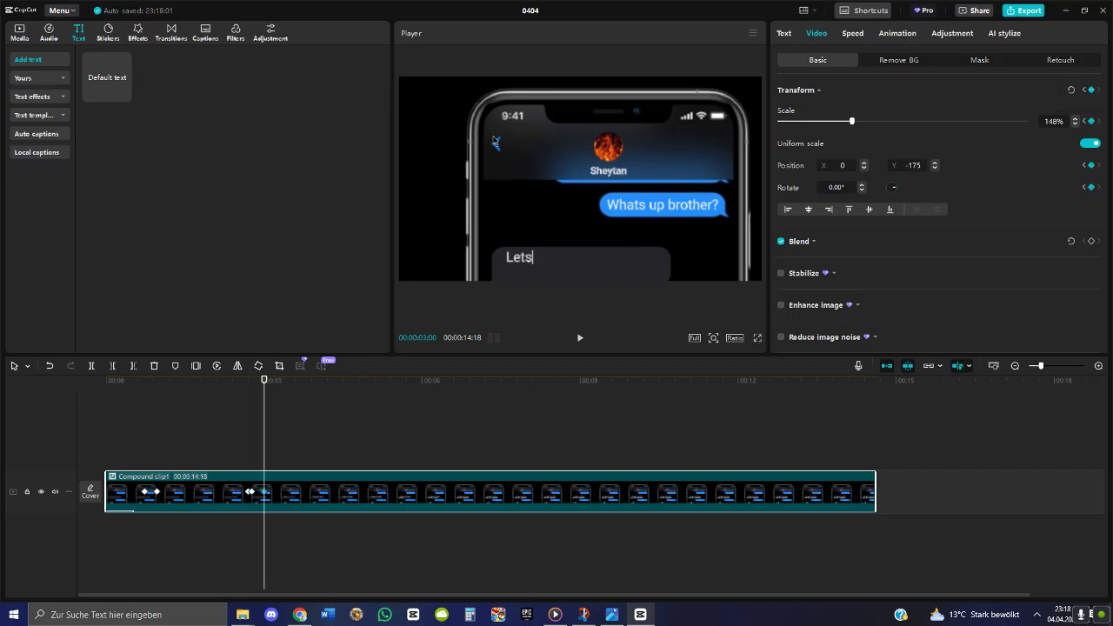
Reposition the compound clip to X 340, Y 522 at the 00:00:03:00 keyframe, keep its scale at 148%, and return to 00:00:02:21
drag(569, 228, 606, 166)
mouse_move(852, 121)
mouse_down()
mouse_move(867, 121)
mouse_move(850, 121)
mouse_up()
key(ctrl+z)
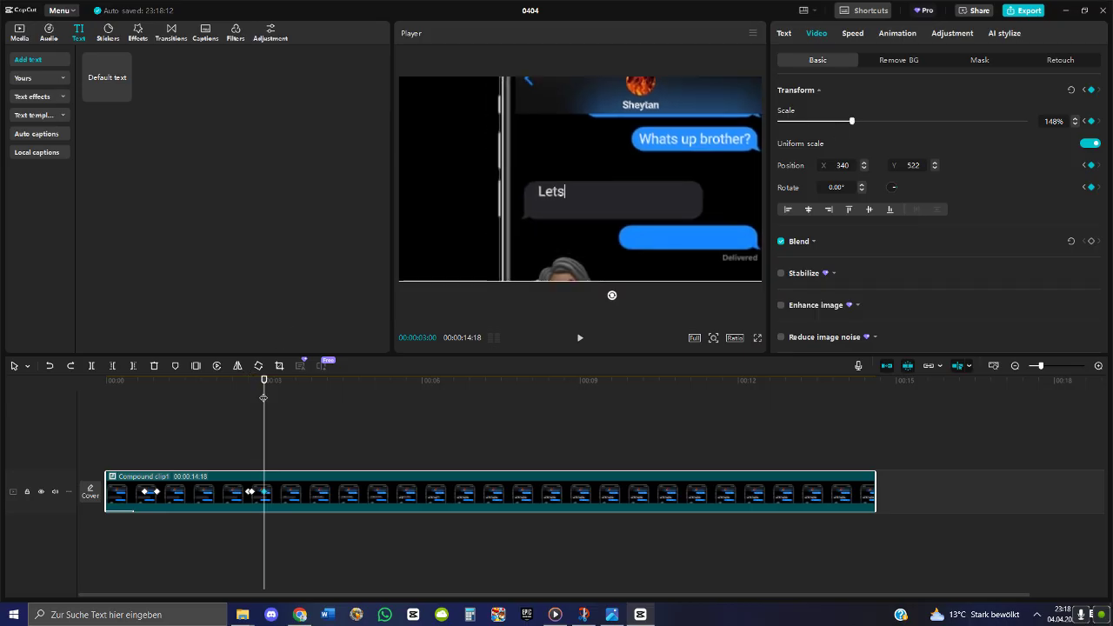
drag(263, 397, 248, 397)
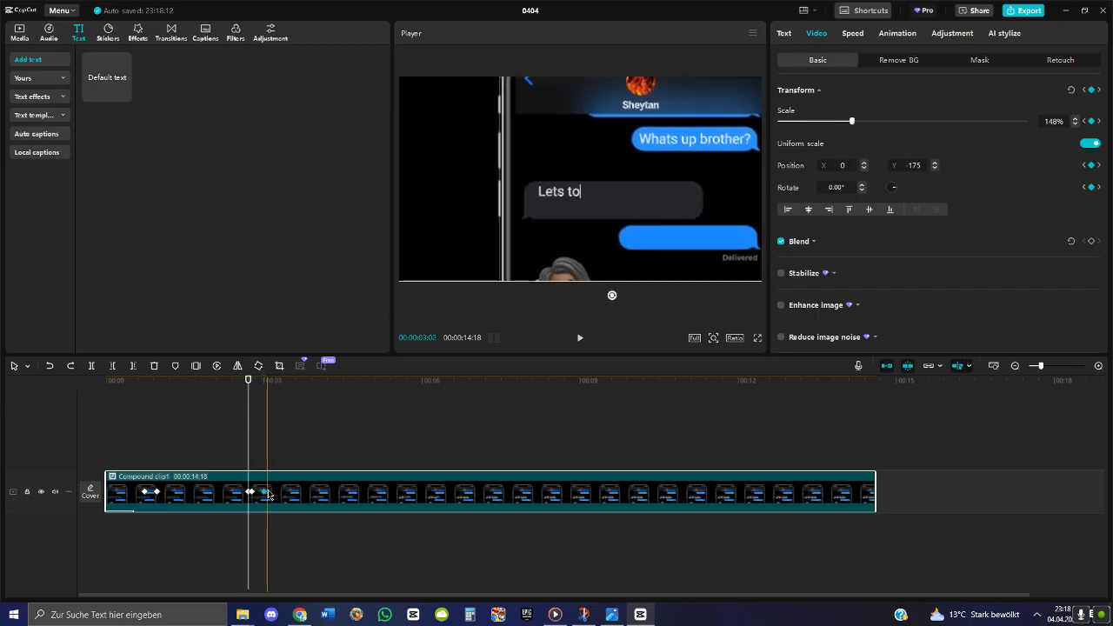
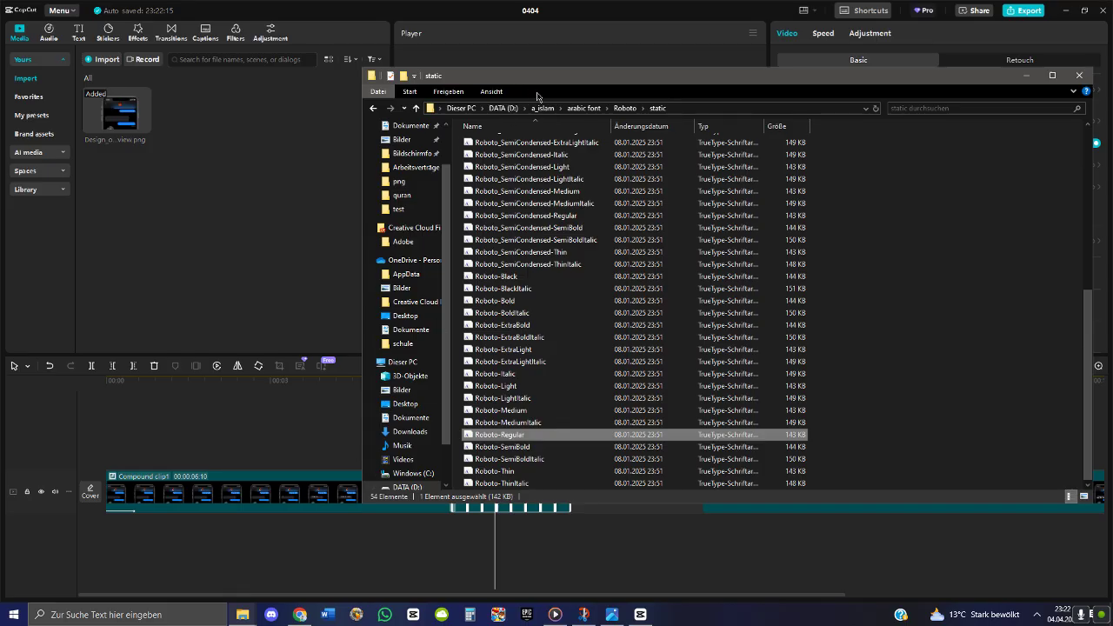
Browse the a_islam pinterest folder and its png and iphone subfolders in File Explorer for a fire clip
click(543, 108)
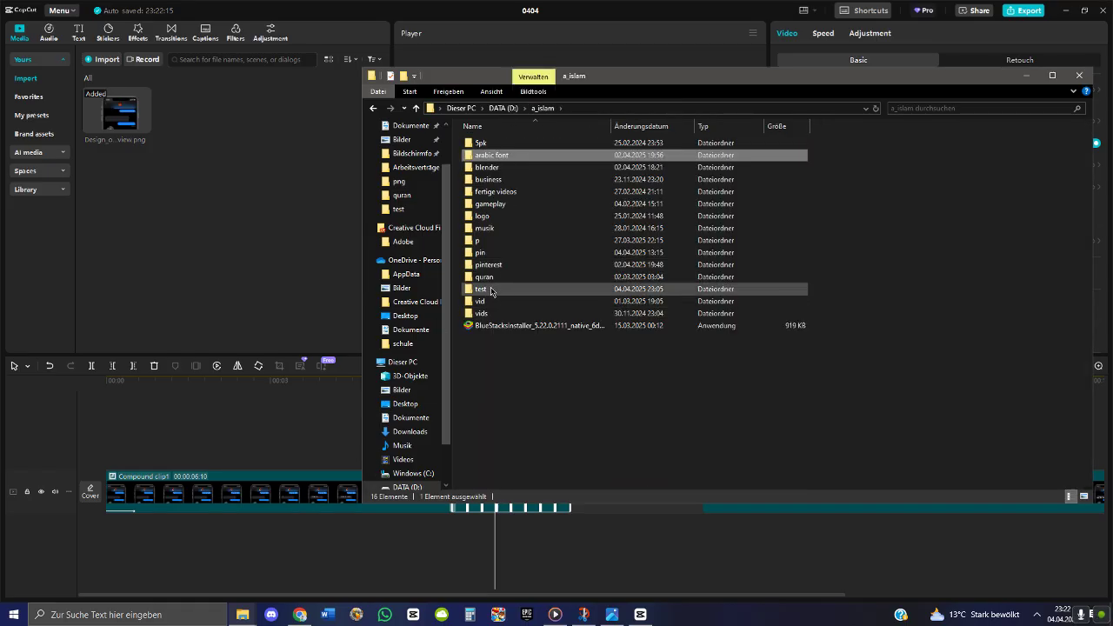
double_click(497, 261)
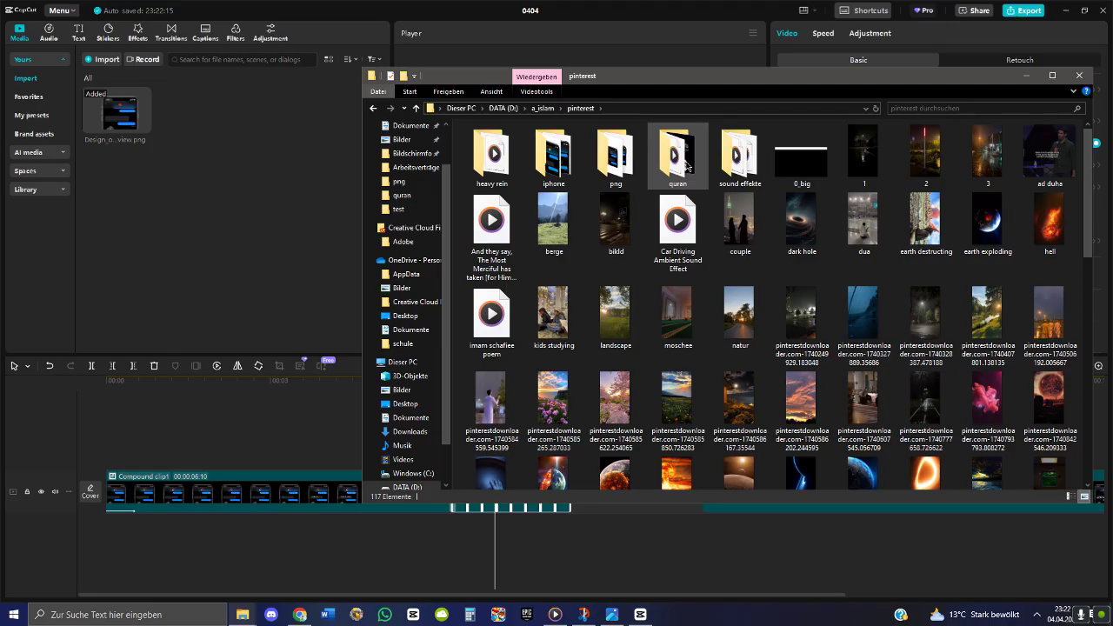
double_click(612, 168)
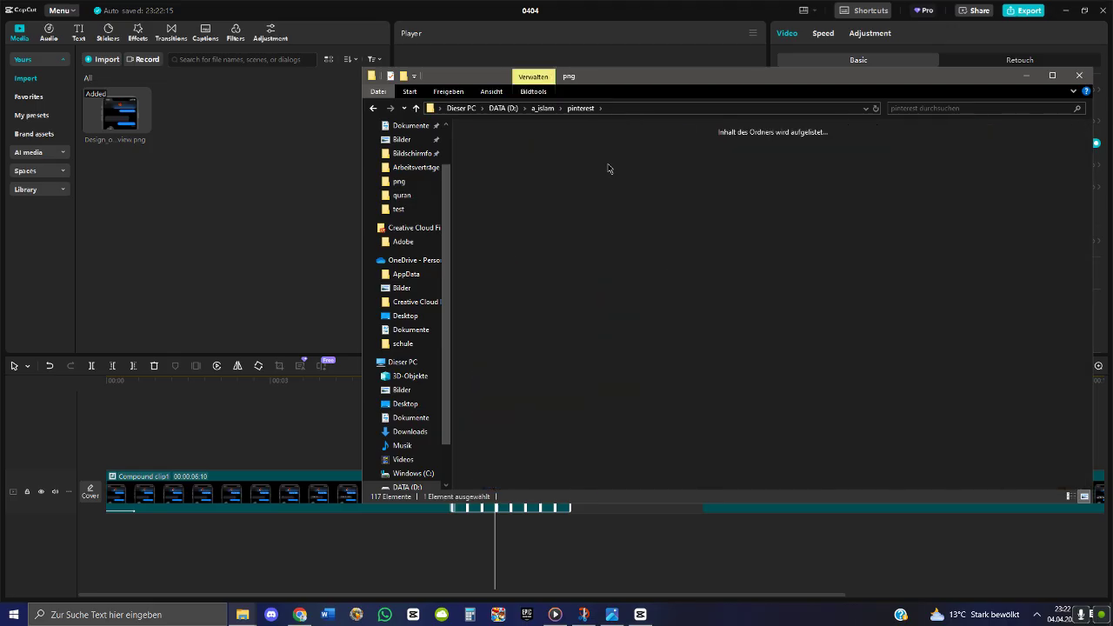
scroll(687, 342, down, 10)
scroll(687, 342, down, 5)
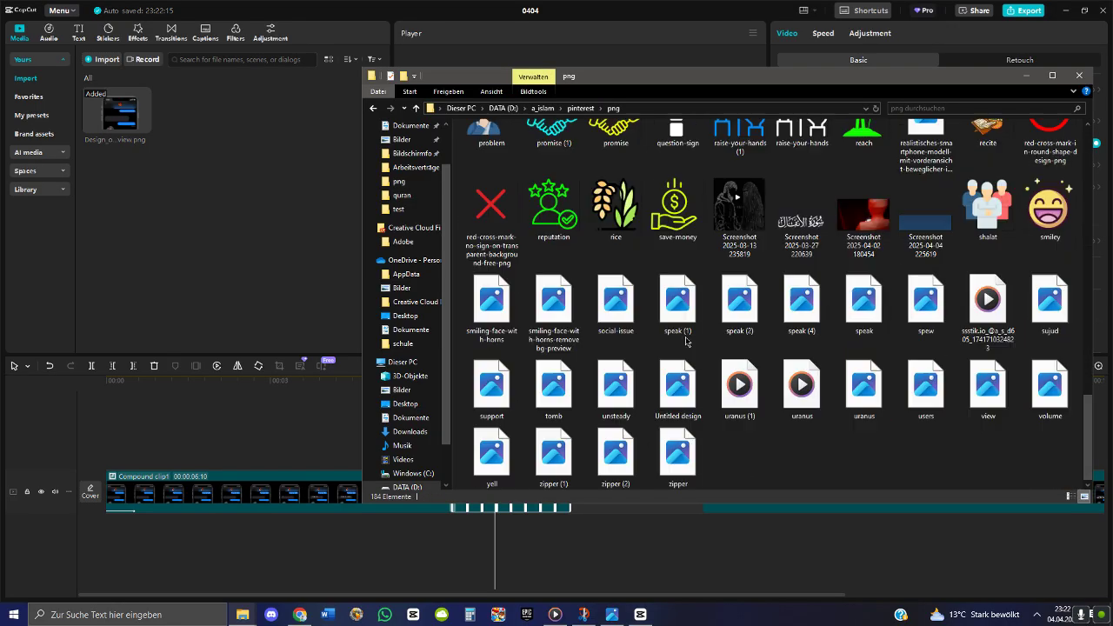
scroll(688, 342, up, 5)
scroll(687, 342, up, 10)
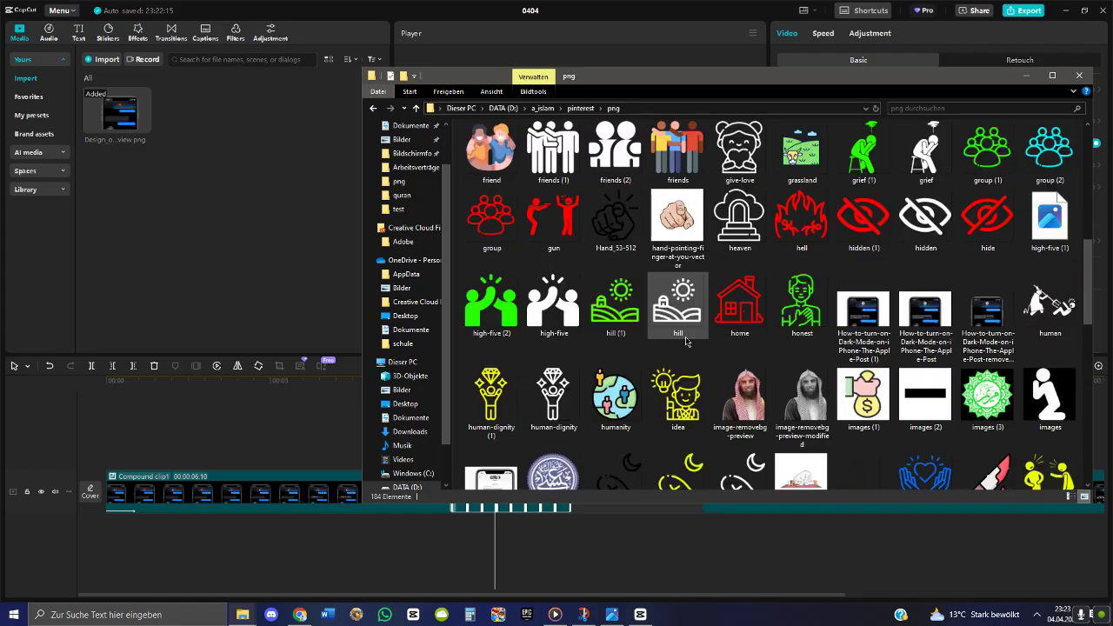
click(376, 109)
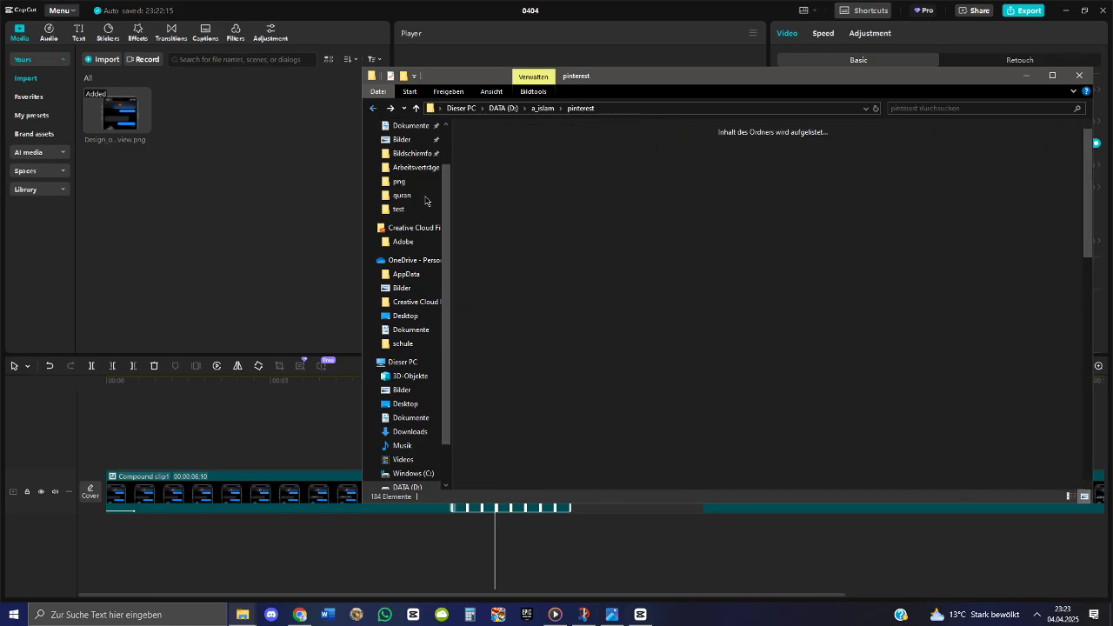
scroll(695, 347, down, 10)
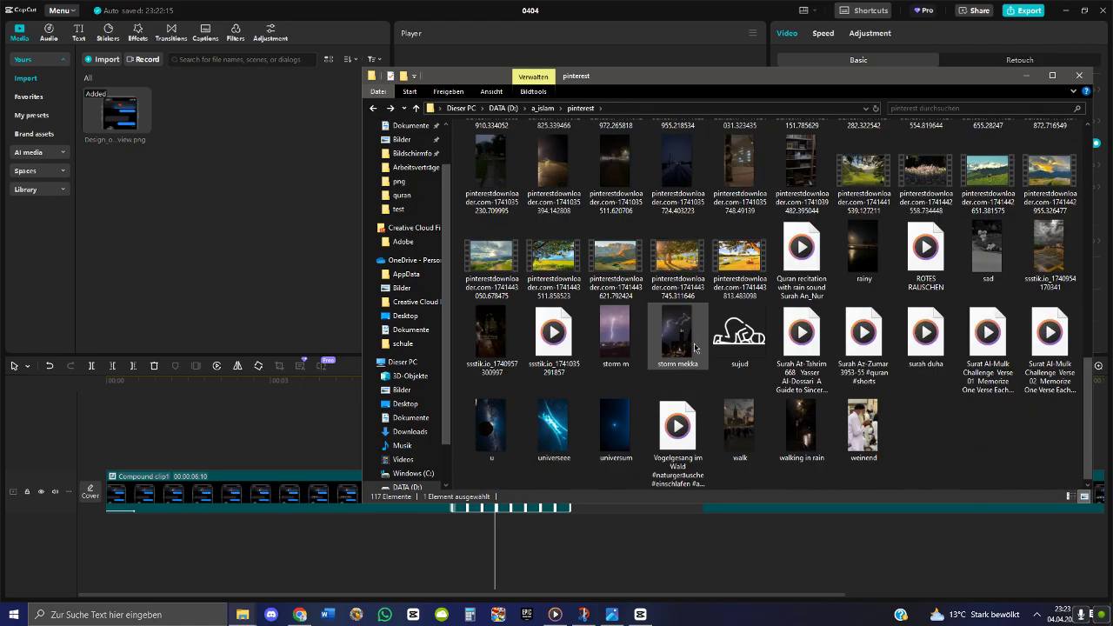
scroll(695, 348, up, 10)
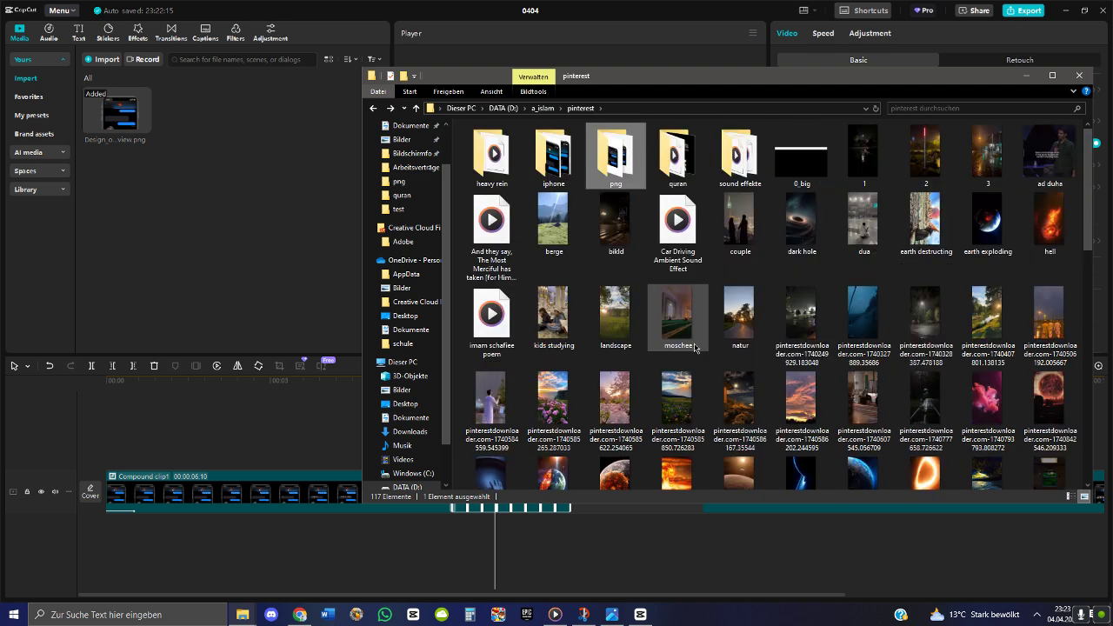
double_click(564, 166)
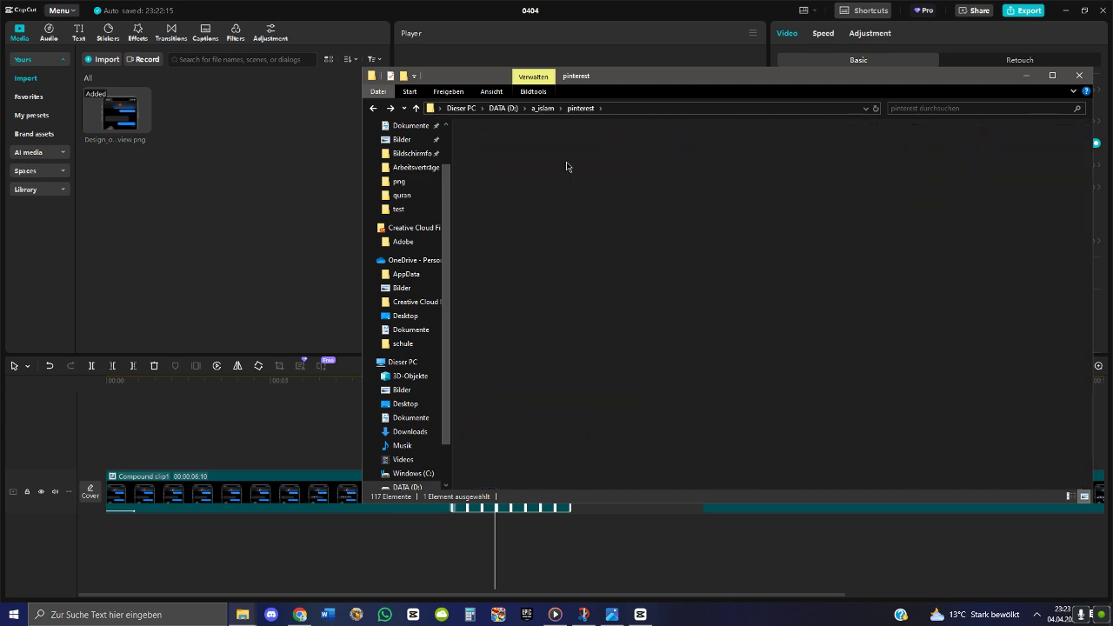
click(374, 109)
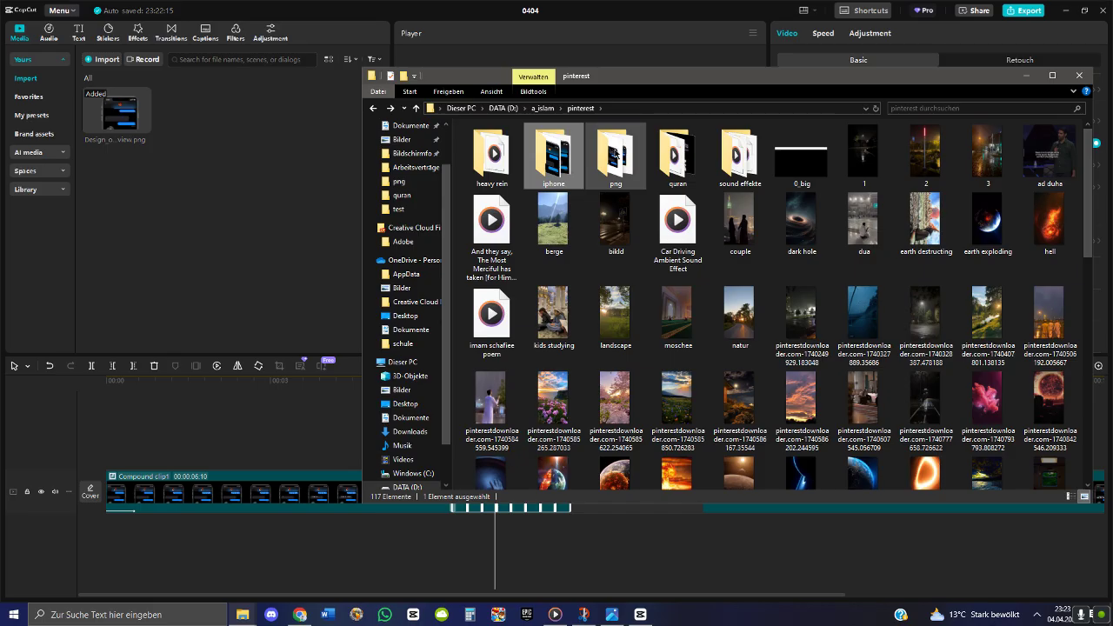
double_click(614, 155)
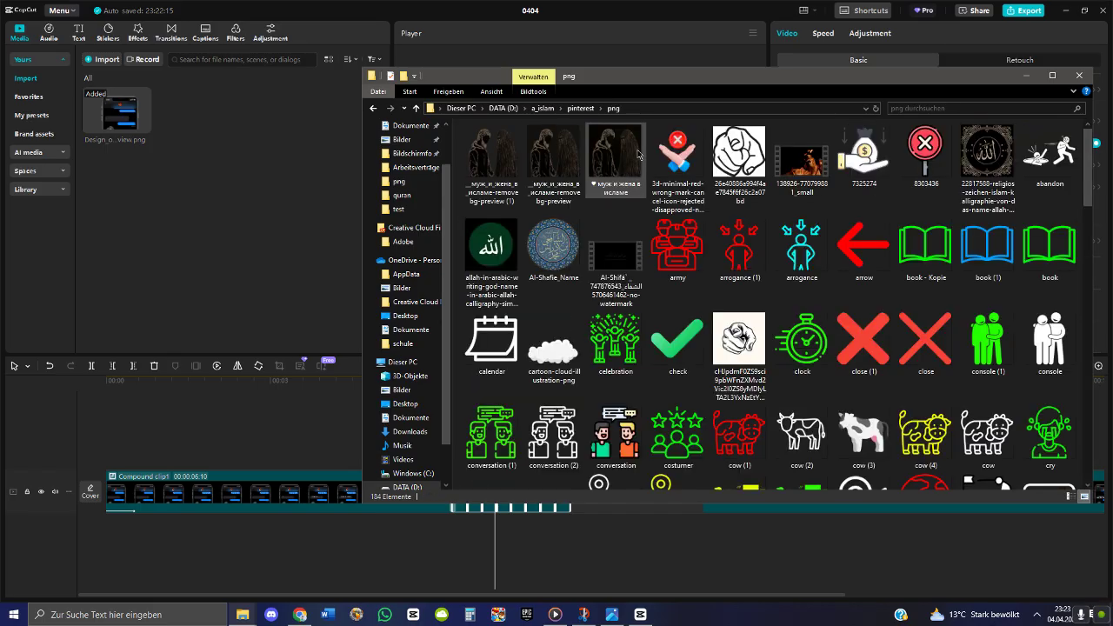
click(798, 166)
drag(810, 170, 152, 157)
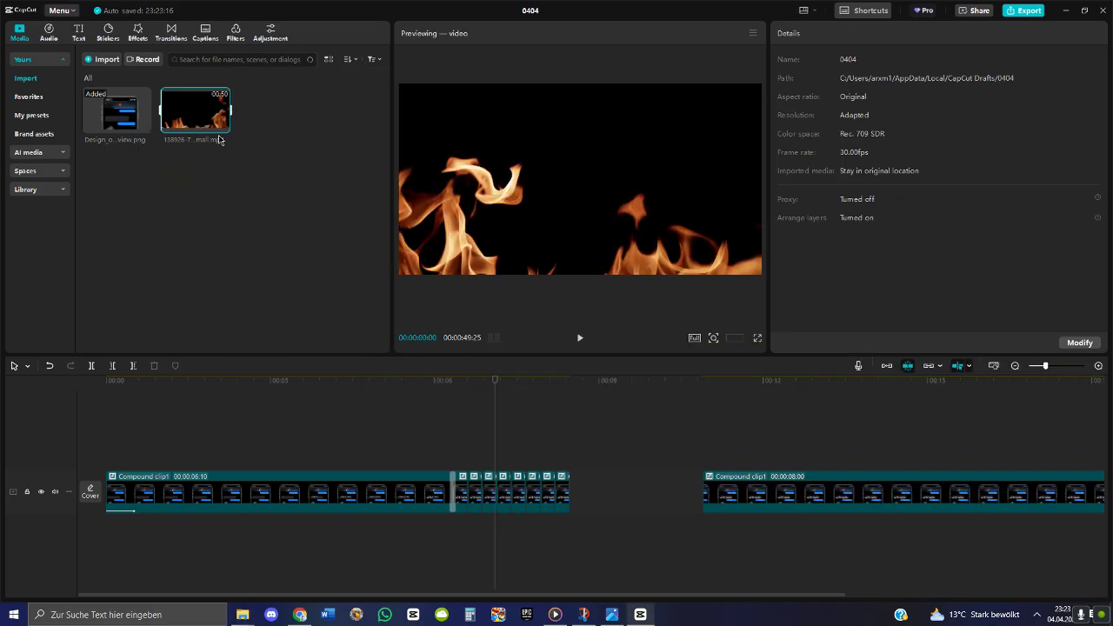
drag(221, 126, 451, 449)
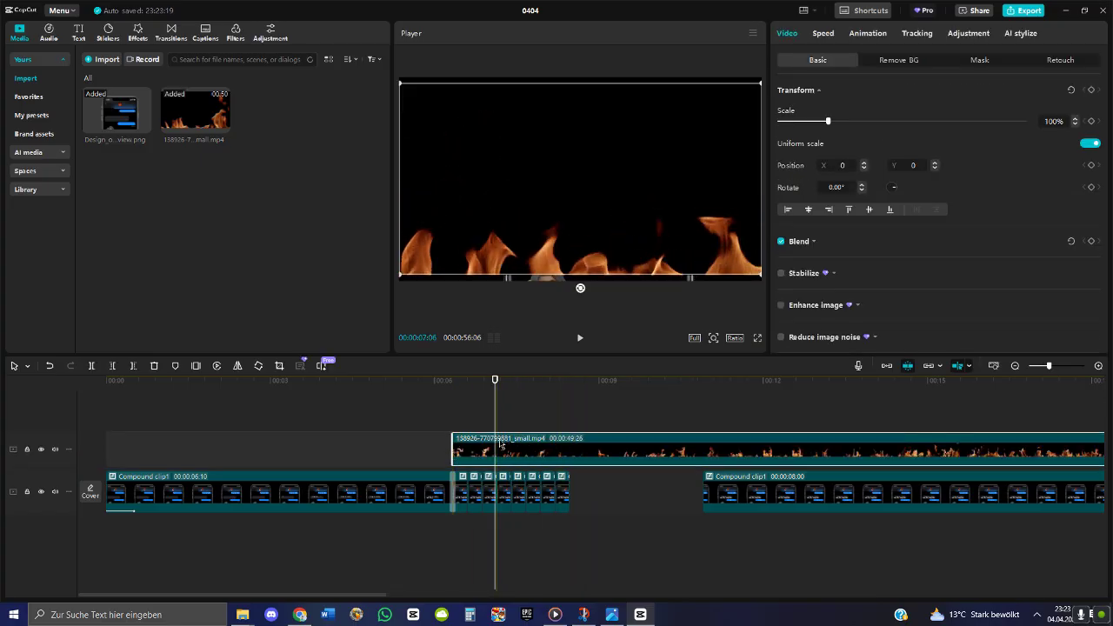
Split the fire clip at 00:00:07:06, delete the part after the cut, and select the remaining piece in the preview at 00:00:06:21
key(ctrl+b)
key(Delete)
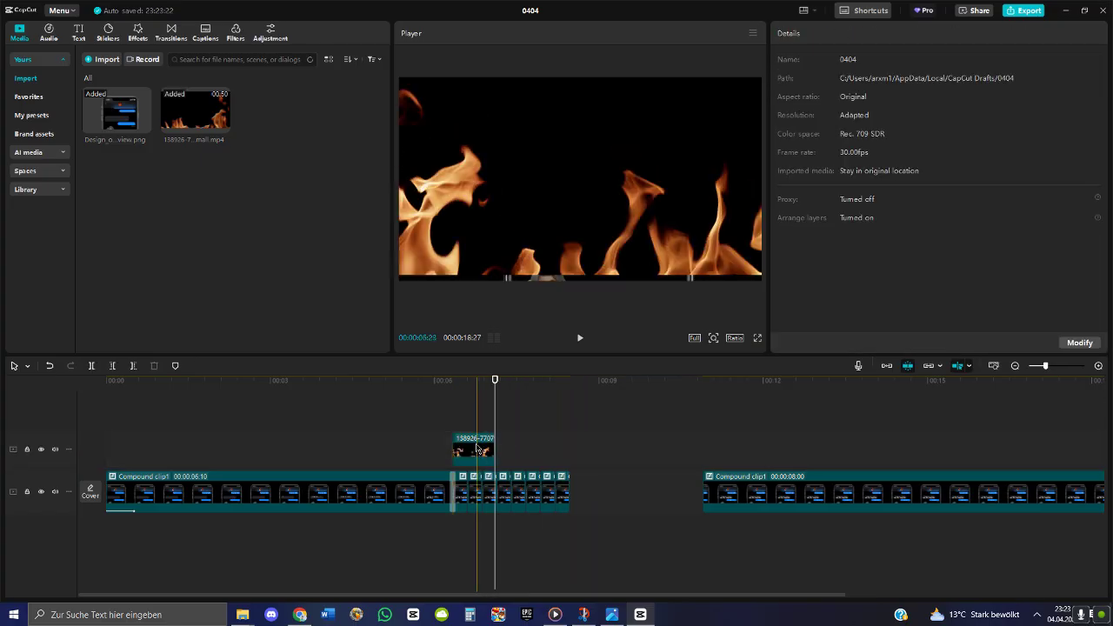
click(475, 381)
drag(475, 381, 474, 380)
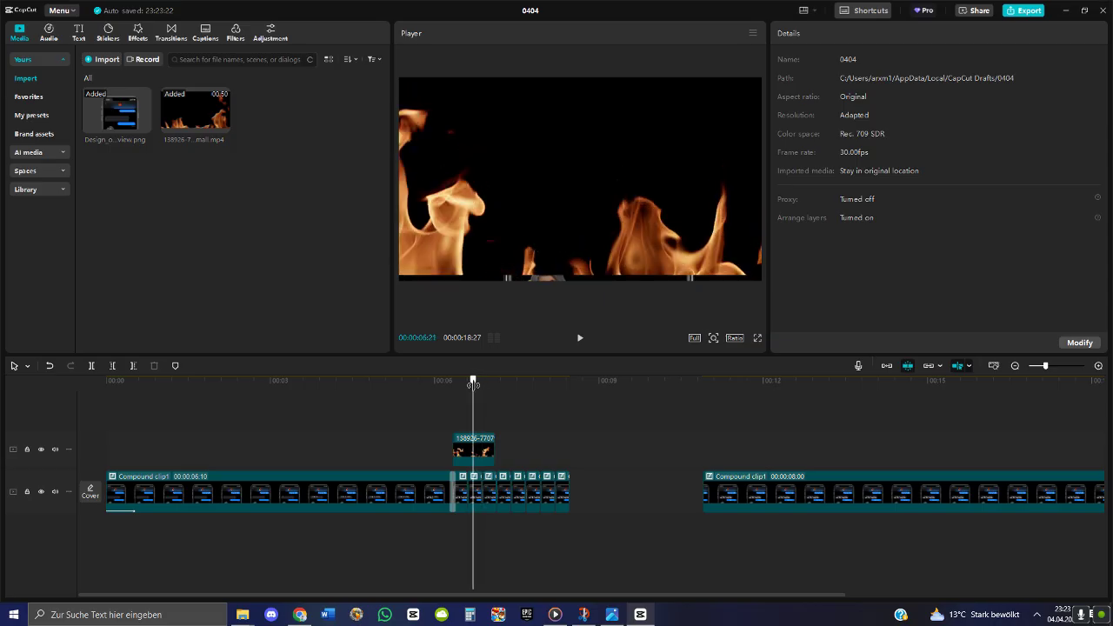
click(536, 254)
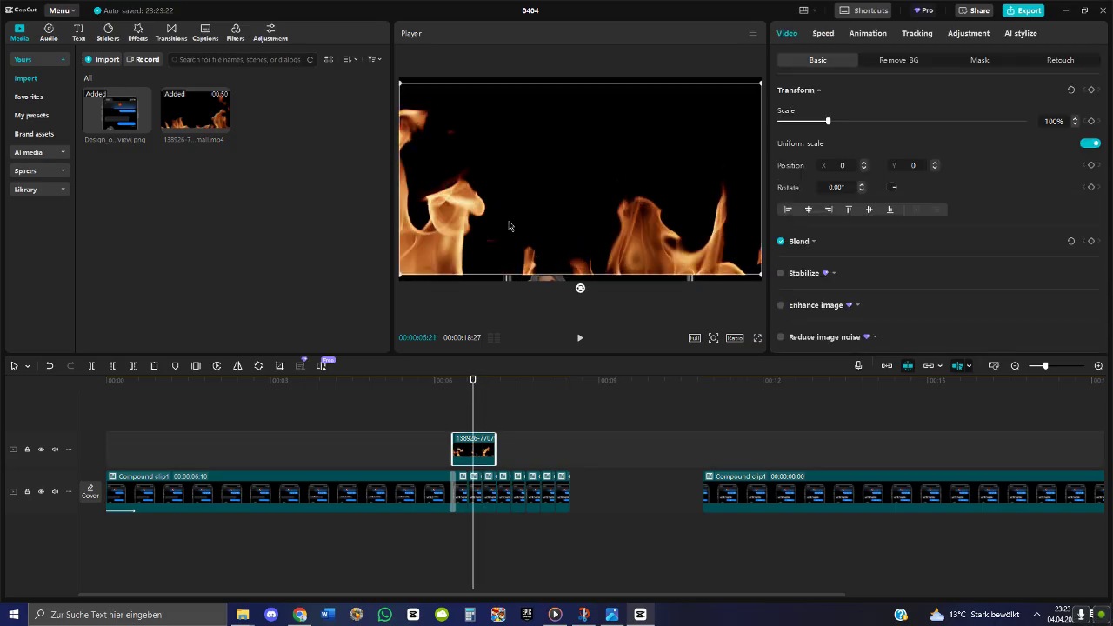
Switch to Chrome and search Google for "fire video footage png" in a new tab
click(299, 614)
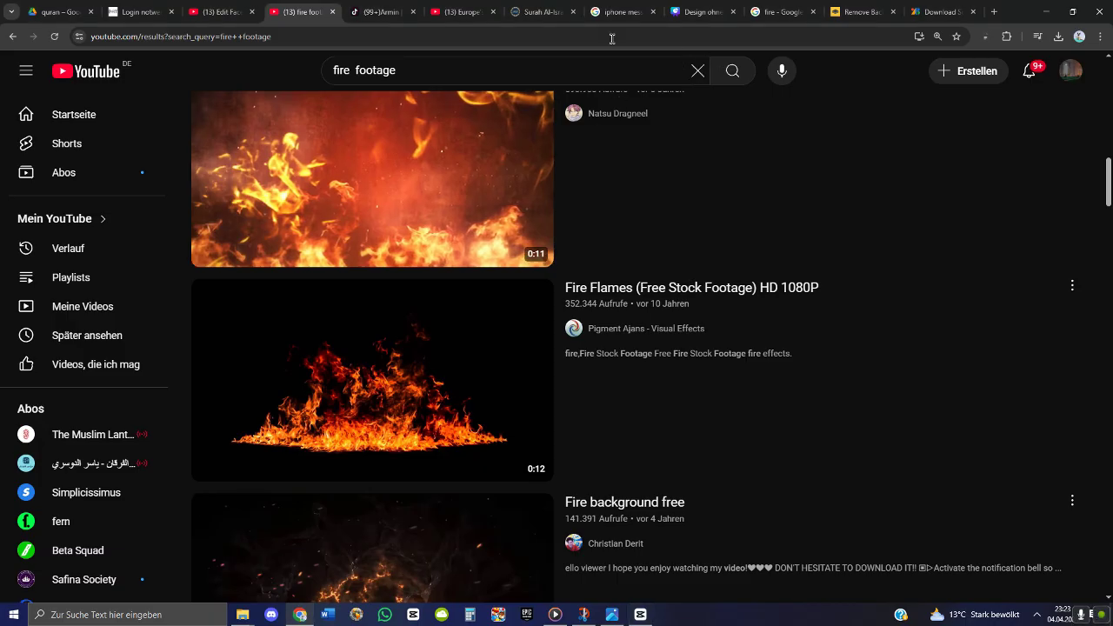
click(996, 11)
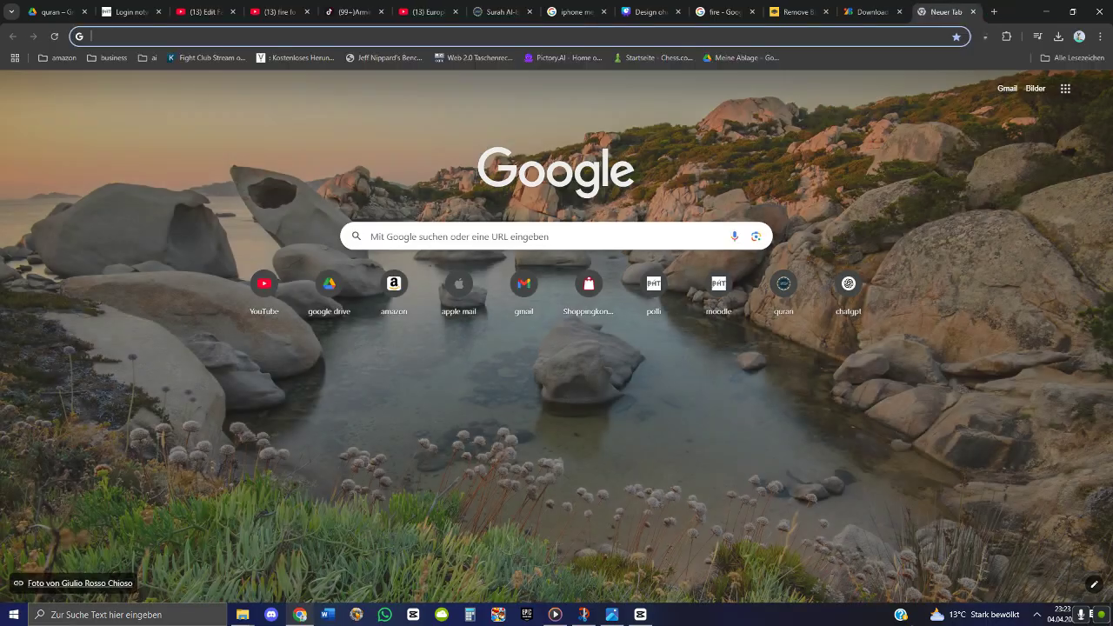
text(fire)
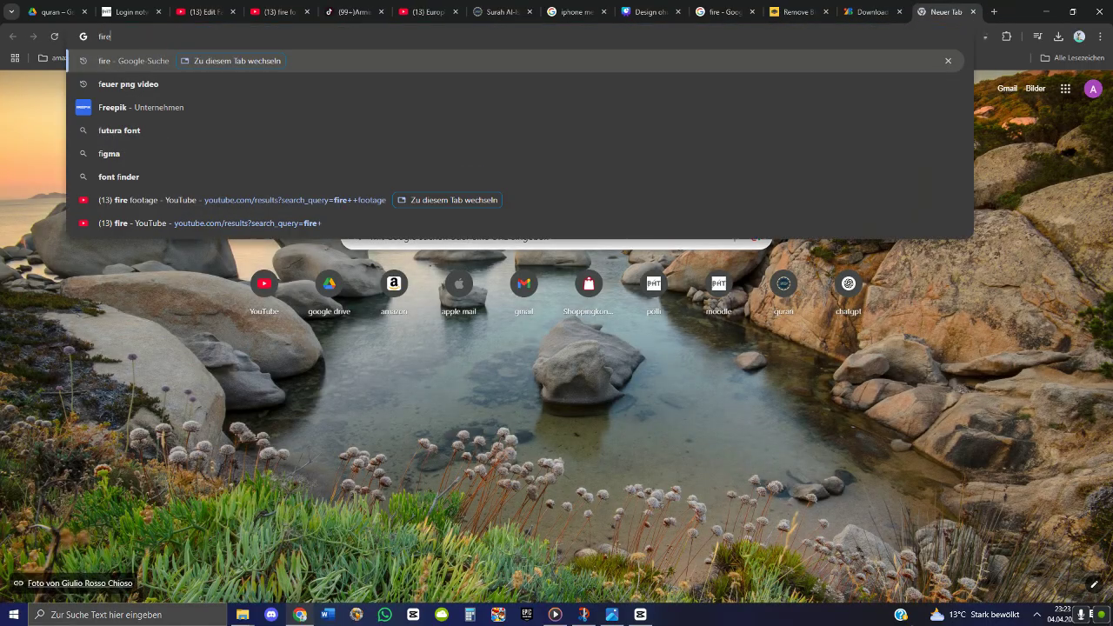
text( video footage png)
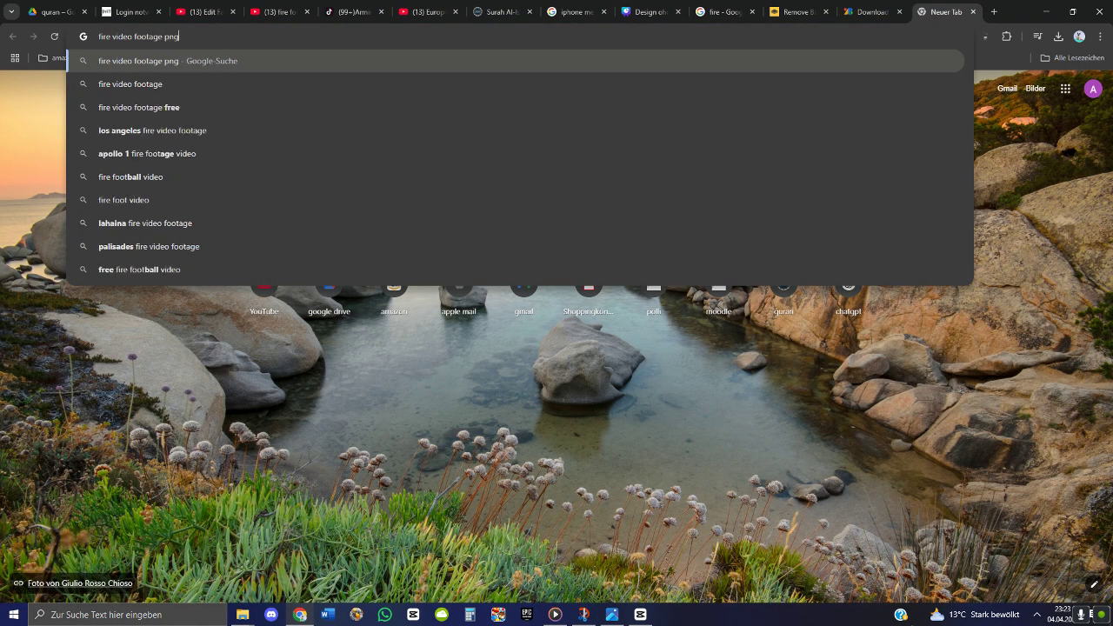
key(Return)
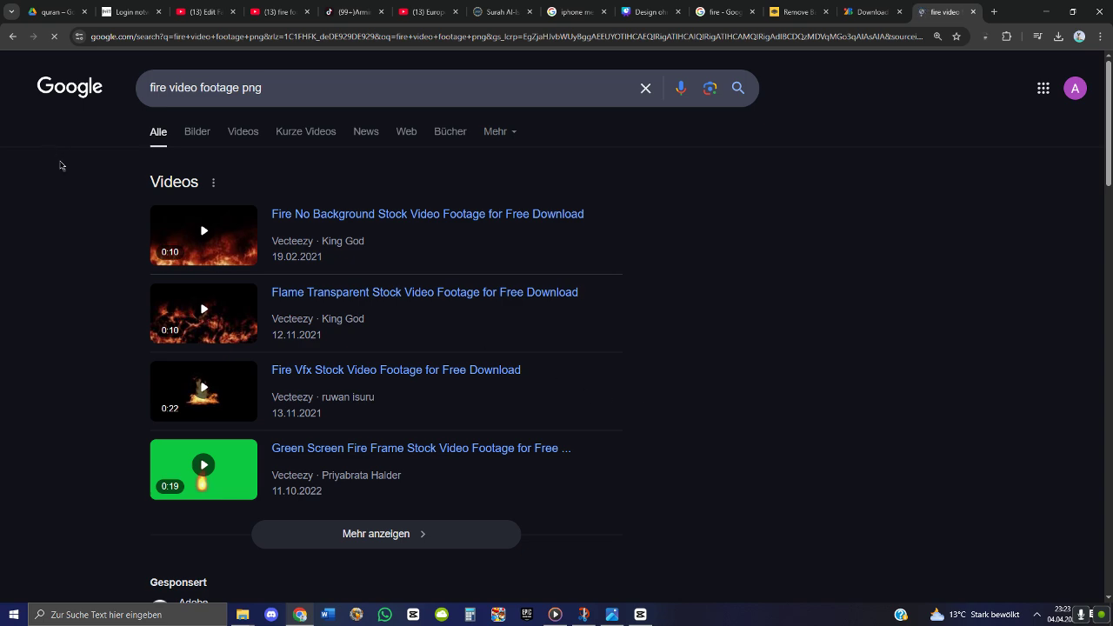
Look through the fire footage results, open the Pexels Free Fire Videos page, and return to CapCut
scroll(54, 261, down, 4)
scroll(131, 396, down, 2)
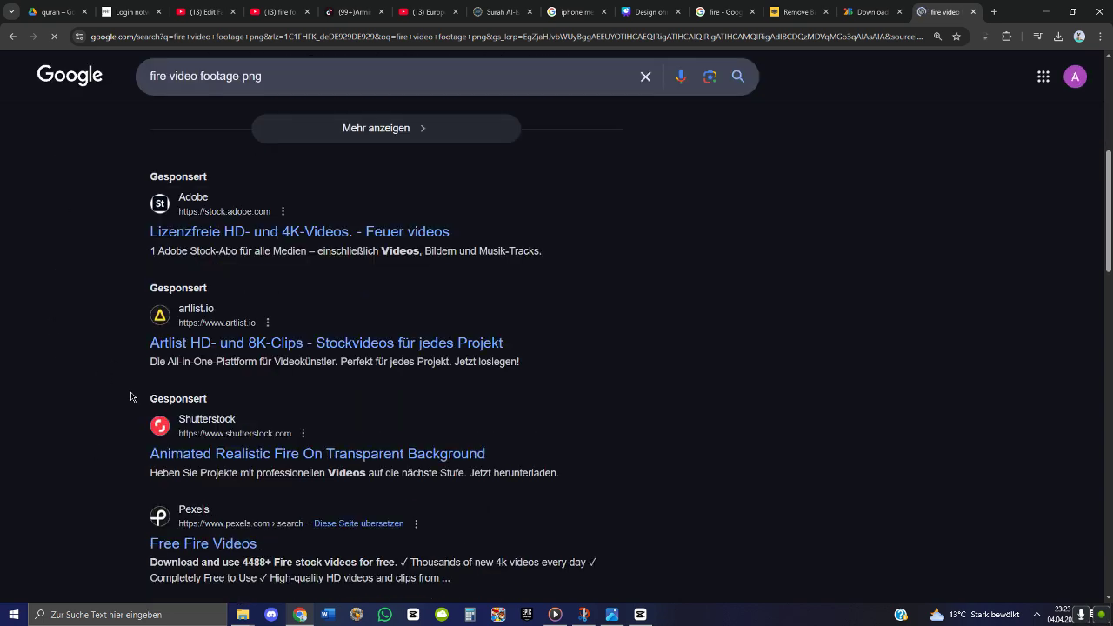
scroll(131, 397, up, 6)
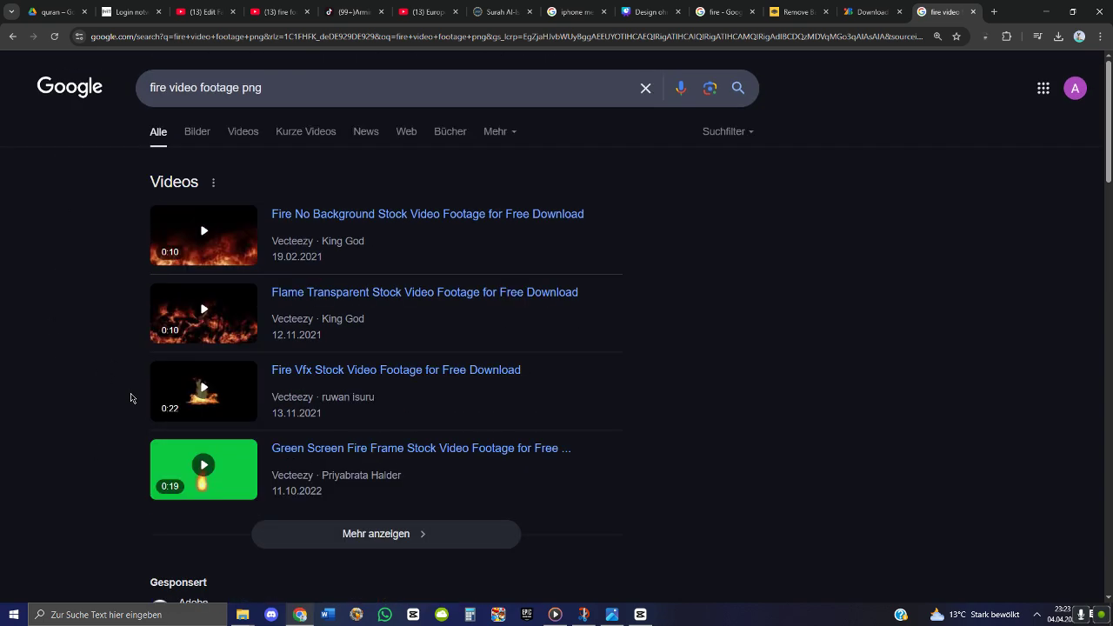
scroll(81, 369, down, 6)
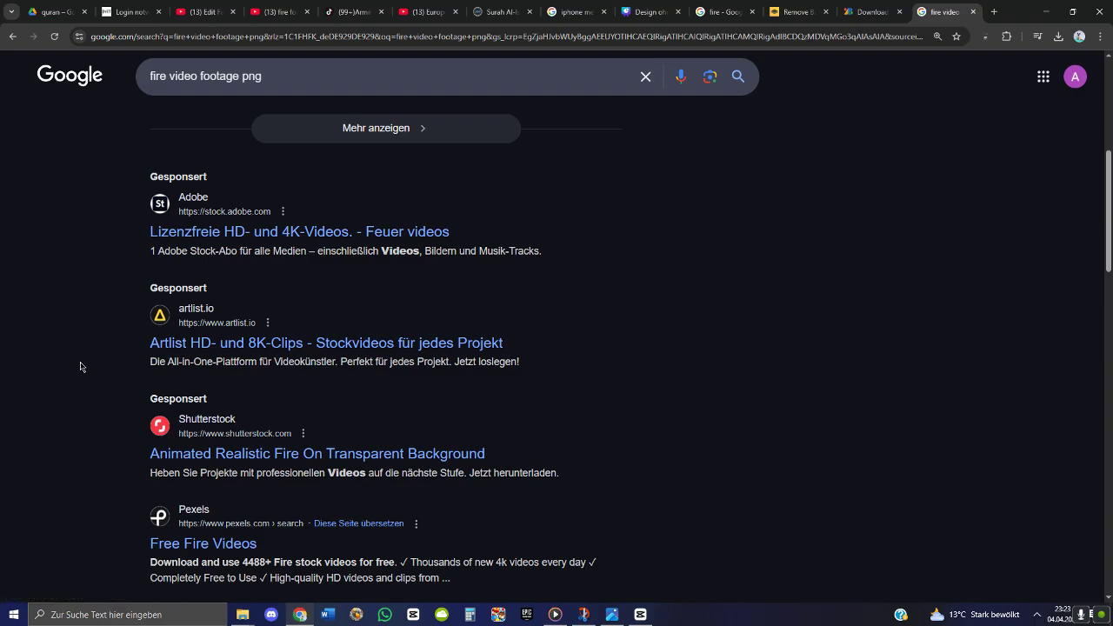
scroll(81, 368, down, 2)
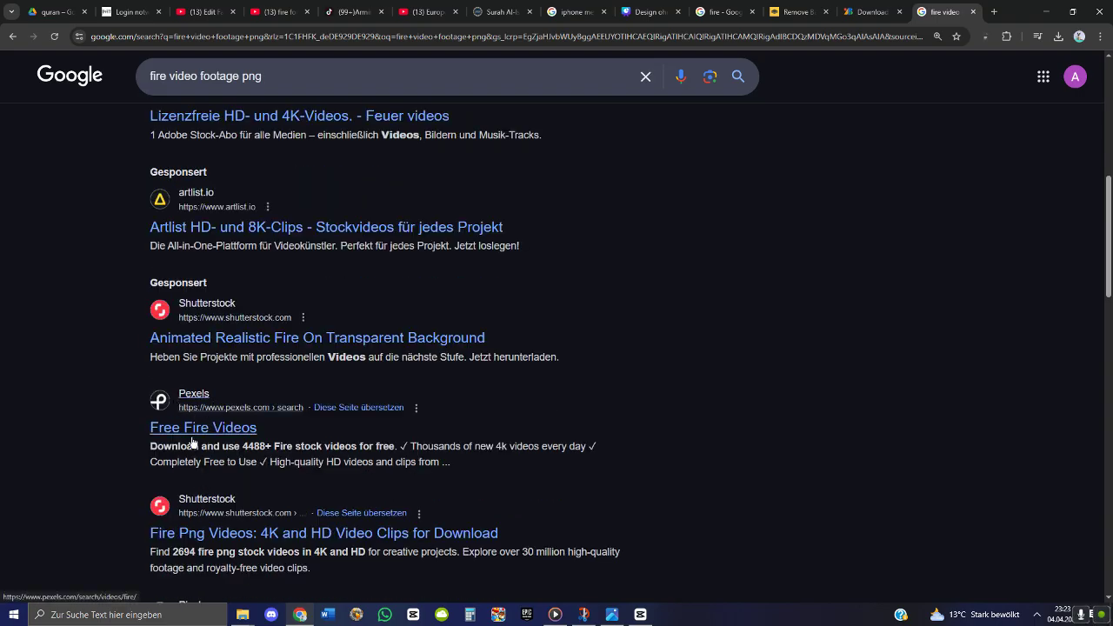
click(193, 442)
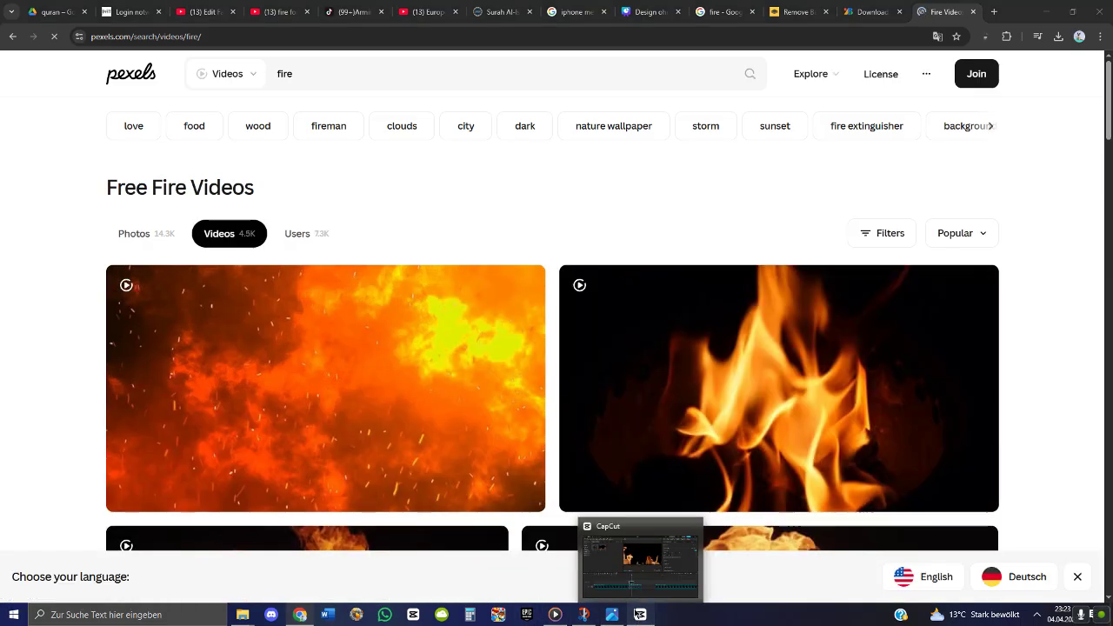
click(640, 615)
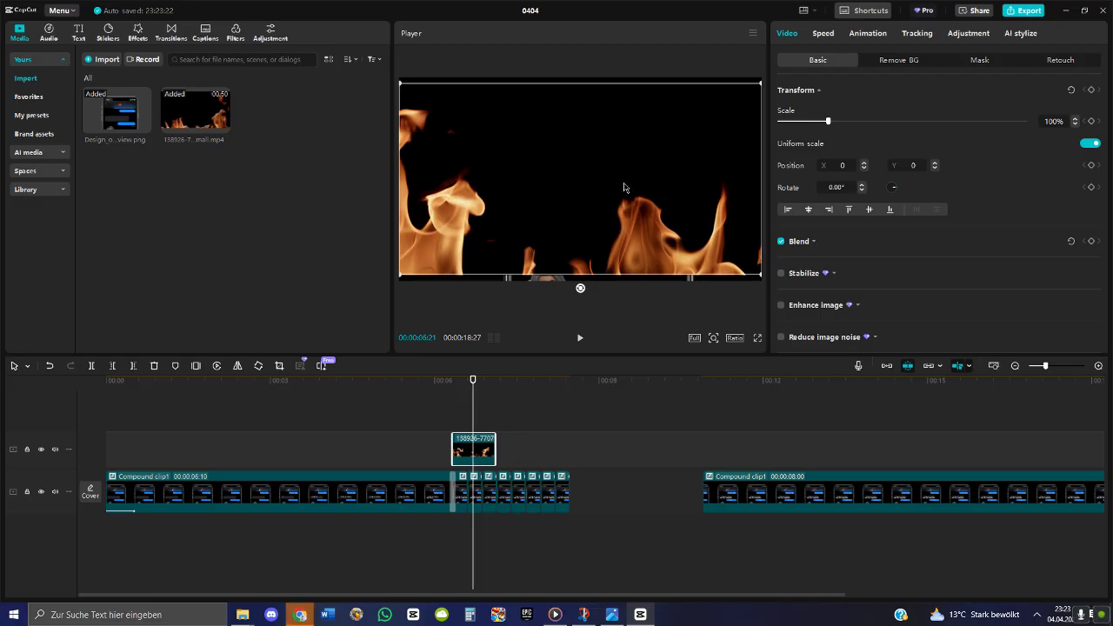
Add a Split mask to the fire clip and set its feather to 100
click(992, 60)
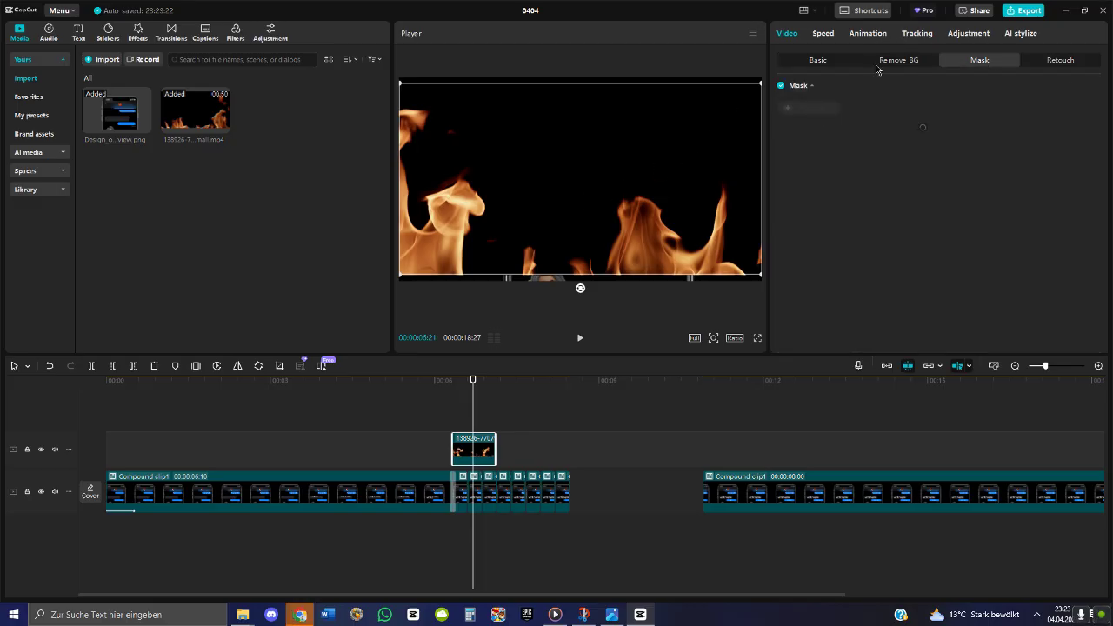
click(805, 108)
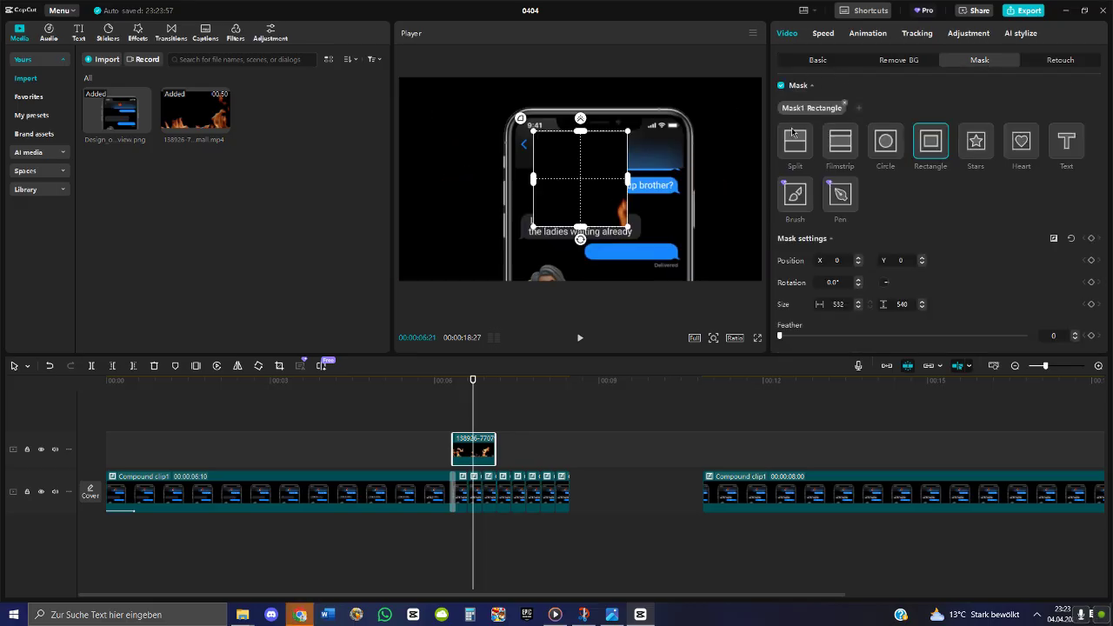
click(794, 141)
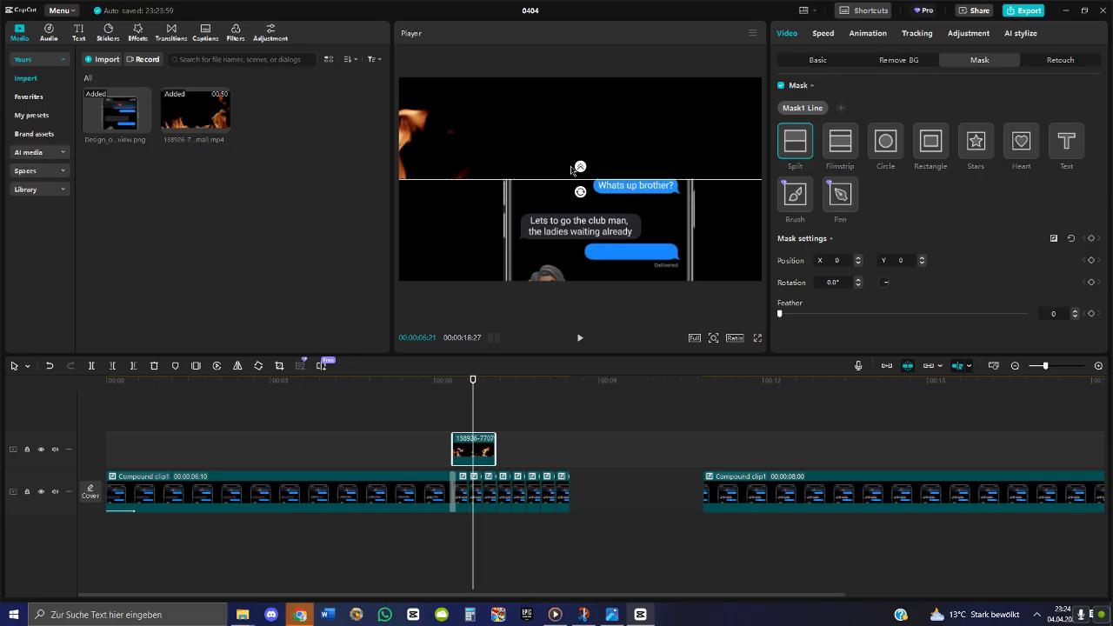
drag(581, 170, 583, 139)
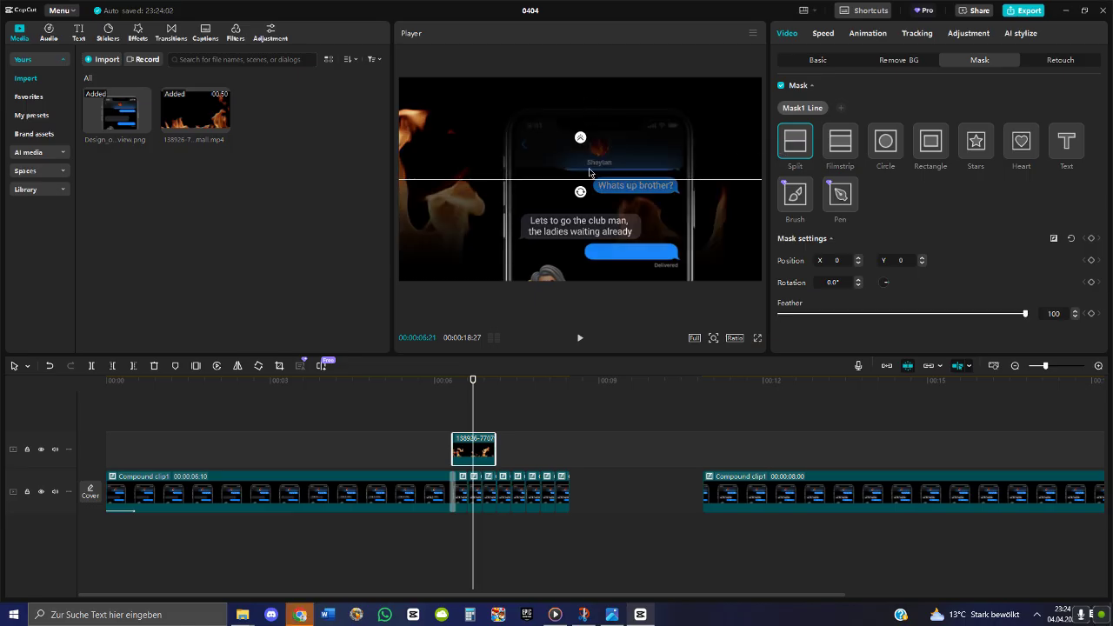
Flip the fire clip's split mask to a rotation of 540.0° and lower its line to Y -422
drag(581, 191, 589, 235)
drag(589, 198, 570, 118)
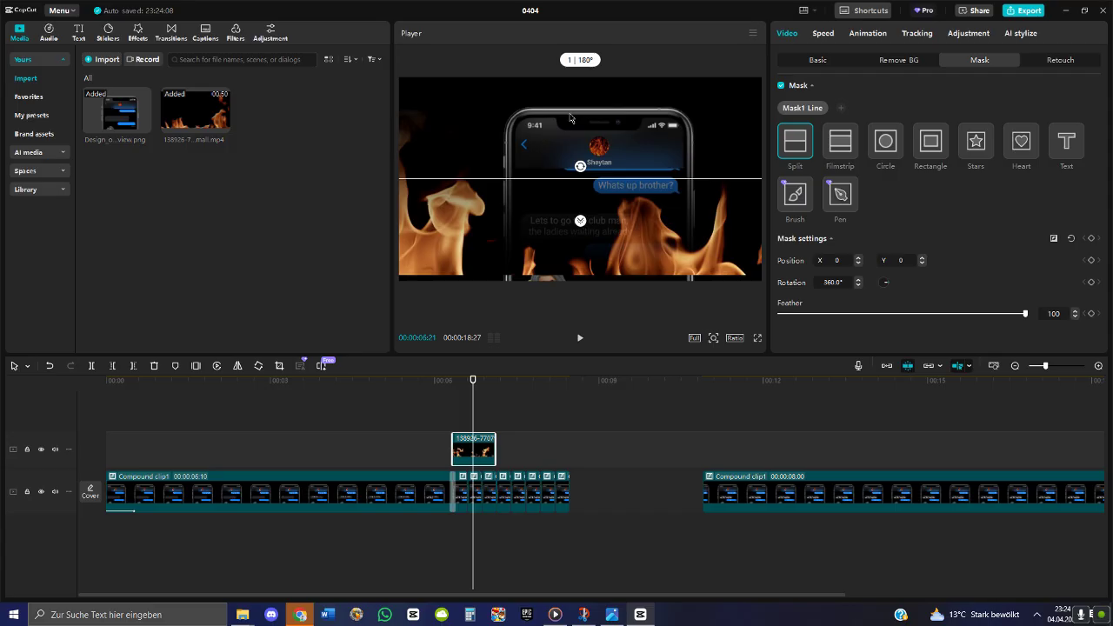
drag(626, 178, 625, 253)
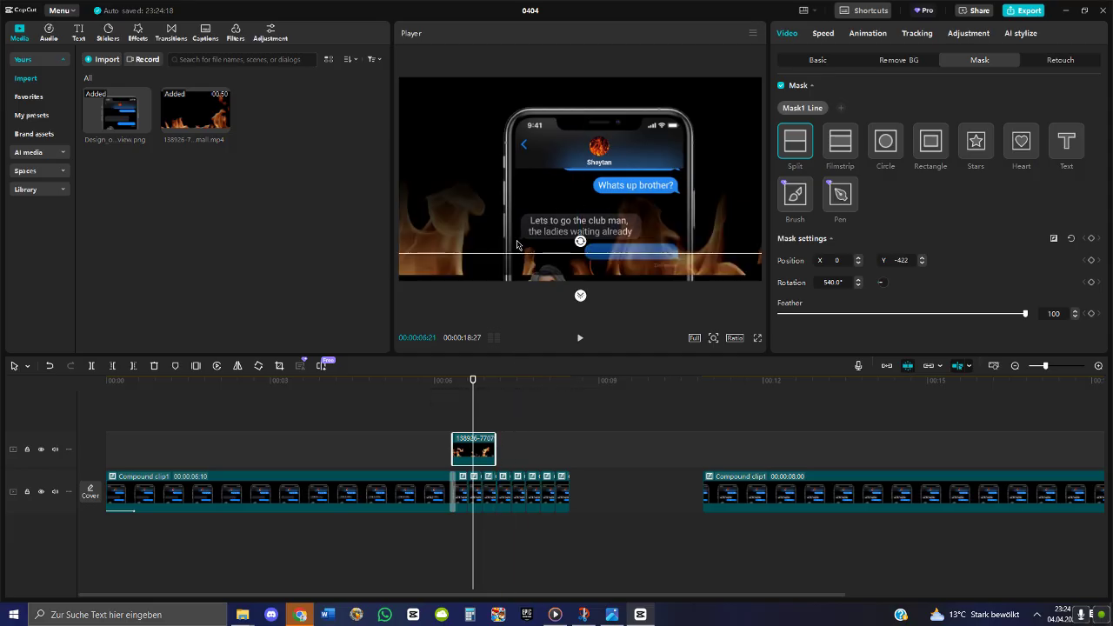
Scale the fire clip down to 59% and move it to X -975, Y -322 in the preview
click(817, 60)
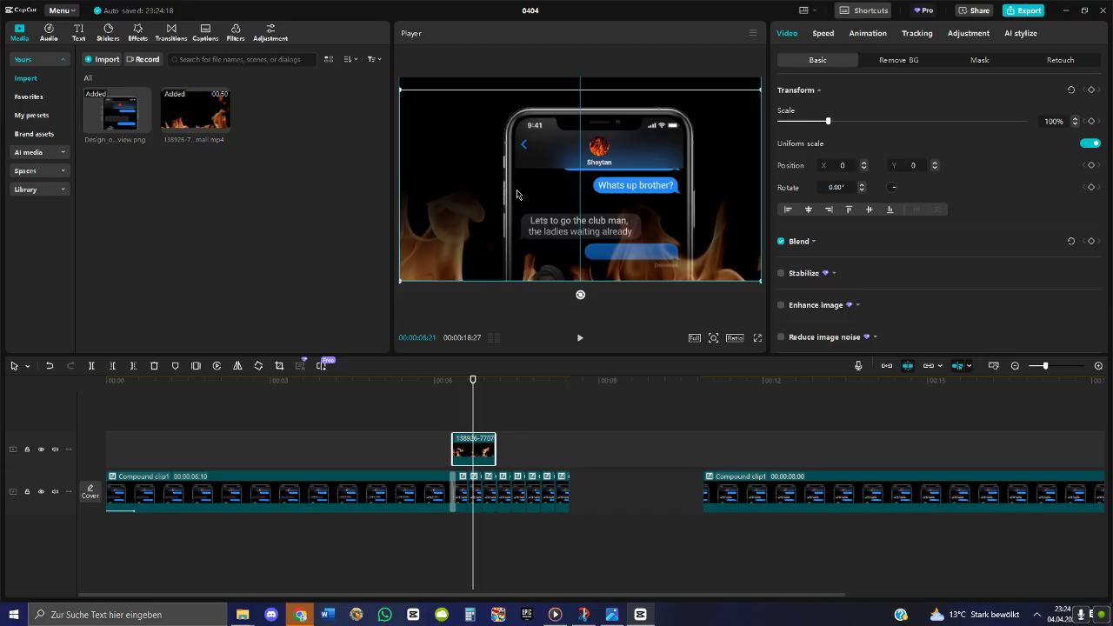
drag(402, 87, 495, 245)
click(464, 484)
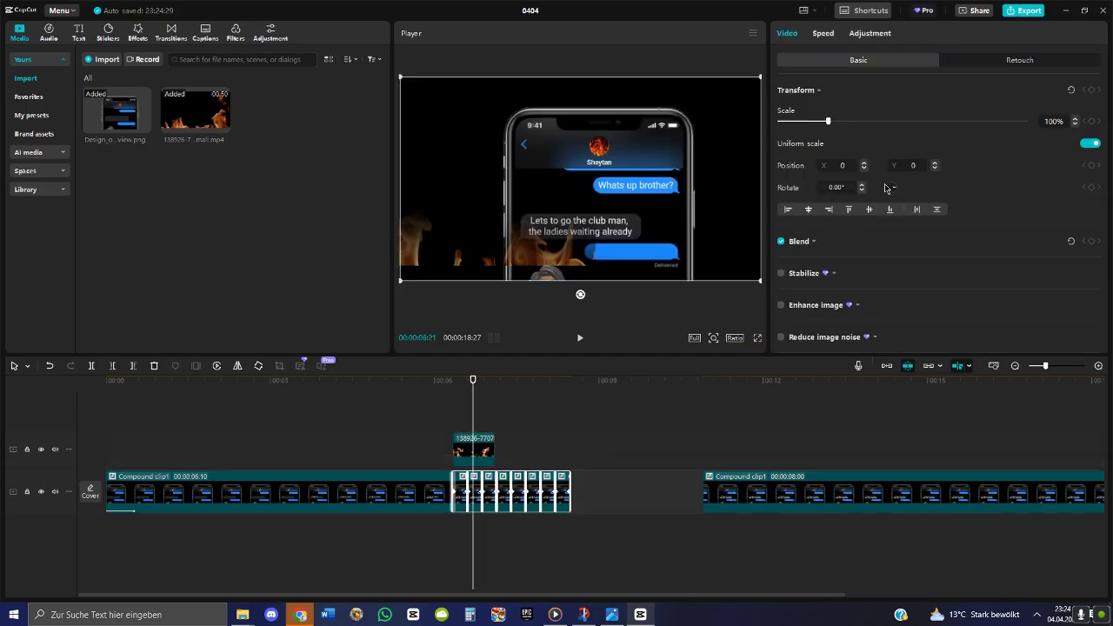
click(936, 166)
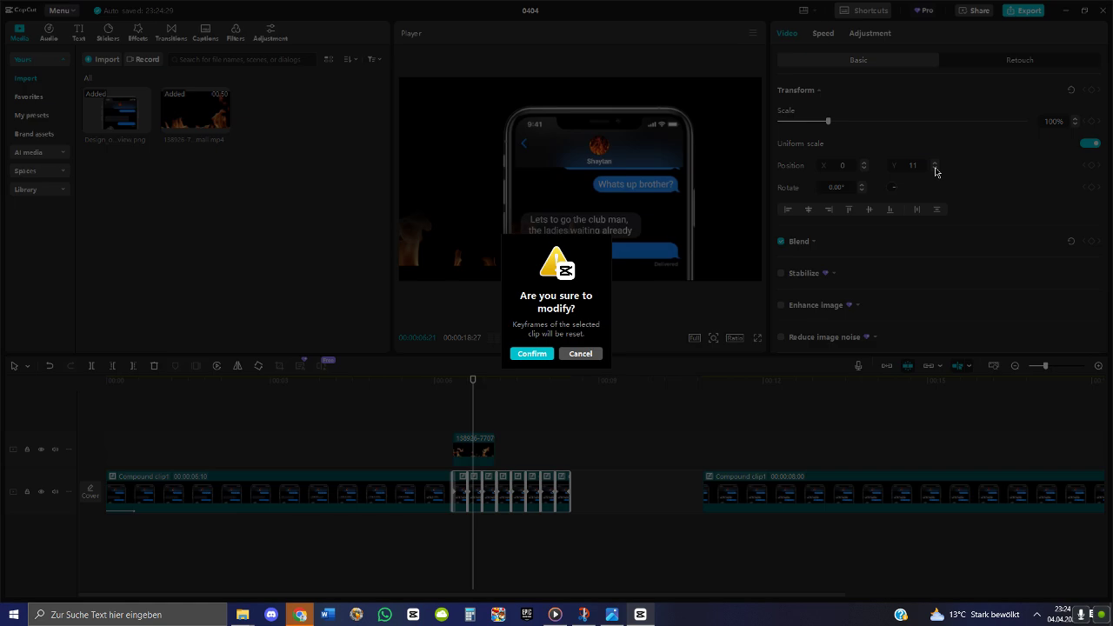
click(580, 354)
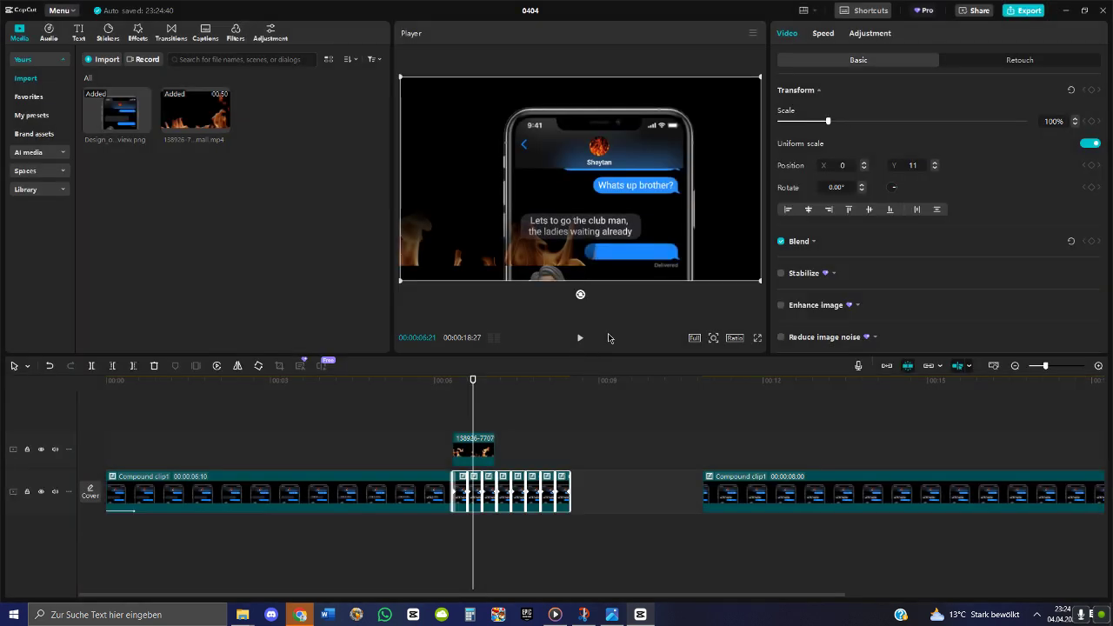
Move the fire clip beside the phone's lower edge, at position X -1828, Y -485
click(476, 451)
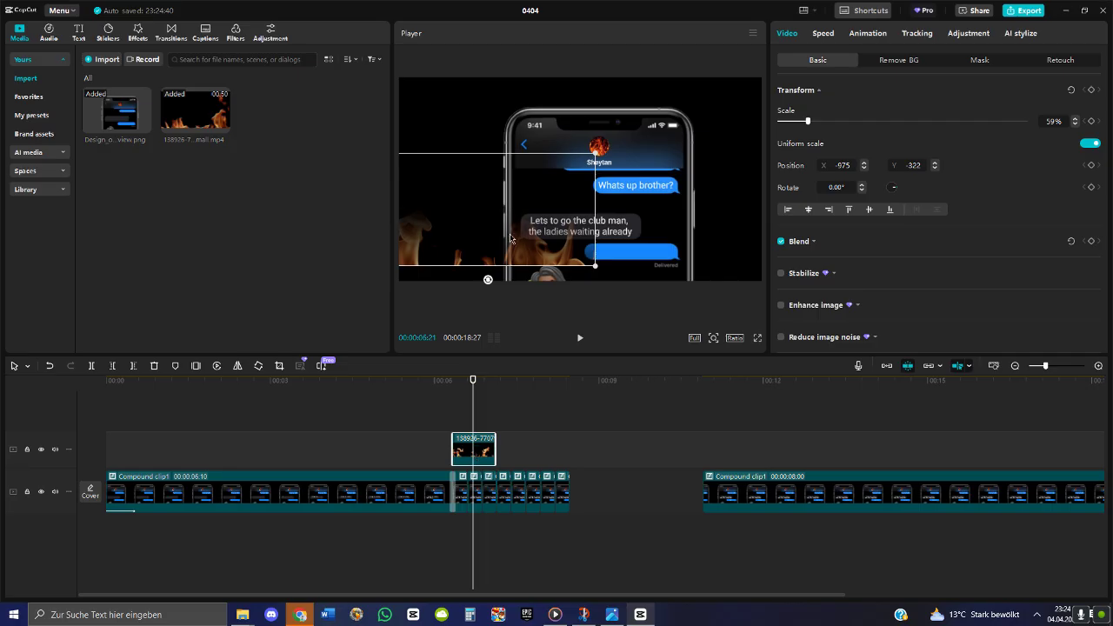
drag(511, 238, 418, 262)
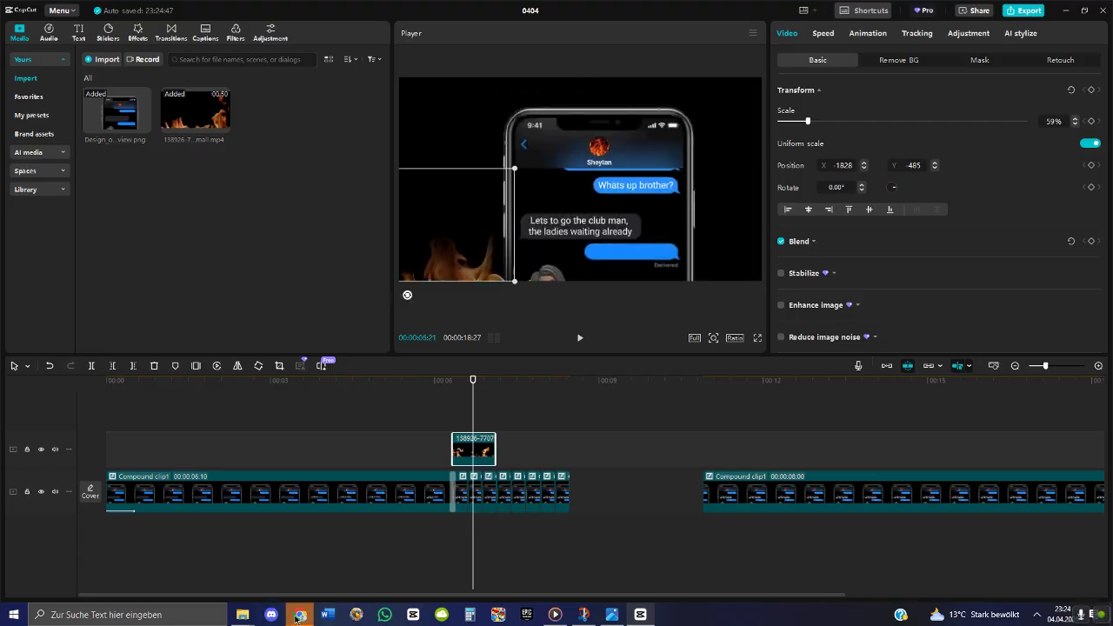
Switch to Chrome and search Google for "my lord send me back" in a new tab
click(299, 616)
key(ctrl+t)
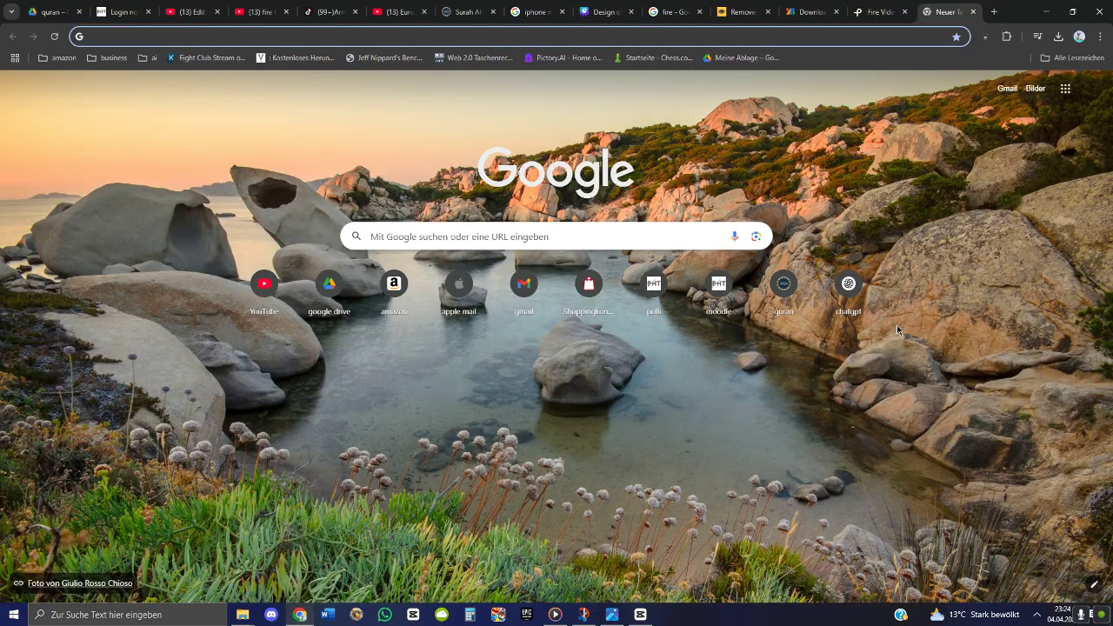
text(my lo)
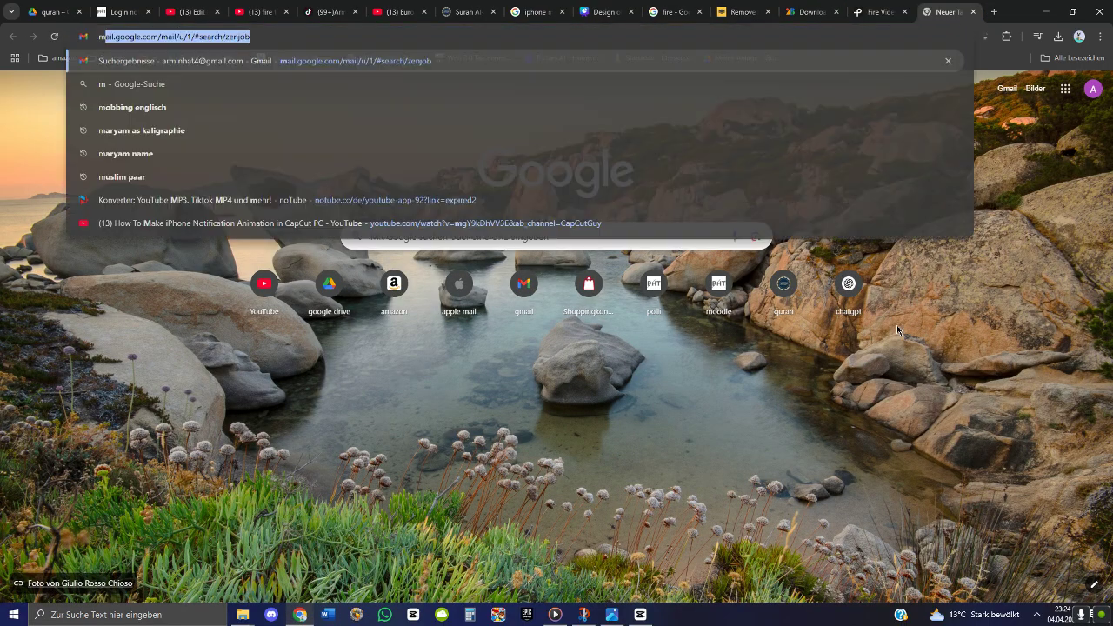
text(rd send )
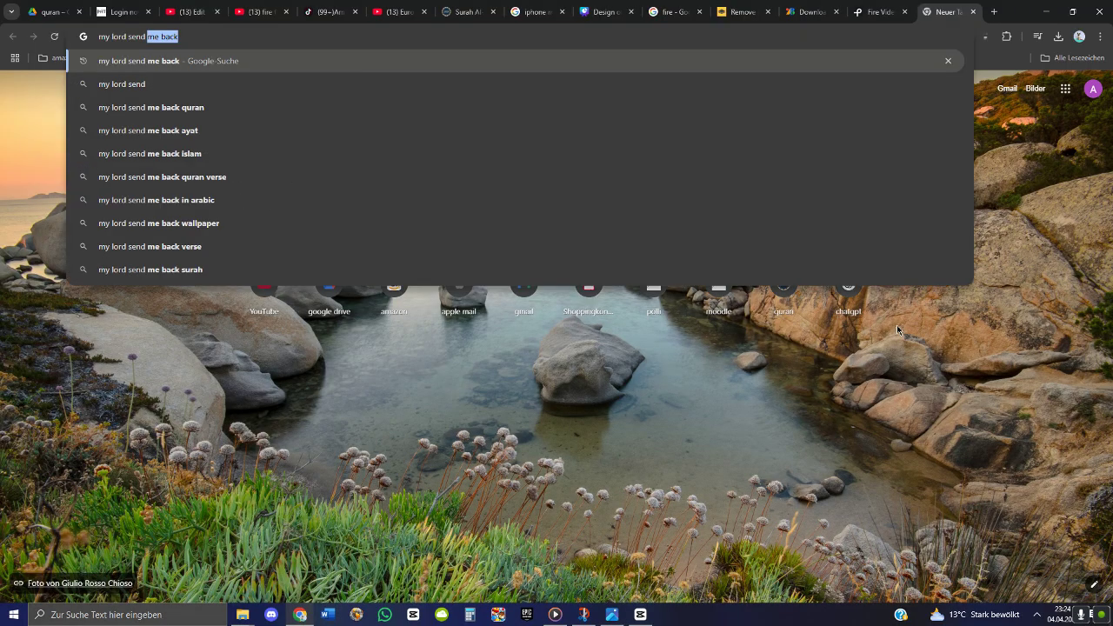
text(me back)
key(Return)
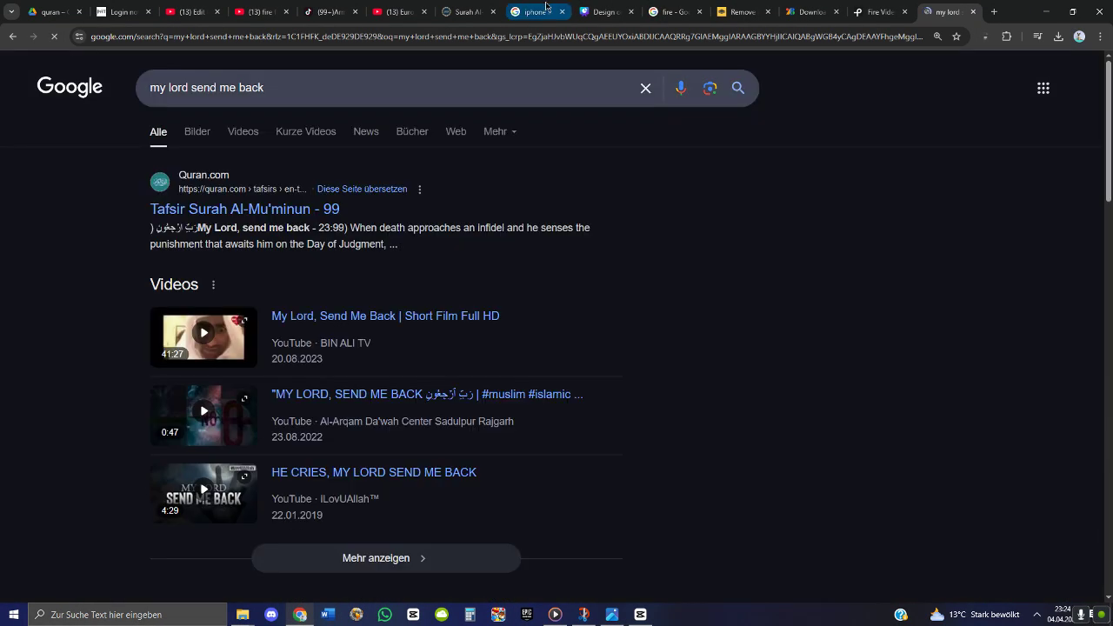
View the kneeling skeleton picture in the image results, check the remove.bg page, and return to CapCut
click(194, 136)
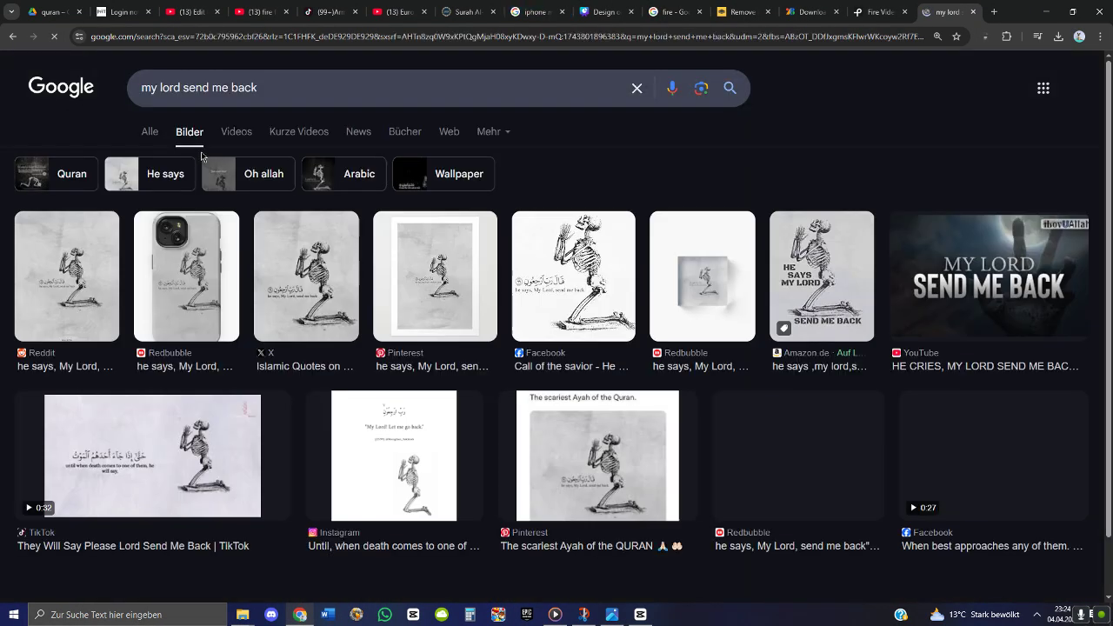
click(346, 279)
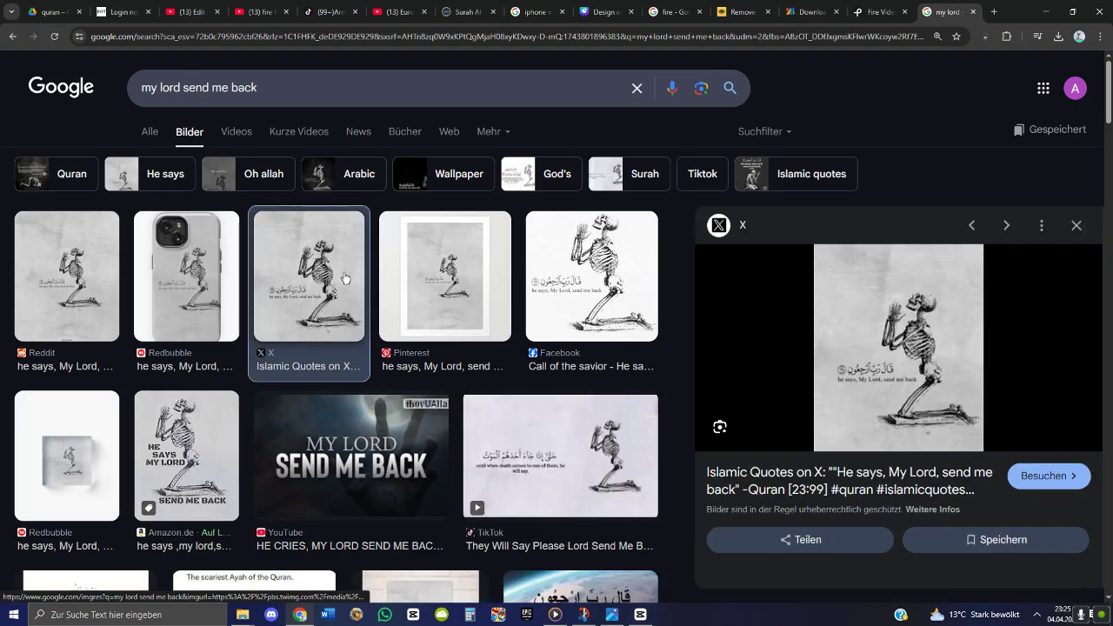
click(742, 11)
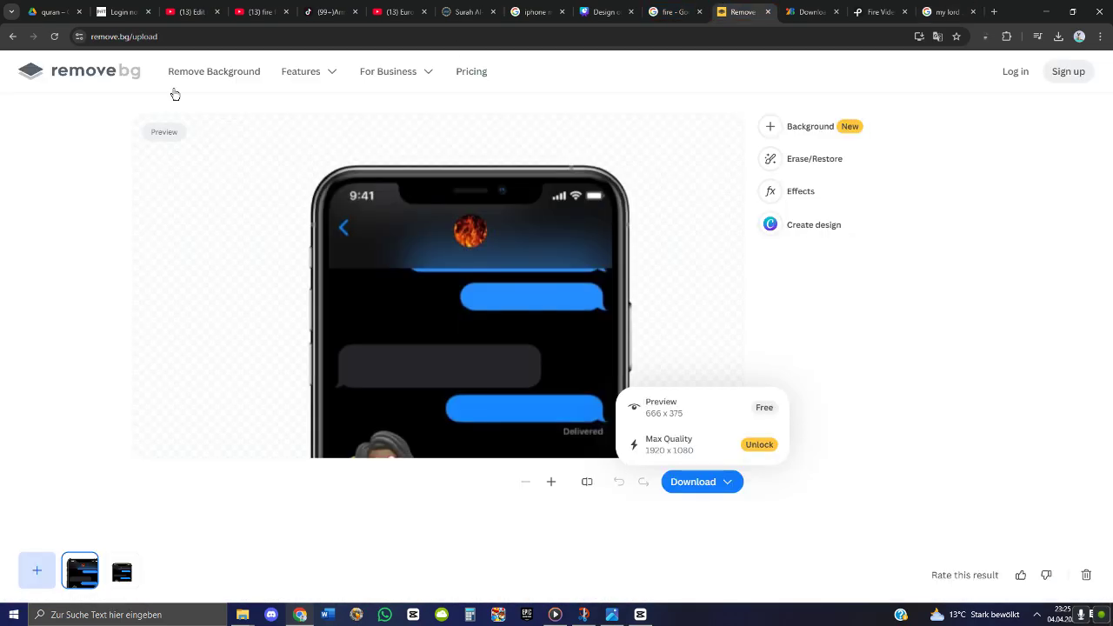
click(641, 614)
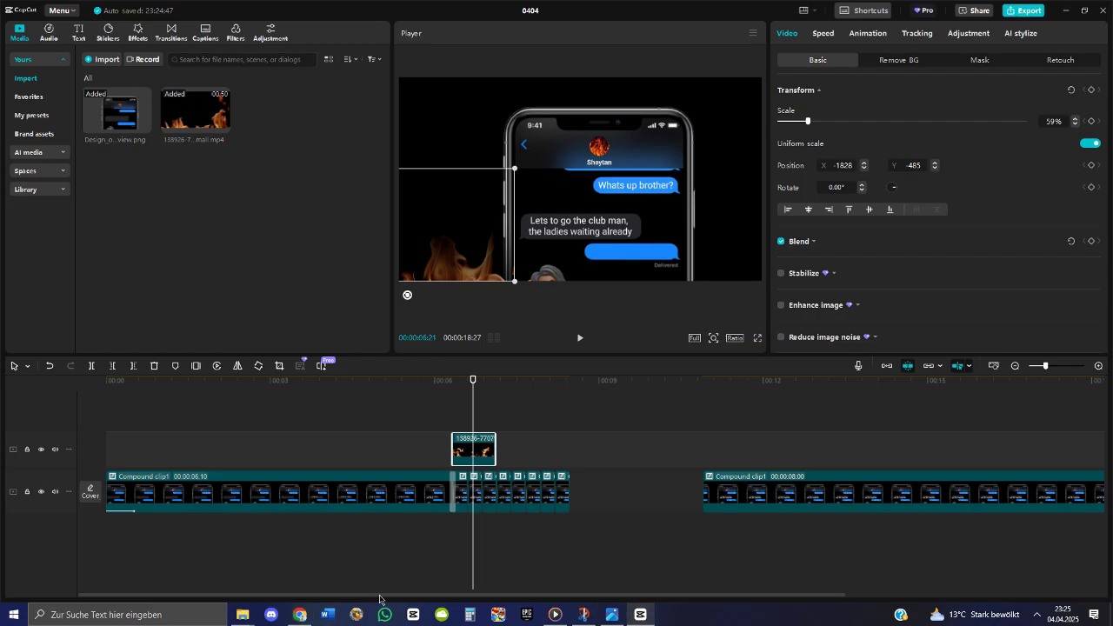
Import jj.png from the png folder and place it on a new track above the fire clip
mouse_move(242, 614)
click(189, 557)
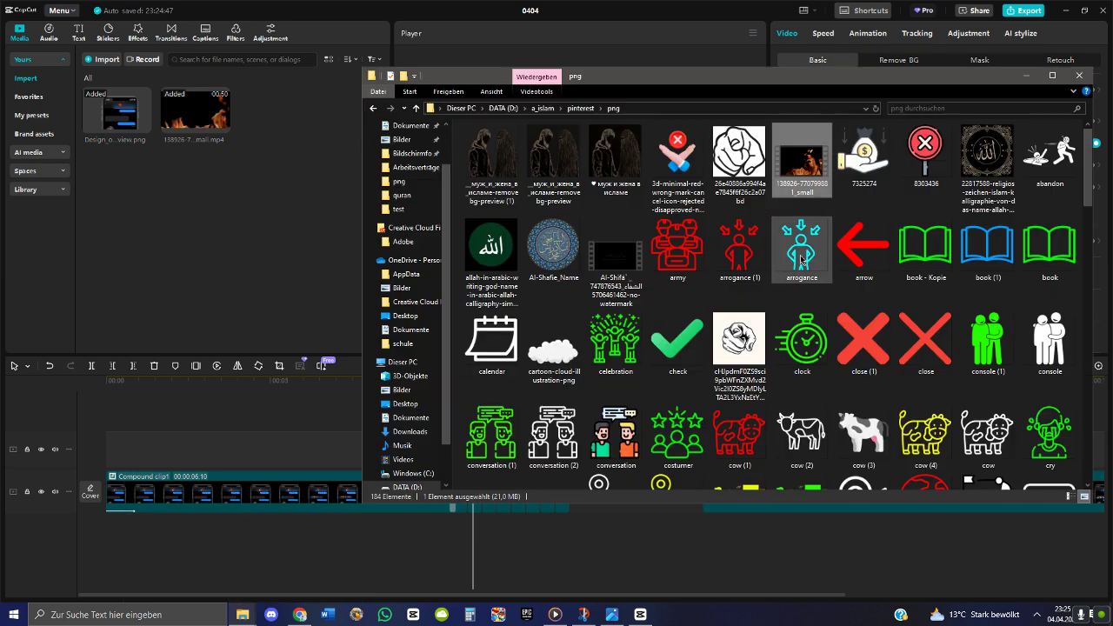
scroll(718, 309, down, 6)
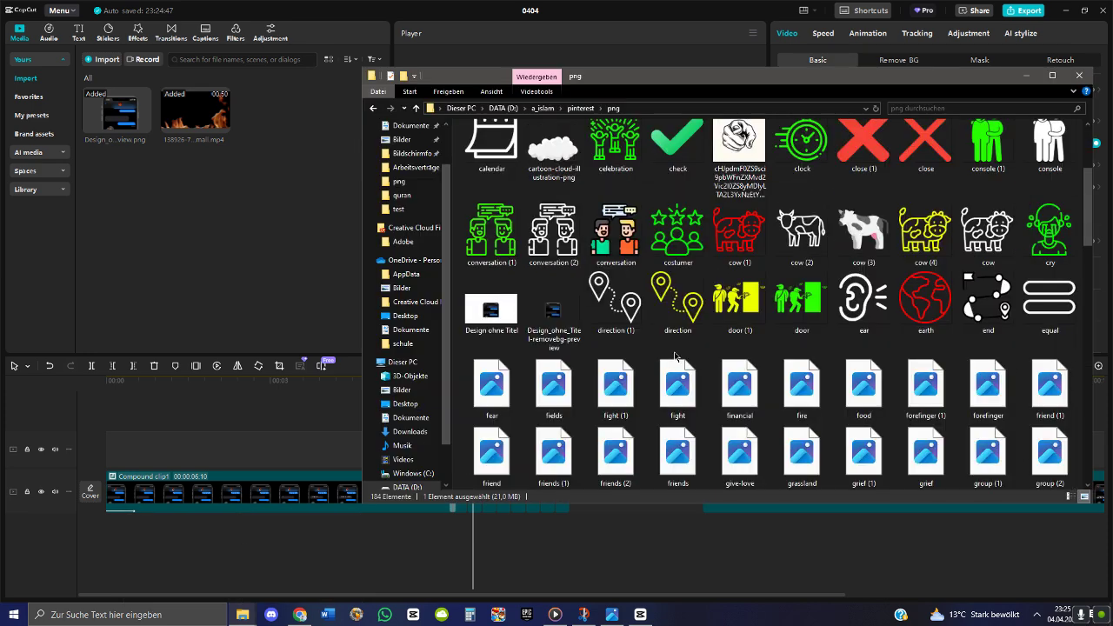
scroll(678, 352, down, 3)
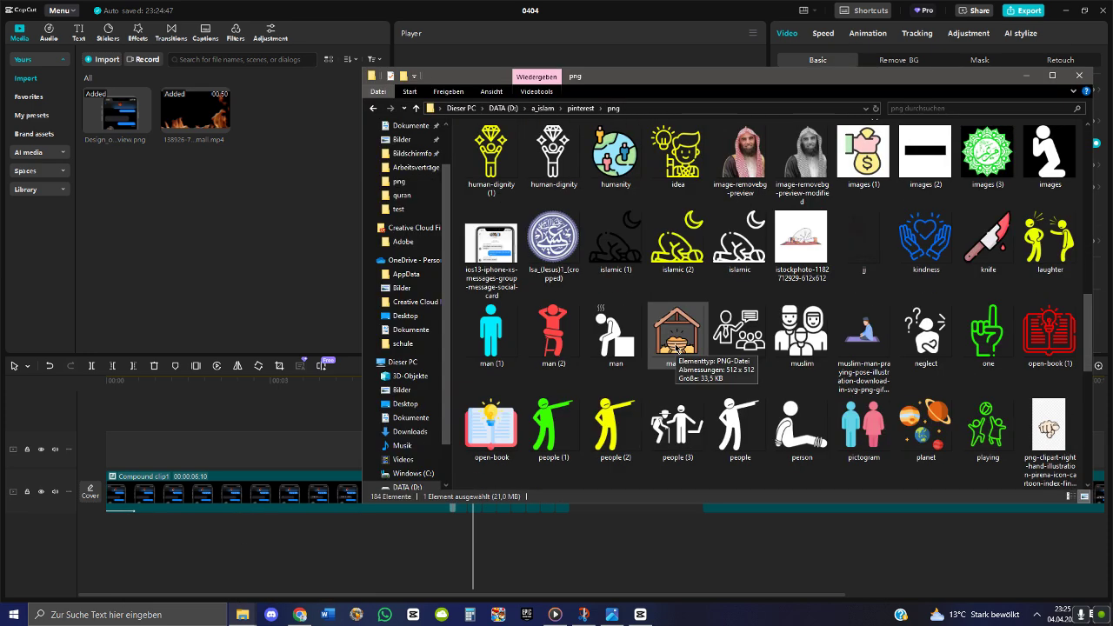
drag(863, 242, 487, 426)
Trim jj.png to the fire clip's length, scale it to 54% and place it at X -1629, Y 95
drag(724, 432, 493, 430)
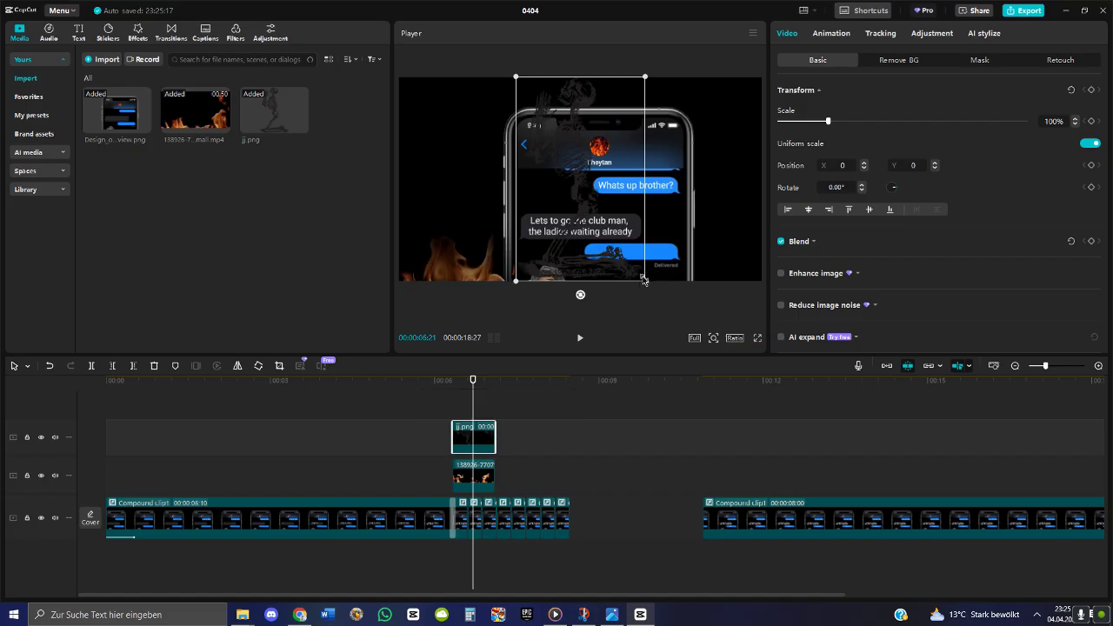
drag(638, 272, 421, 208)
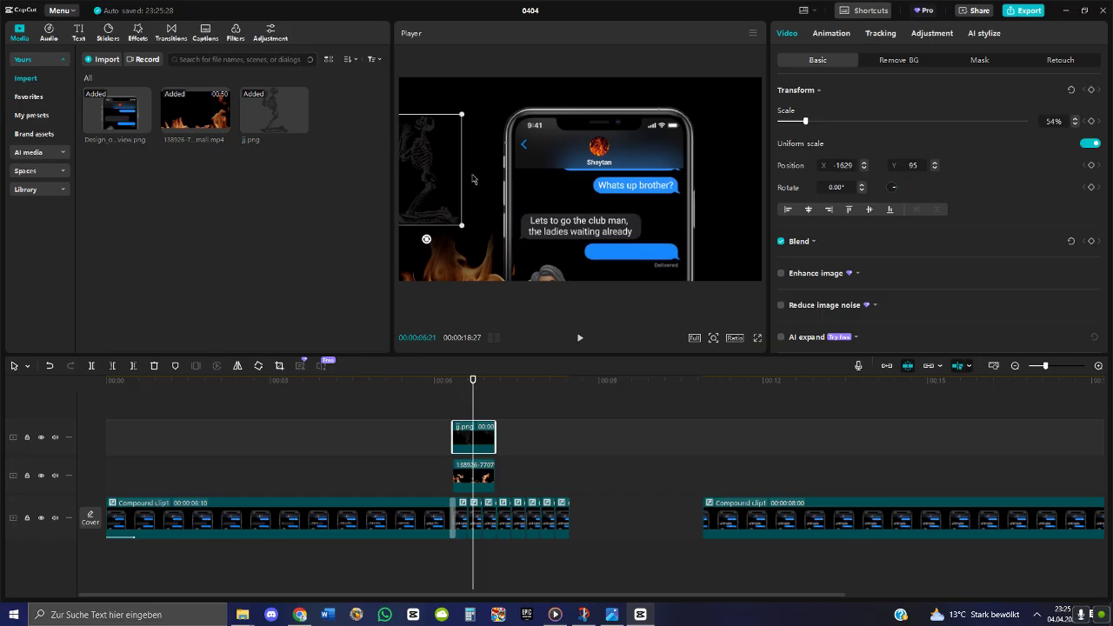
Apply the Fade In entrance and Fade Out exit animations to the jj.png clip
click(832, 34)
click(929, 98)
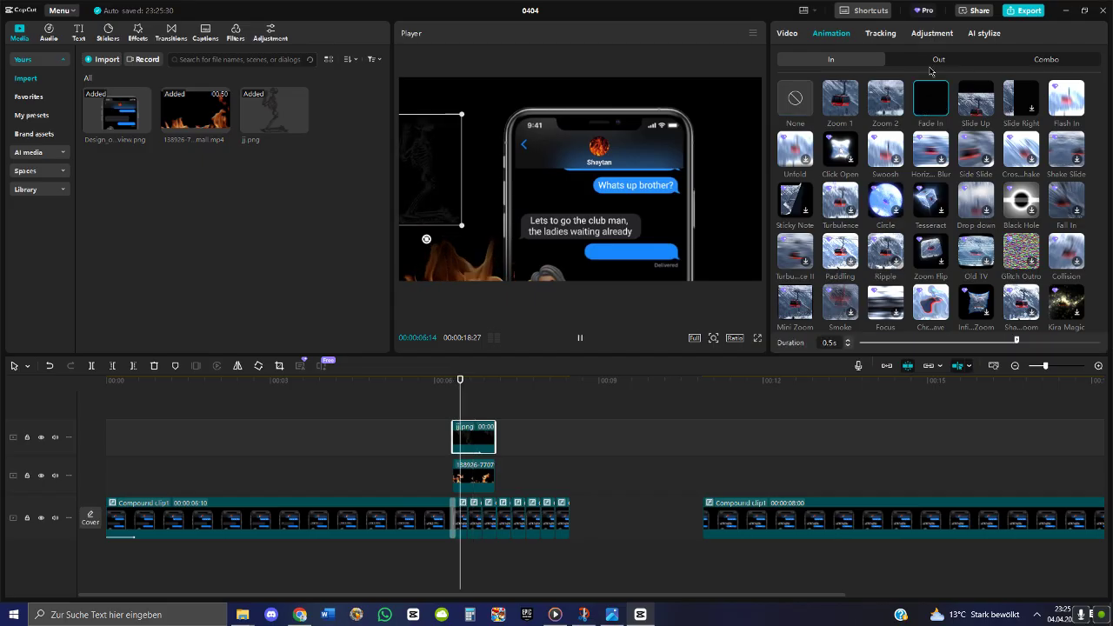
click(938, 59)
click(930, 98)
Apply the Fade Out exit and Fade In entrance animations to the fire clip
click(474, 476)
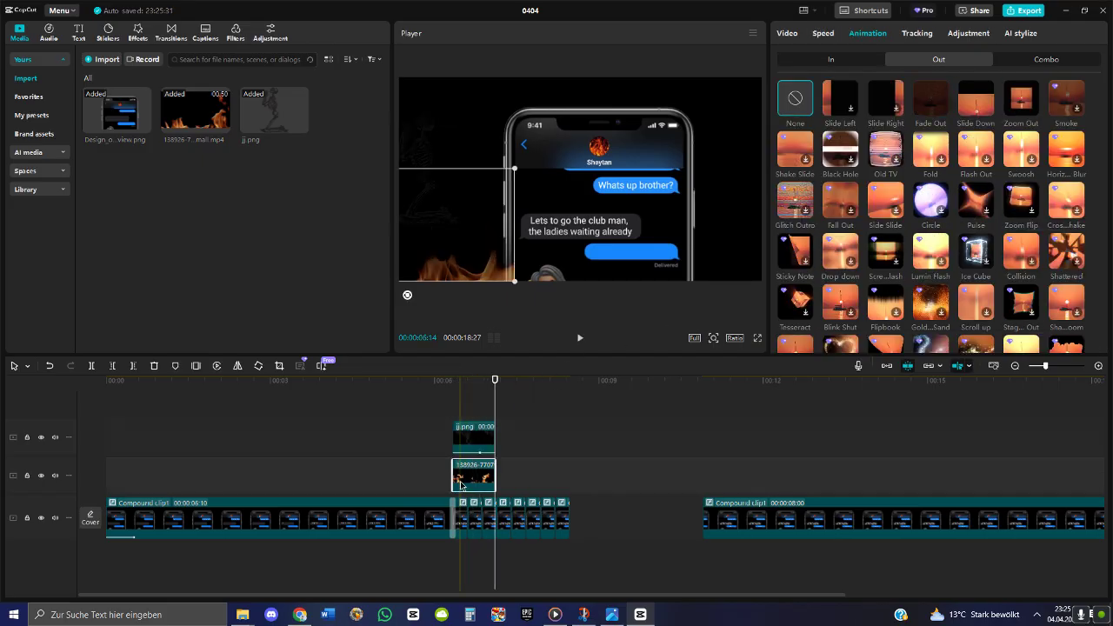
click(931, 98)
click(856, 58)
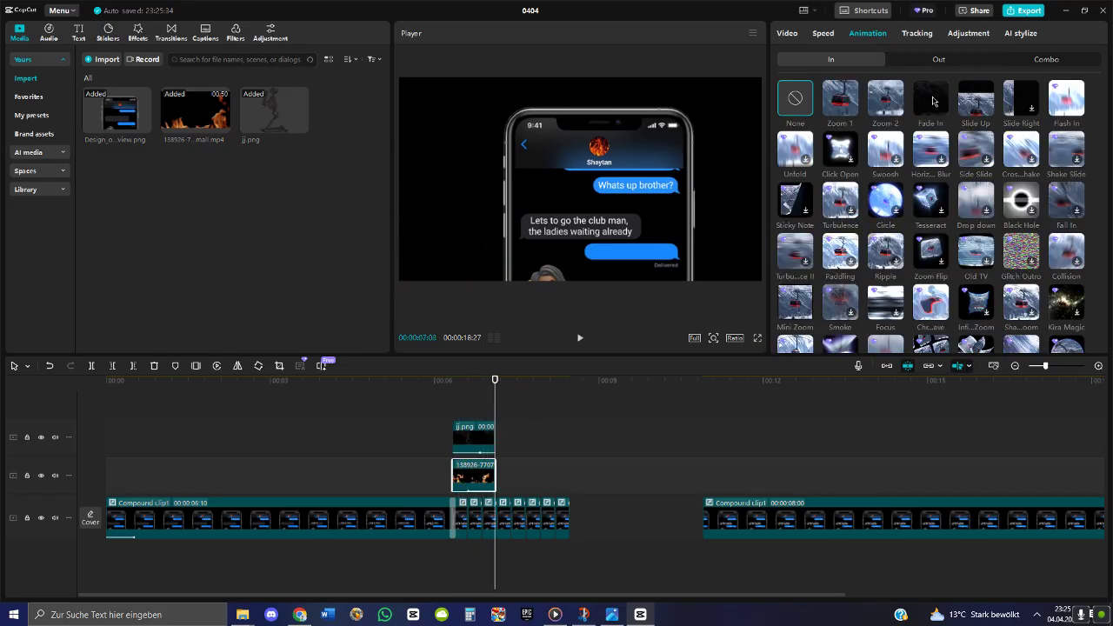
Try combining jj.png, the fire clip and the short compound pieces into one compound clip, and check the overlay fade around 00:00:06:15
drag(612, 541, 464, 427)
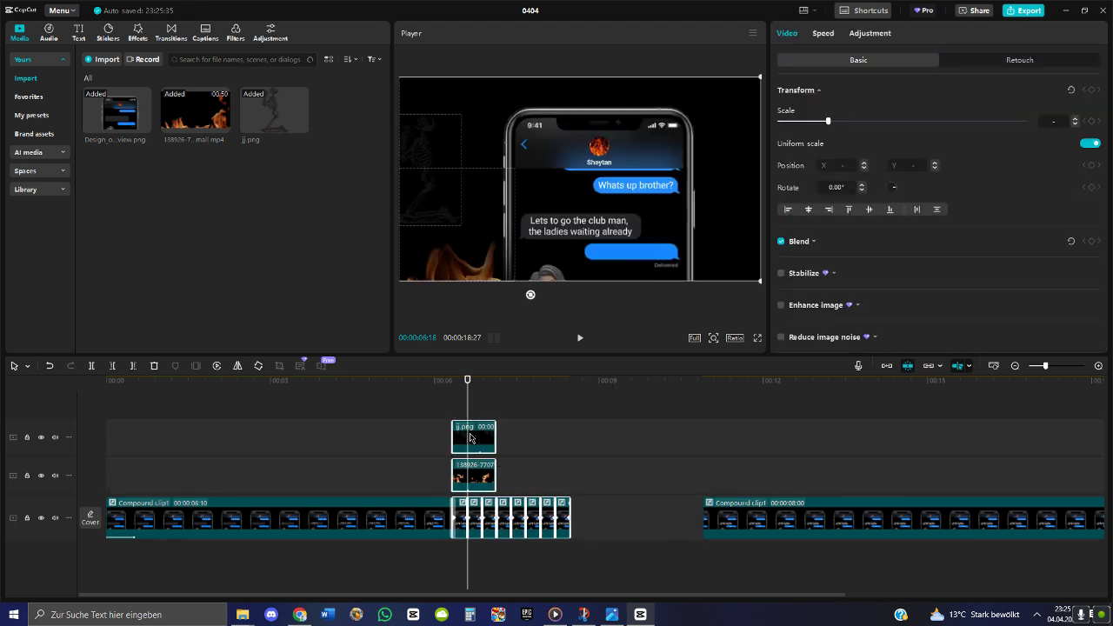
right_click(472, 439)
click(522, 344)
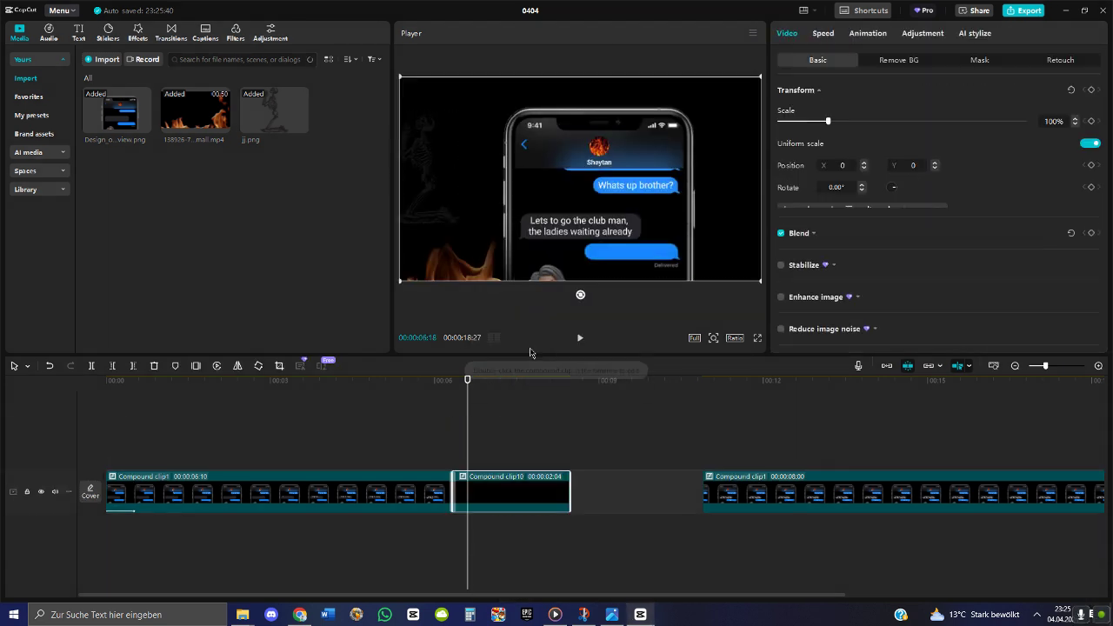
click(438, 381)
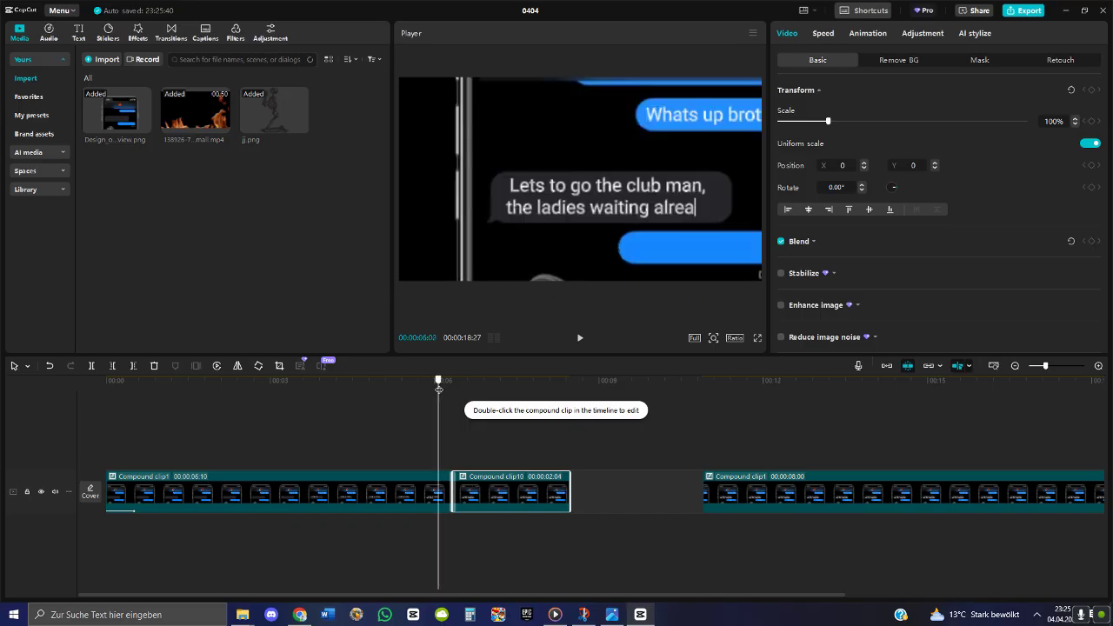
drag(435, 381, 462, 385)
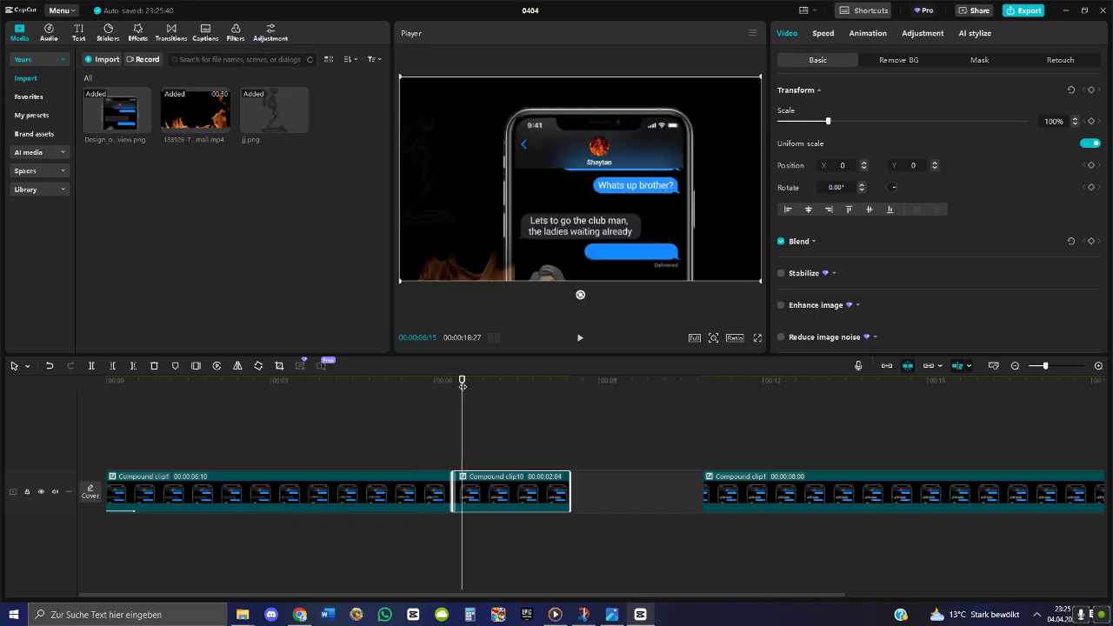
double_click(474, 492)
Delay the jj.png and fire clips together by about 0.4 seconds on the timeline
click(464, 435)
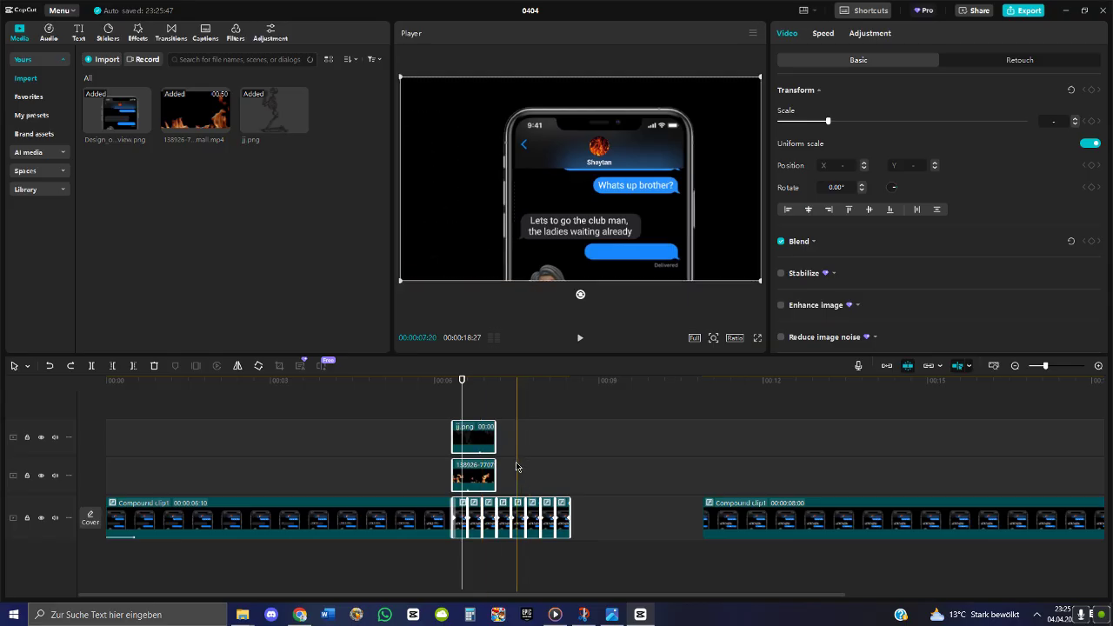
drag(464, 435, 492, 438)
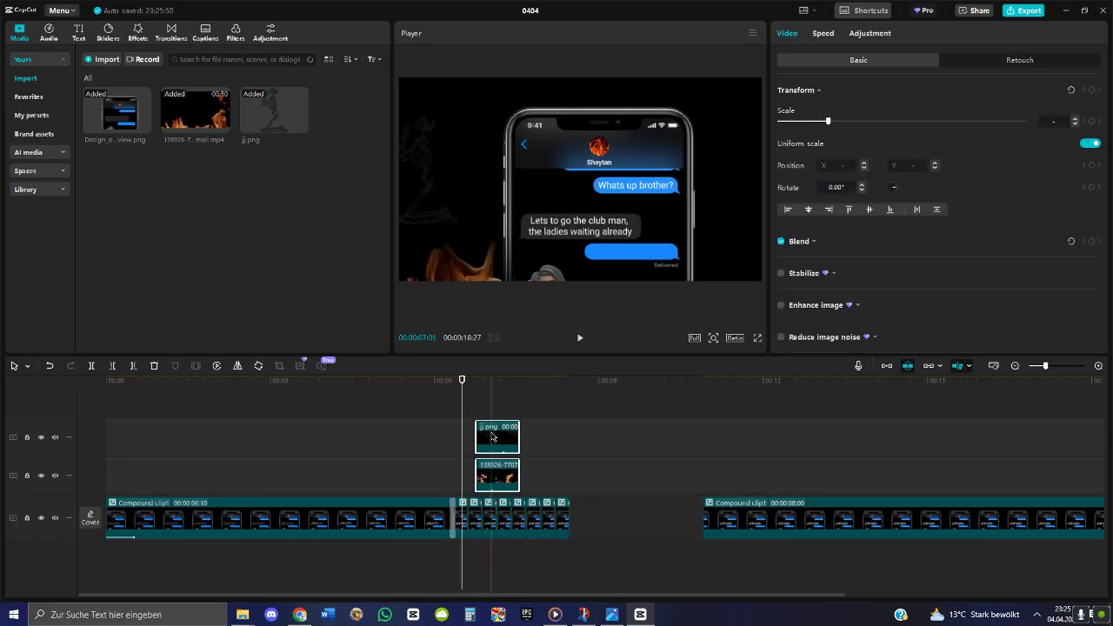
Try combining jj.png, the fire clip and the short compound pieces into one compound clip, and play back the overlay fade
drag(600, 541, 462, 426)
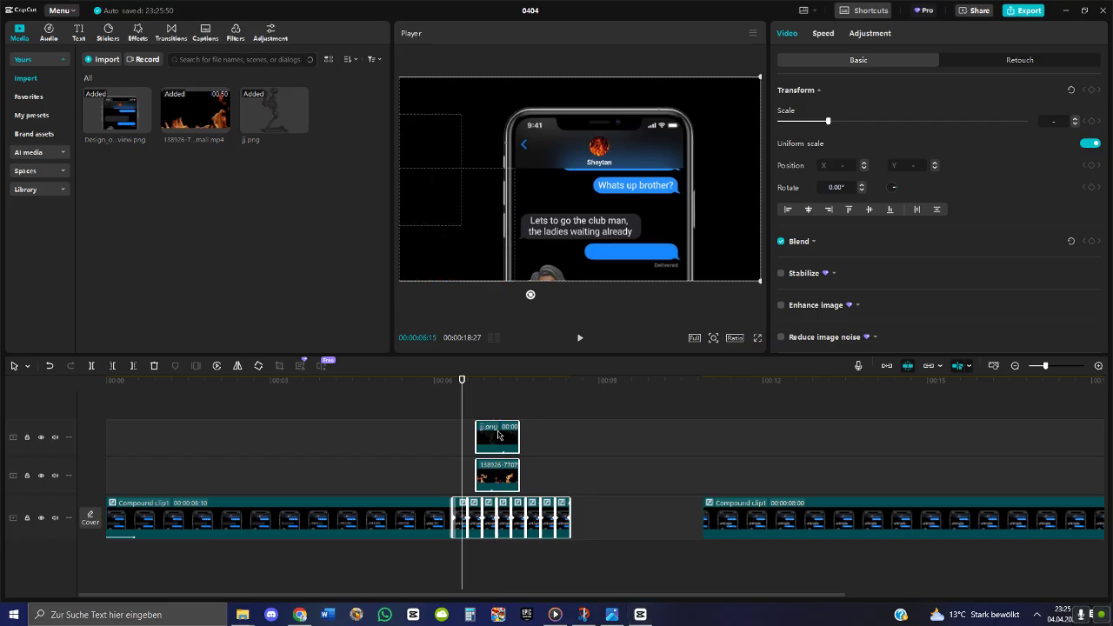
right_click(501, 435)
click(547, 343)
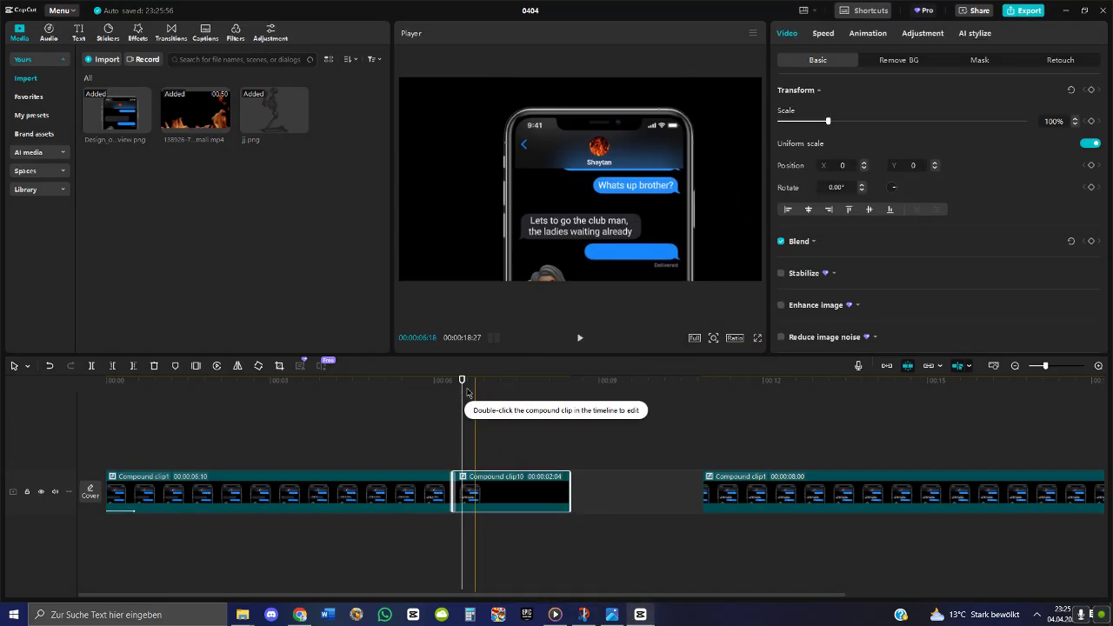
click(580, 339)
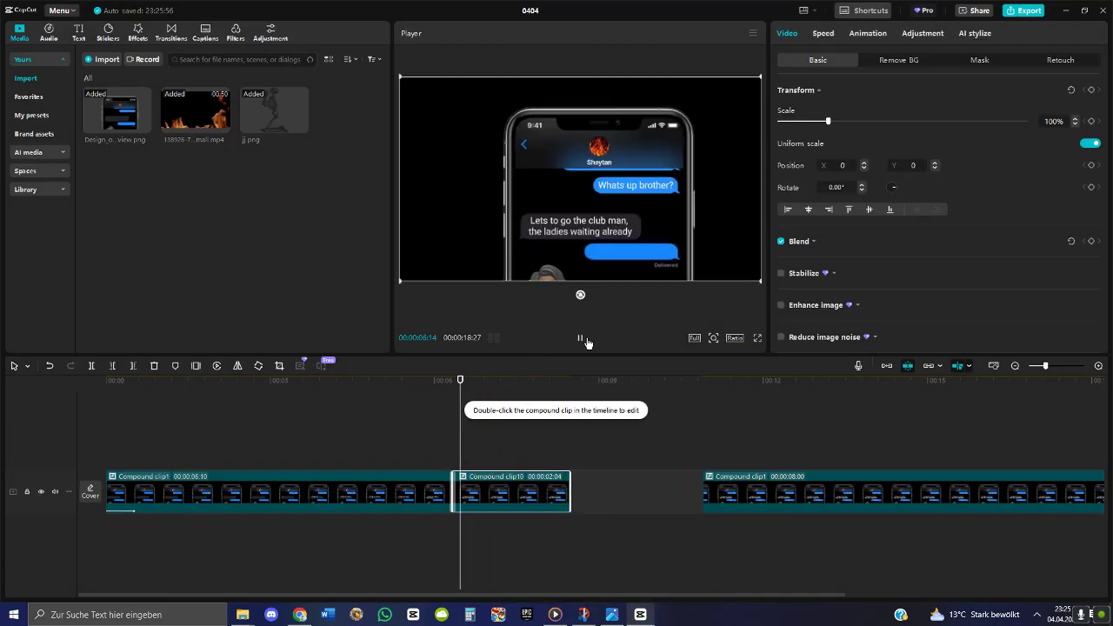
click(580, 338)
Try keyframing the new compound clip from 00:00:06:22 to 00:00:06:28, ending at 88% scale and position X 512, Y -135
drag(511, 393, 474, 383)
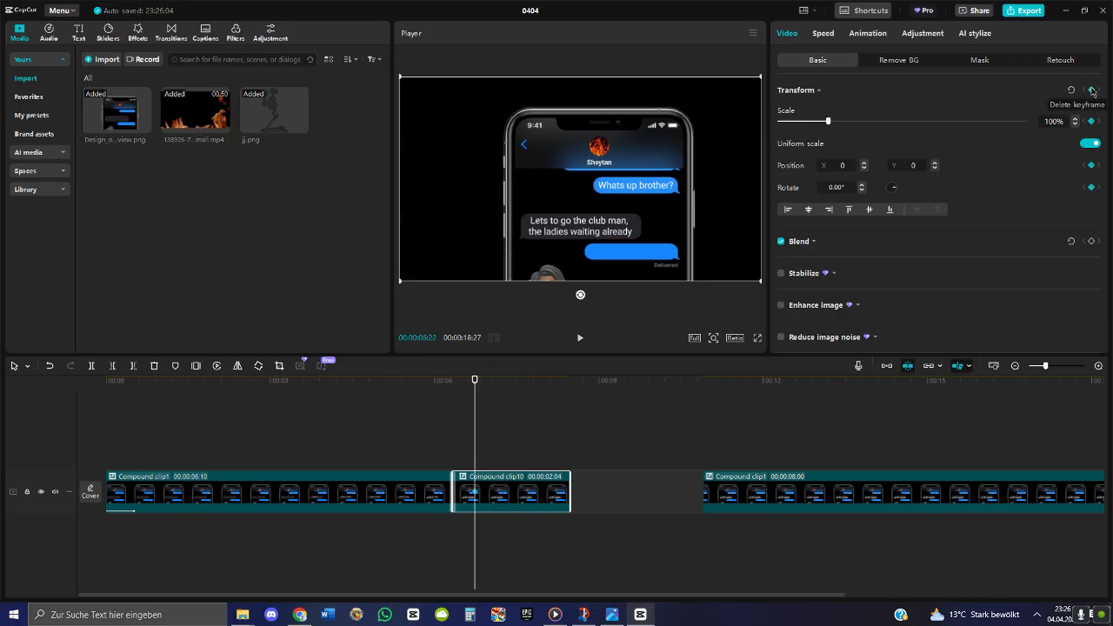
drag(477, 385, 486, 386)
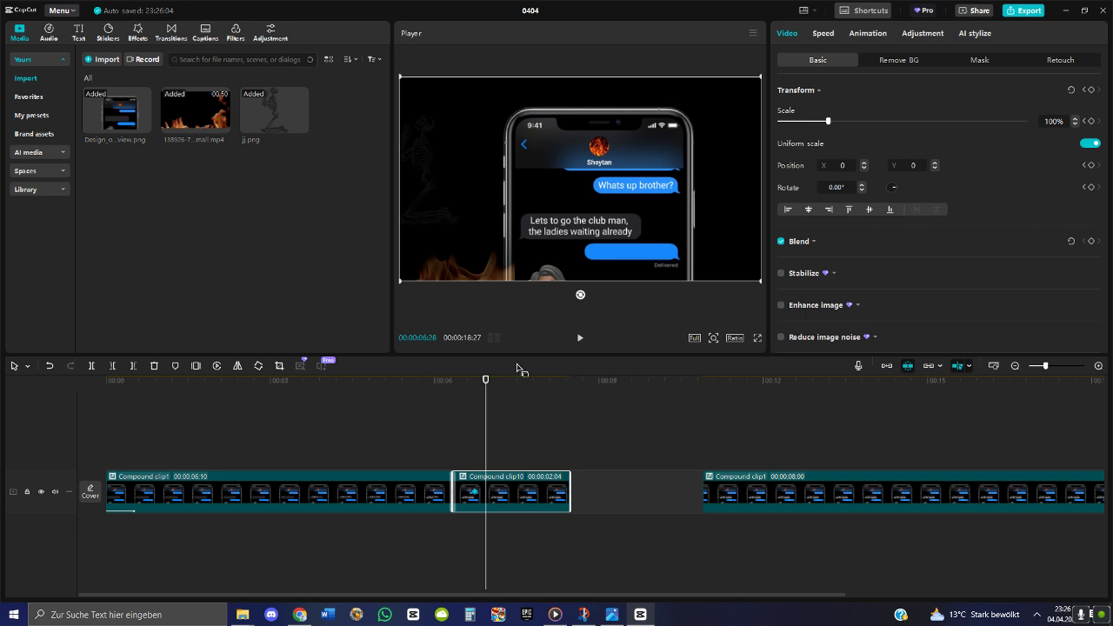
drag(619, 192, 691, 205)
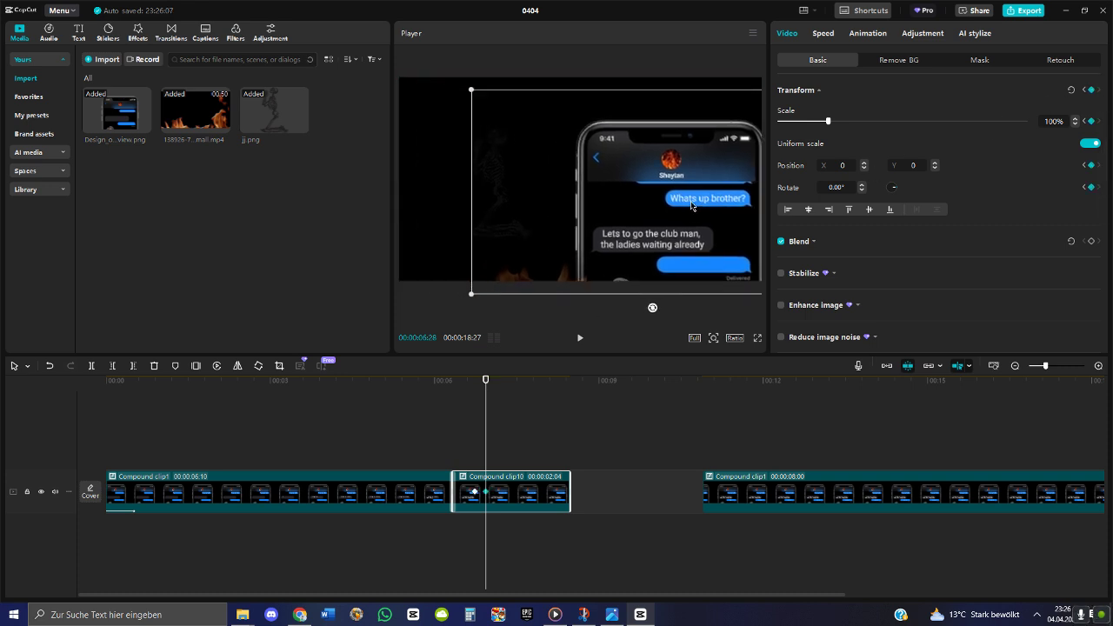
drag(474, 92, 497, 113)
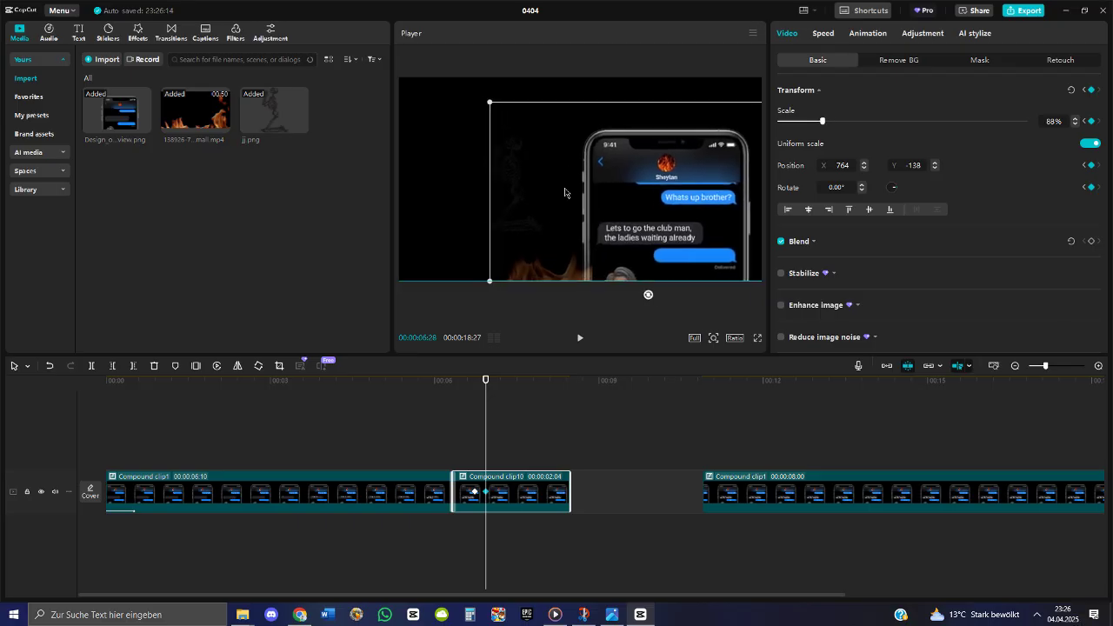
mouse_move(558, 192)
mouse_down()
mouse_move(525, 193)
mouse_move(538, 194)
mouse_up()
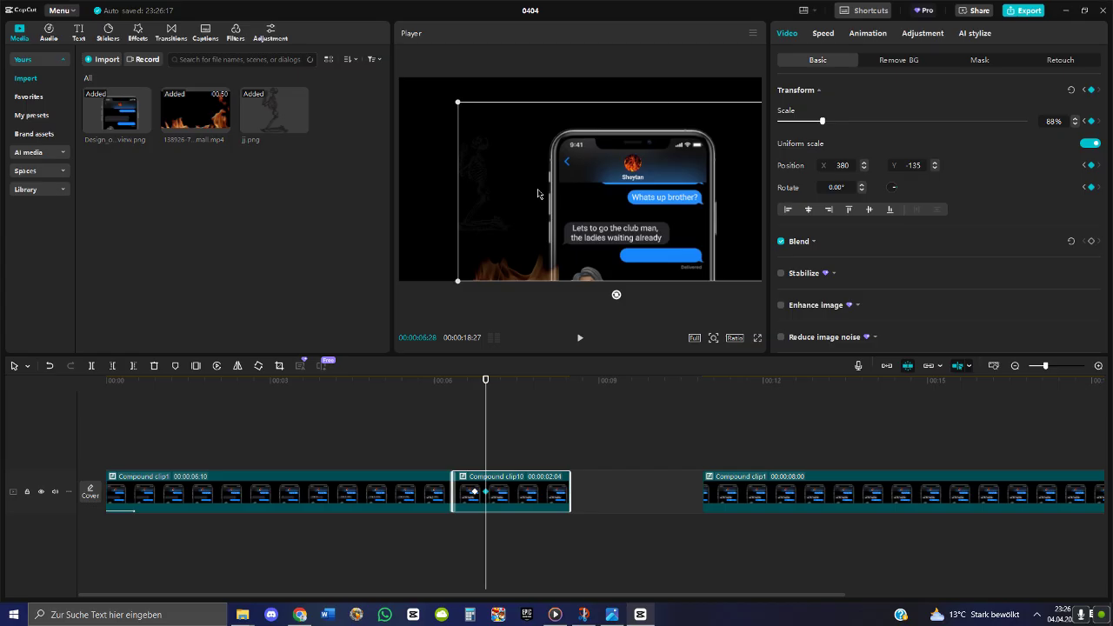
drag(546, 200, 573, 210)
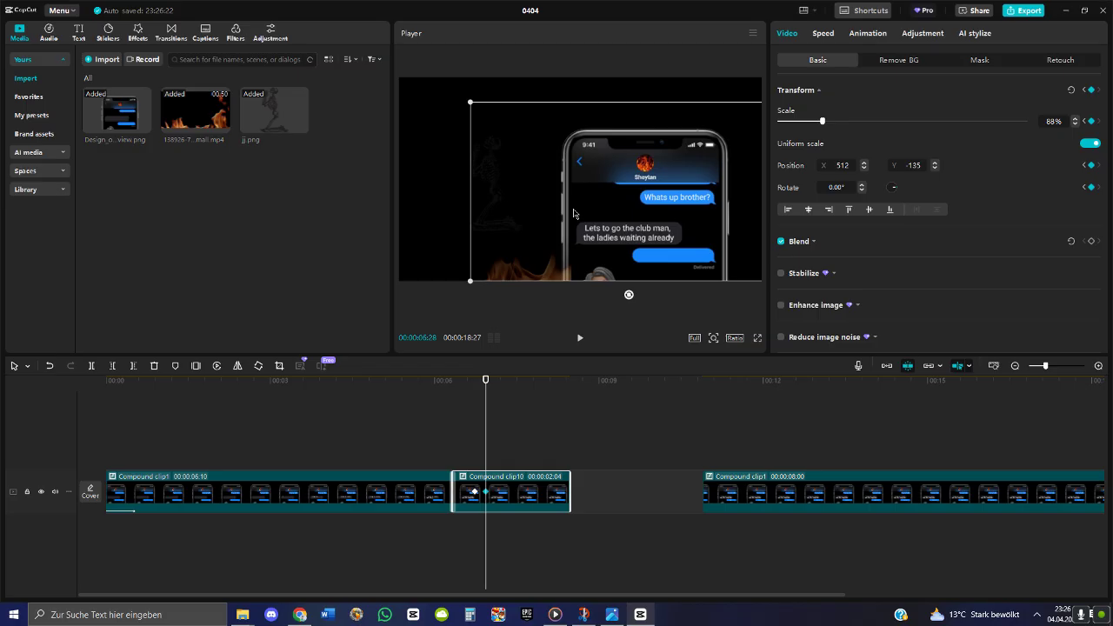
Undo the transform keyframes and the creation of the compound clip, restoring the separate overlays and short pieces
key(ctrl+z)
key(ctrl+z)
key(ctrl+z)
key(ctrl+z)
key(ctrl+z)
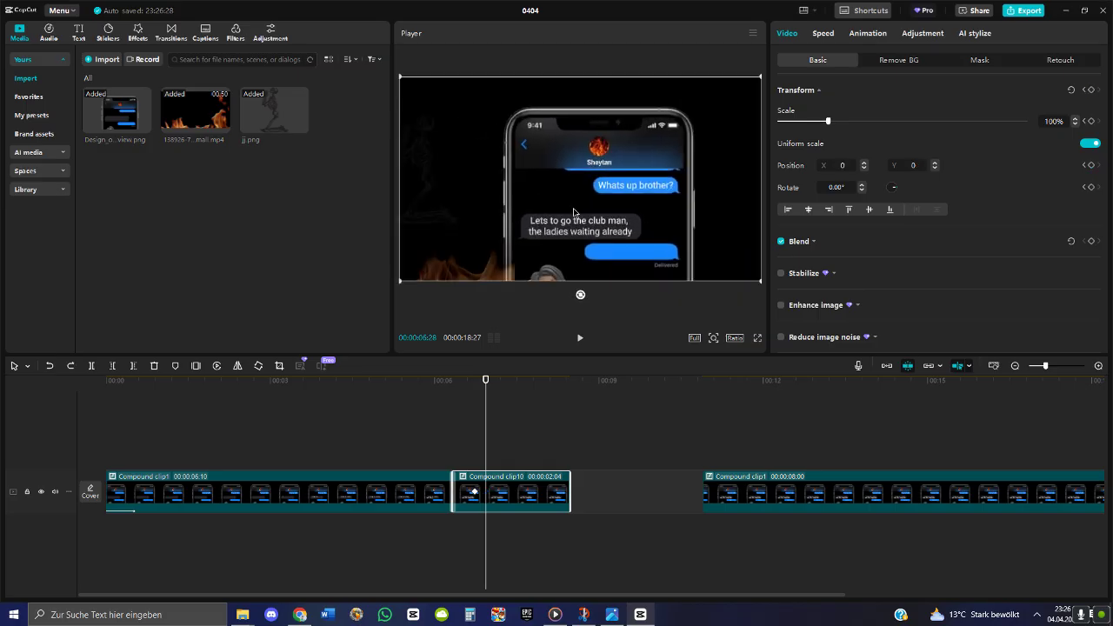
key(ctrl+z)
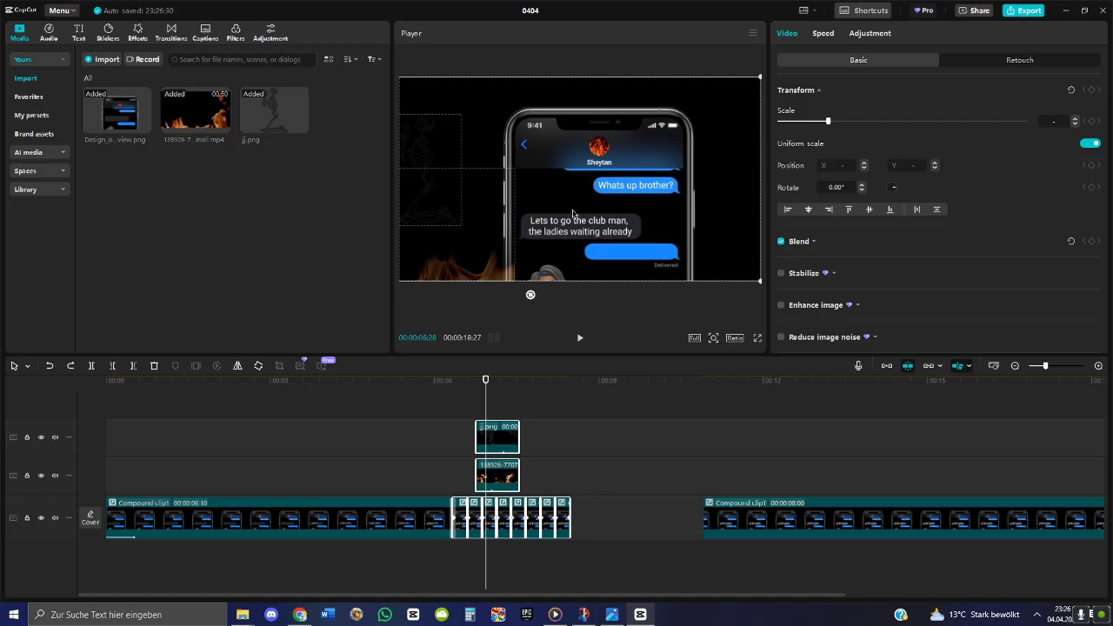
Move the jj.png and fire overlays together out past the left edge of the video frame
drag(537, 484, 498, 439)
drag(454, 184, 347, 188)
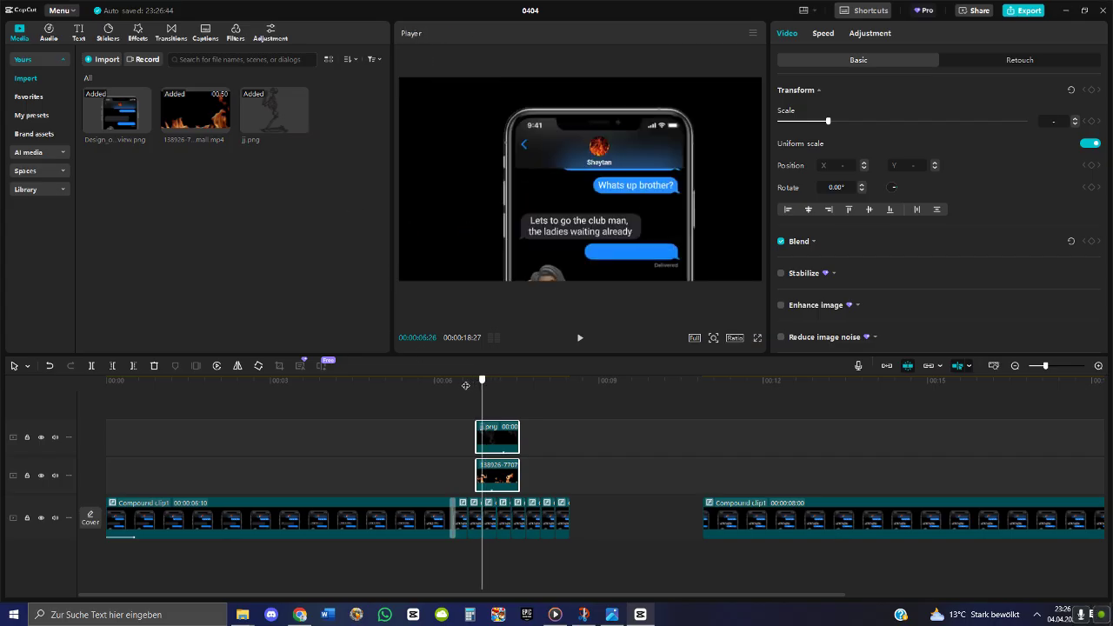
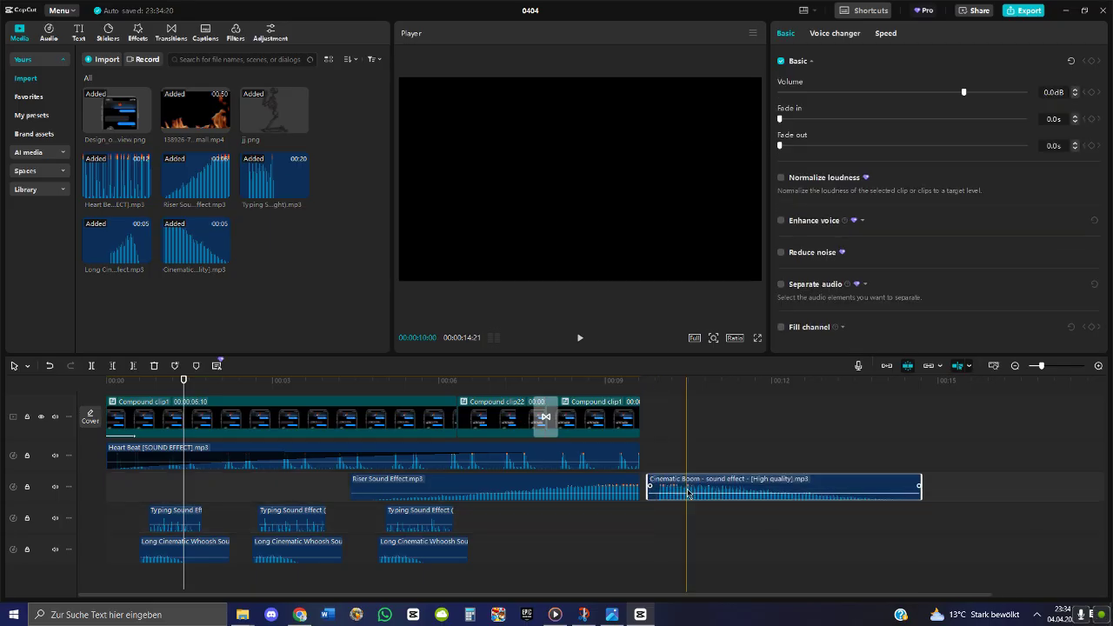
Move the Cinematic Boom sound to start exactly where the video and riser end, and play the transition from about 00:00:09:00
ctrl+scroll(669, 485, up, 5)
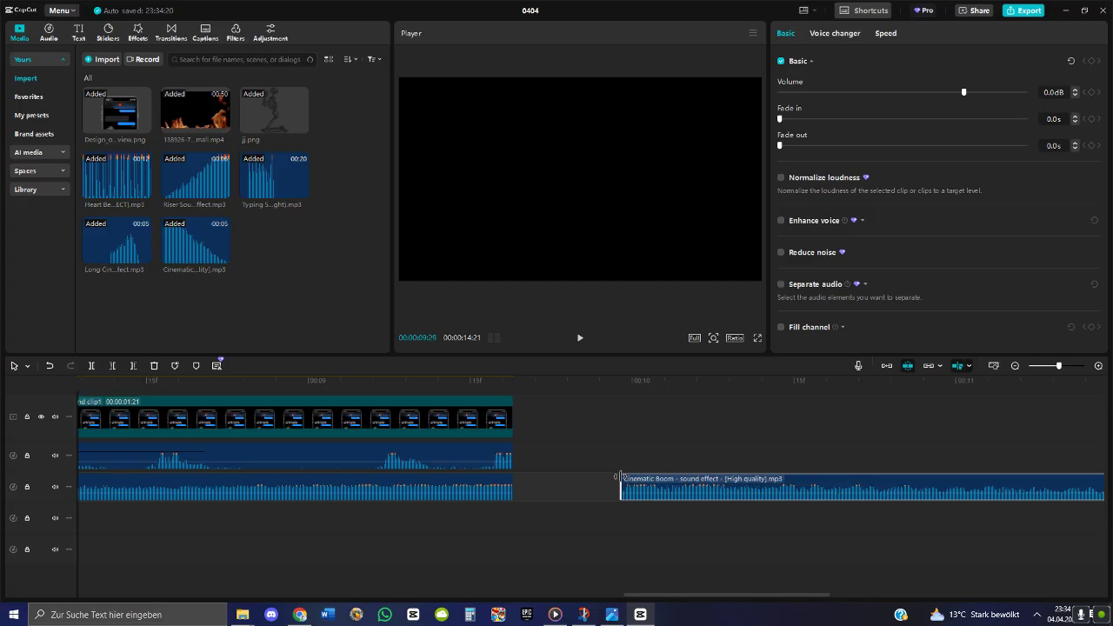
drag(616, 477, 554, 492)
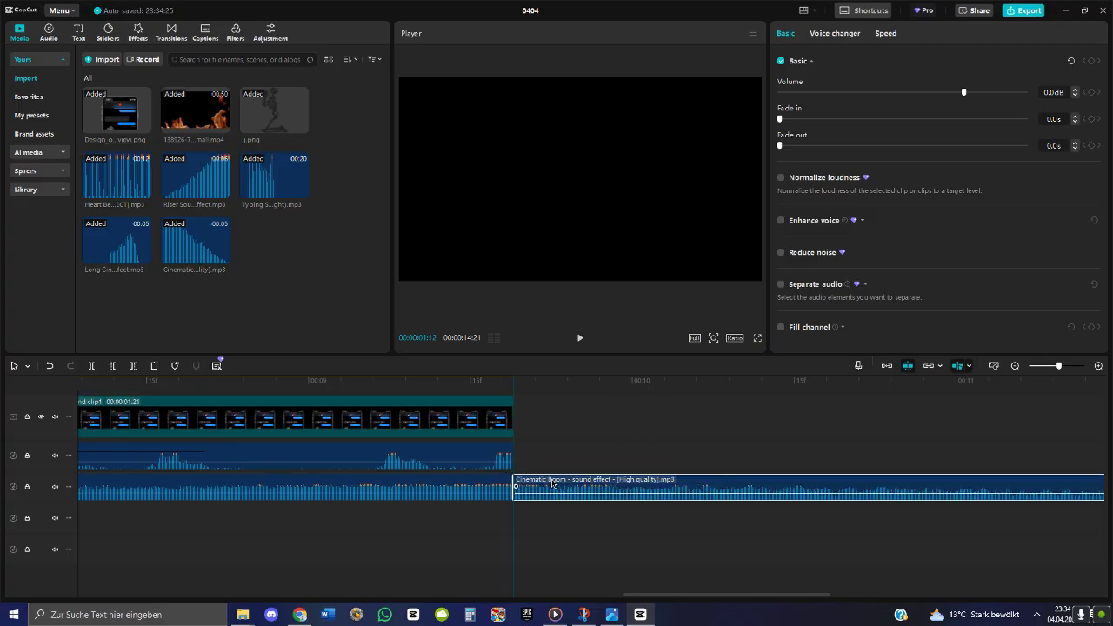
click(319, 380)
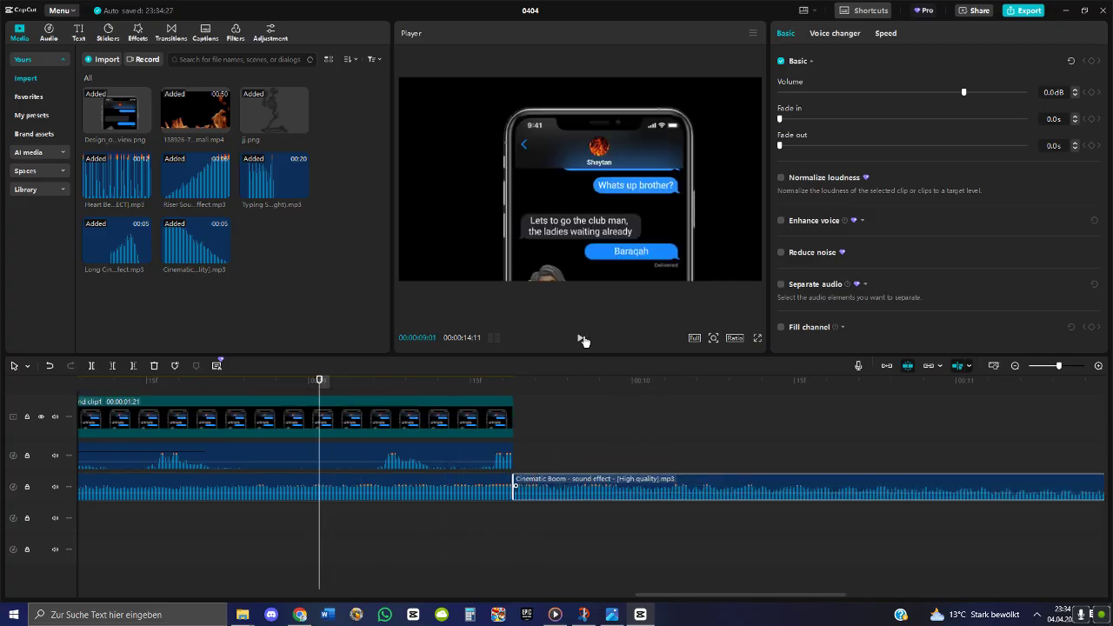
click(582, 339)
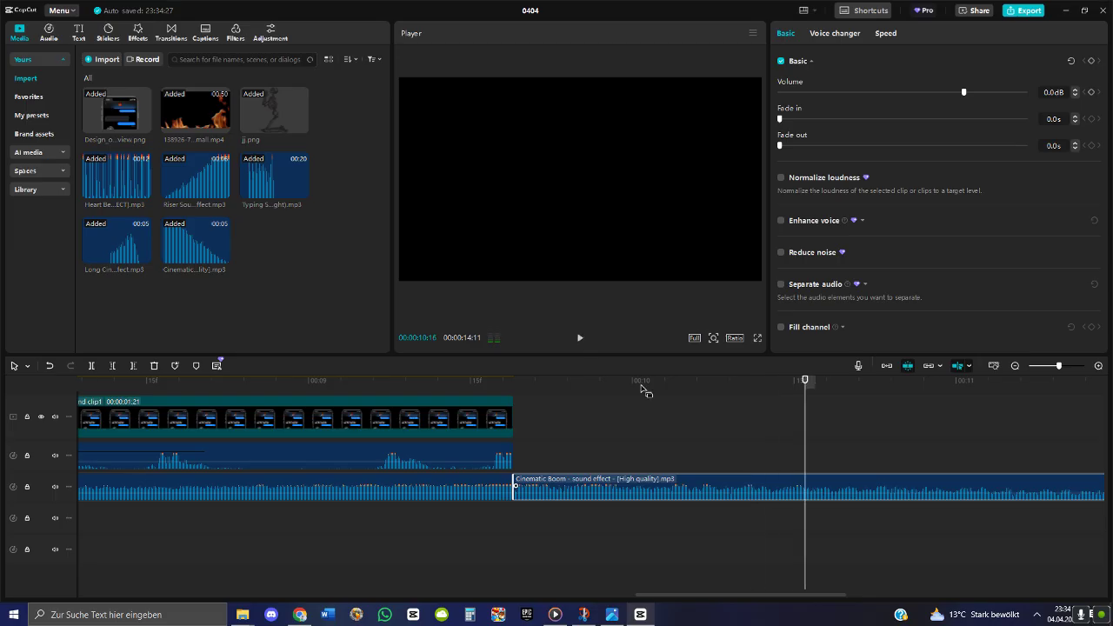
Add the Crowd Panic sound effect from the sound effekte folder on a new audio track, starting with the first typing sound
scroll(766, 492, down, 3)
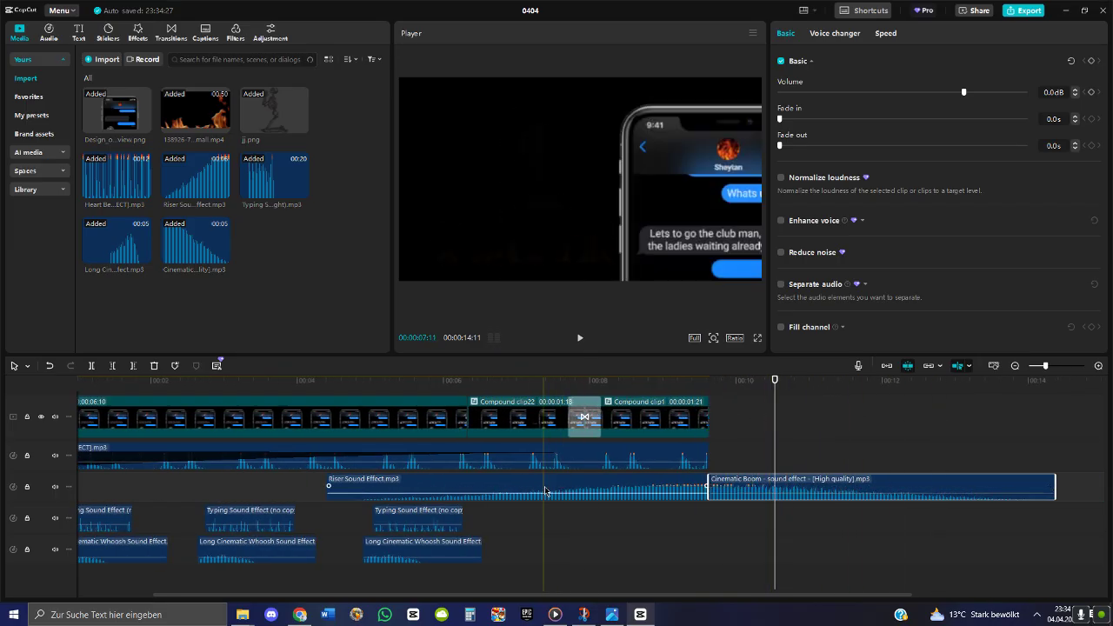
scroll(556, 409, down, 2)
drag(534, 373, 99, 416)
mouse_move(242, 615)
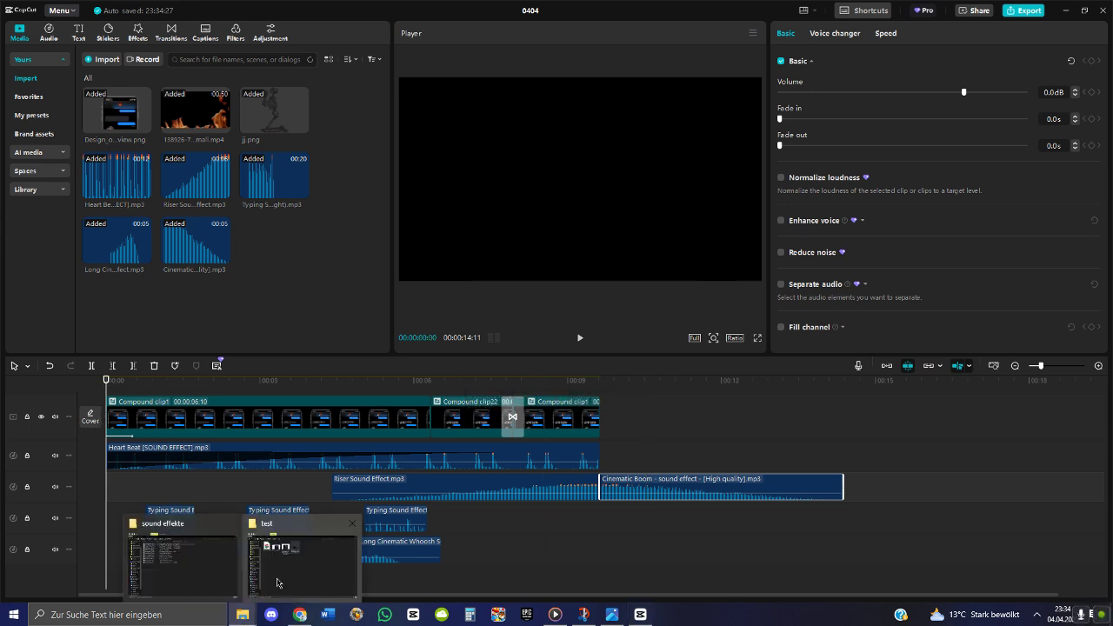
click(218, 568)
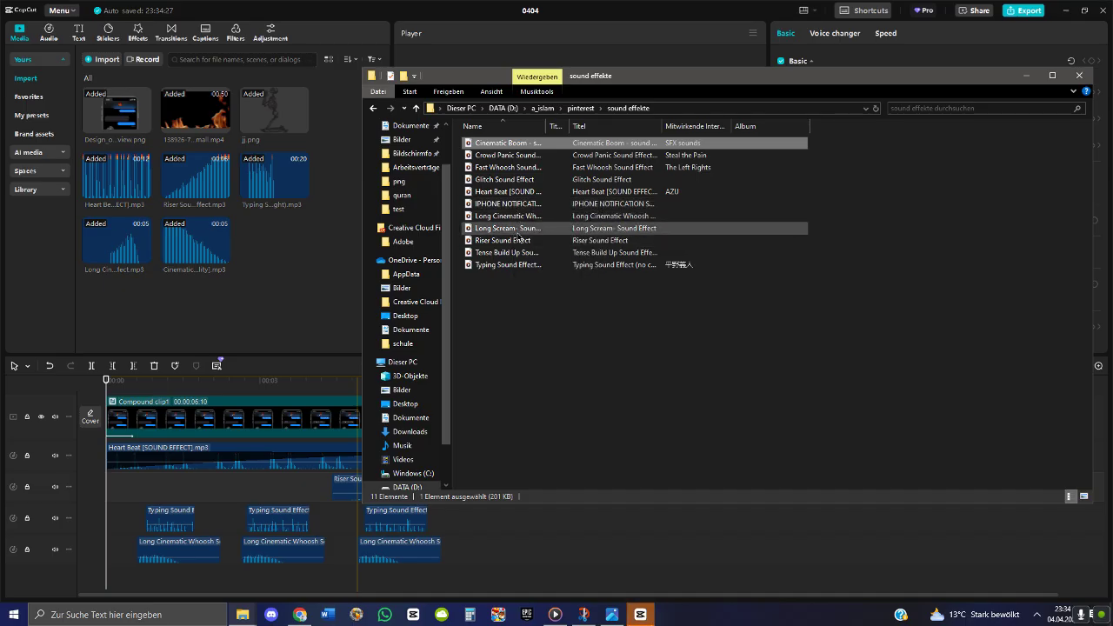
drag(507, 155, 176, 577)
mouse_move(228, 553)
mouse_down()
mouse_move(207, 553)
mouse_move(231, 545)
mouse_up()
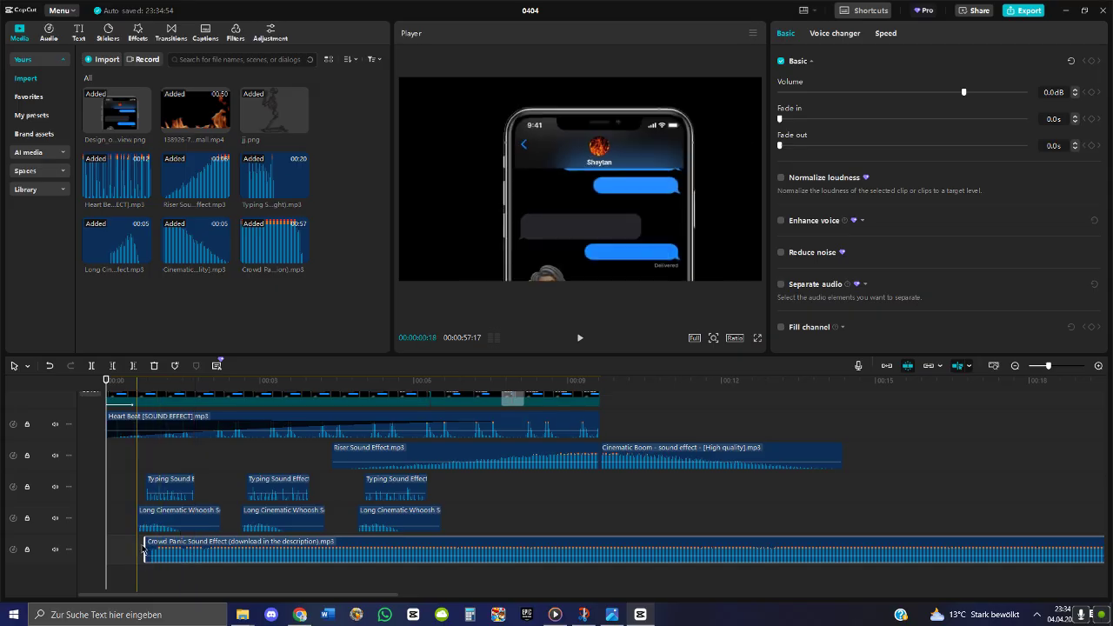
Split the Crowd Panic clip at the edges of the typing sounds and delete the two pieces lying between them
click(249, 546)
click(312, 546)
click(364, 546)
click(334, 546)
key(Delete)
click(214, 546)
key(Delete)
Set the first two Crowd Panic pieces to -26.2 dB volume with a 0.6 s fade-in and 0.6 s fade-out
drag(292, 577, 147, 545)
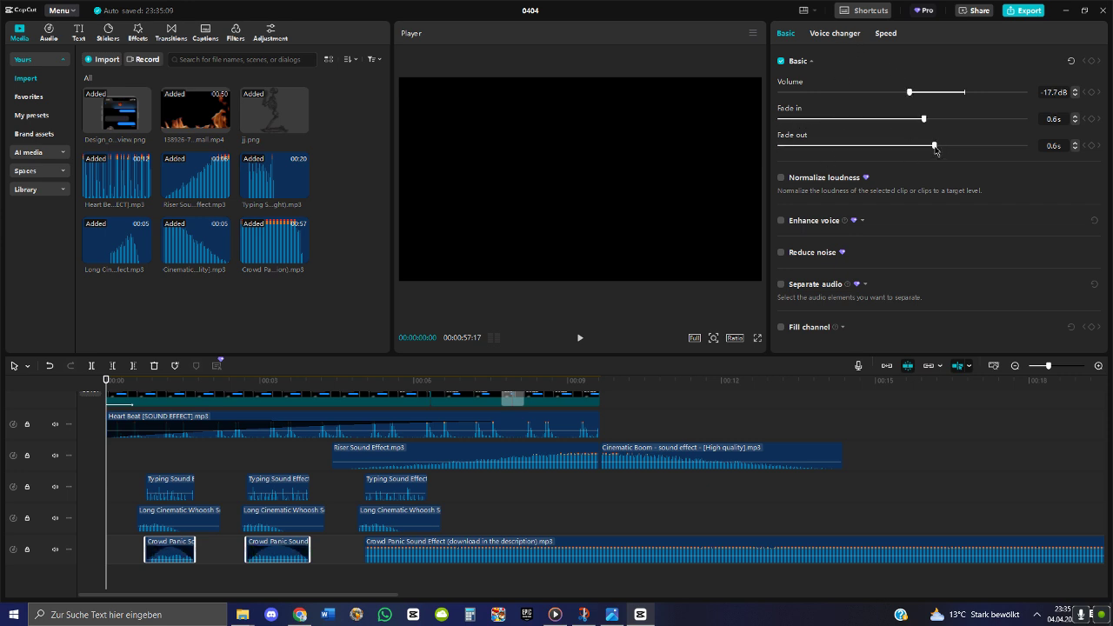
drag(935, 146, 941, 146)
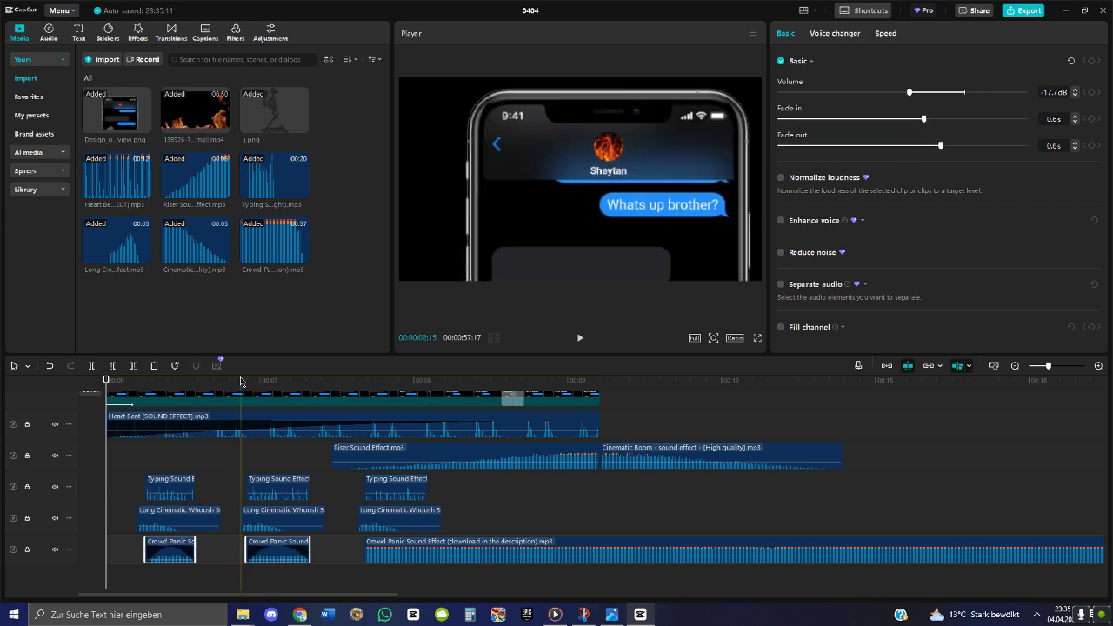
click(582, 339)
click(582, 339)
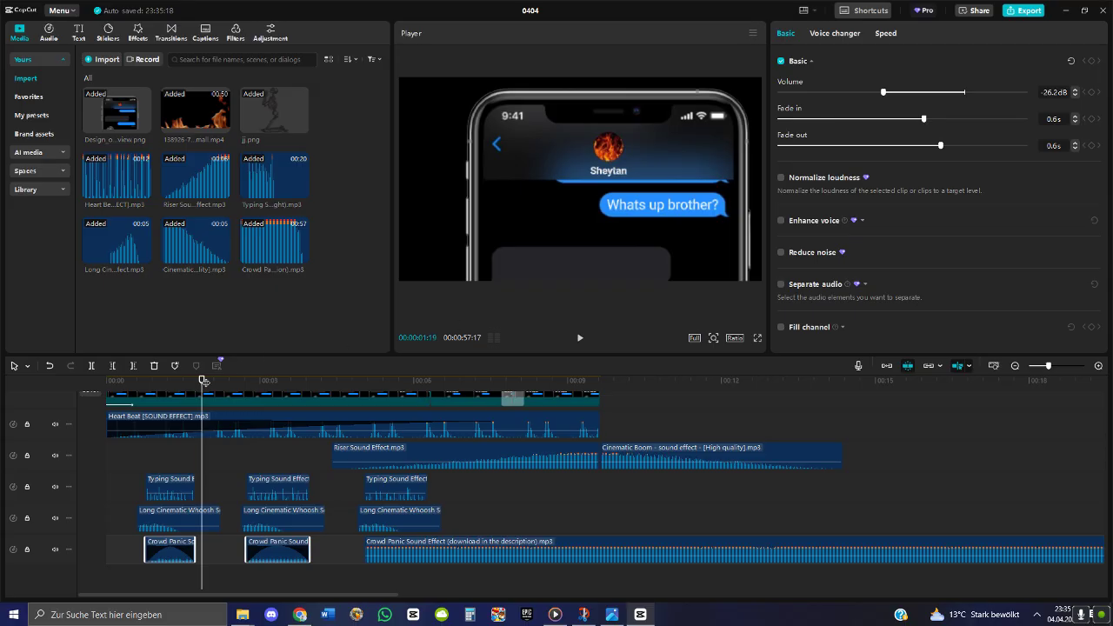
drag(203, 382, 160, 382)
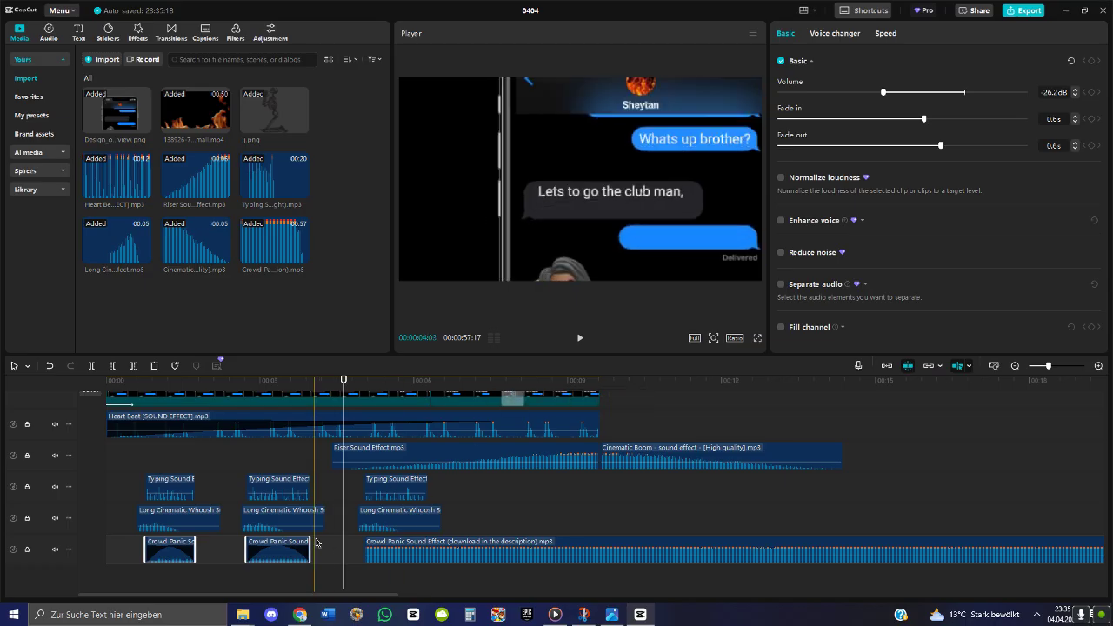
Extend the ends of the first two Crowd Panic pieces slightly past their typing sounds and play back the result
drag(307, 533, 328, 533)
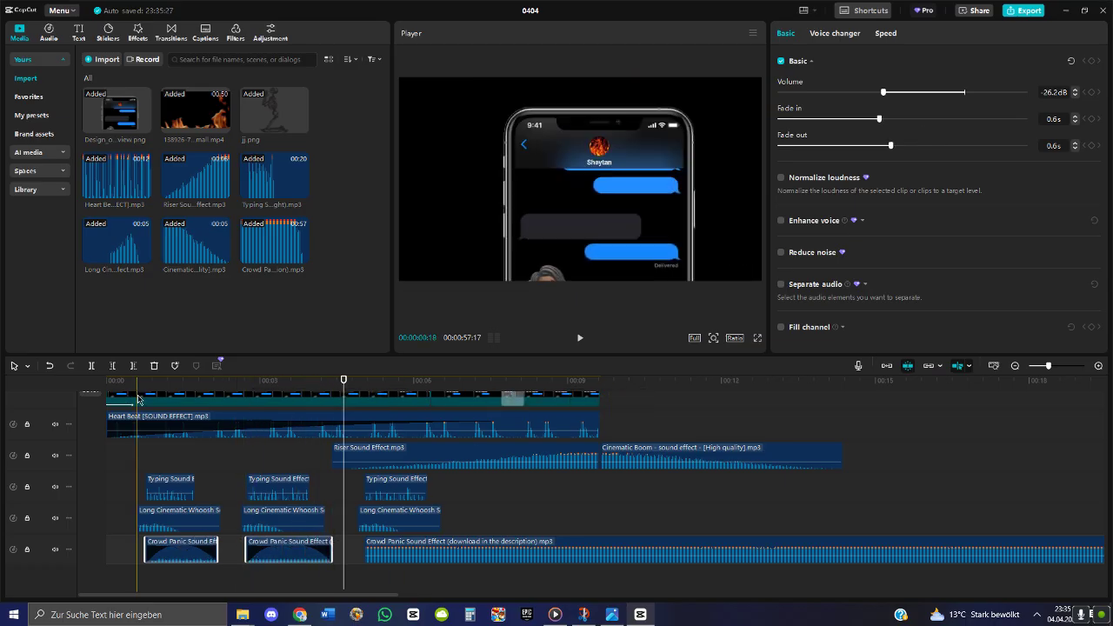
click(138, 398)
click(143, 397)
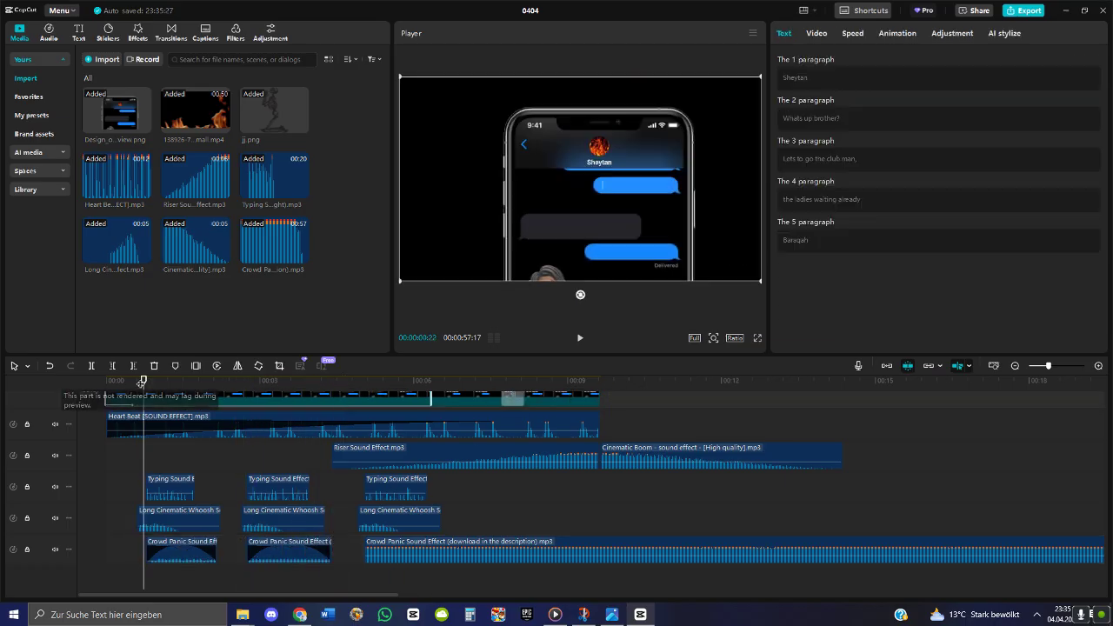
click(581, 340)
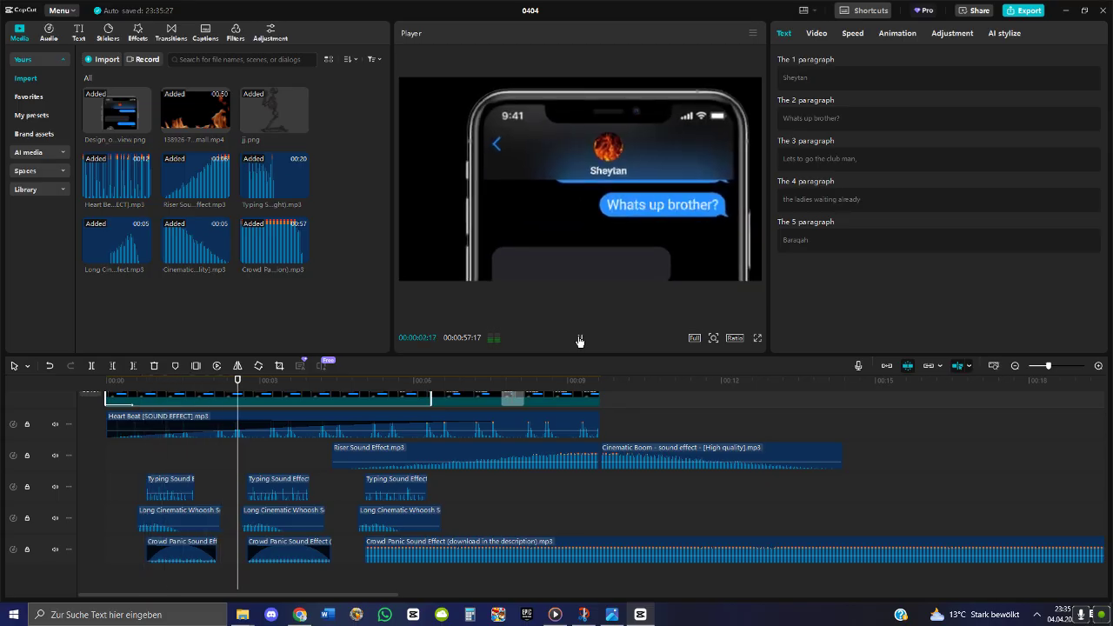
click(580, 340)
Lengthen the fades of the first two Crowd Panic pieces, using 1.2 s in and 1.3 s out on the second
click(284, 554)
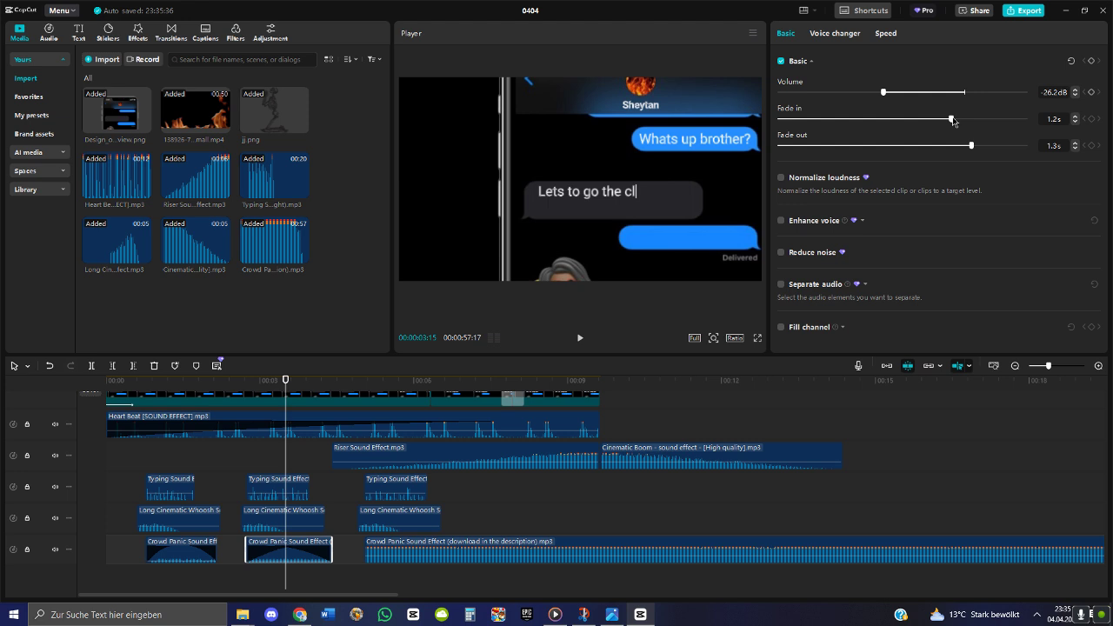
click(181, 552)
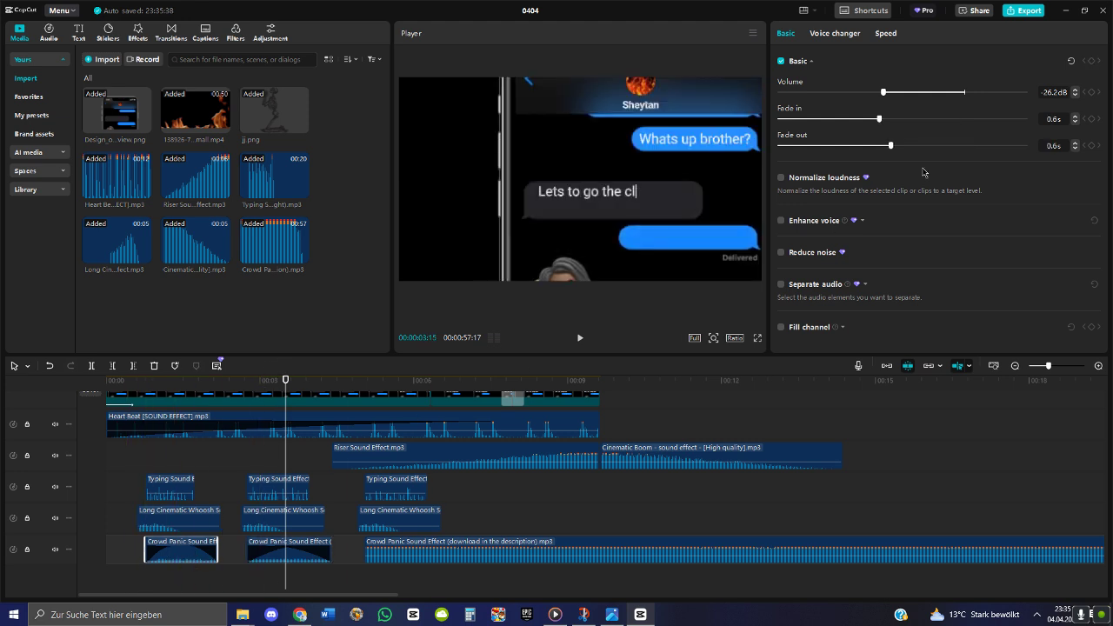
click(979, 147)
Give the third Crowd Panic piece a 4.3 s fade-in and -18.3 dB volume, and cut off its part beyond the video's end
click(387, 384)
click(408, 549)
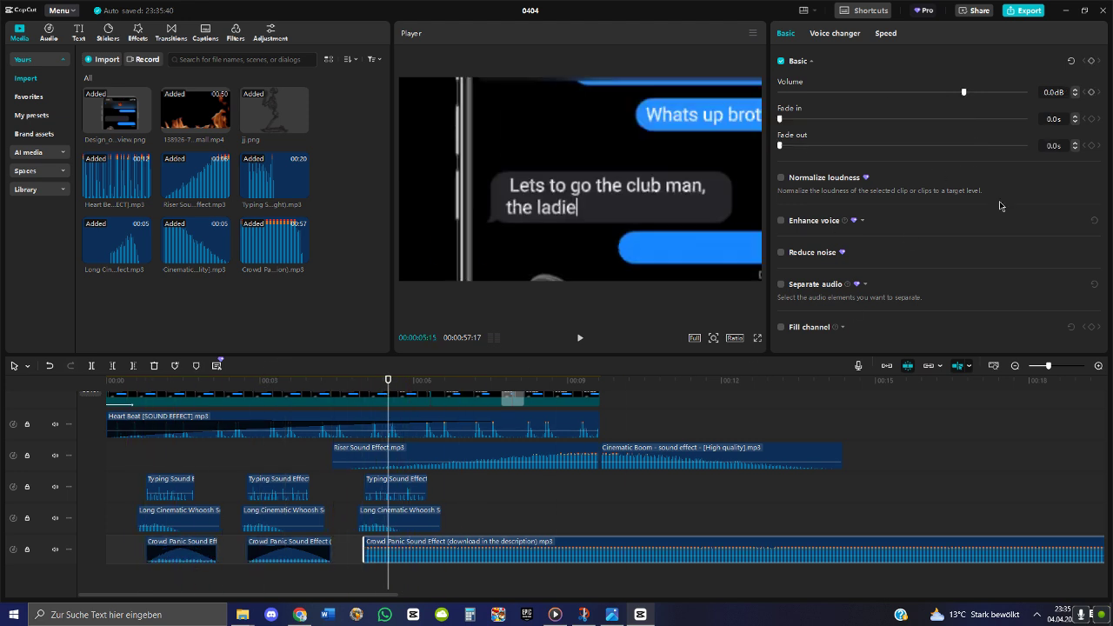
click(891, 119)
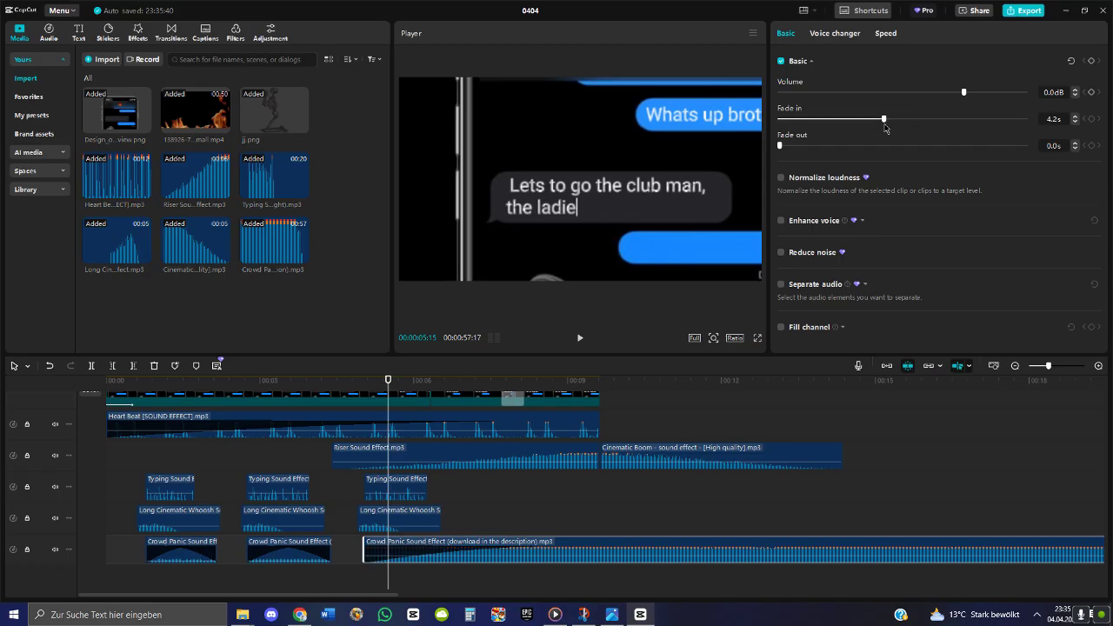
click(924, 92)
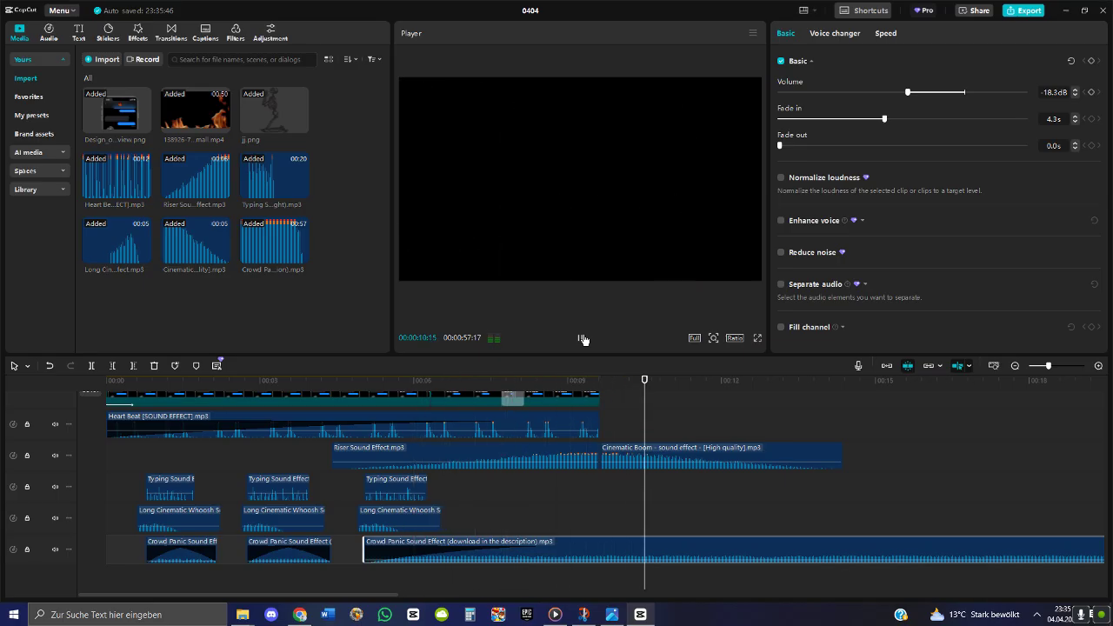
key(ctrl+b)
key(Delete)
Duplicate the third Long Cinematic Whoosh clip and place the copy at about 6:24, where the phone starts sliding
drag(622, 383, 355, 418)
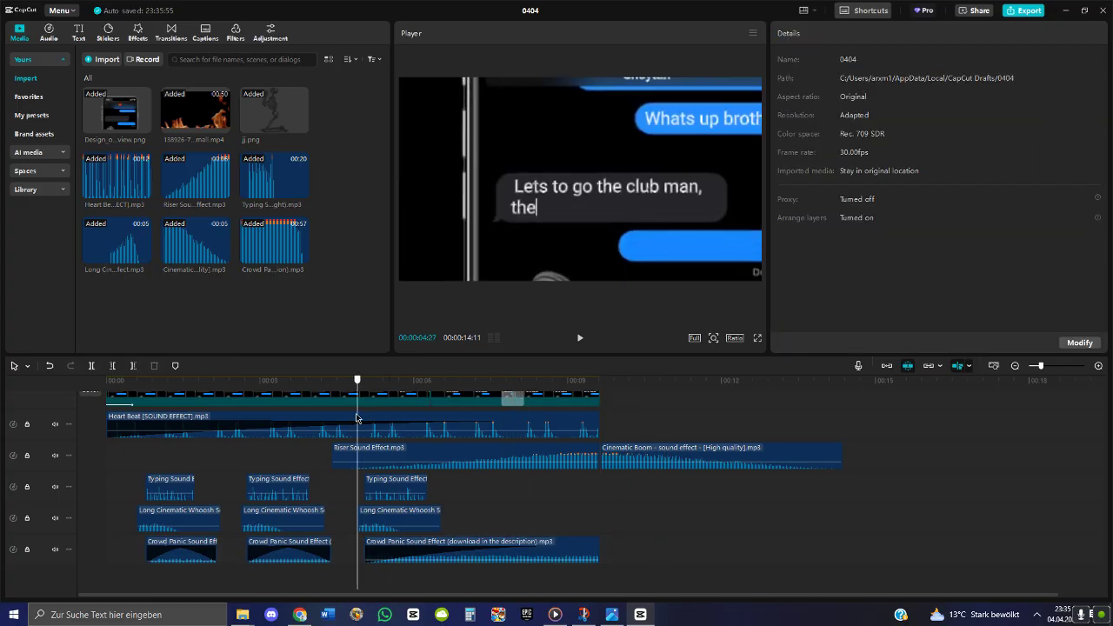
scroll(391, 487, up, 2)
click(395, 533)
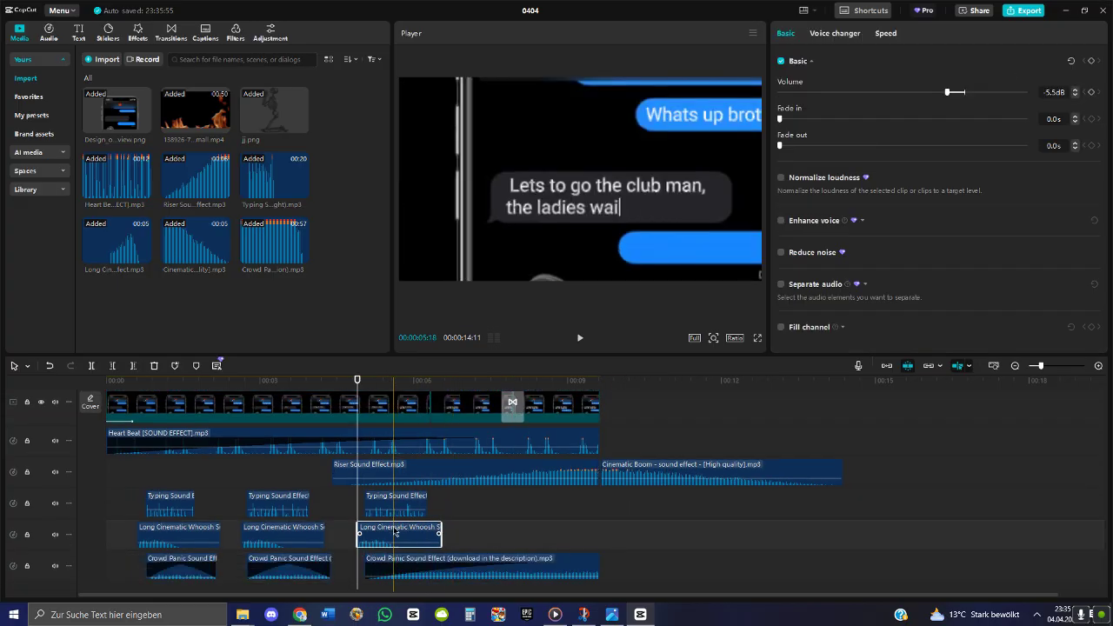
drag(395, 532, 514, 535)
drag(505, 383, 453, 383)
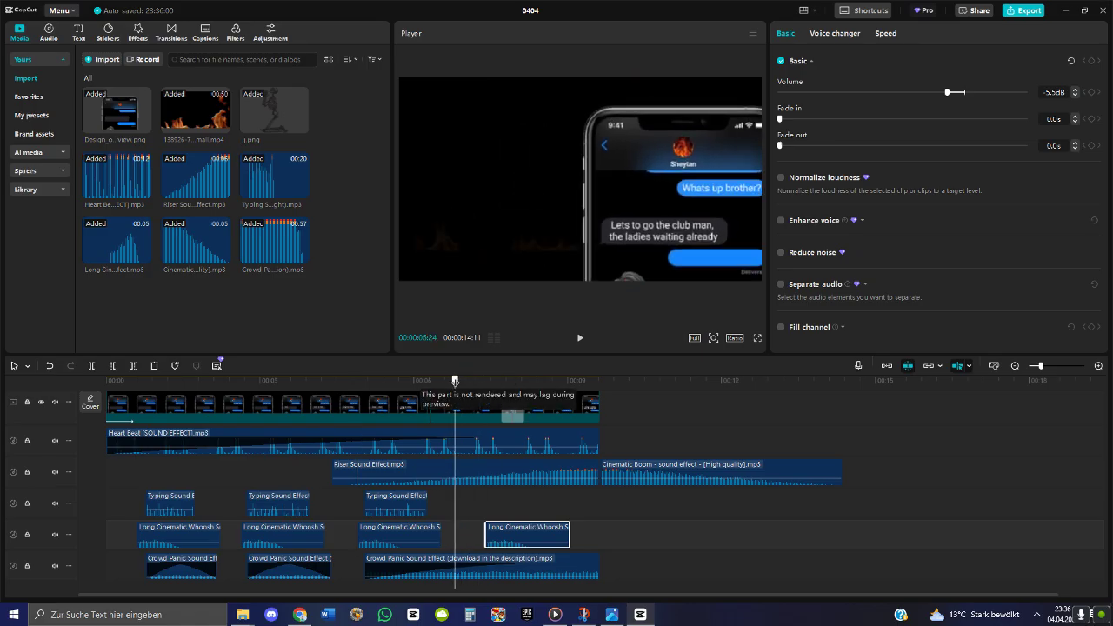
drag(494, 532, 464, 533)
drag(454, 383, 446, 388)
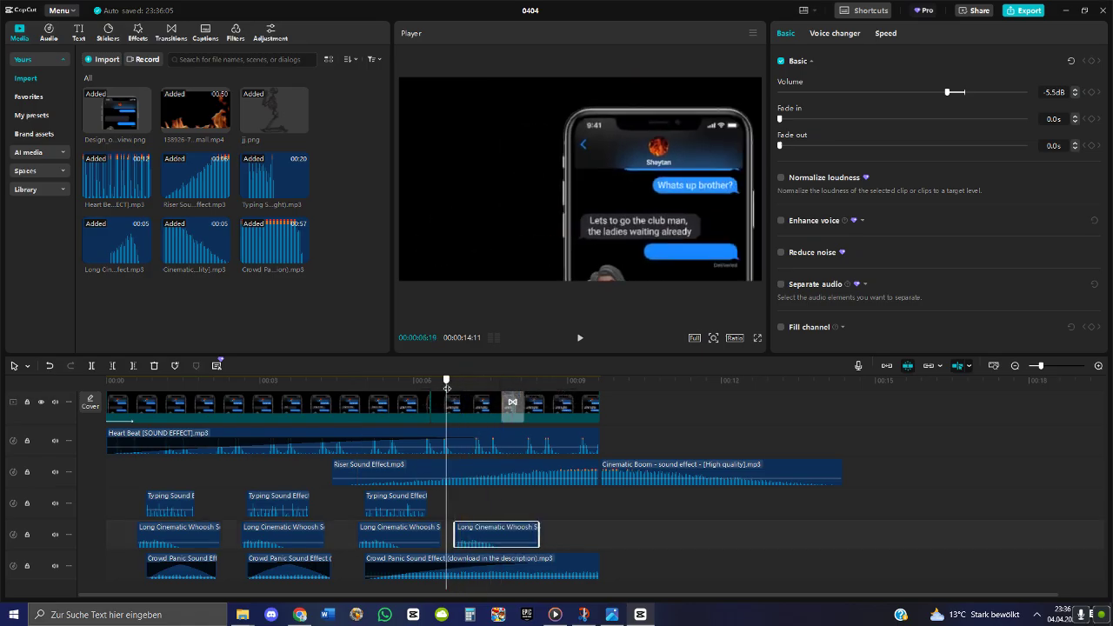
Raise the fourth whoosh clip's volume to 6.4 dB and play back that section
click(576, 338)
click(576, 339)
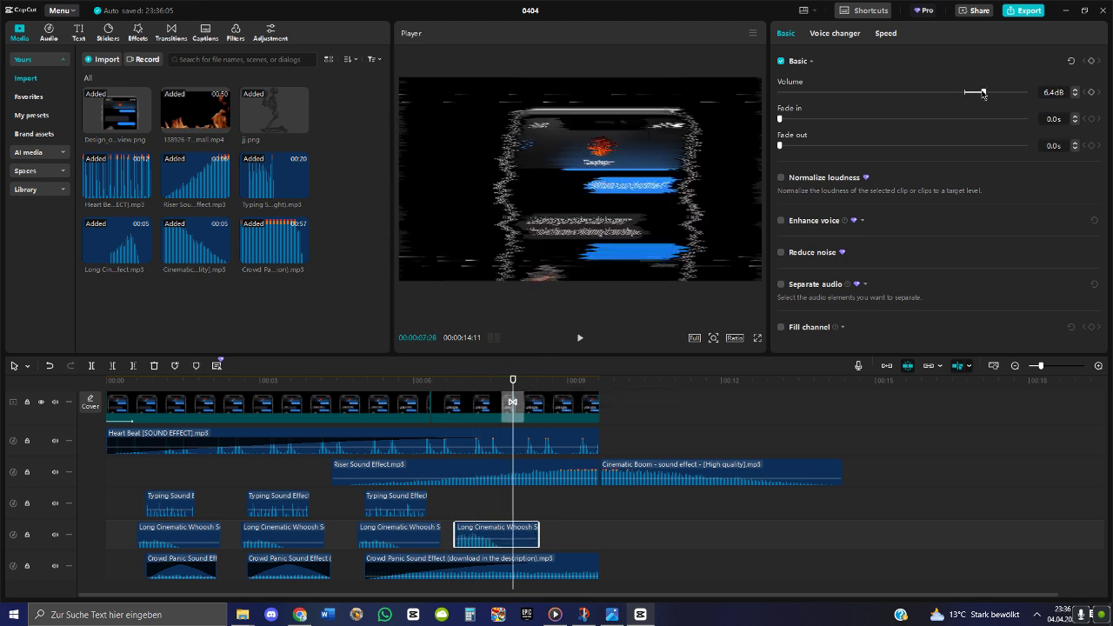
click(581, 338)
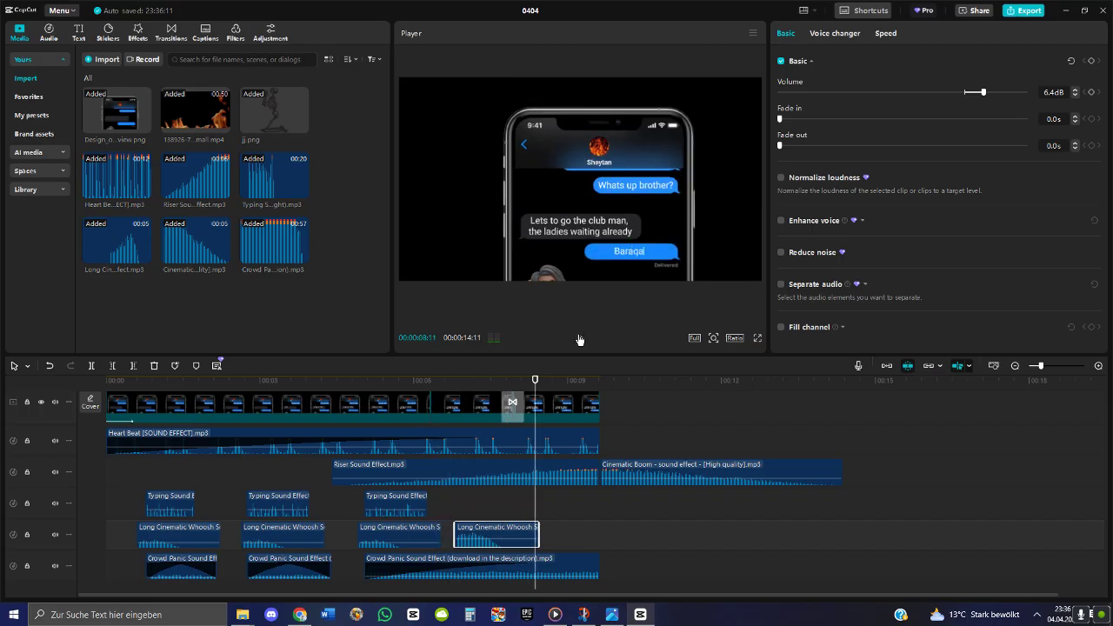
Copy the Cinematic Boom clip from the video's end onto a new audio track and set the copy's volume to -11.1 dB
scroll(513, 500, down, 1)
click(683, 436)
drag(683, 445, 362, 574)
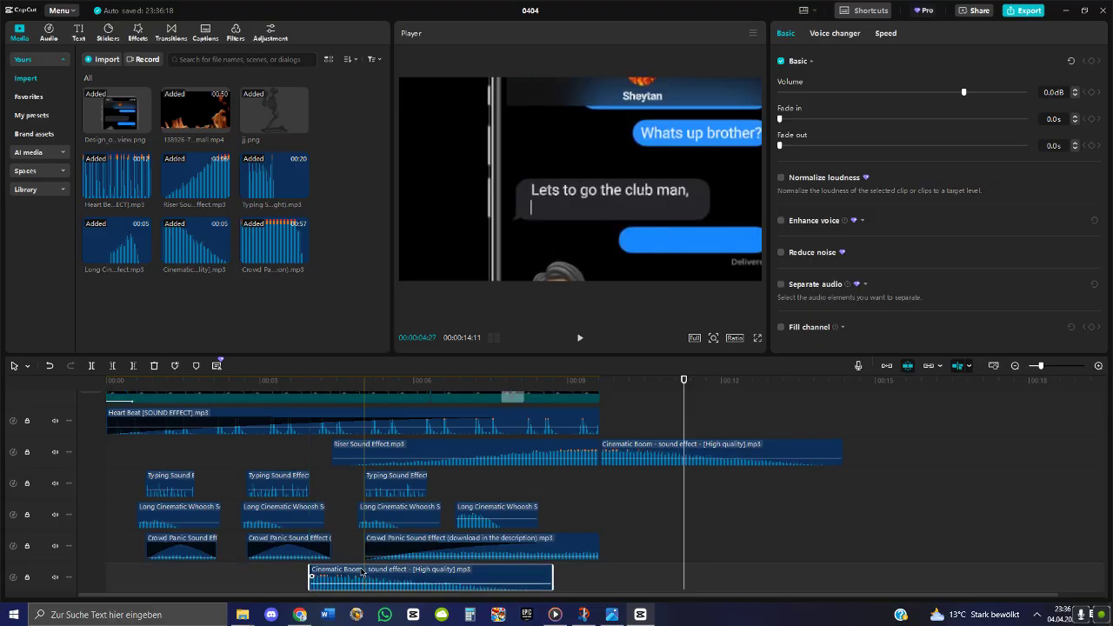
click(886, 93)
drag(947, 98, 940, 93)
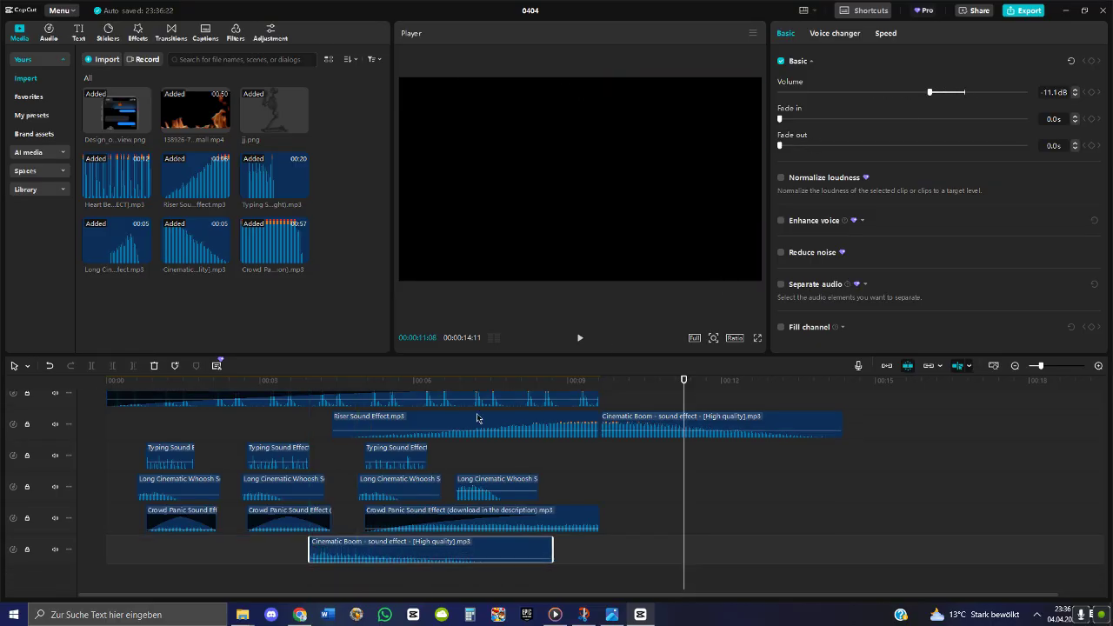
Move the quieter Cinematic Boom copy to the start of the first typing sound and play back from the beginning
drag(365, 557, 201, 557)
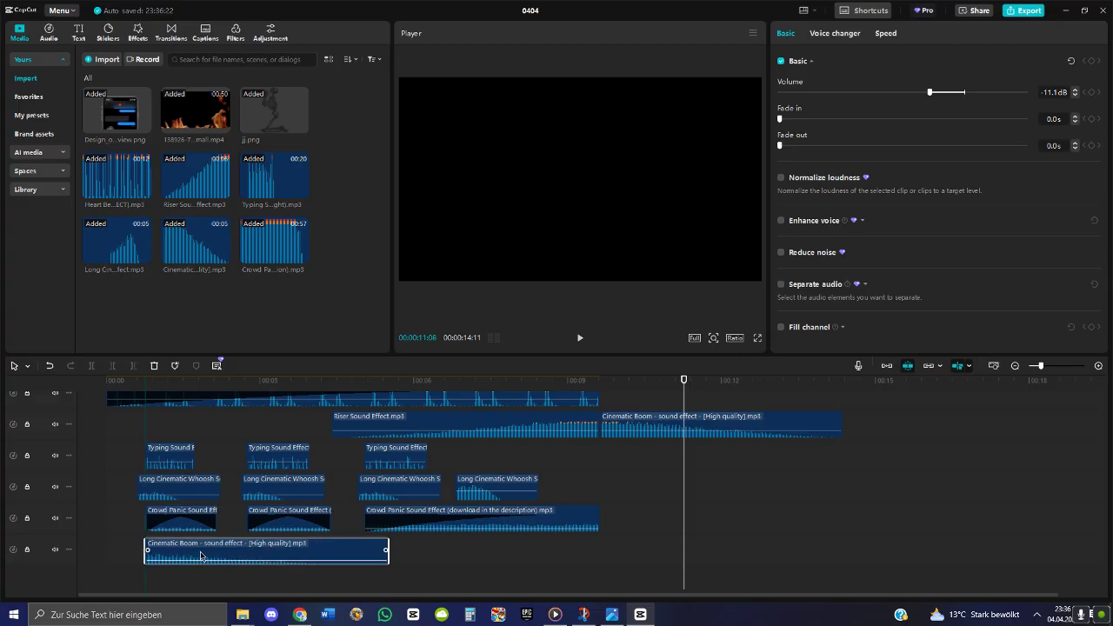
drag(129, 381, 43, 393)
click(580, 339)
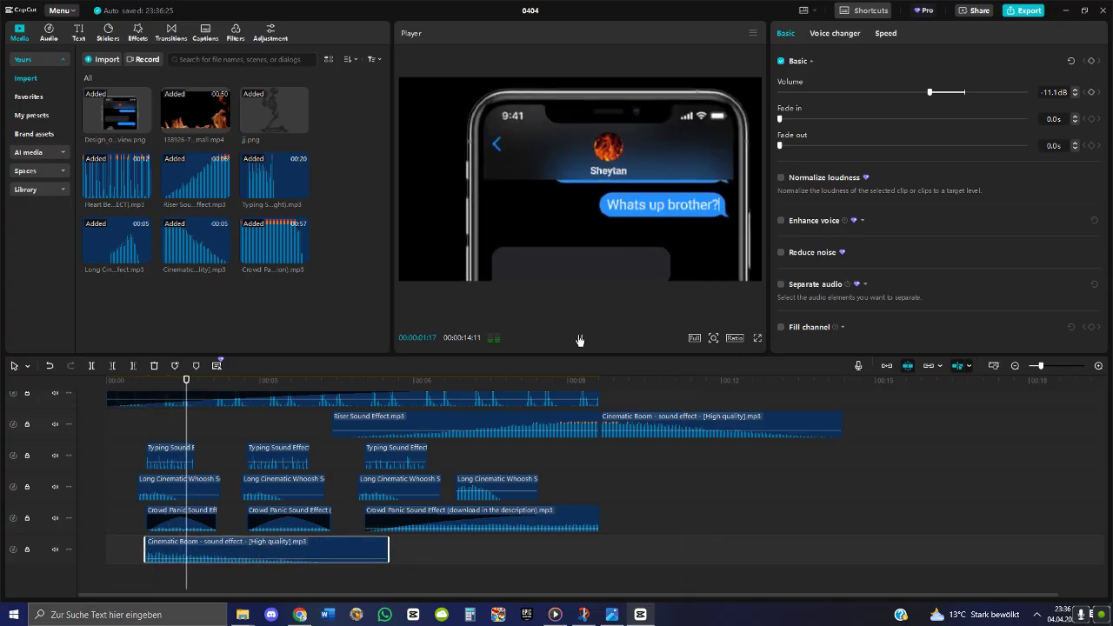
click(580, 339)
Place more Cinematic Boom copies near the second and third whooshes and at the video start, setting the opening copy to 0.0 dB
drag(182, 557, 127, 585)
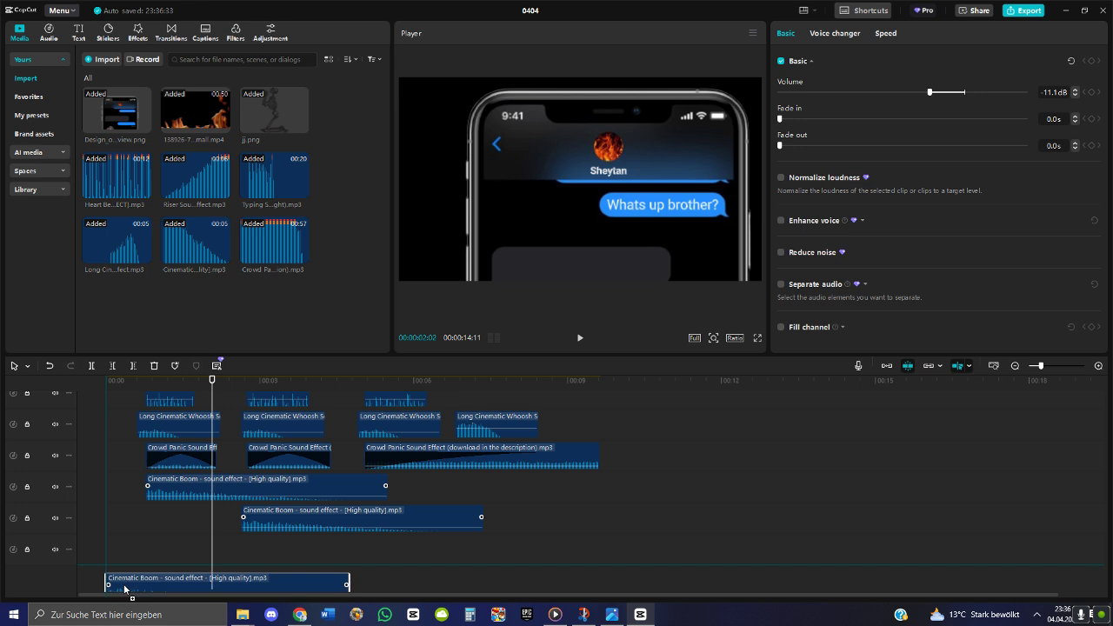
drag(950, 92, 967, 92)
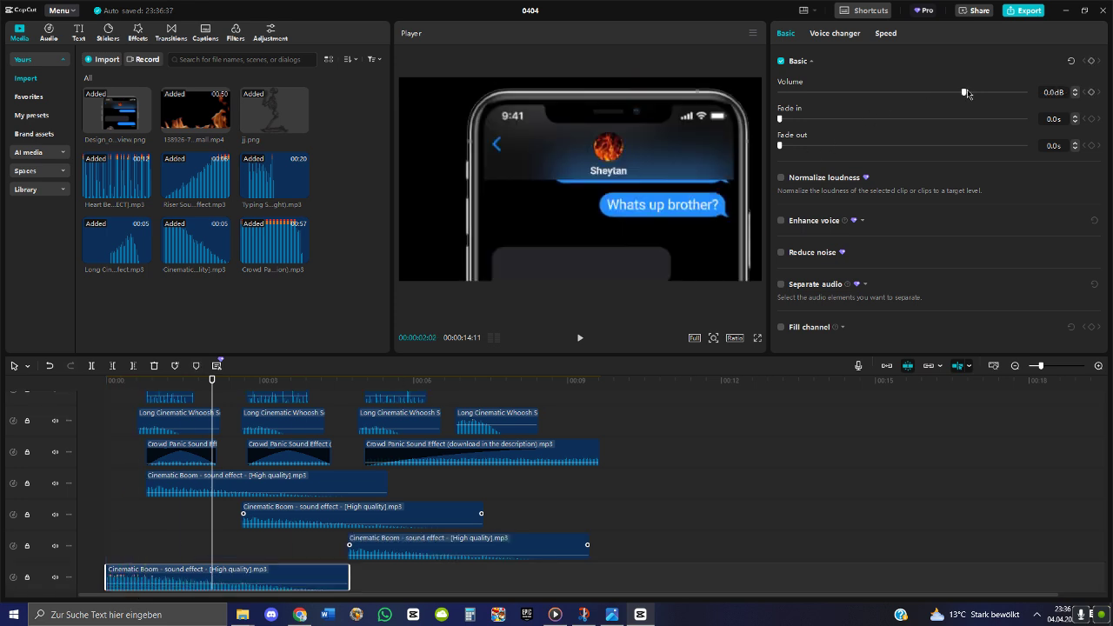
drag(192, 391, 1, 397)
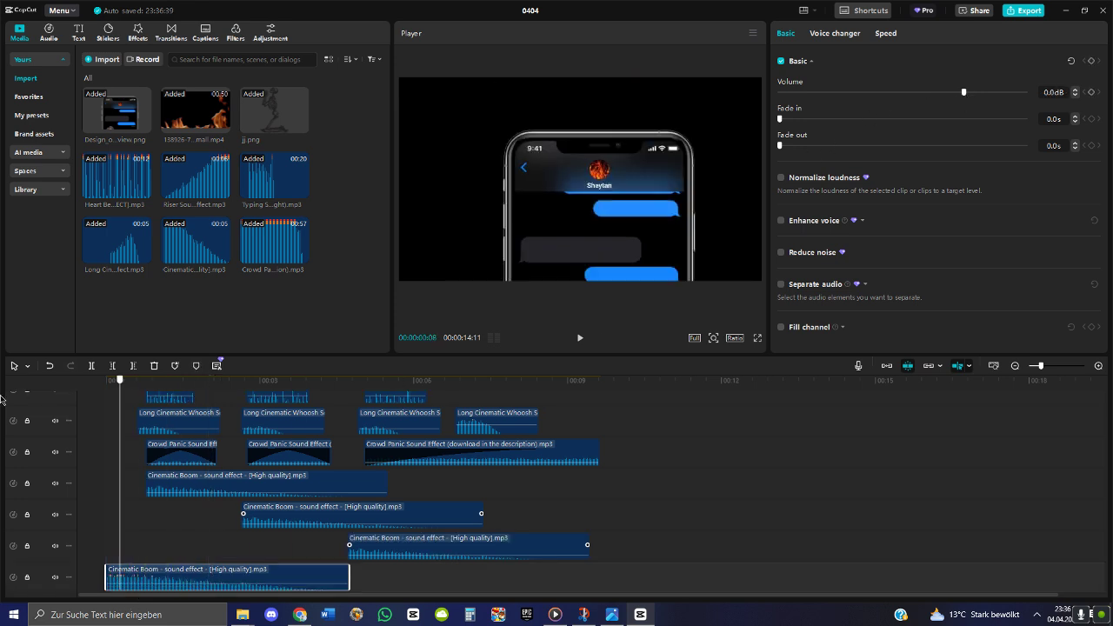
click(582, 339)
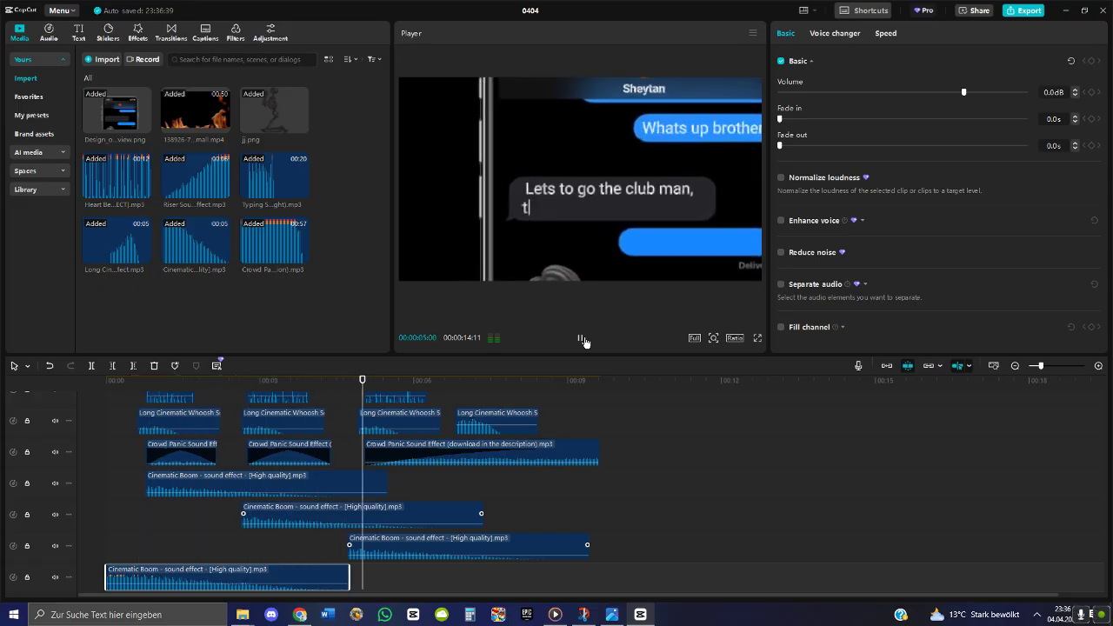
click(582, 339)
Delete the first Crowd Panic piece, lower the next one's volume to -28.3 dB, and play back the result
click(160, 451)
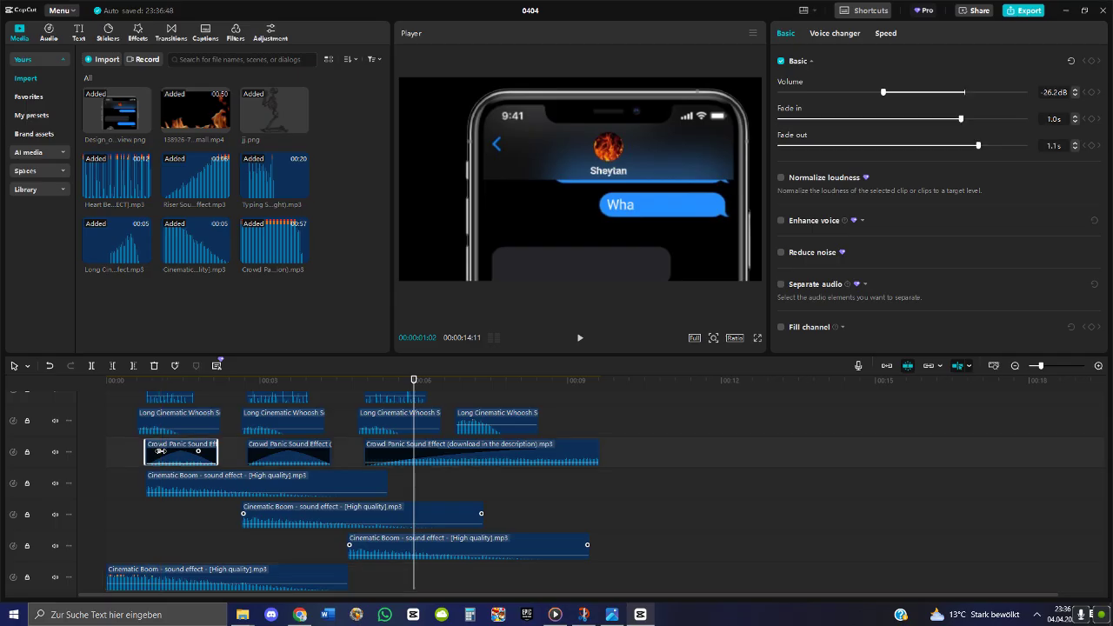
key(Delete)
click(275, 454)
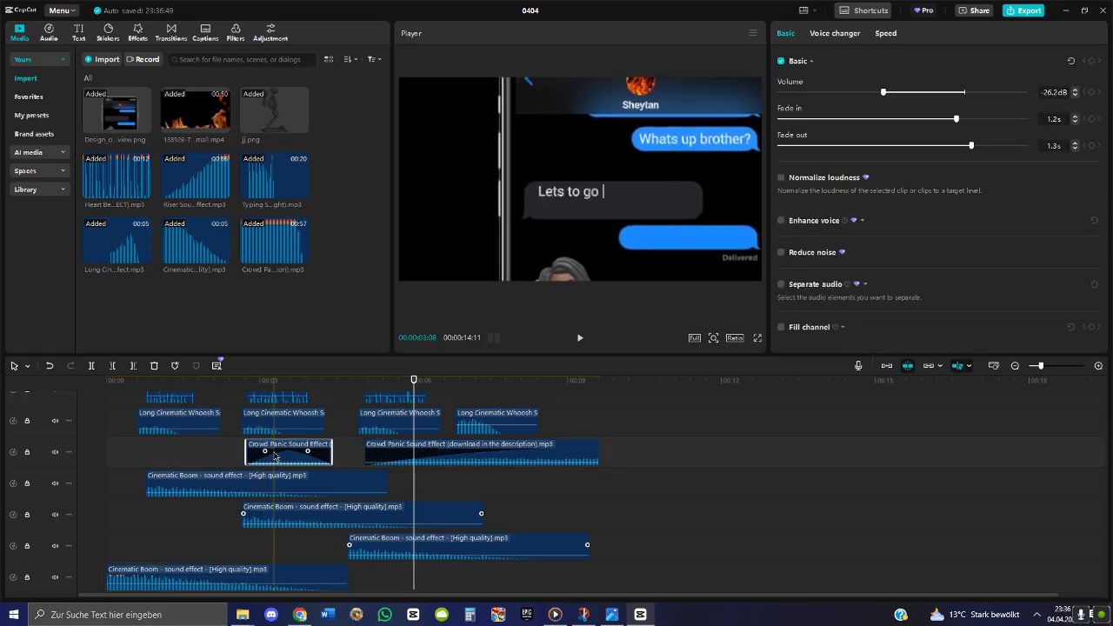
click(284, 383)
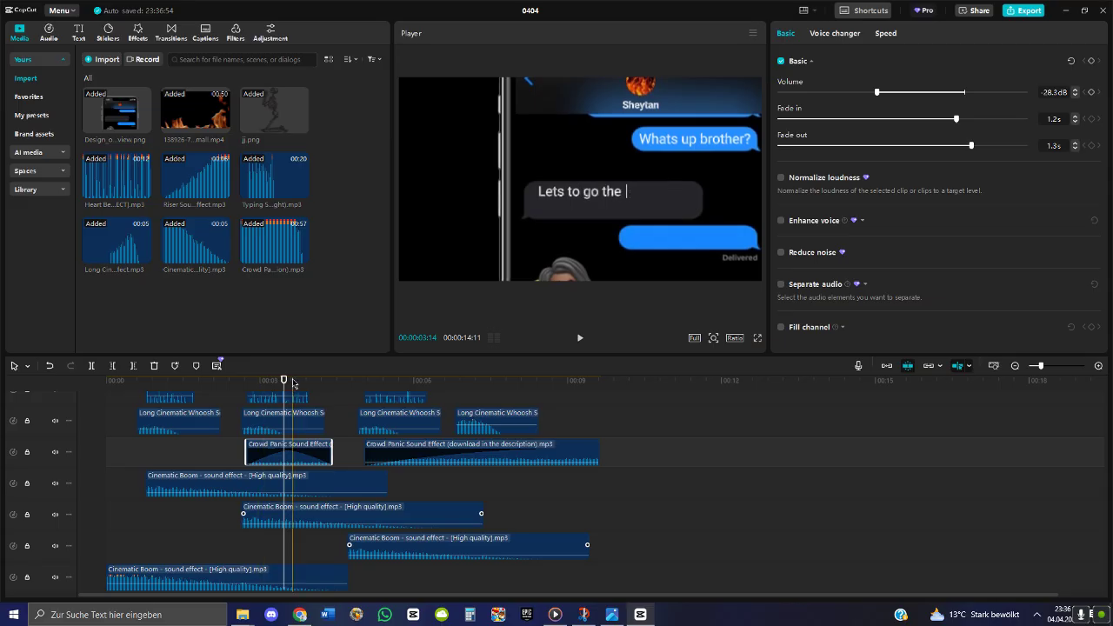
click(248, 380)
click(582, 339)
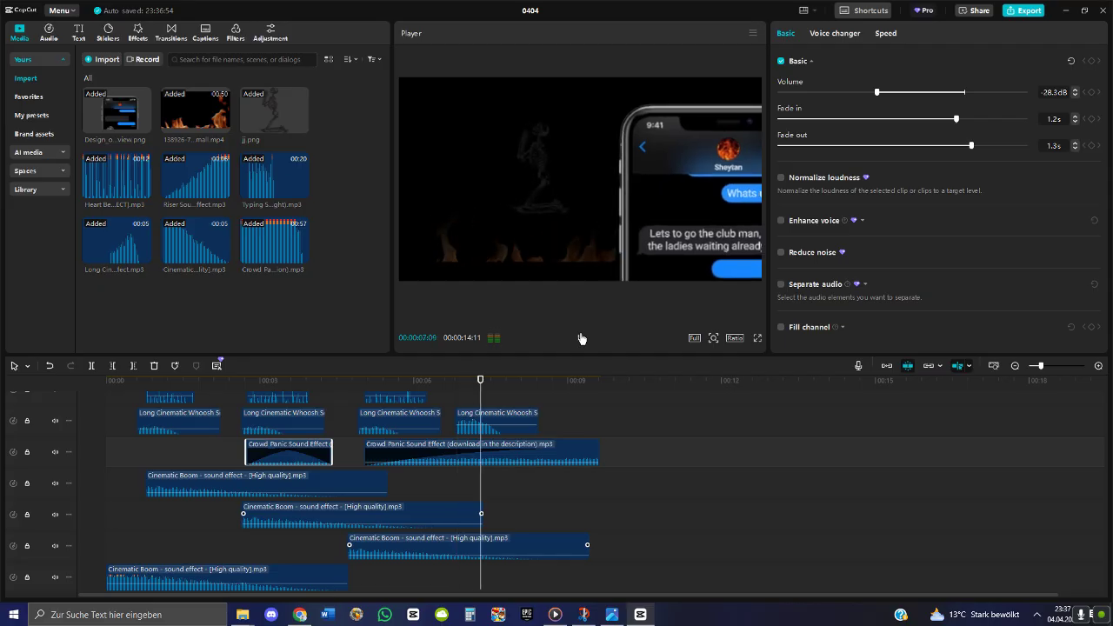
click(582, 339)
Locate the cut between the first Compound clip1 and Compound clip22 at 6:10 and review the audio layers beneath it
scroll(483, 440, up, 1)
scroll(483, 439, up, 3)
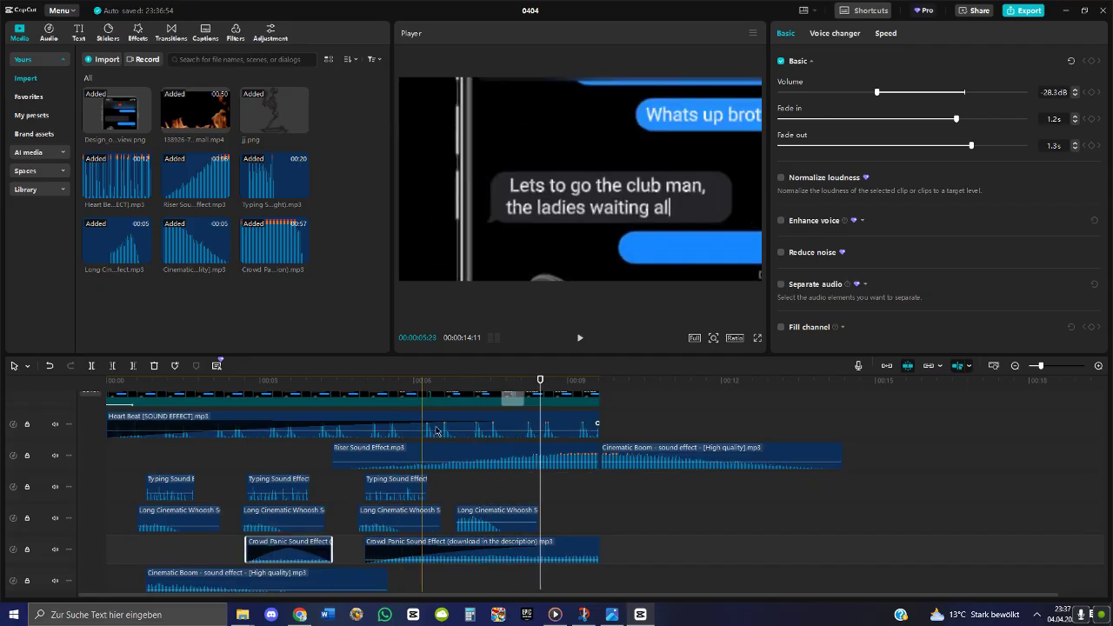
click(430, 380)
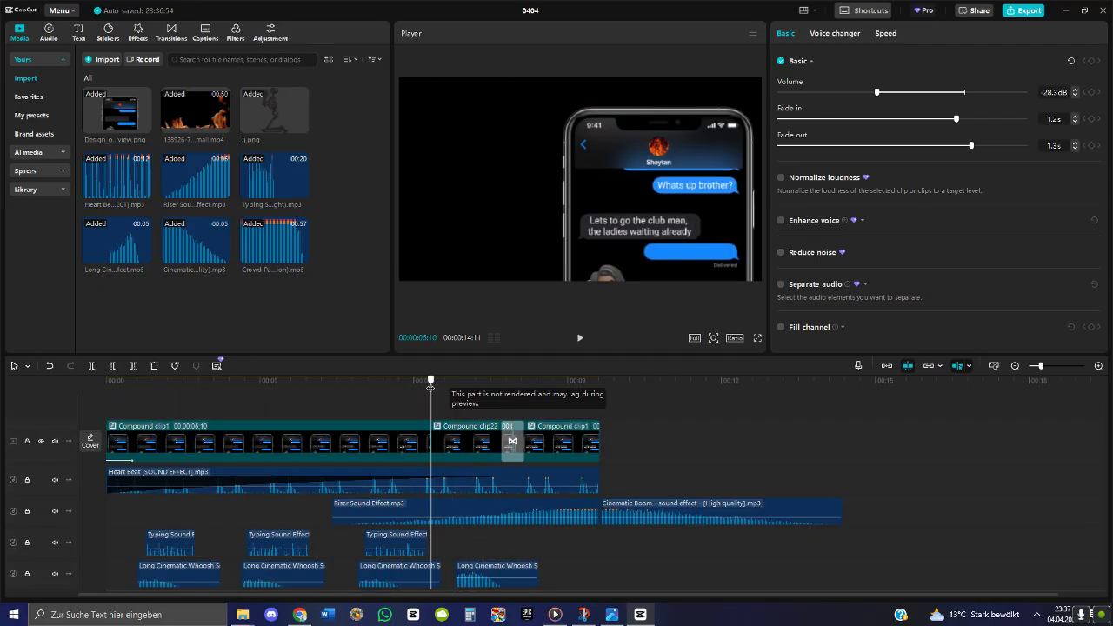
scroll(436, 528, down, 3)
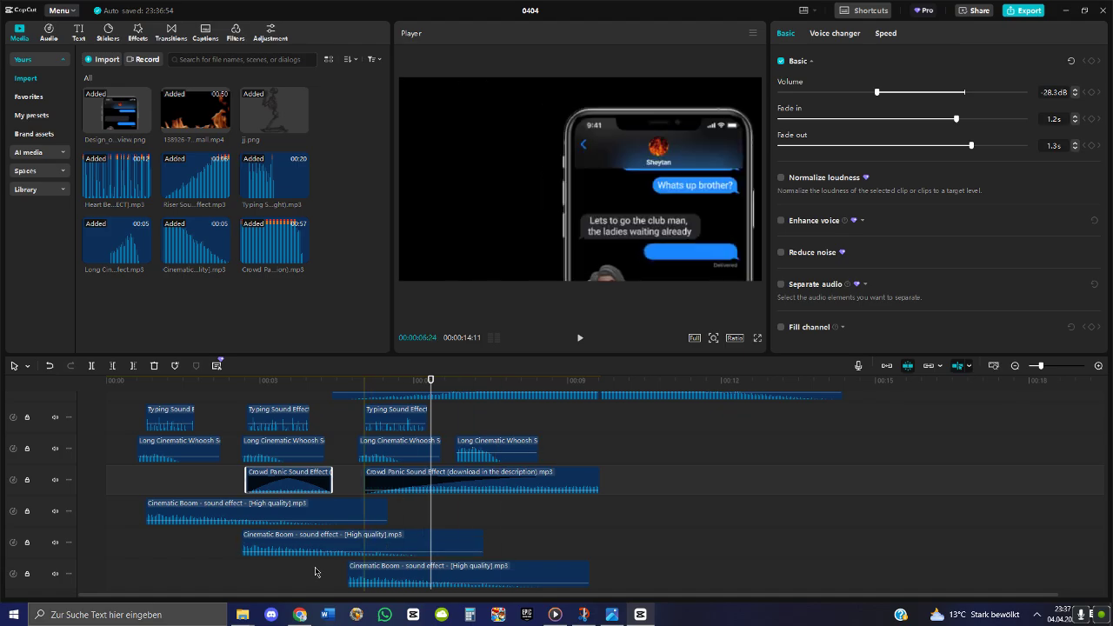
click(299, 614)
drag(461, 72, 196, 76)
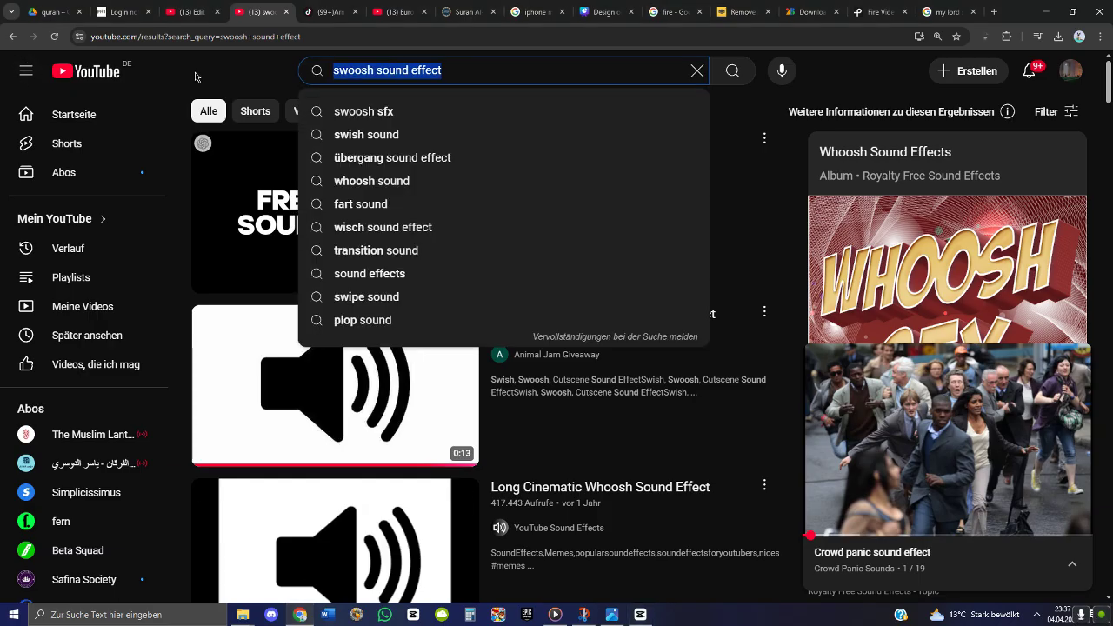
click(640, 614)
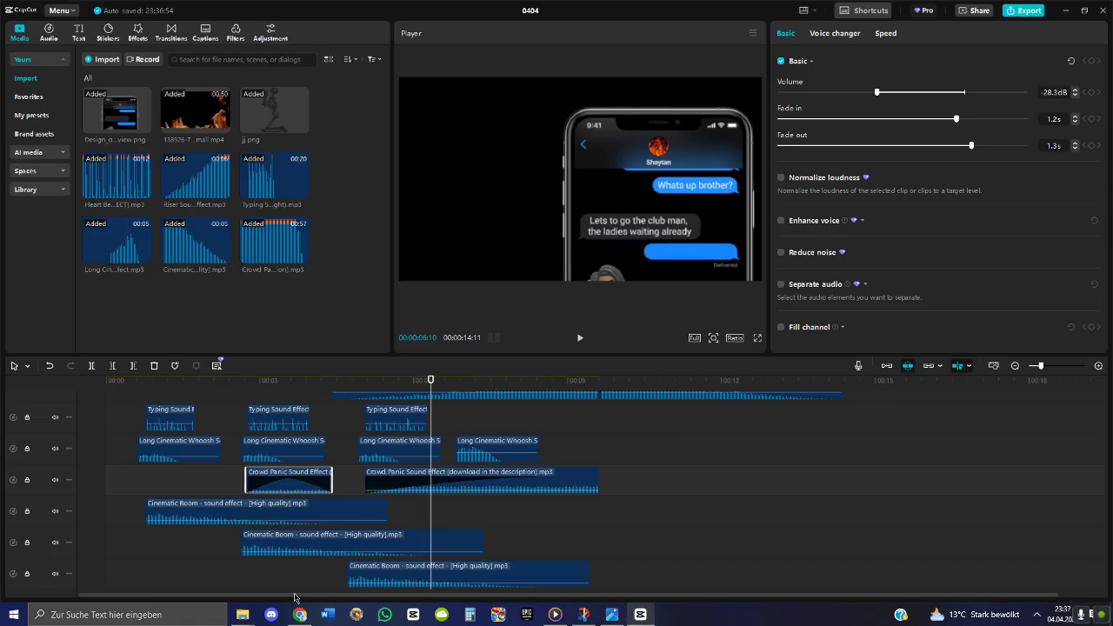
Import Glitch Sound Effect from the sound effekte folder and add it to the timeline near the 6:10 cut
click(241, 617)
click(225, 548)
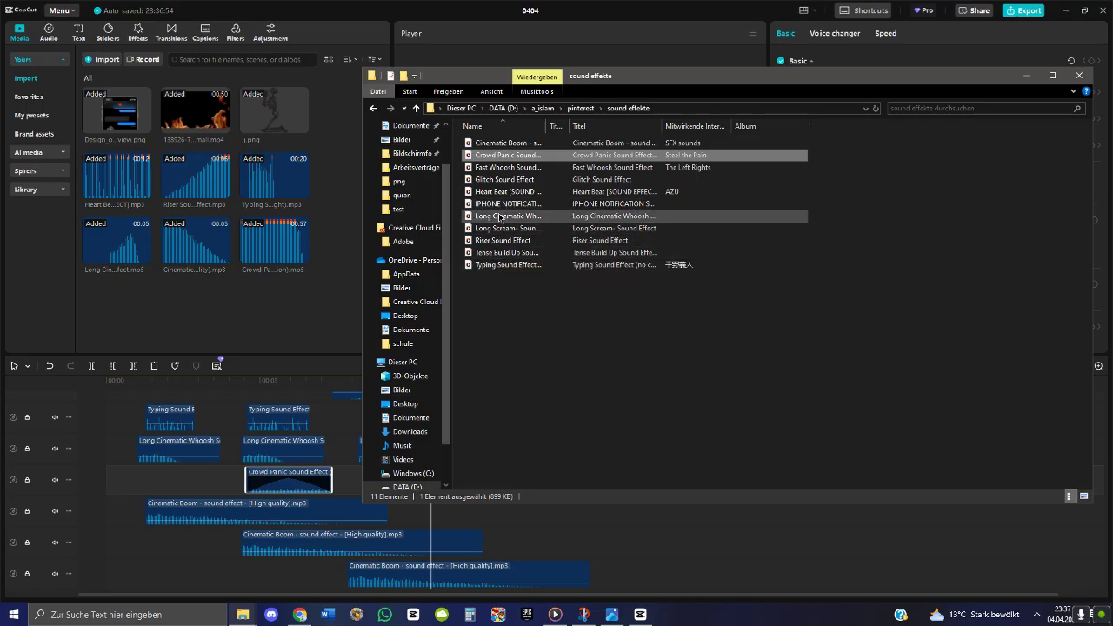
drag(505, 179, 236, 288)
drag(464, 381, 425, 480)
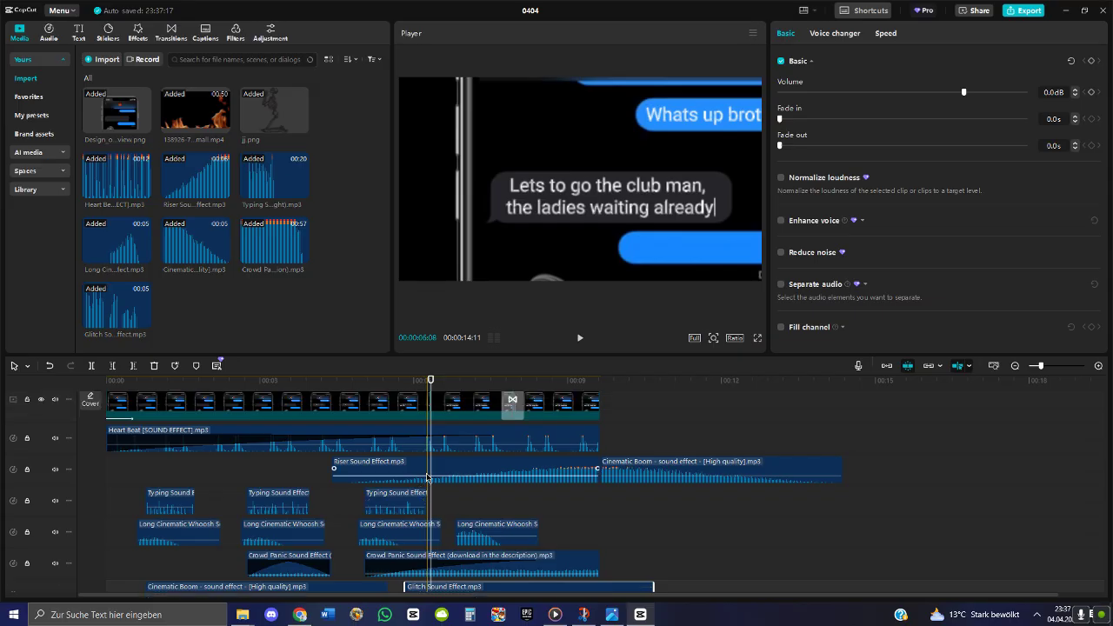
Move the Glitch Sound Effect clip to the existing transition at the end of Compound clip22
scroll(449, 476, down, 1)
drag(446, 564, 533, 565)
scroll(488, 484, up, 1)
click(513, 391)
scroll(513, 464, down, 2)
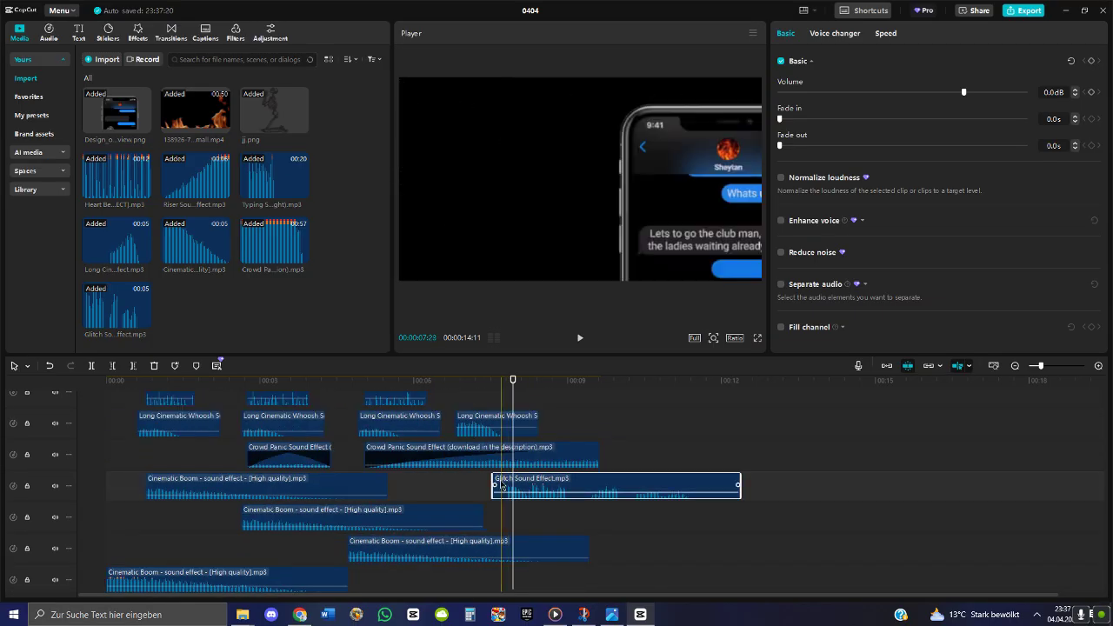
Trim the start of the Glitch Sound Effect clip, shorten its end to about the fourth whoosh's end, and play it back
drag(502, 485, 514, 485)
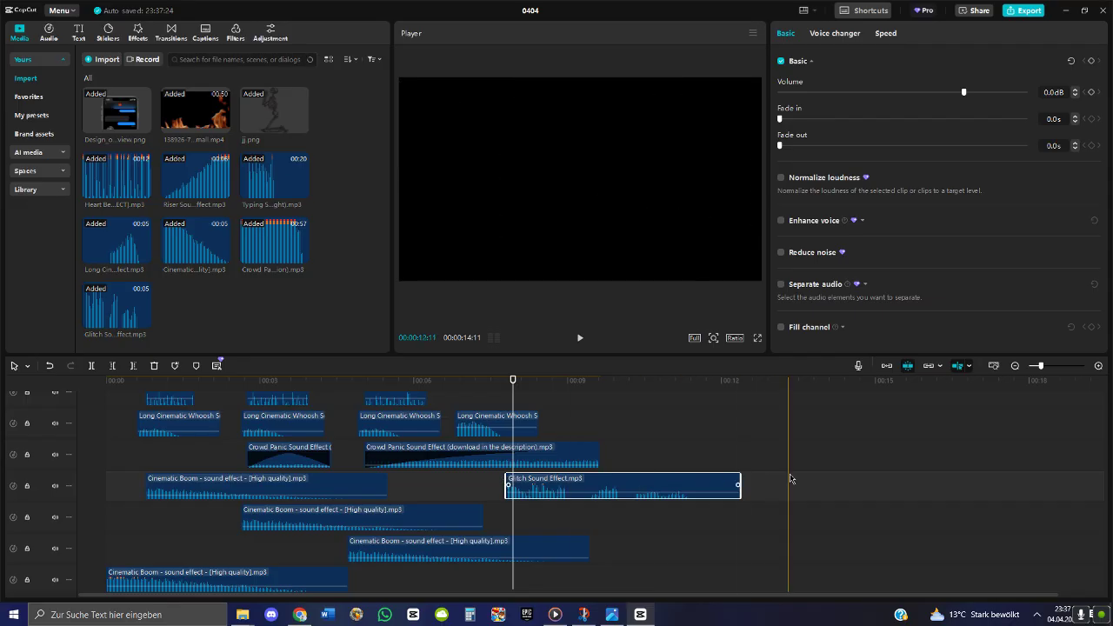
drag(609, 481, 542, 484)
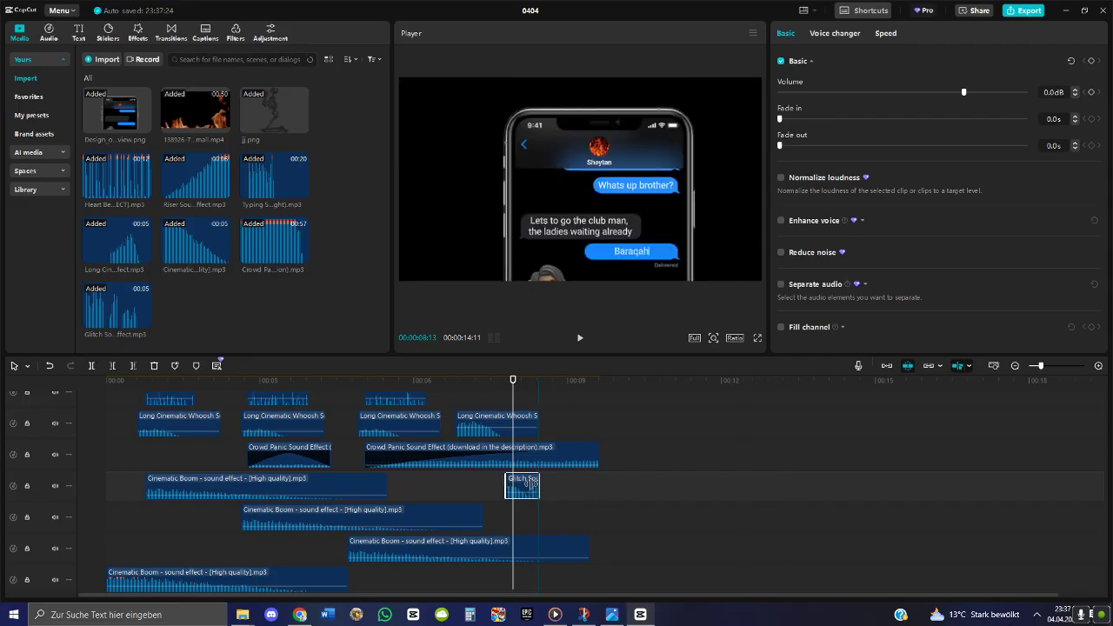
click(494, 389)
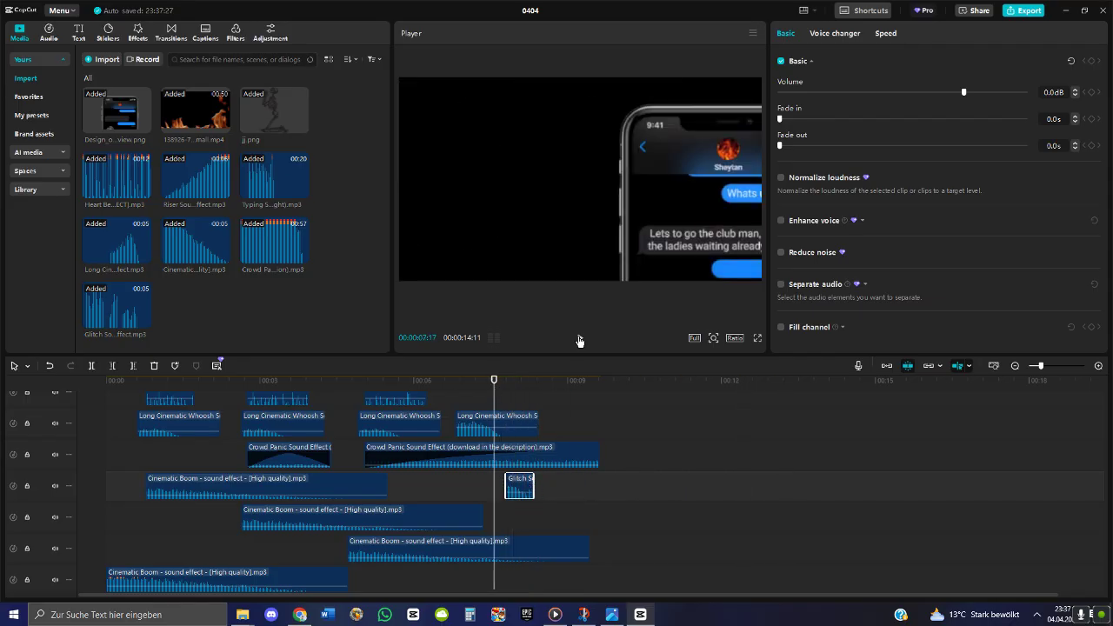
click(580, 340)
Duplicate the trimmed glitch sound, place the copy over the 6:10 cut before Compound clip22, and play back that part
alt+drag(520, 485, 434, 486)
scroll(434, 469, up, 2)
scroll(431, 419, up, 2)
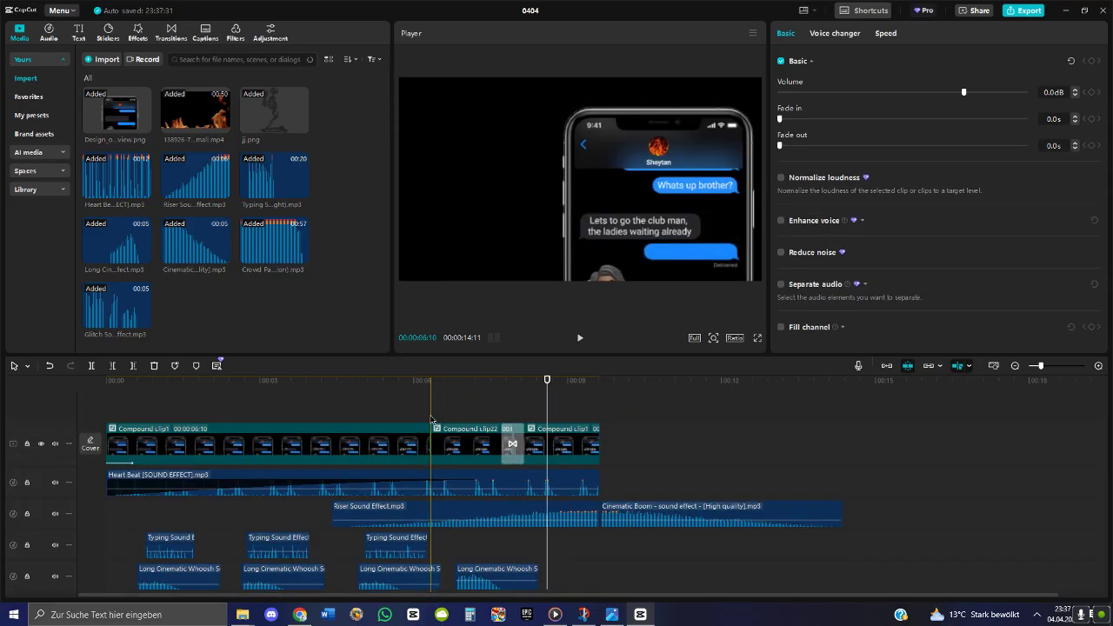
scroll(431, 470, down, 5)
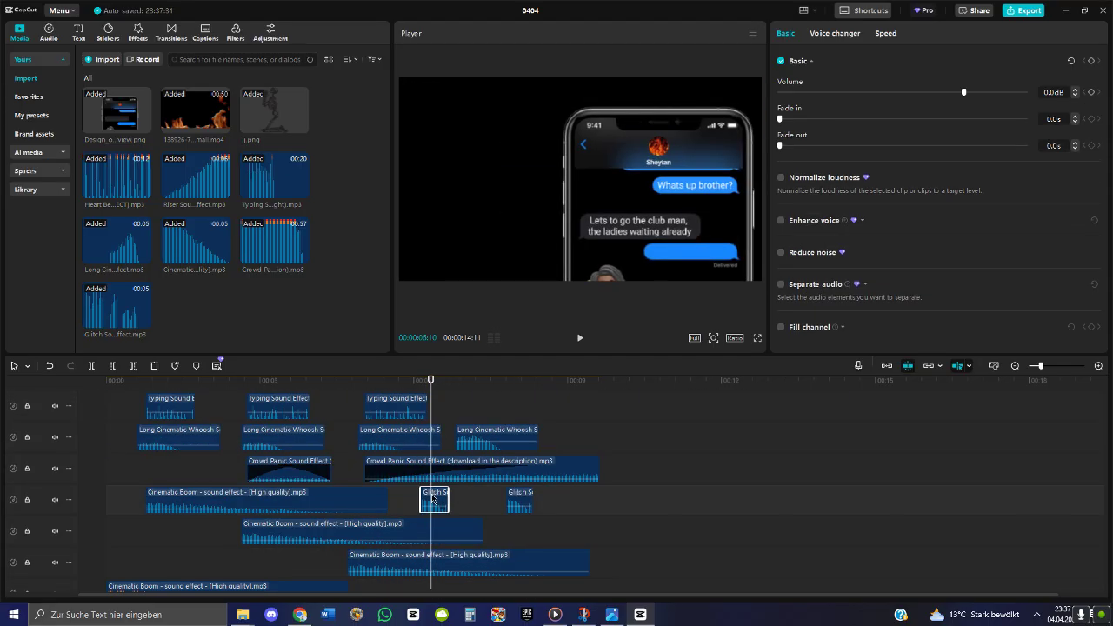
click(427, 382)
drag(427, 382, 422, 382)
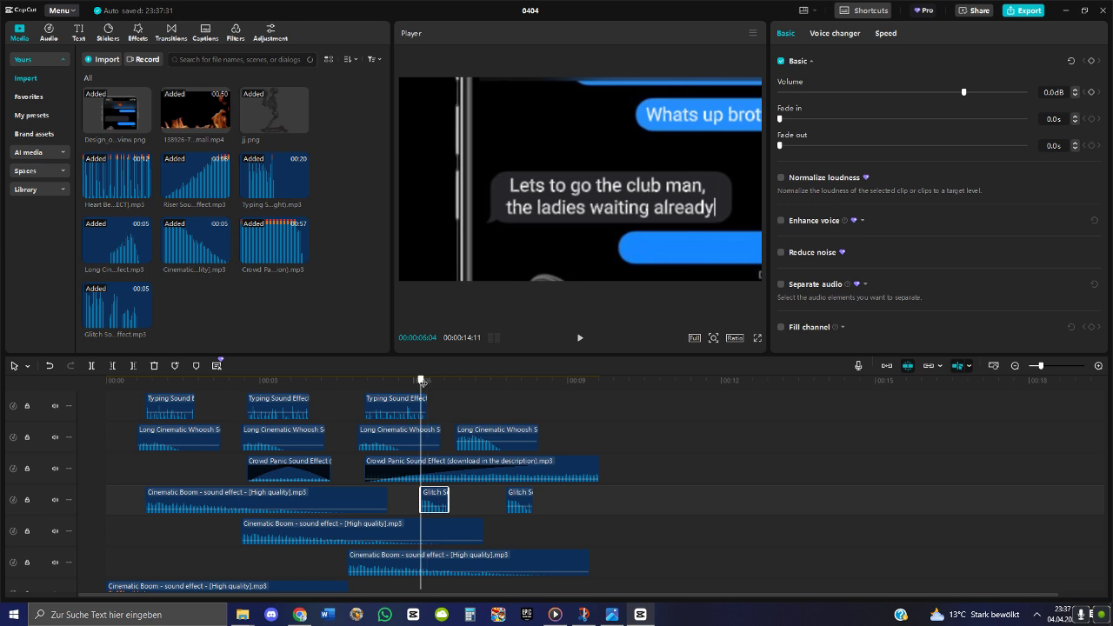
drag(433, 383, 417, 383)
click(574, 340)
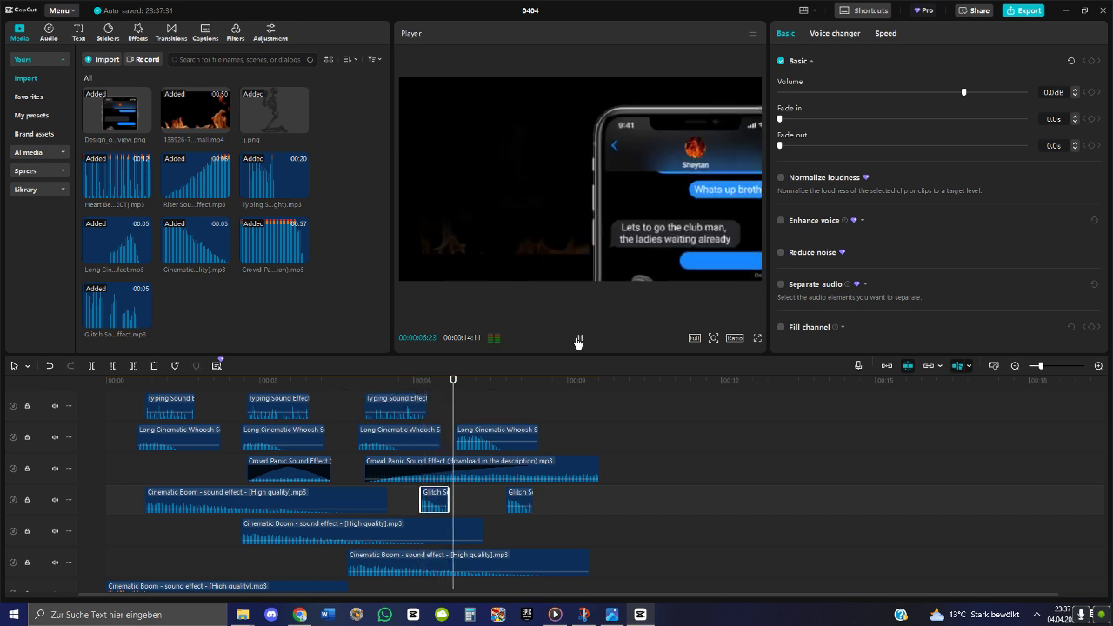
Add the Glitch transition at the cut between the first Compound clip1 and Compound clip22, and preview it
click(438, 396)
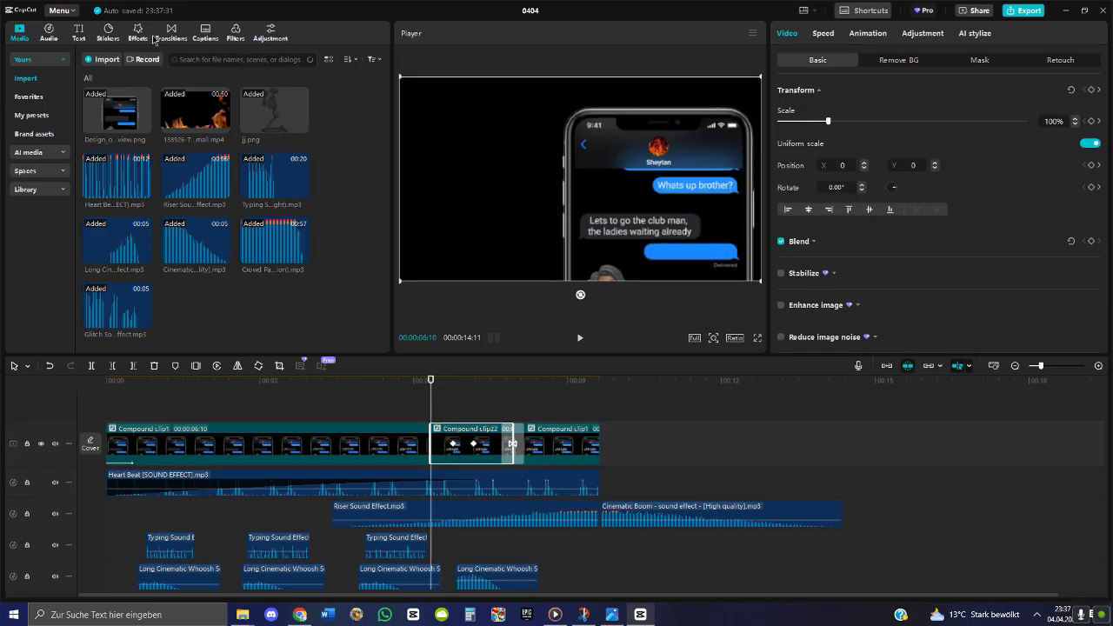
click(182, 38)
drag(107, 98, 432, 408)
click(407, 383)
click(587, 339)
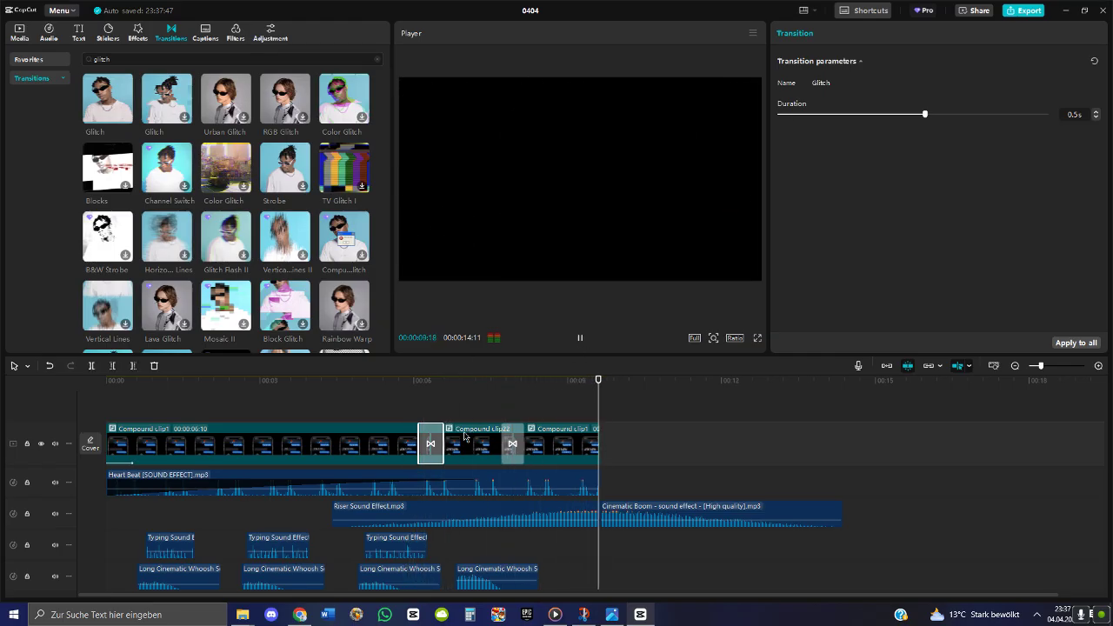
Play the video from the beginning to review the complete sound mix, check the last Crowd Panic clip, and return to the start
scroll(505, 435, down, 3)
scroll(412, 460, down, 2)
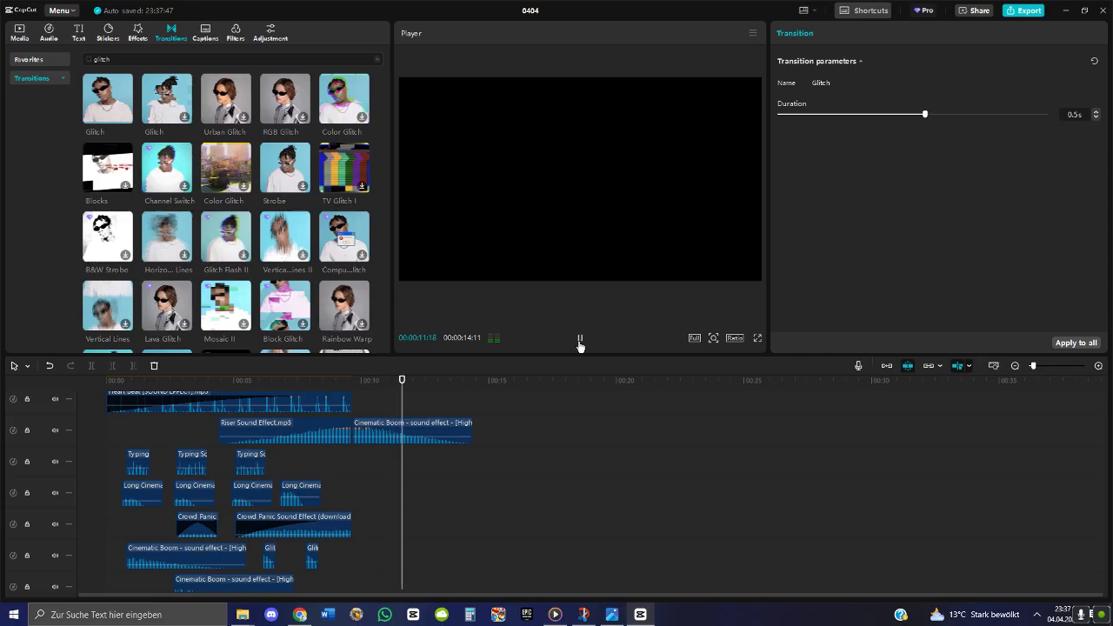
drag(403, 387, 2, 393)
click(580, 338)
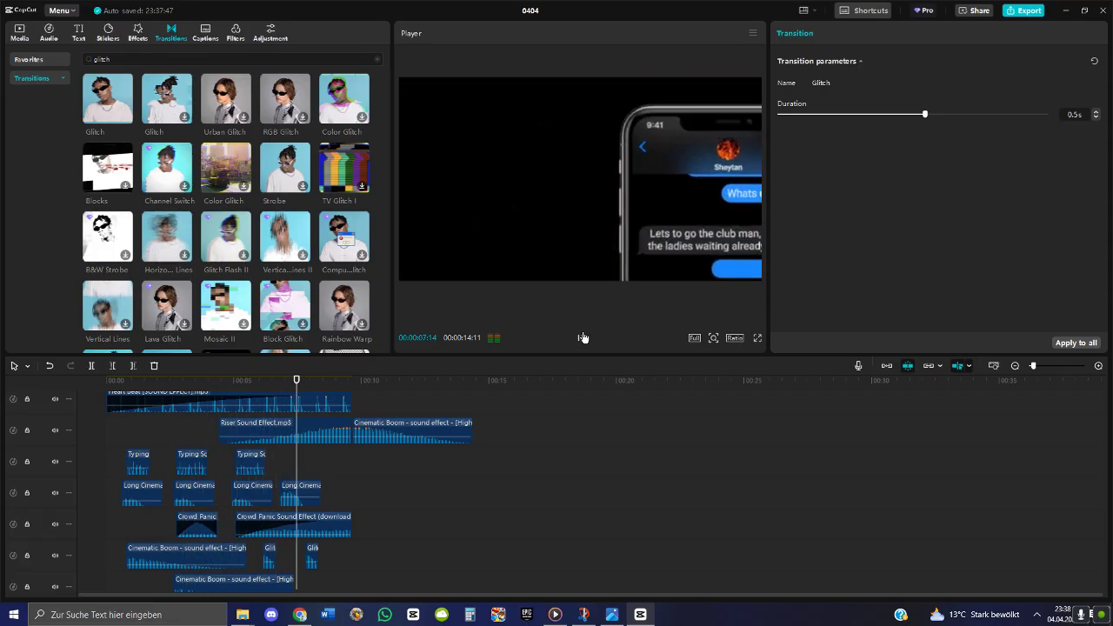
click(306, 519)
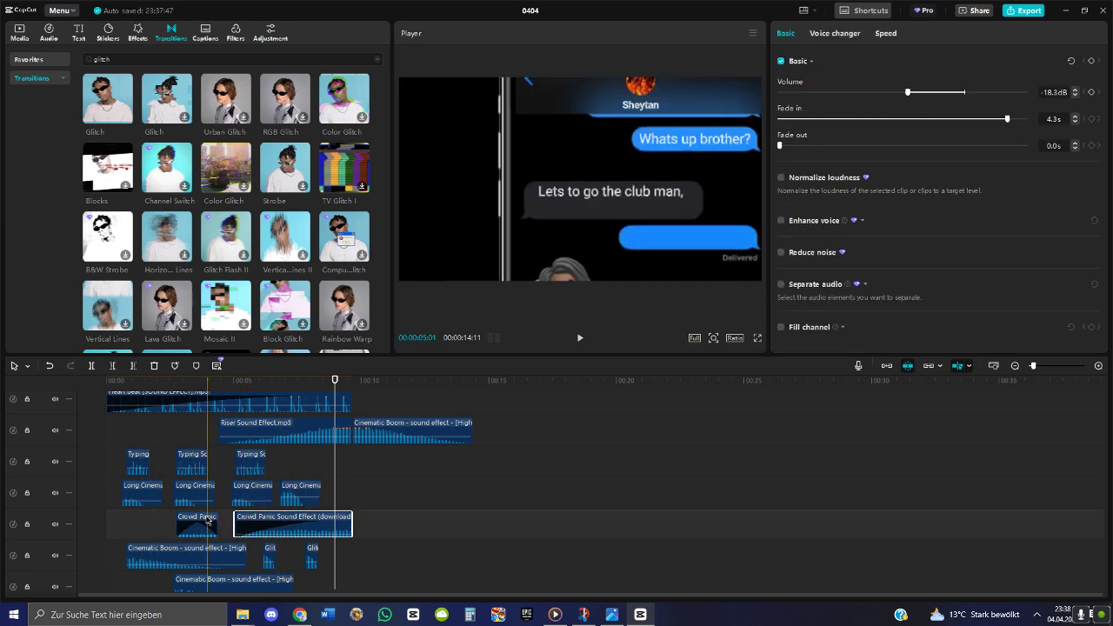
drag(332, 387, 35, 389)
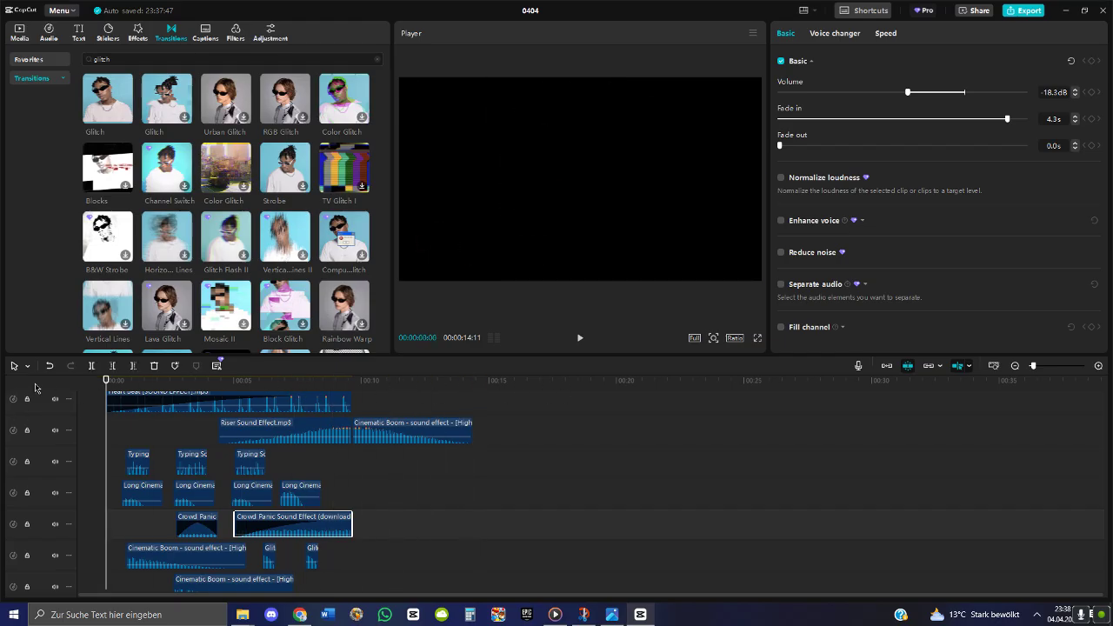